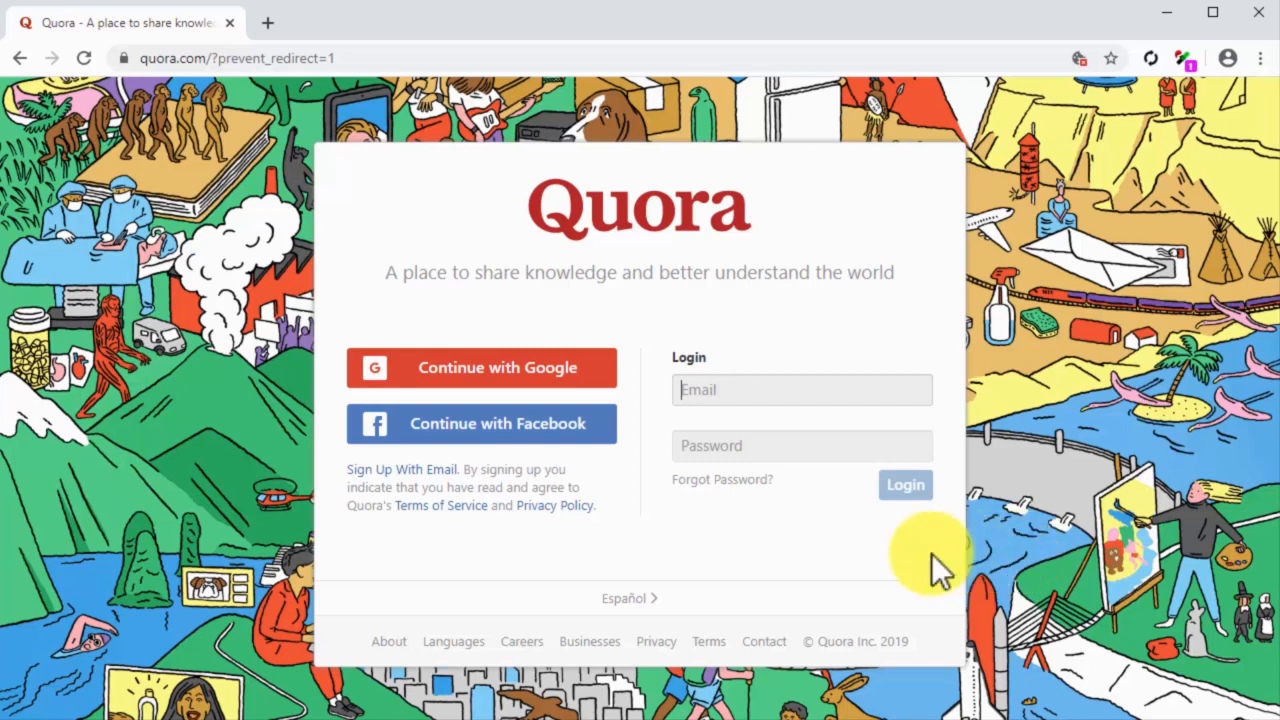
Step: Sign up for an account by email, entering the first name, last name, email address and password and passing the robot check
left_click(452, 478)
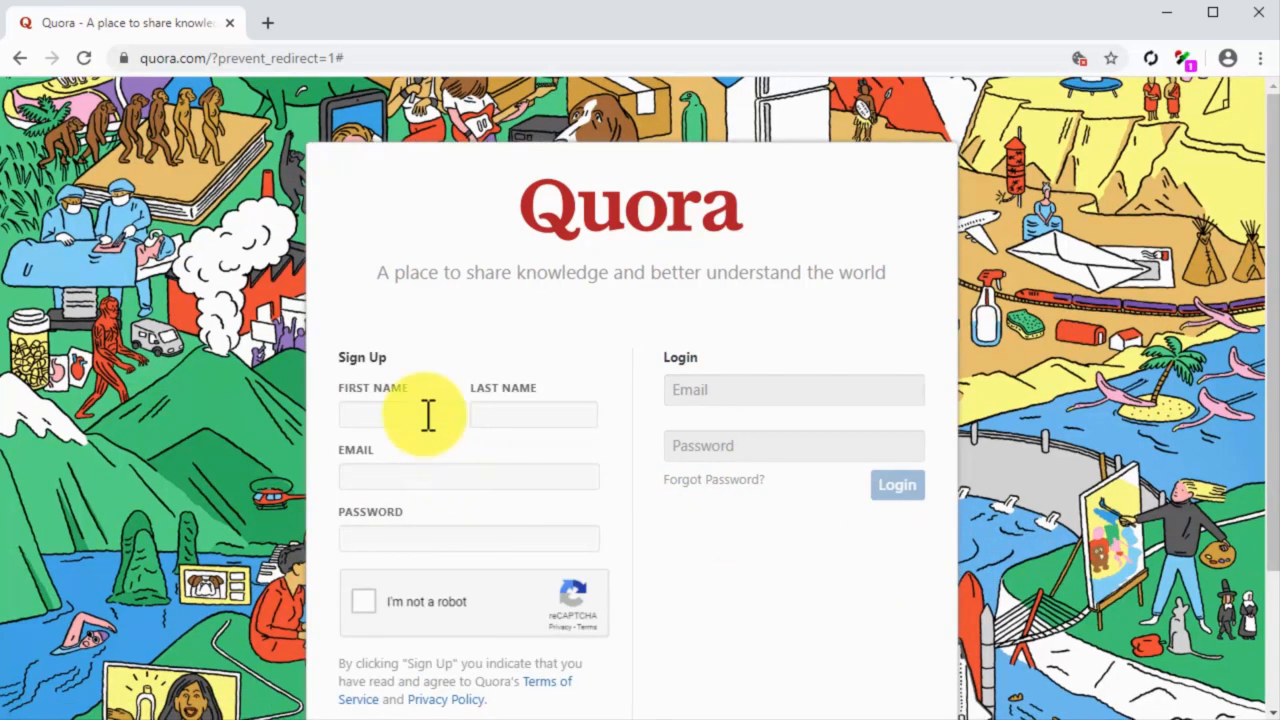
left_click(427, 415)
left_click(493, 413)
left_click(474, 479)
left_click(466, 535)
type("•••••••")
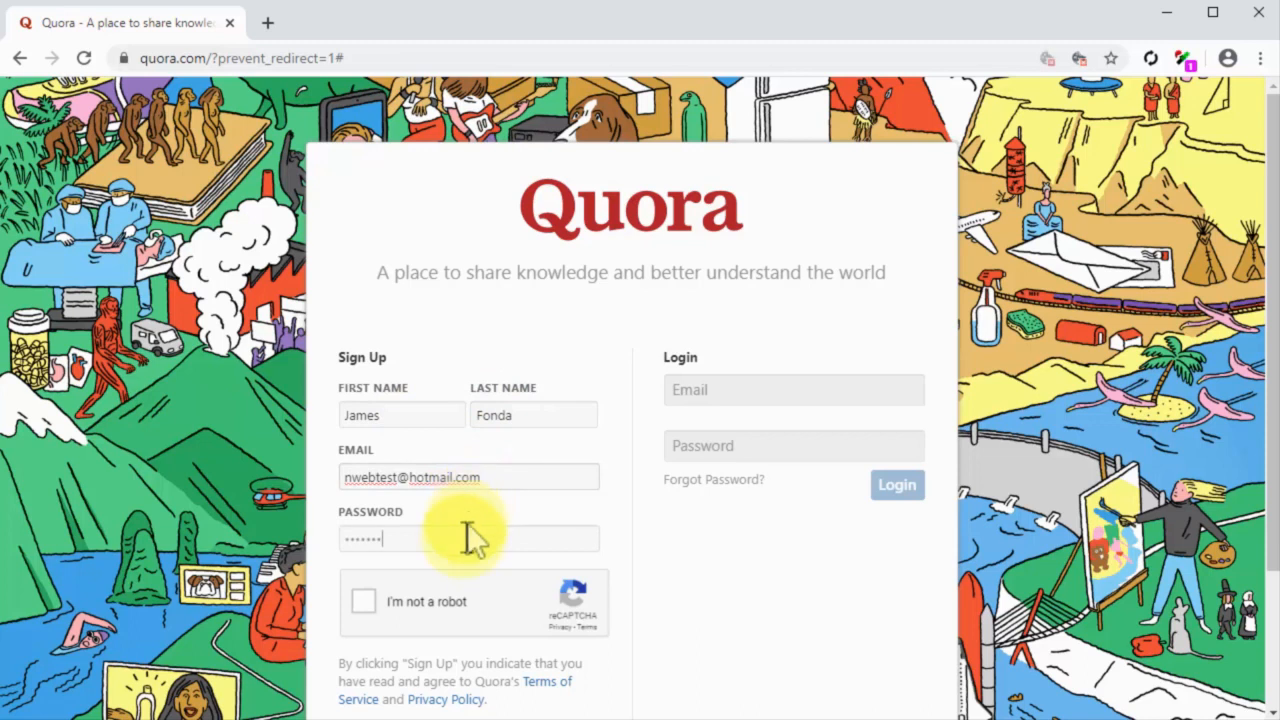
left_click(363, 592)
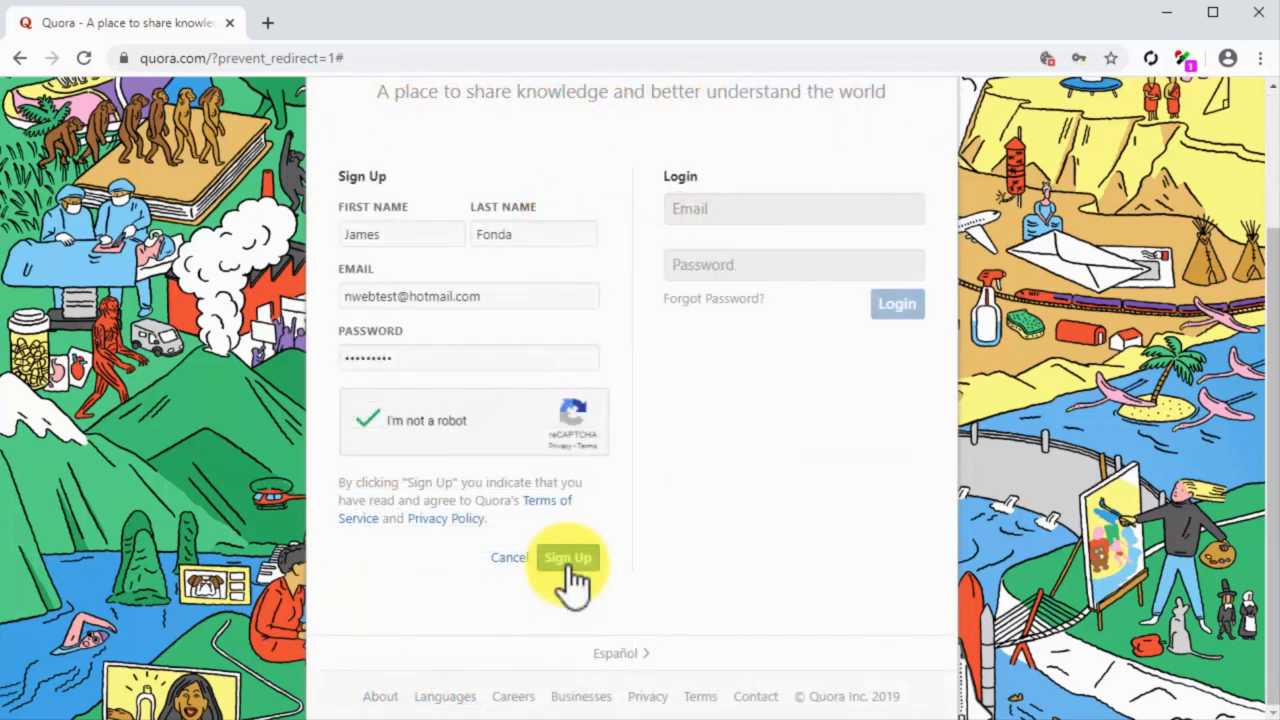
left_click(567, 559)
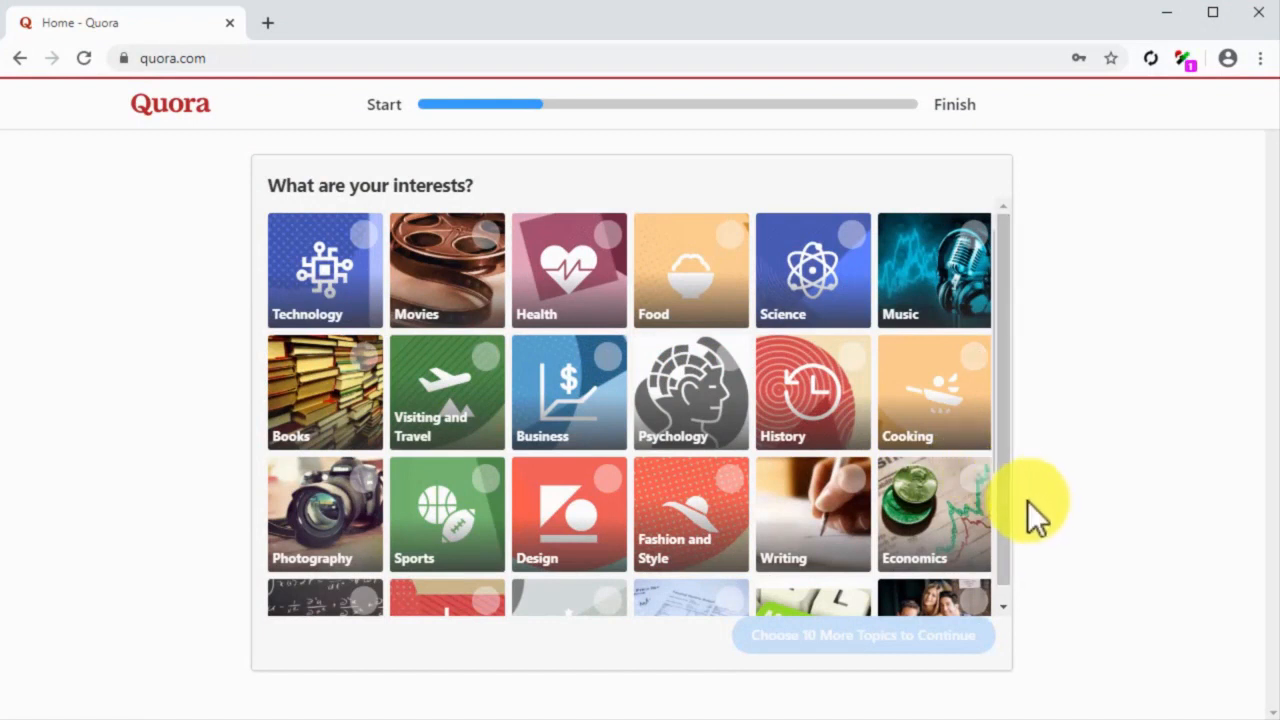
Step: Choose Health, Food and Cooking as interests for the new account
left_click(597, 262)
left_click(692, 275)
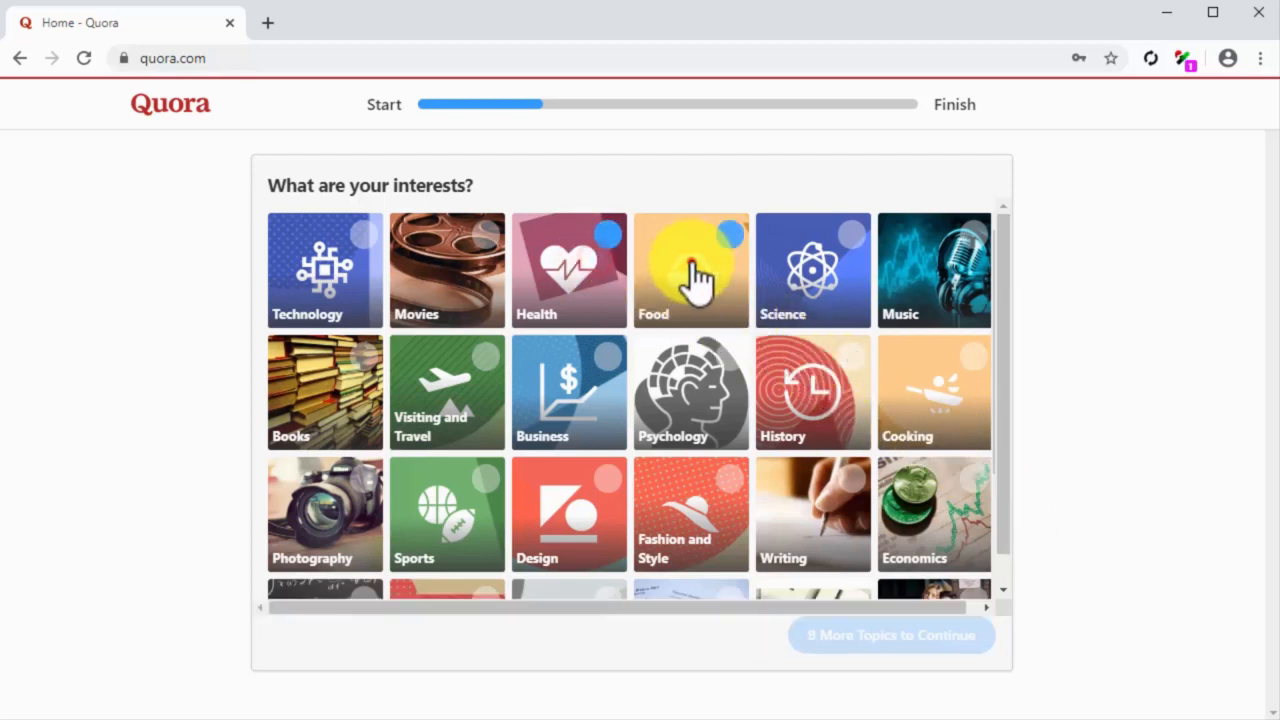
left_click(935, 418)
Step: Add Marketing, Medical Conditions and Diseases, Nutrition, Healthy Eating, Fitness, Healthy Living and Web Marketing to the interests and continue
scroll(935, 405, "down", 2)
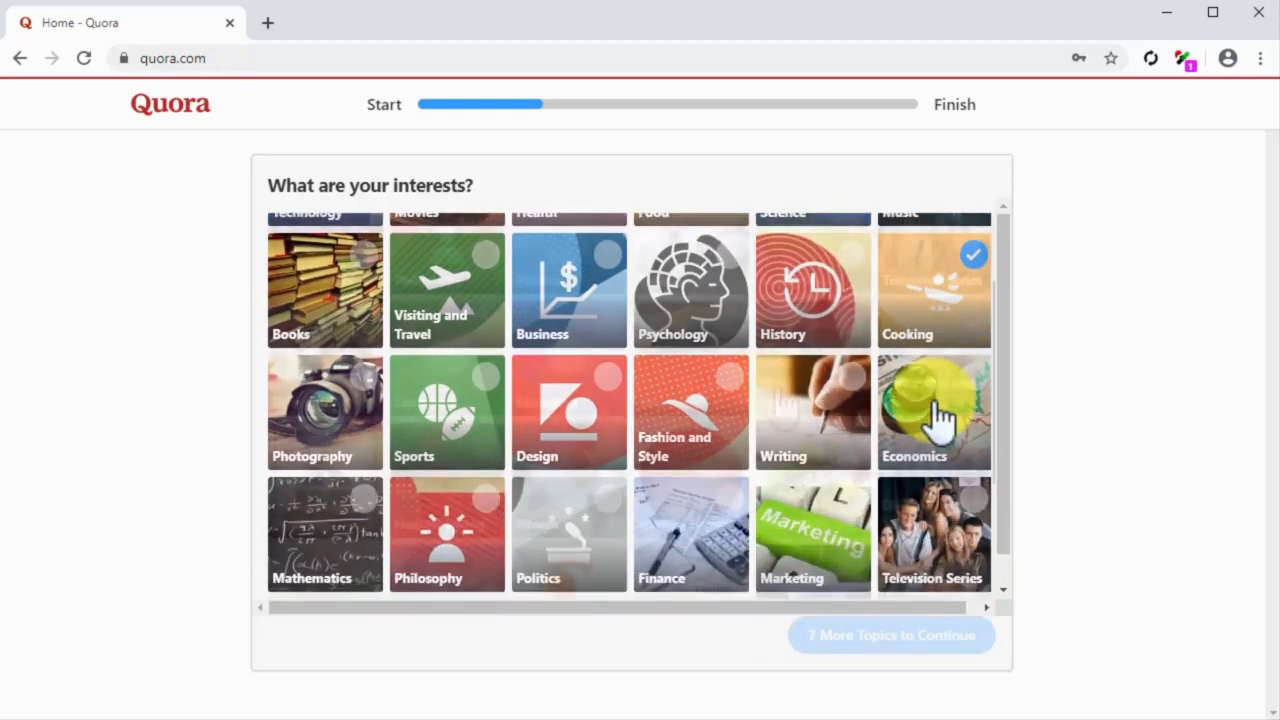
left_click(325, 482)
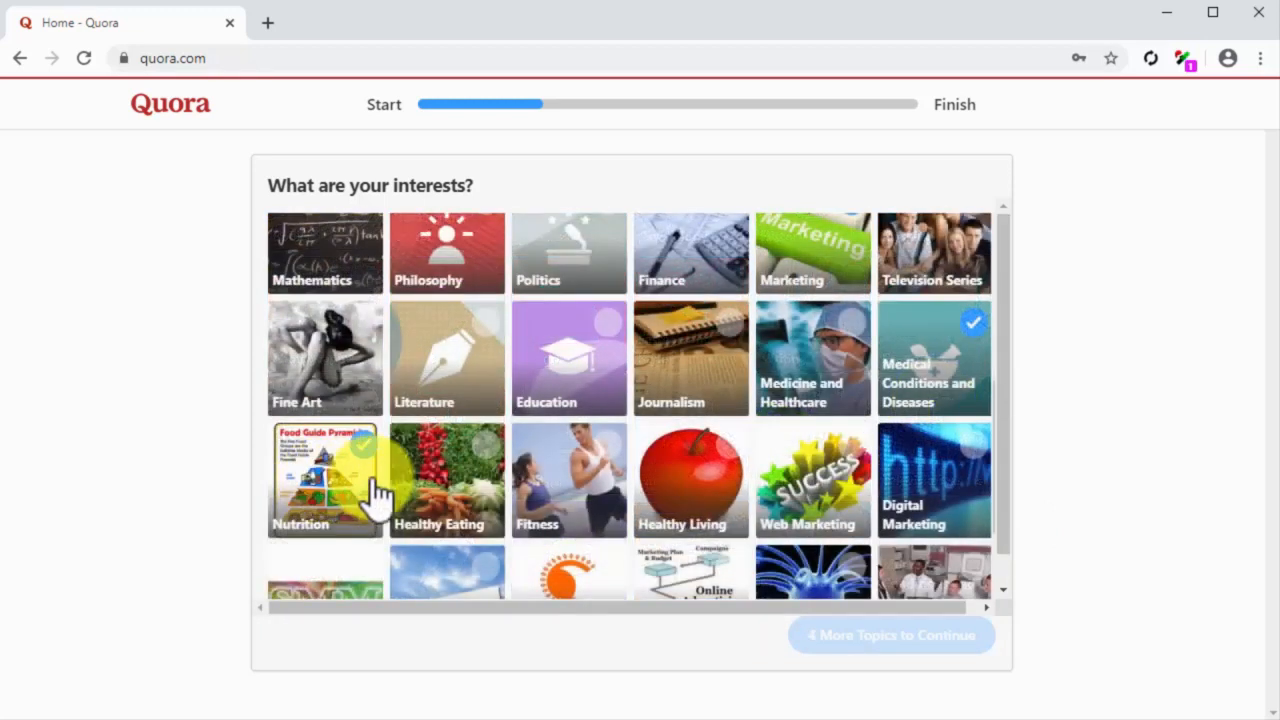
left_click(452, 474)
left_click(529, 490)
left_click(680, 495)
left_click(812, 495)
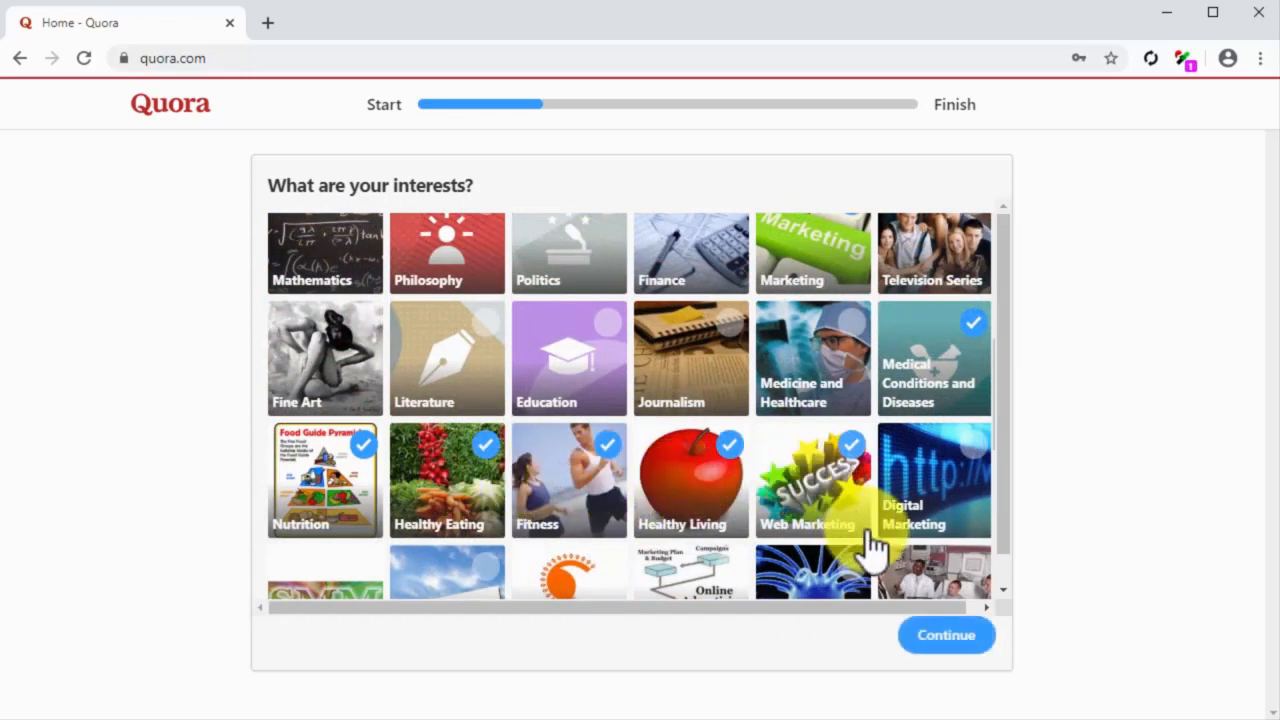
left_click(944, 628)
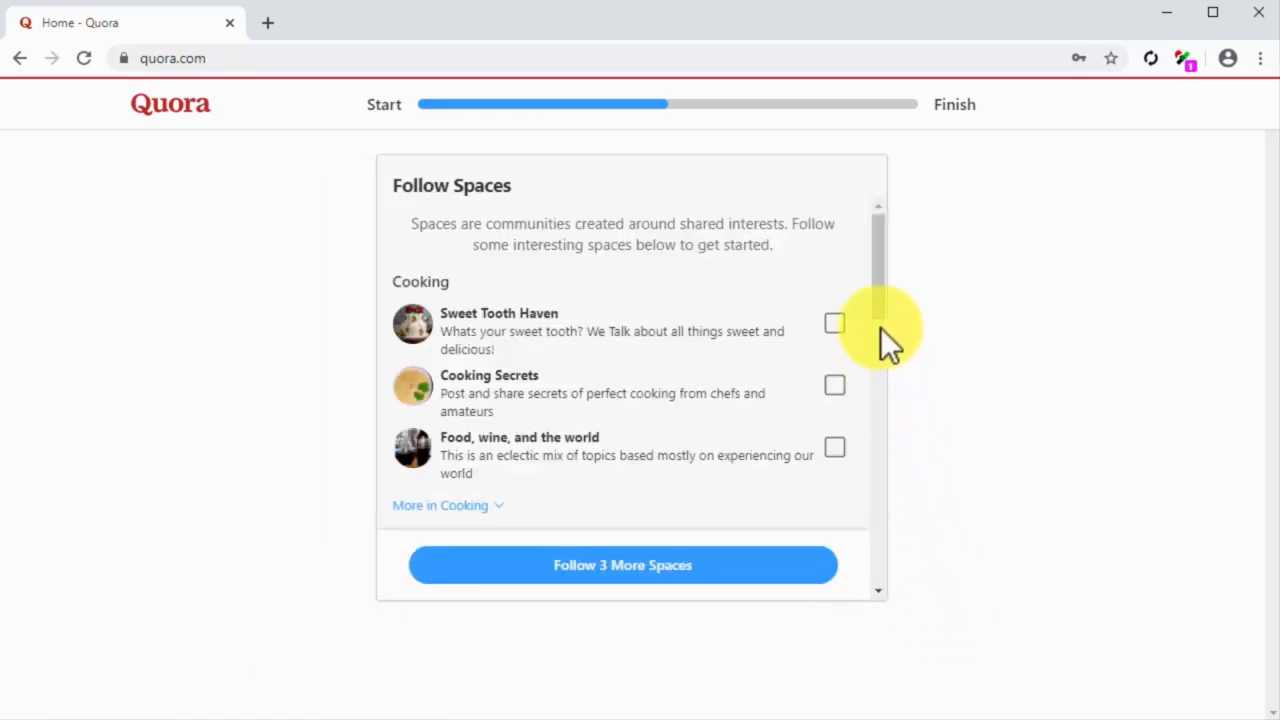
Step: Follow the spaces Fitness Tips, Marketing & Content and Marketing Pro, and continue the account setup
left_click_drag(879, 302, 880, 380)
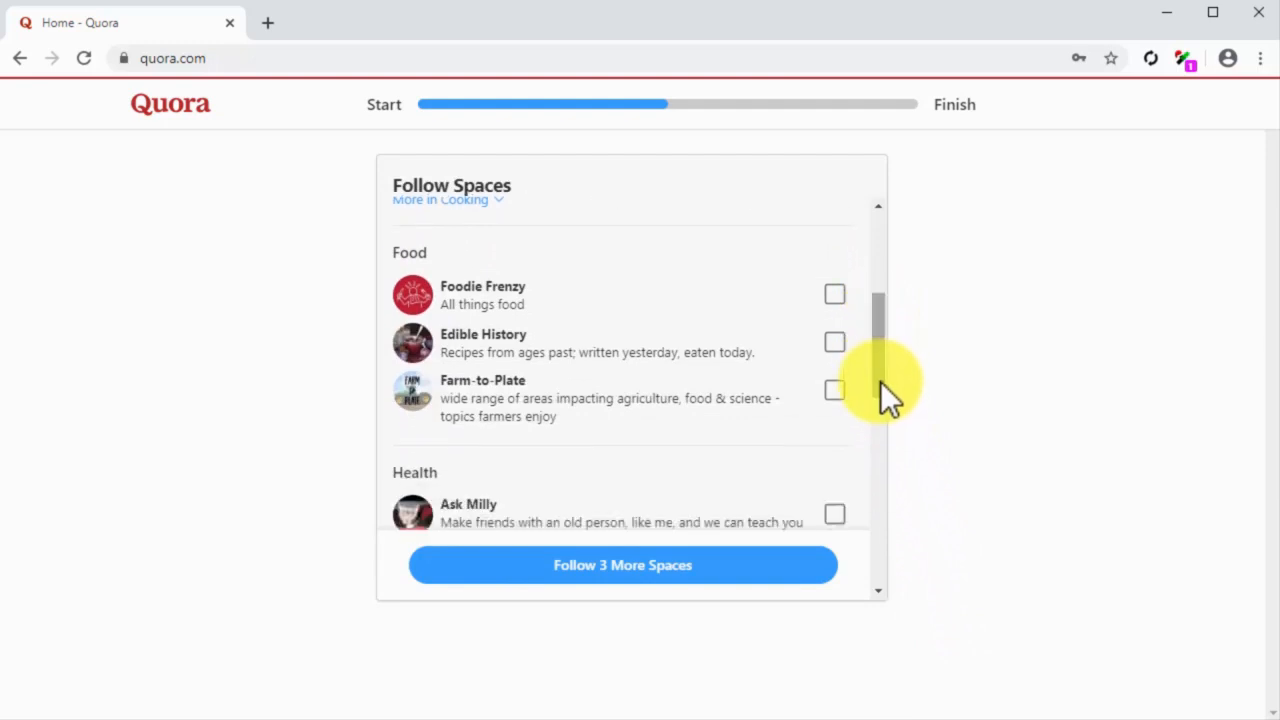
left_click_drag(880, 381, 873, 444)
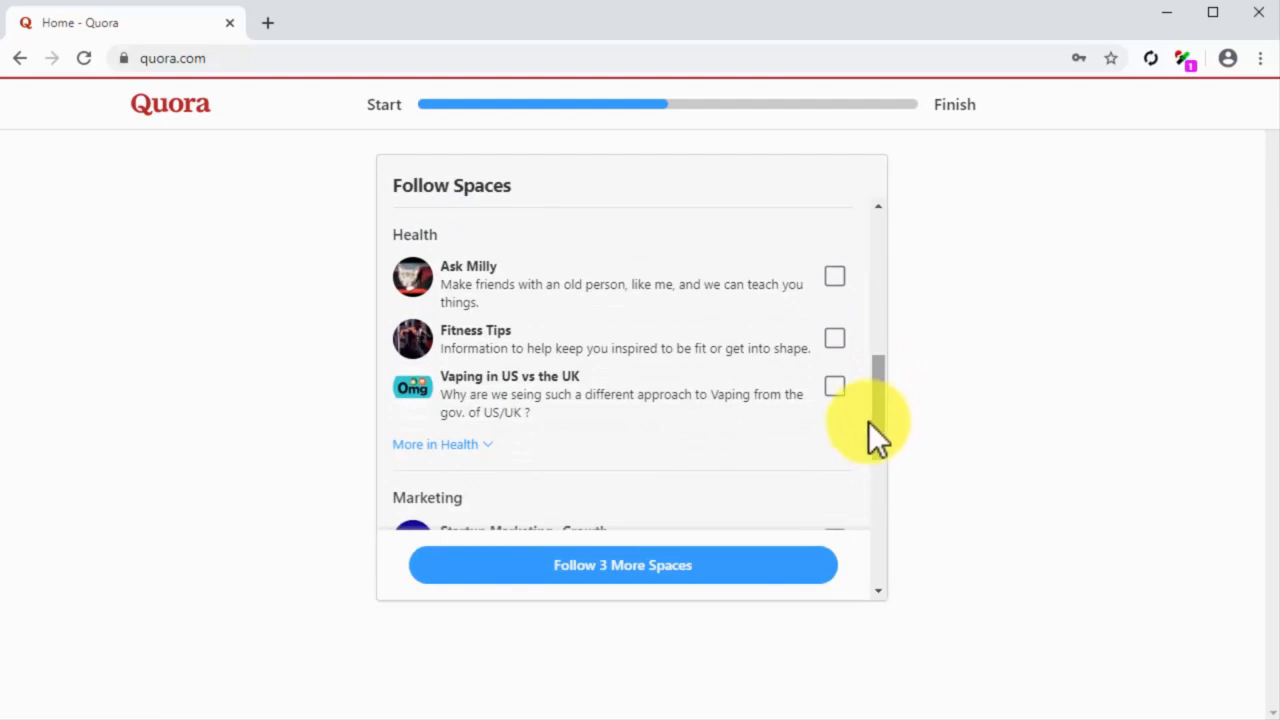
left_click(835, 338)
left_click_drag(875, 431, 878, 489)
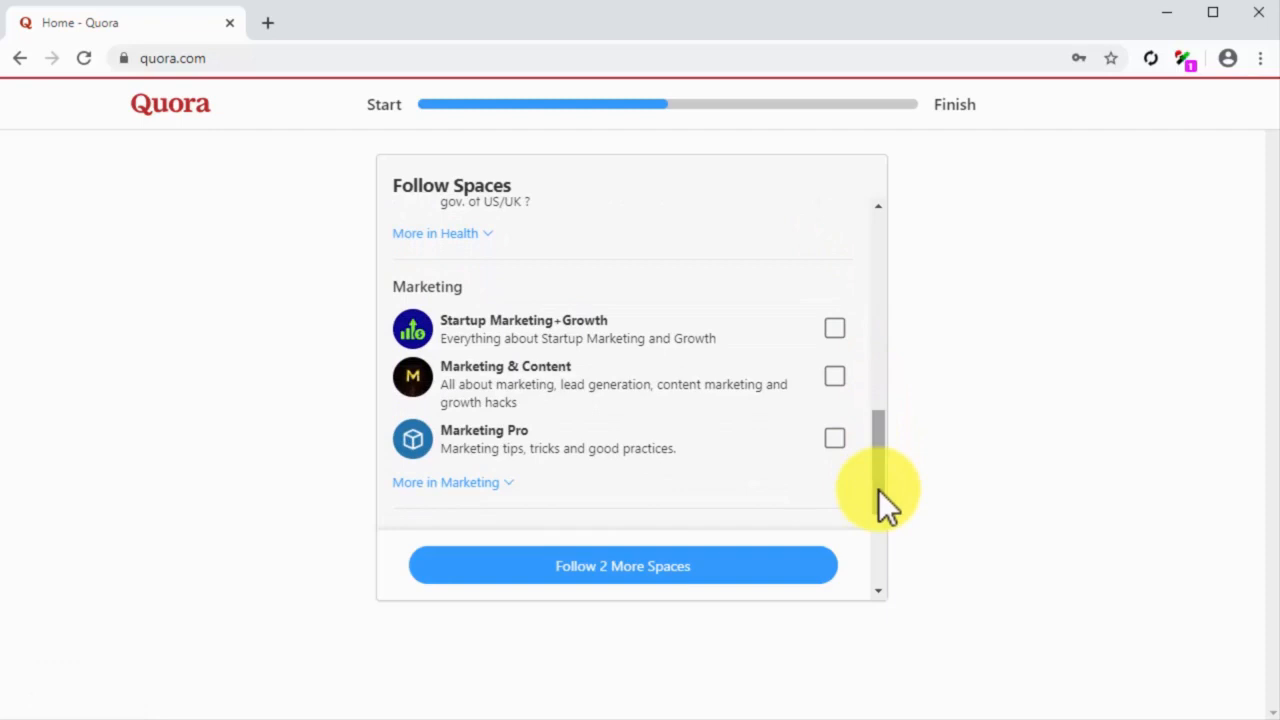
left_click(835, 378)
left_click(834, 440)
left_click(773, 567)
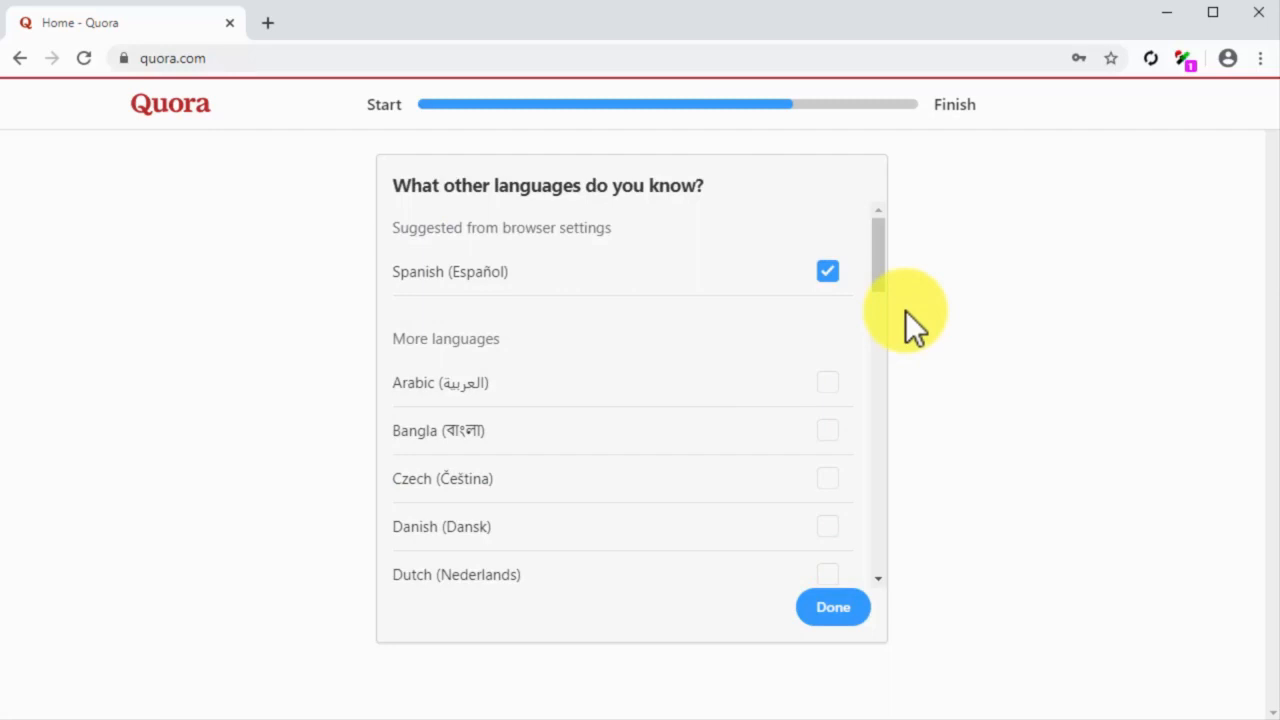
Step: Finish the account setup with Spanish as the other known language and open the account's own profile page
left_click(822, 612)
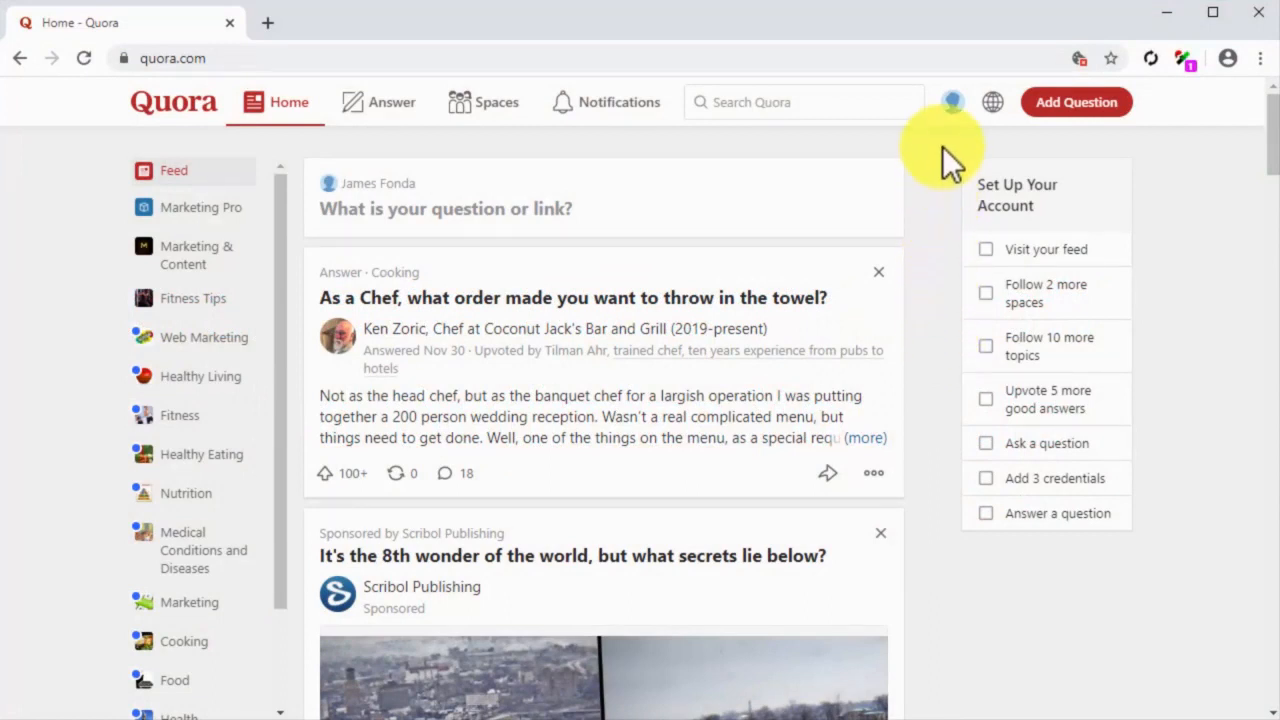
left_click(954, 102)
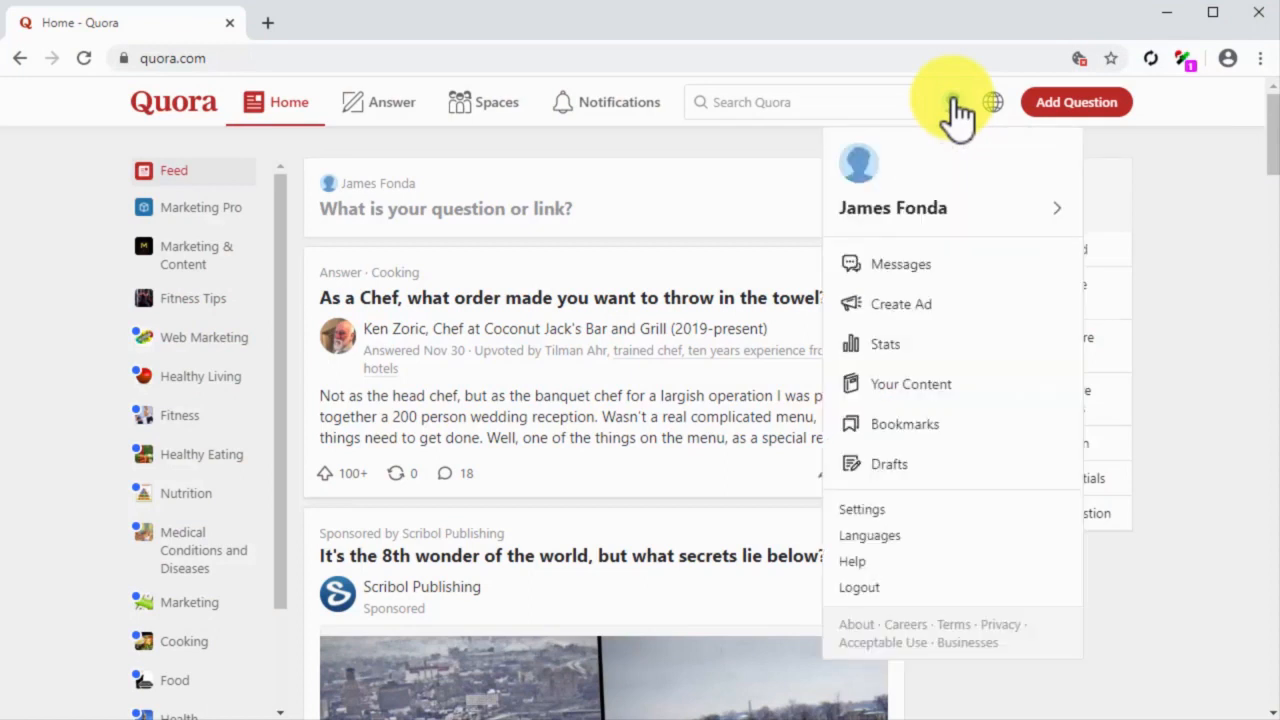
left_click(929, 203)
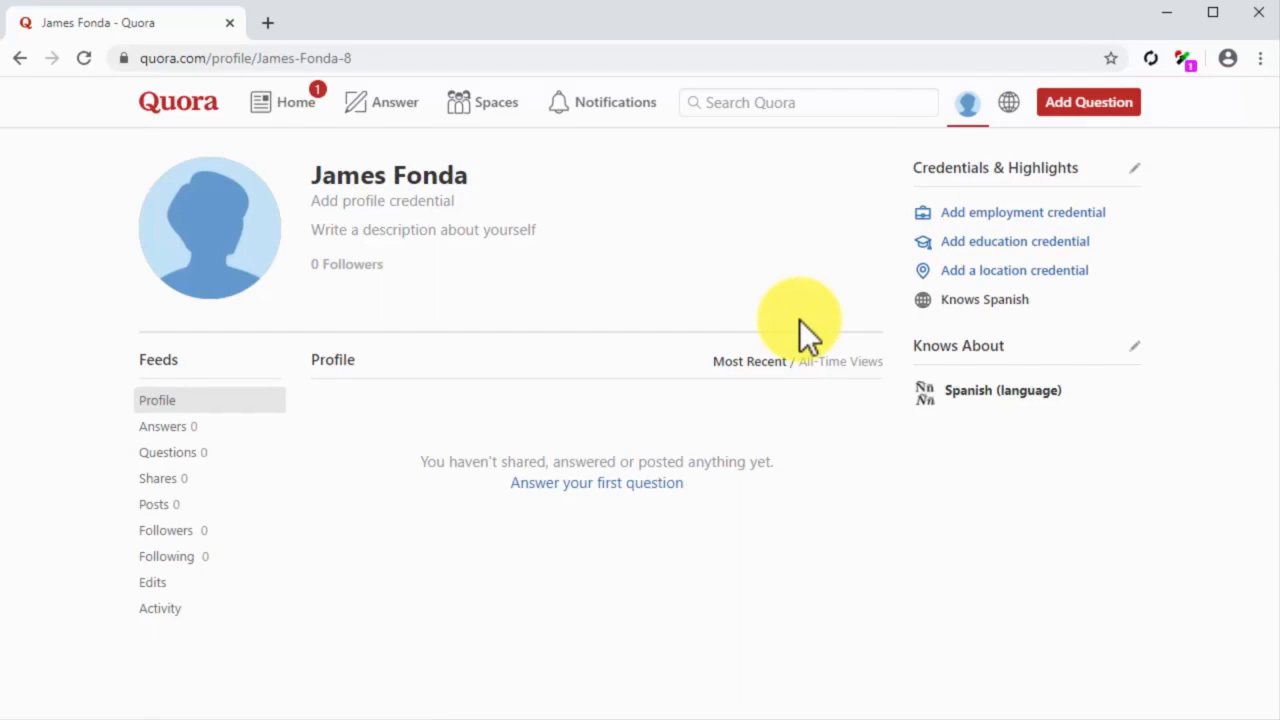
Step: Add a profile photo and save the profile credential "Content Marketer at Diabetes Care Made Easy"
left_click(216, 242)
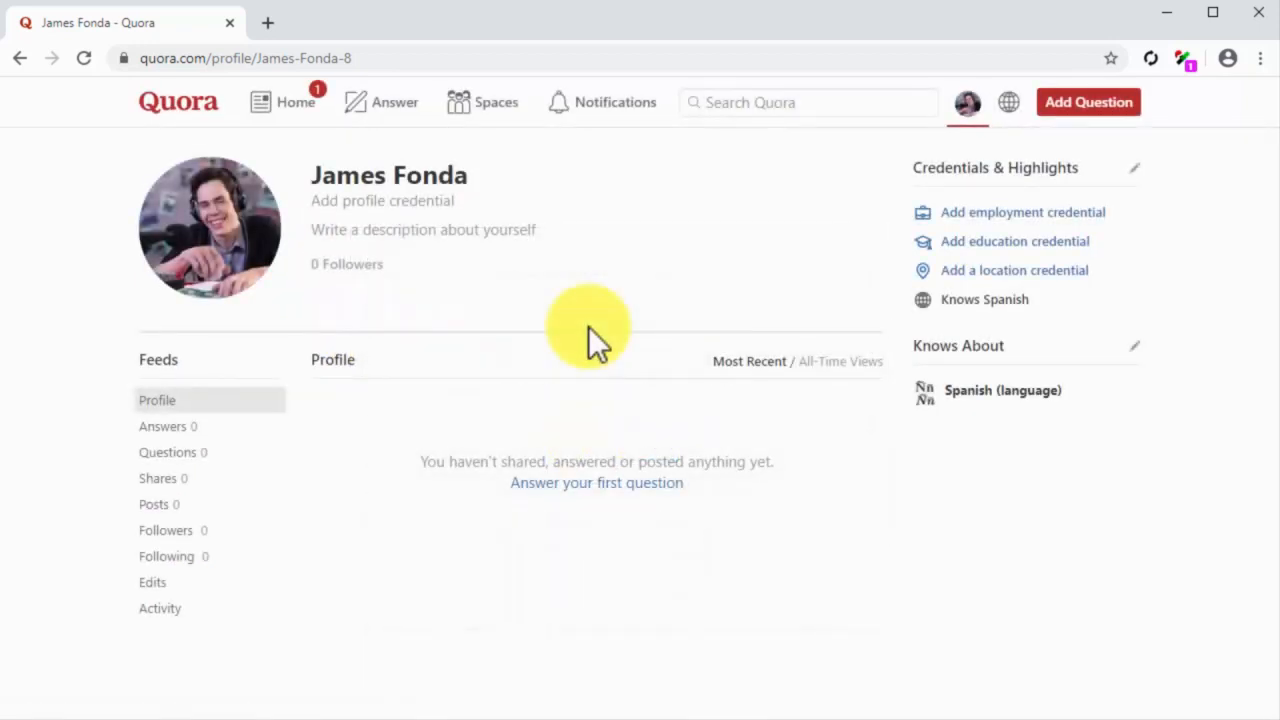
left_click(411, 199)
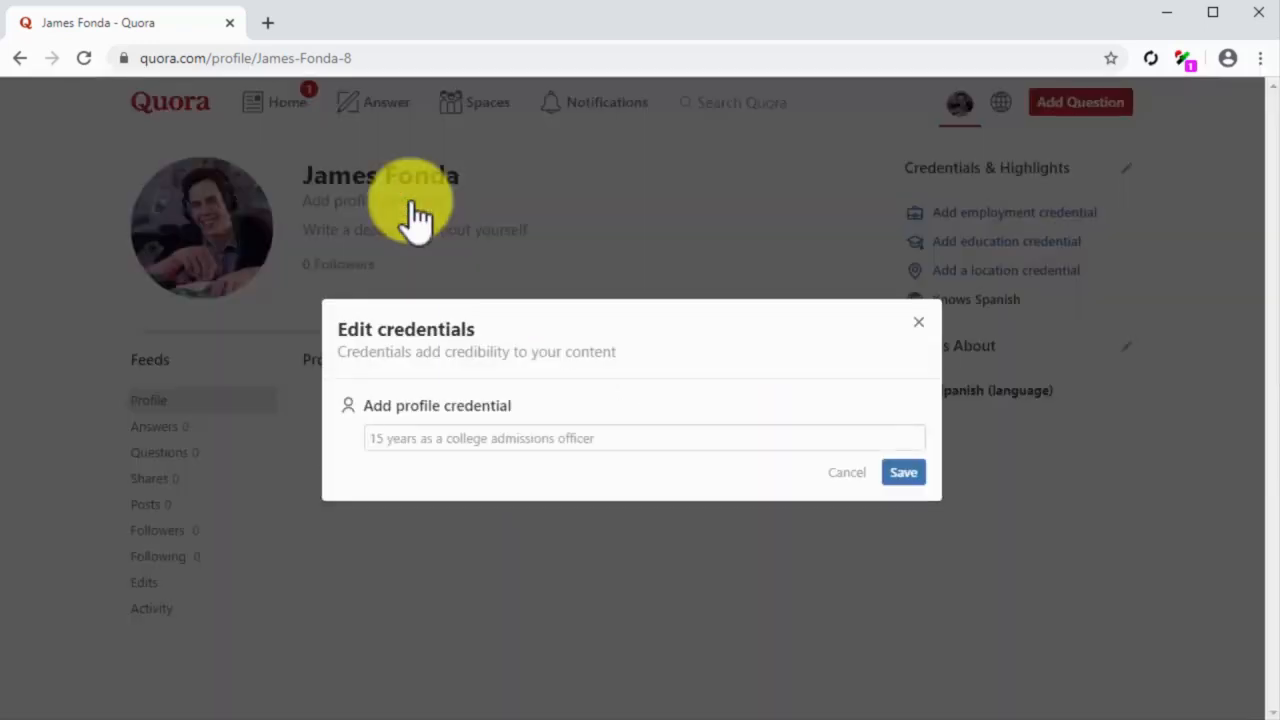
left_click(551, 430)
key("ctrl+v")
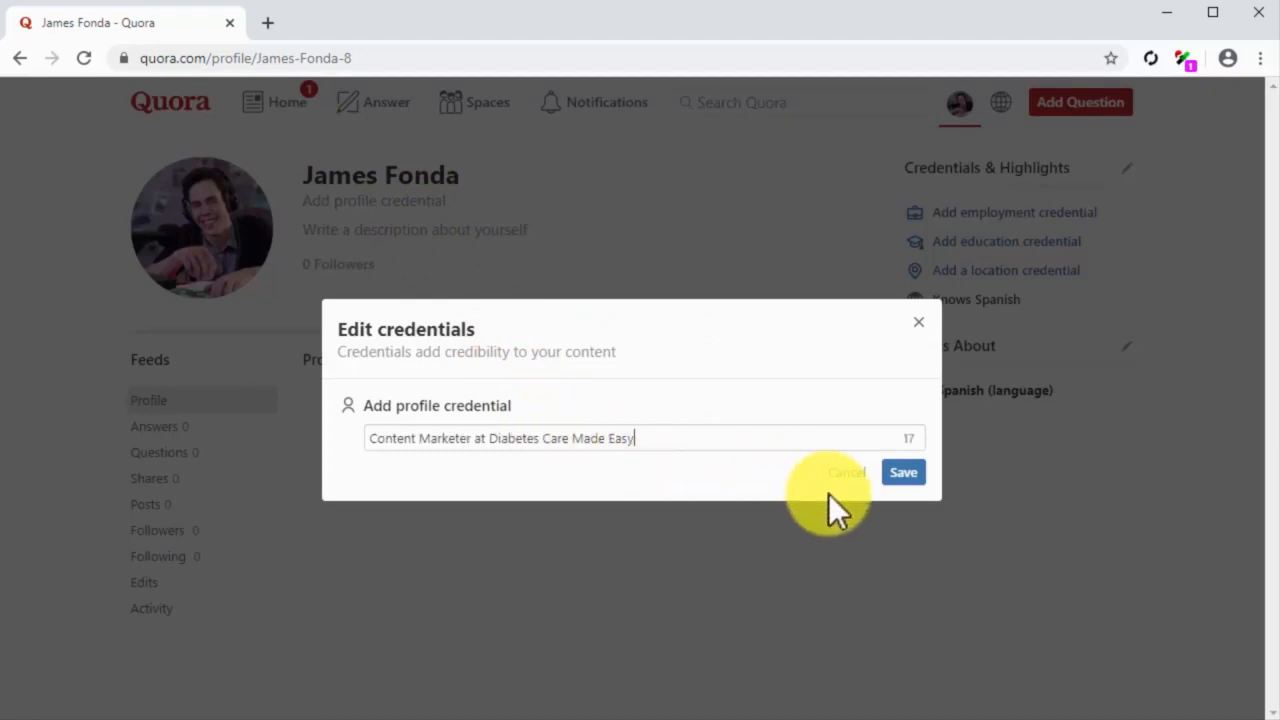
left_click(912, 471)
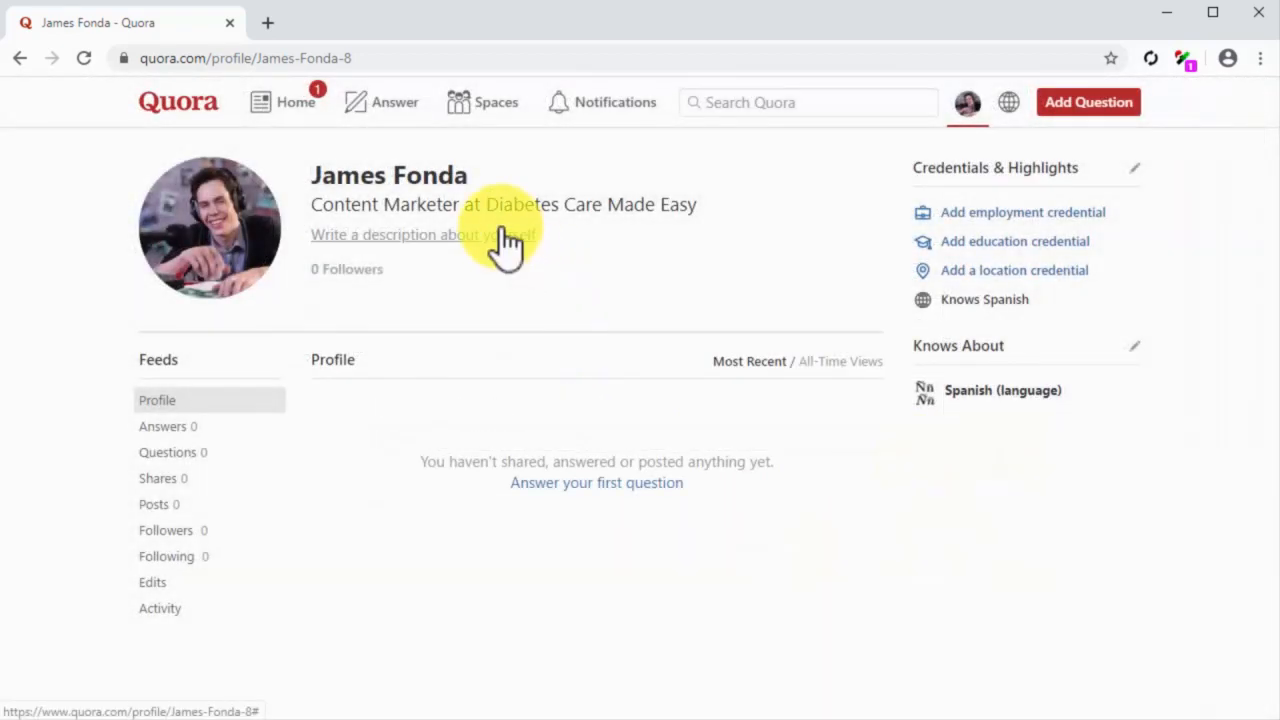
Step: Write the profile description: the first name plus "produces and oversees health-focused content marketing campaigns and curates product reviews for diabetes type 2 patients."
left_click(503, 236)
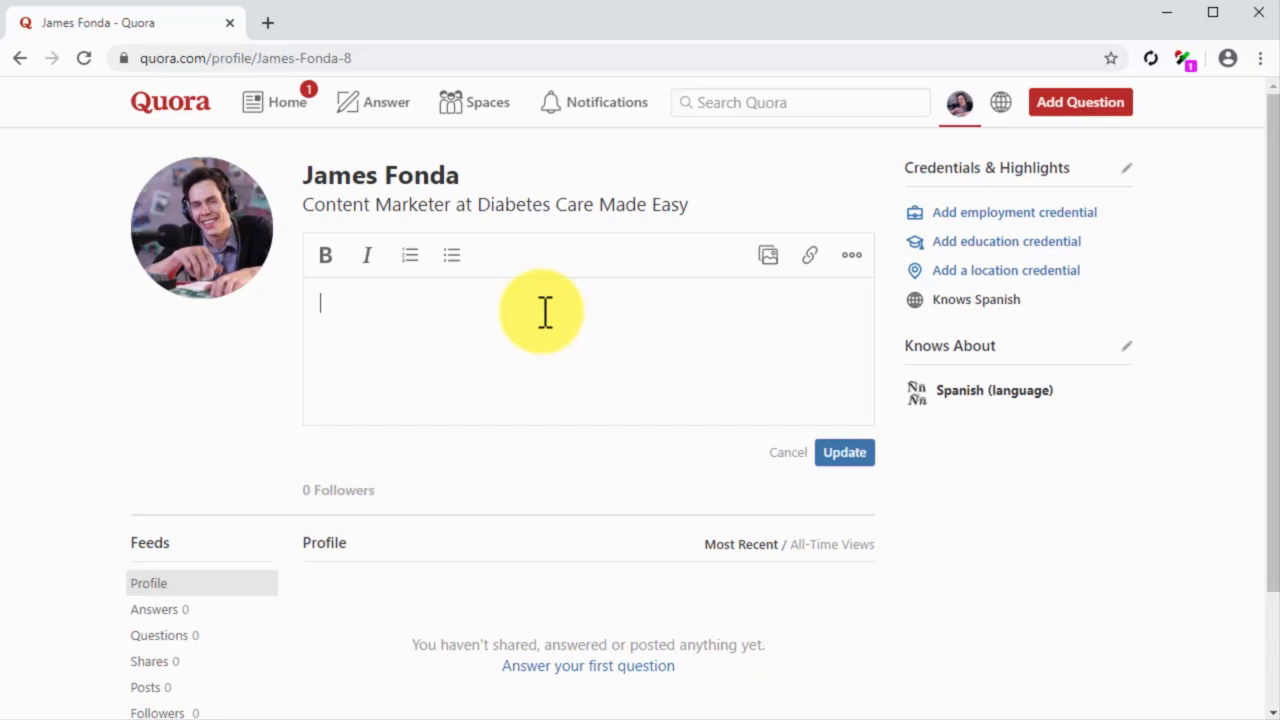
type("James pro")
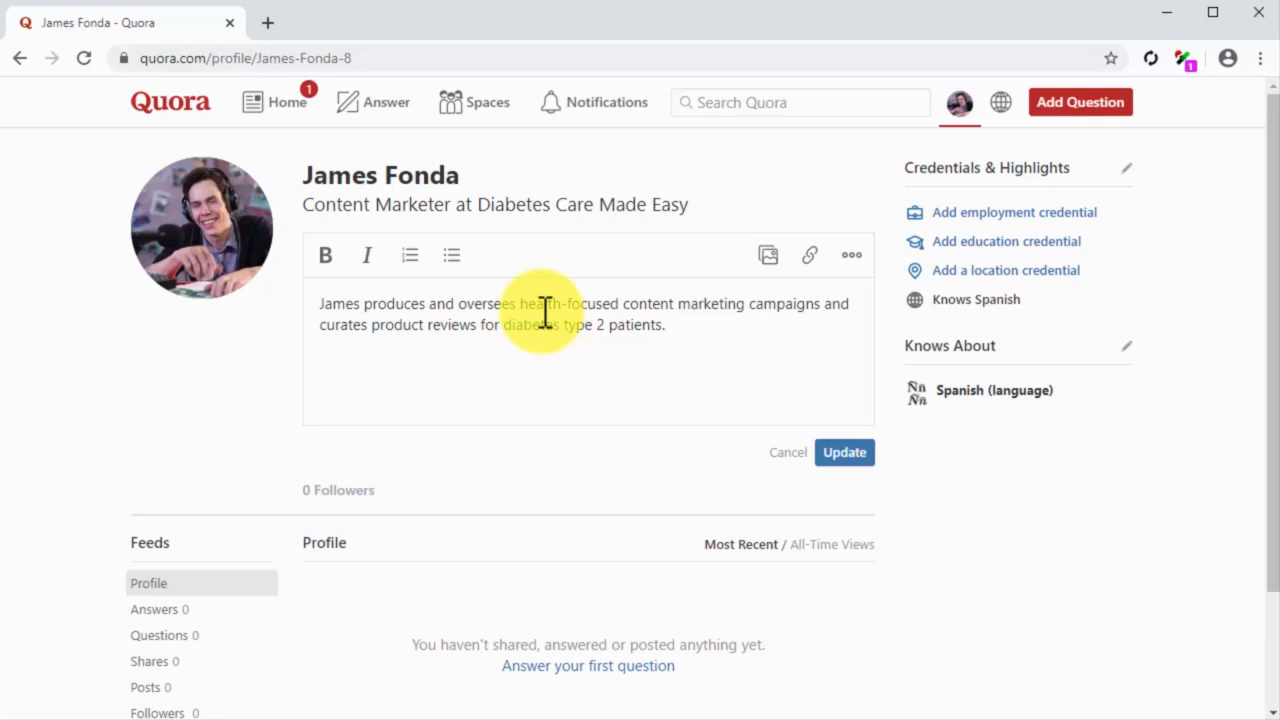
key("Return")
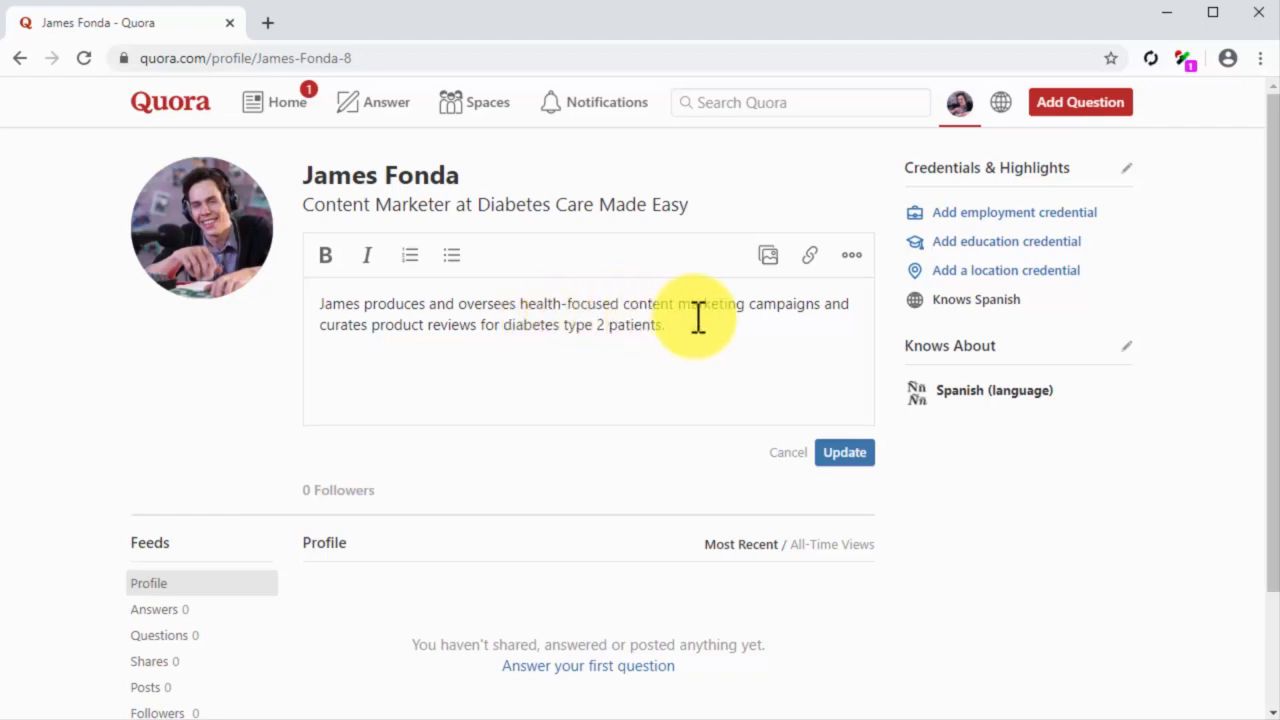
left_click(812, 264)
type("https://twitter.com/diabetescaremad")
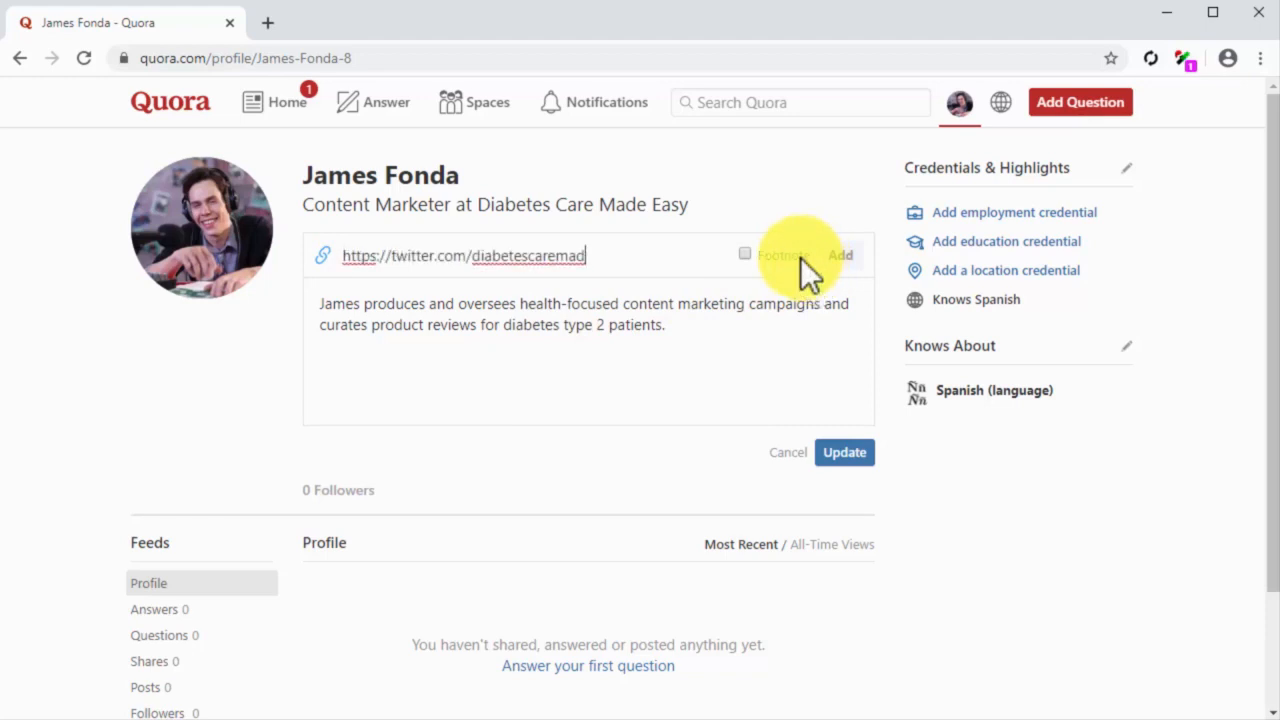
left_click(757, 253)
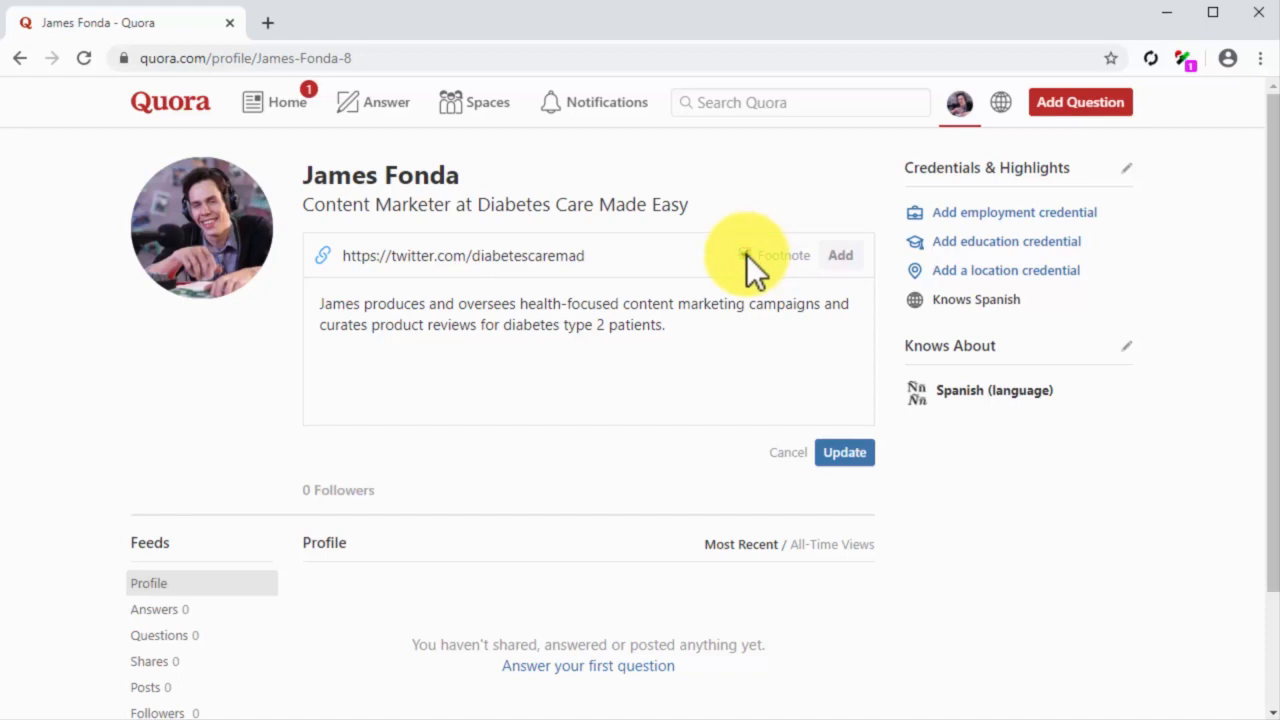
left_click(838, 257)
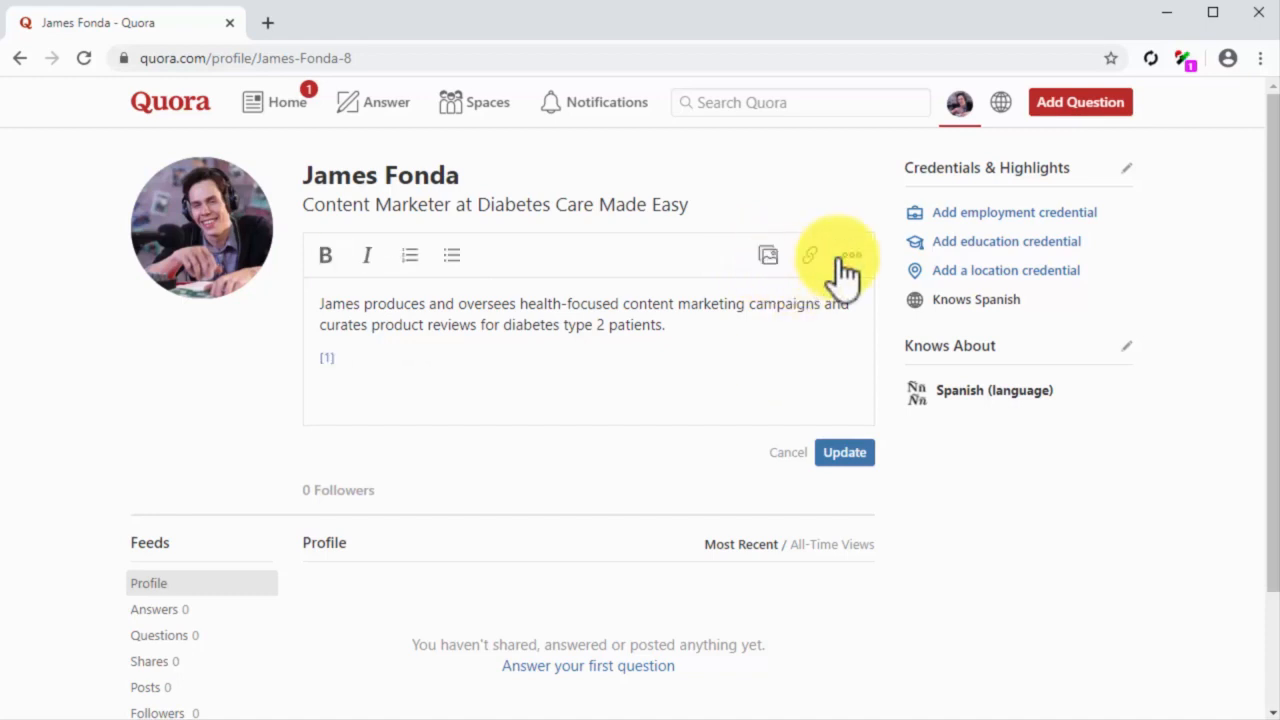
type("Jame's Twitter")
left_click(843, 453)
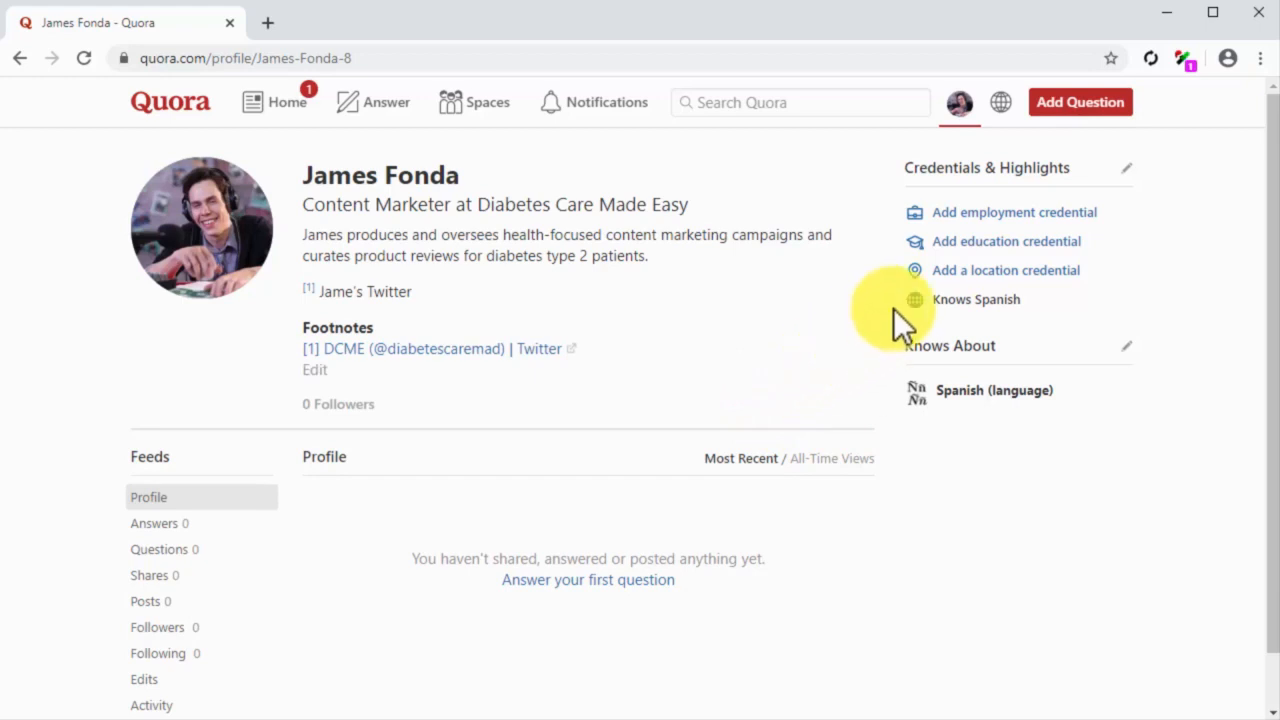
Step: Add an employment credential as Content Marketer at Diabetes care Made Easy, starting in 2016 and marked as the current job
left_click(1040, 214)
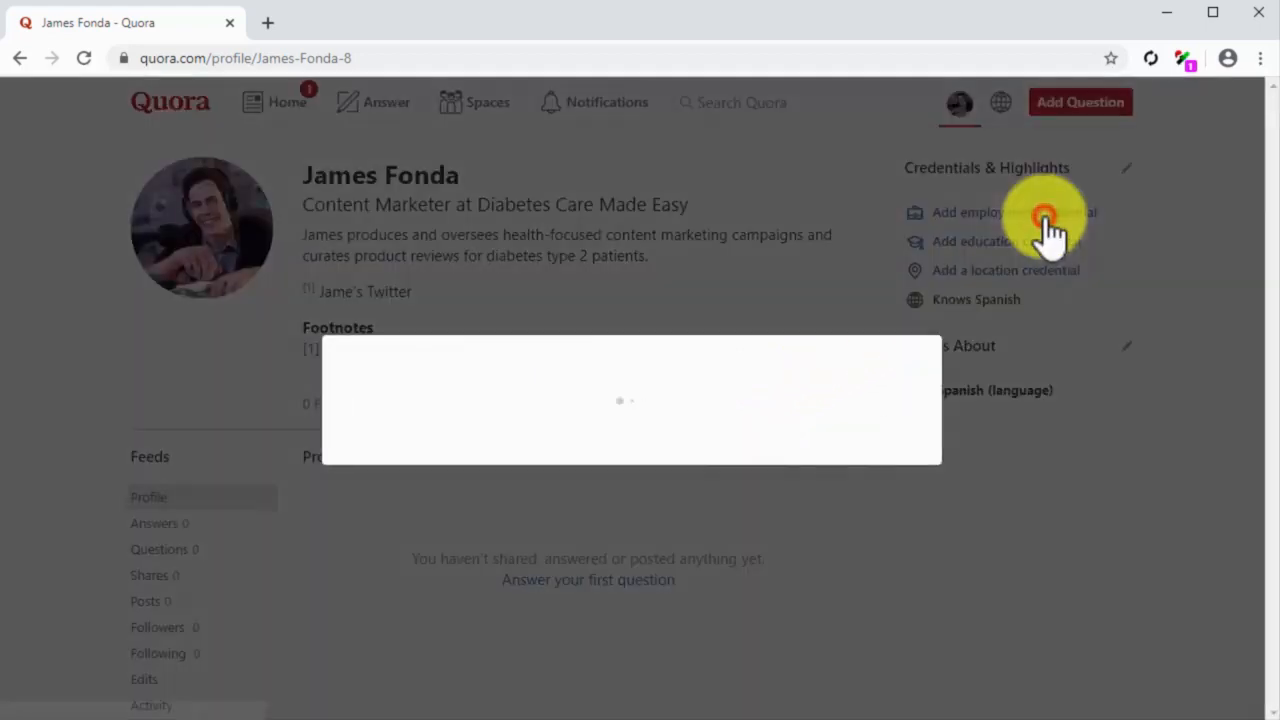
left_click(514, 512)
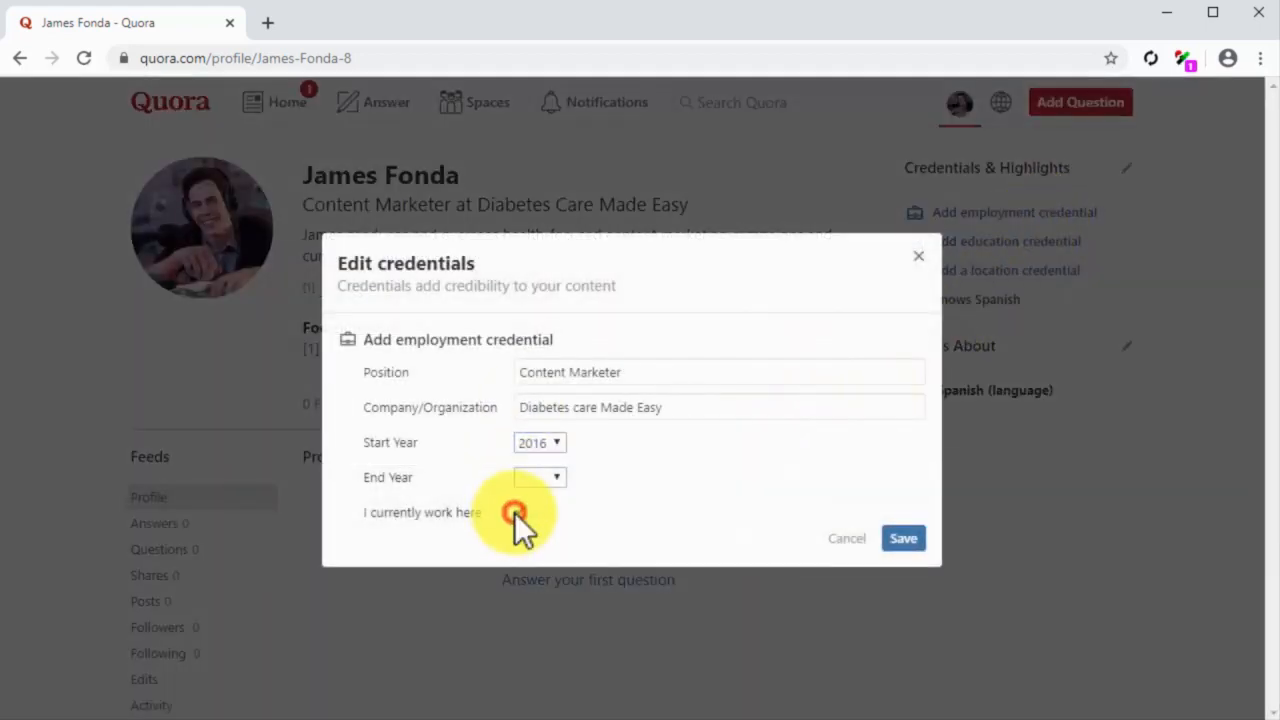
left_click(900, 542)
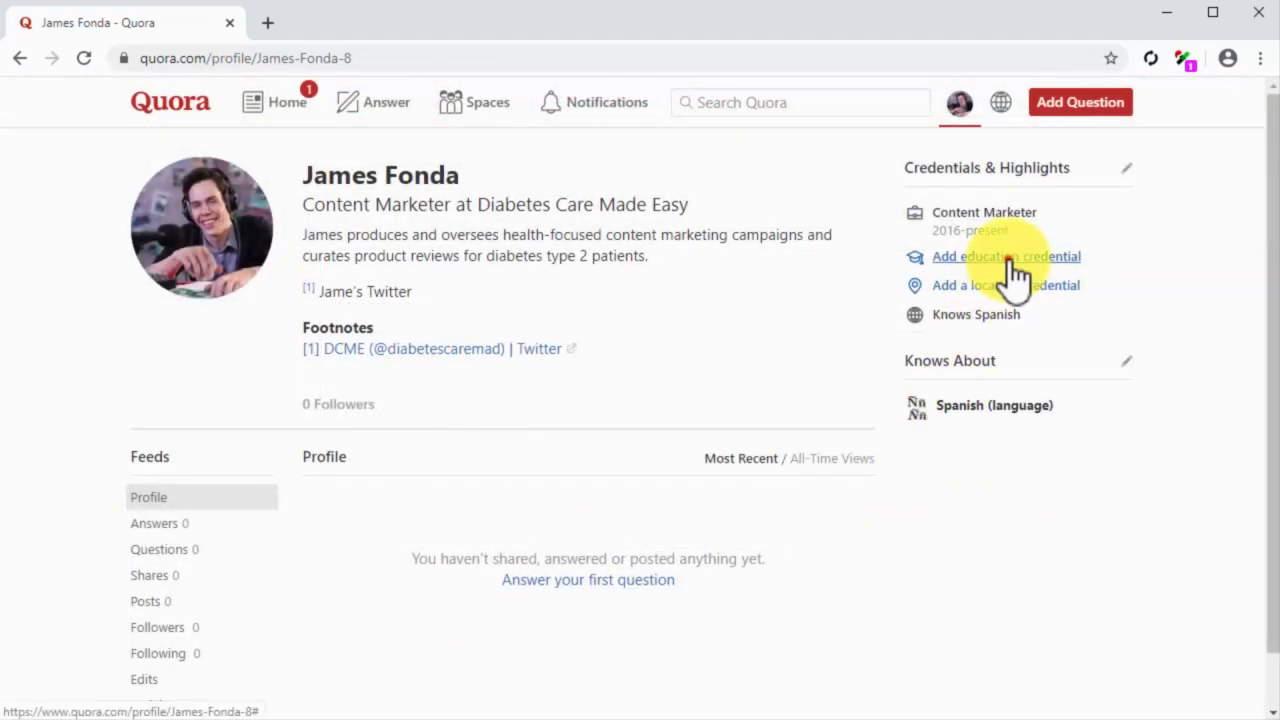
Step: Add an education credential with the school CIDIG Marketing Institute and the concentration Visual Marketing
left_click(1008, 257)
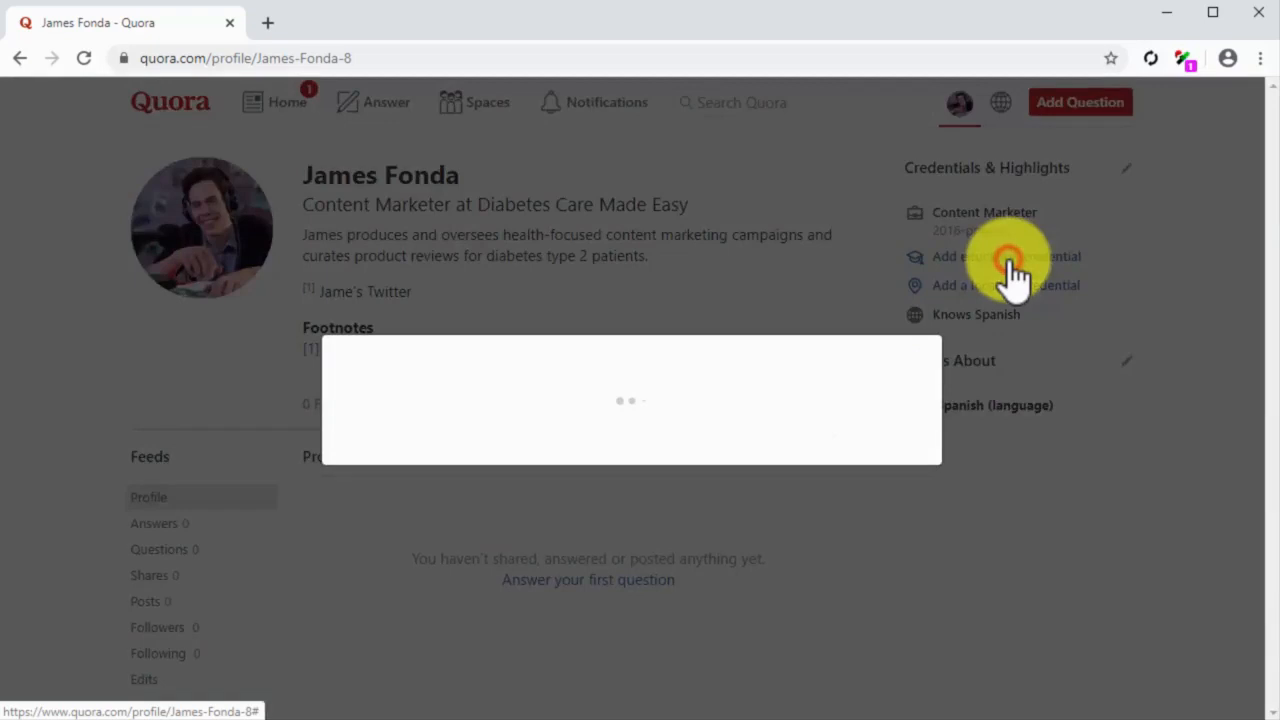
type("CIDIG Marketing Institute")
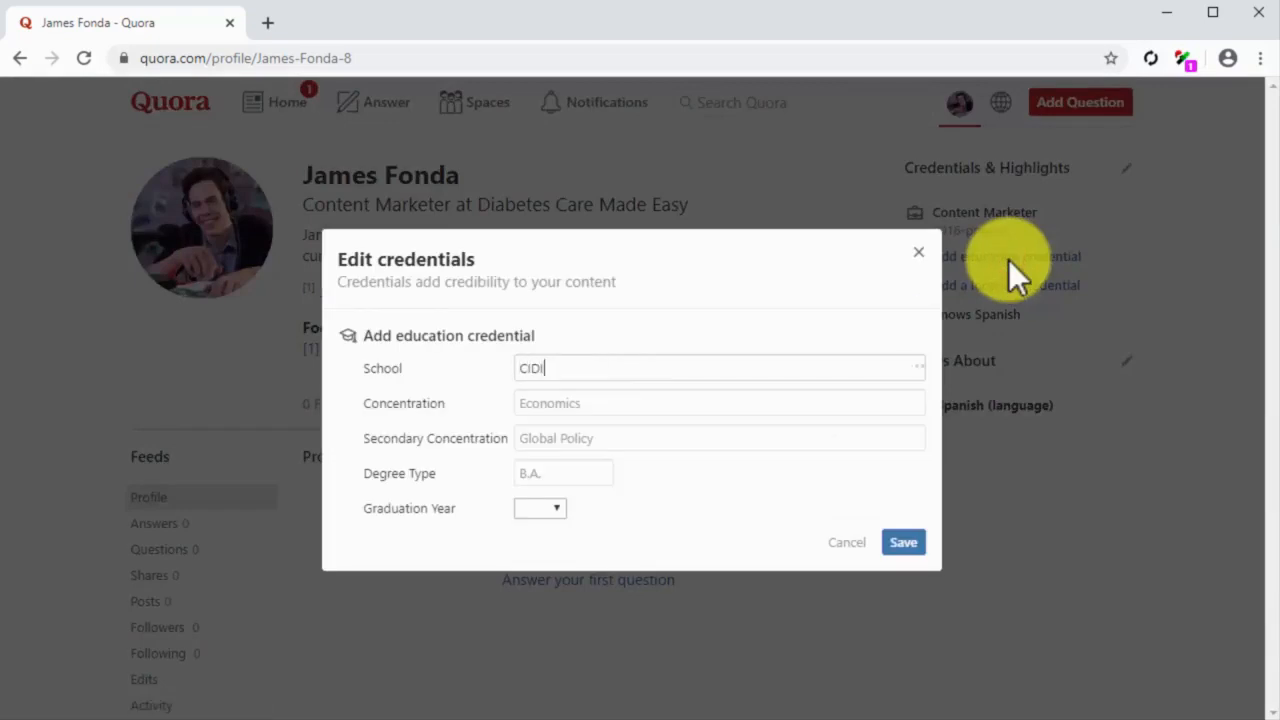
left_click(906, 542)
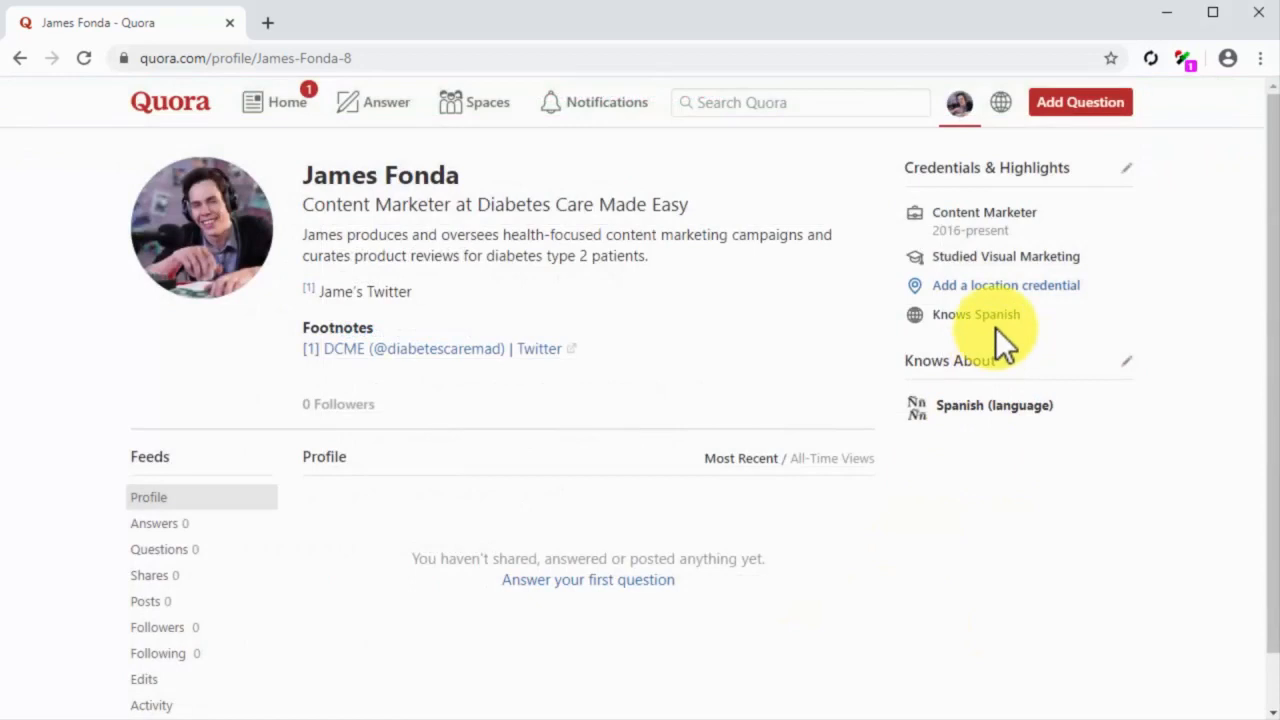
Step: Add and save a location credential for Doral, FL
left_click(1015, 285)
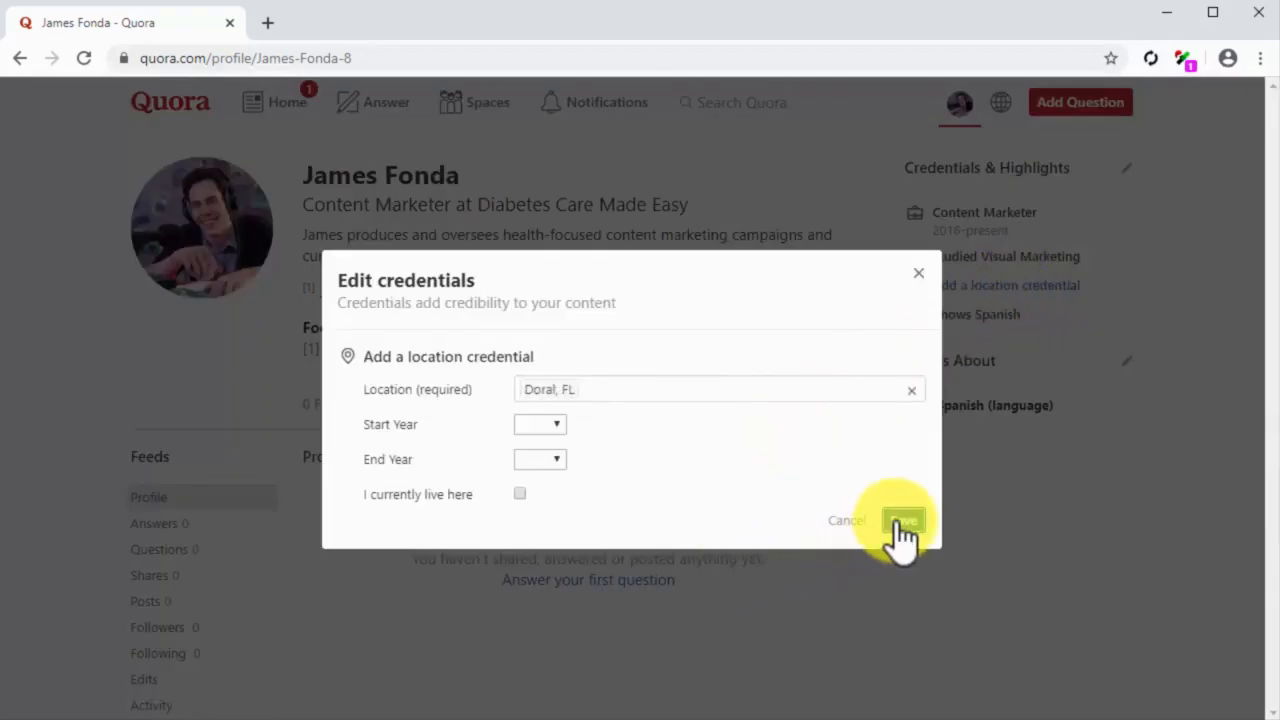
left_click(900, 522)
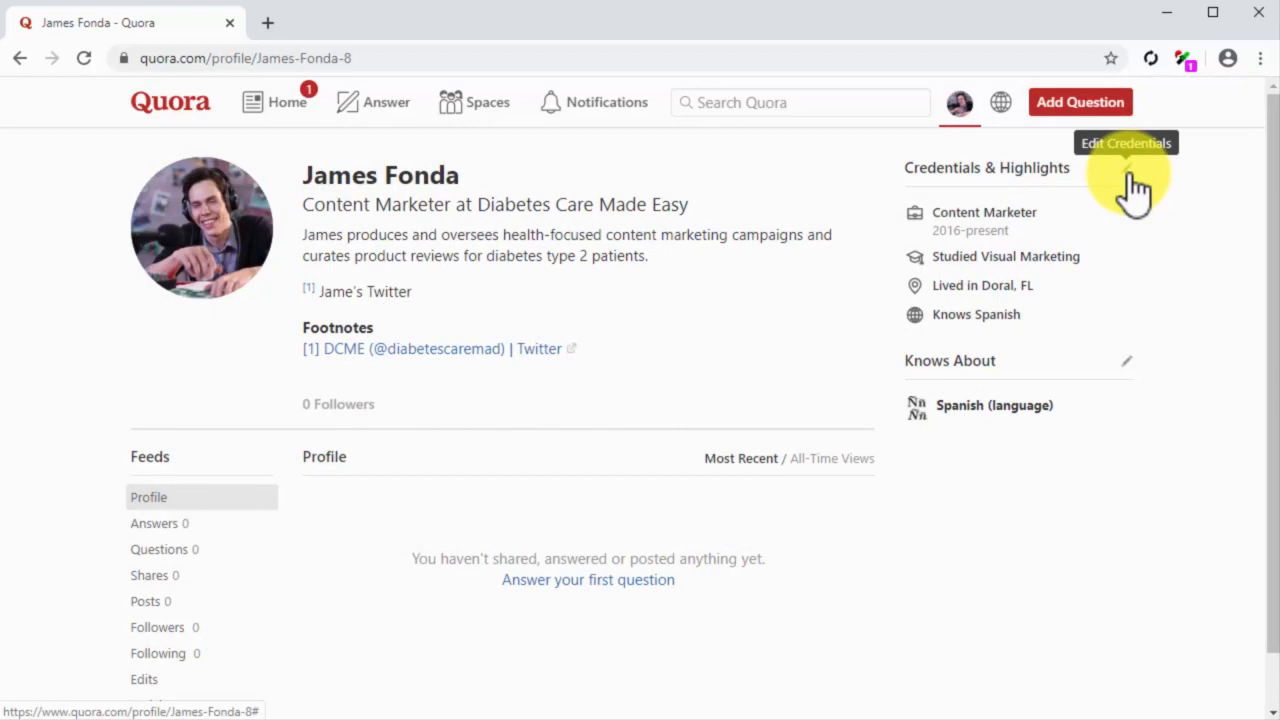
Step: Add Content Marketing, Diabetes, Fitness, Healthy Eating and Healthy Living to the profile's known topics and save the list
left_click(1122, 358)
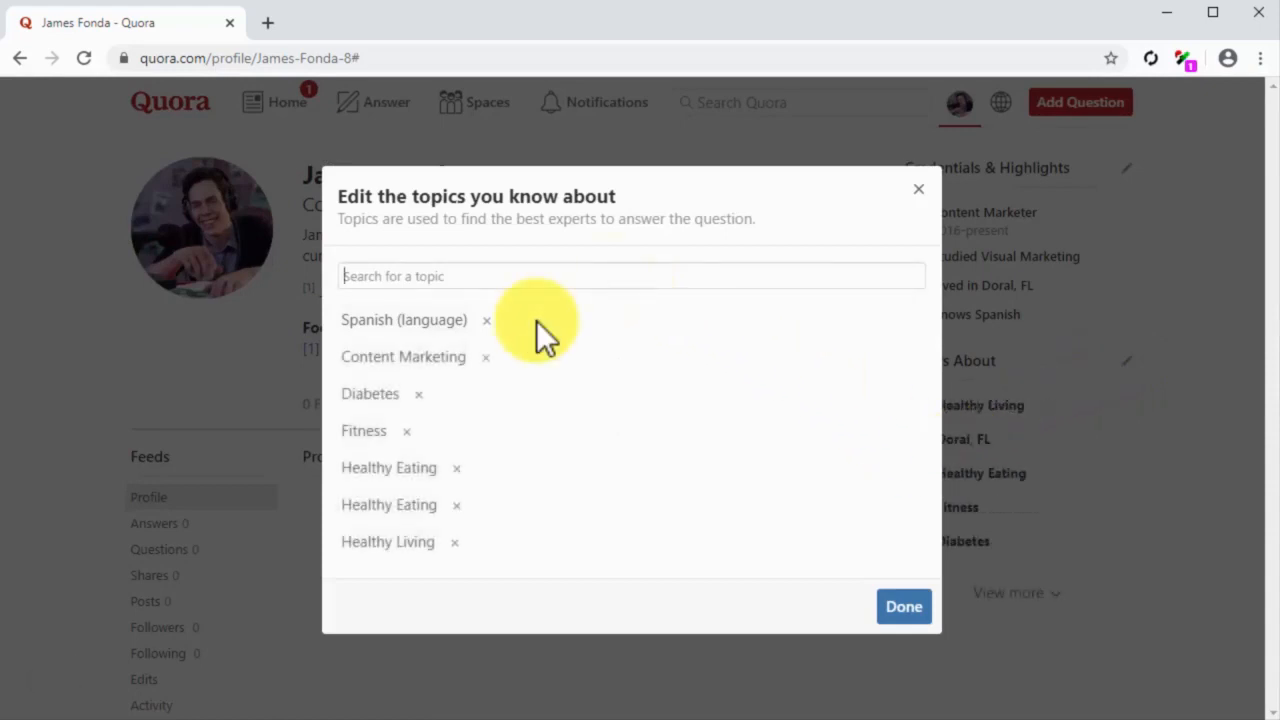
left_click(888, 612)
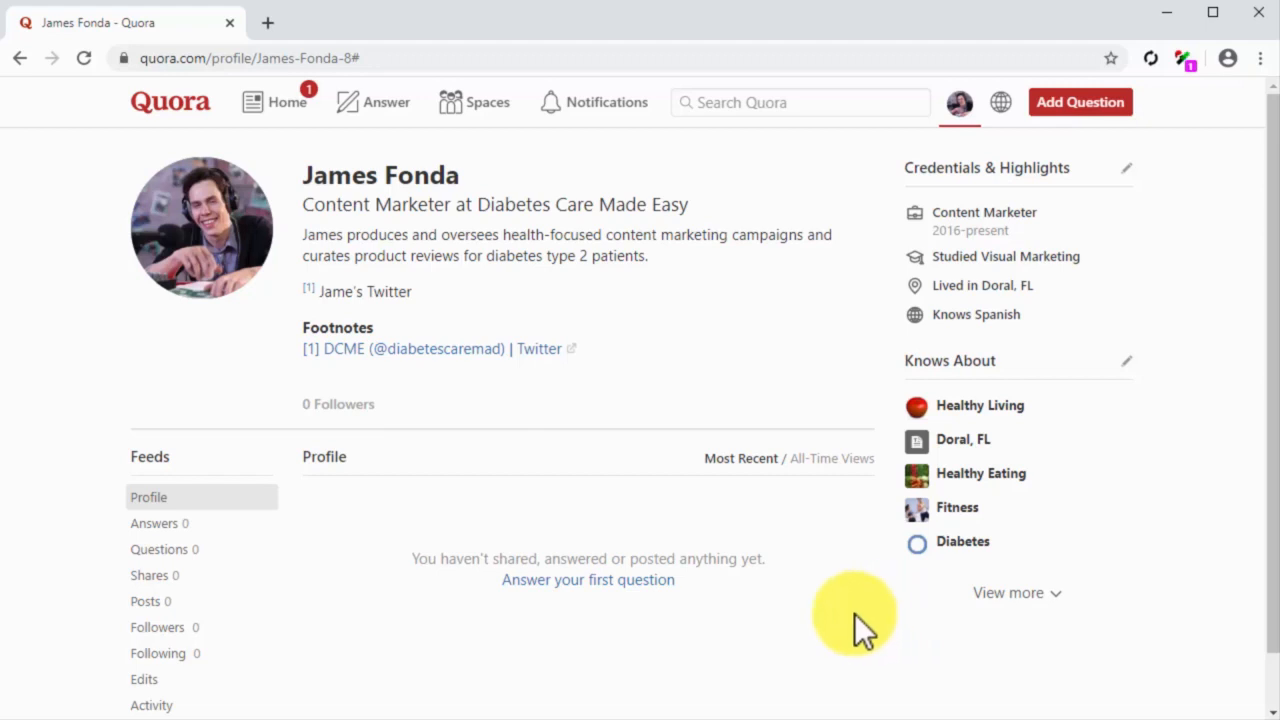
Step: Open the list of questions suggested for the account to answer
left_click(641, 590)
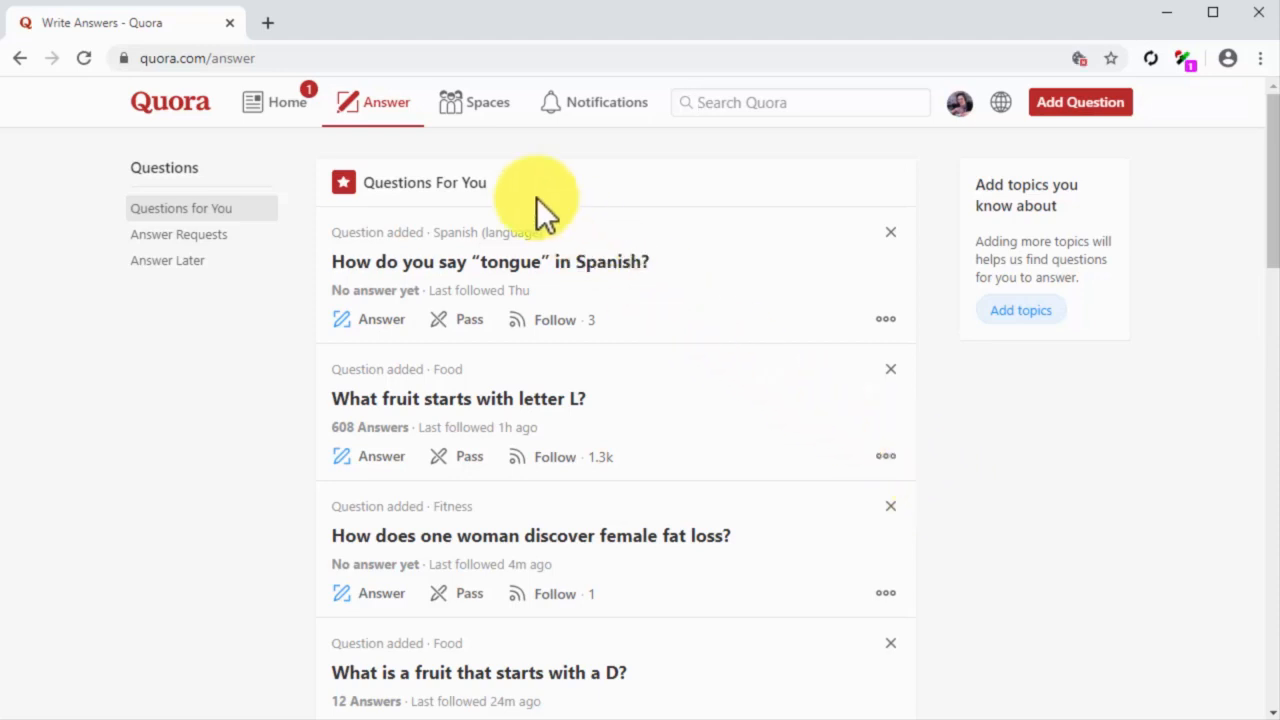
left_click(398, 116)
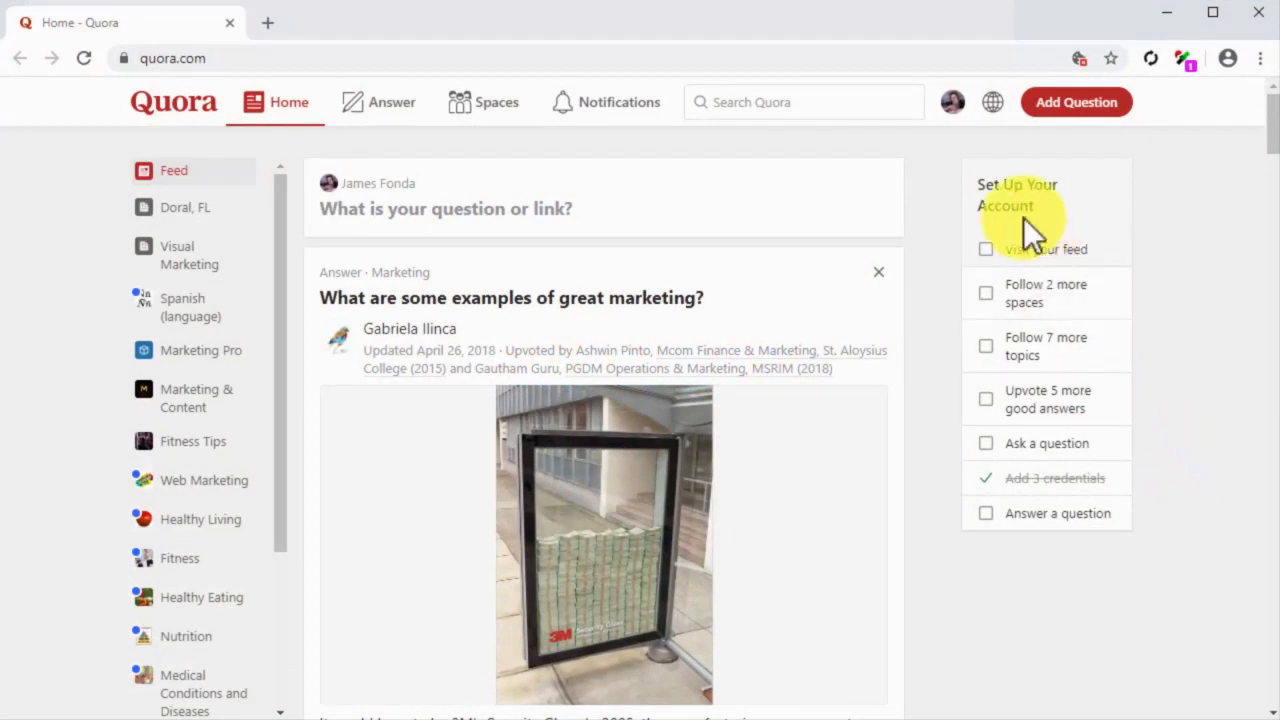
Step: Set the account's inbox preference to allow any person on Quora to send messages and review the remaining privacy settings
left_click(952, 104)
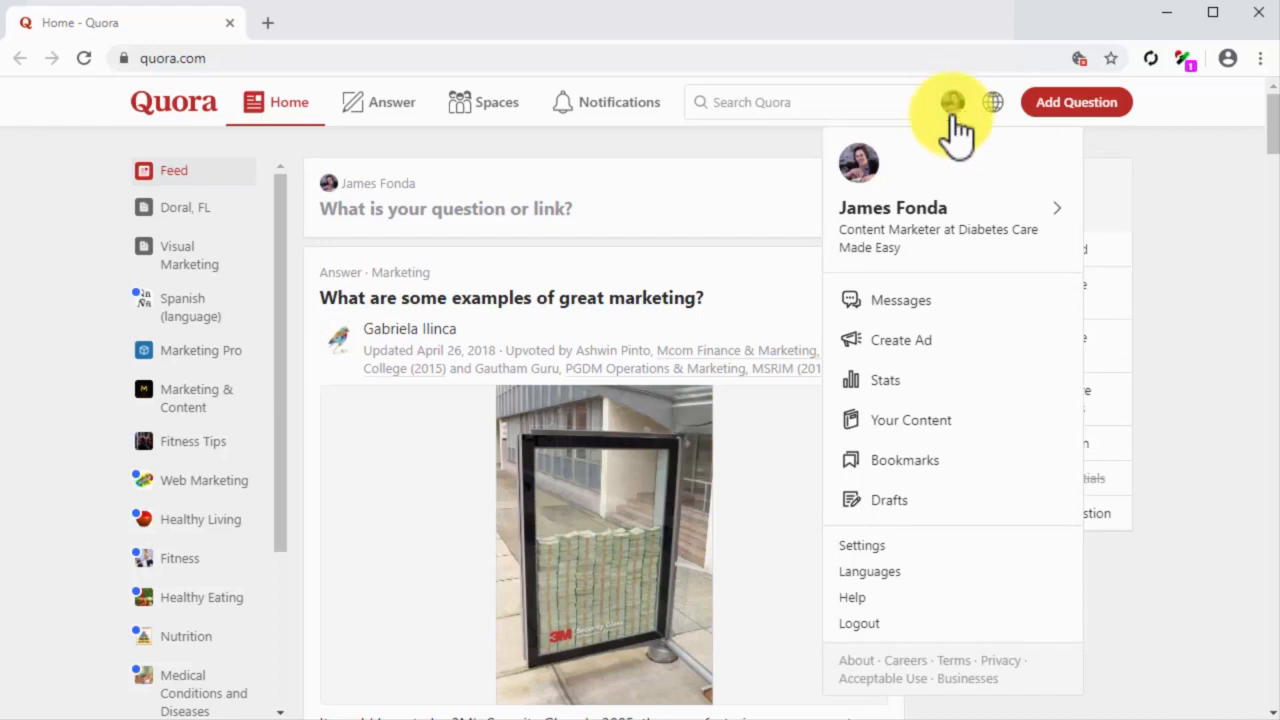
left_click(993, 545)
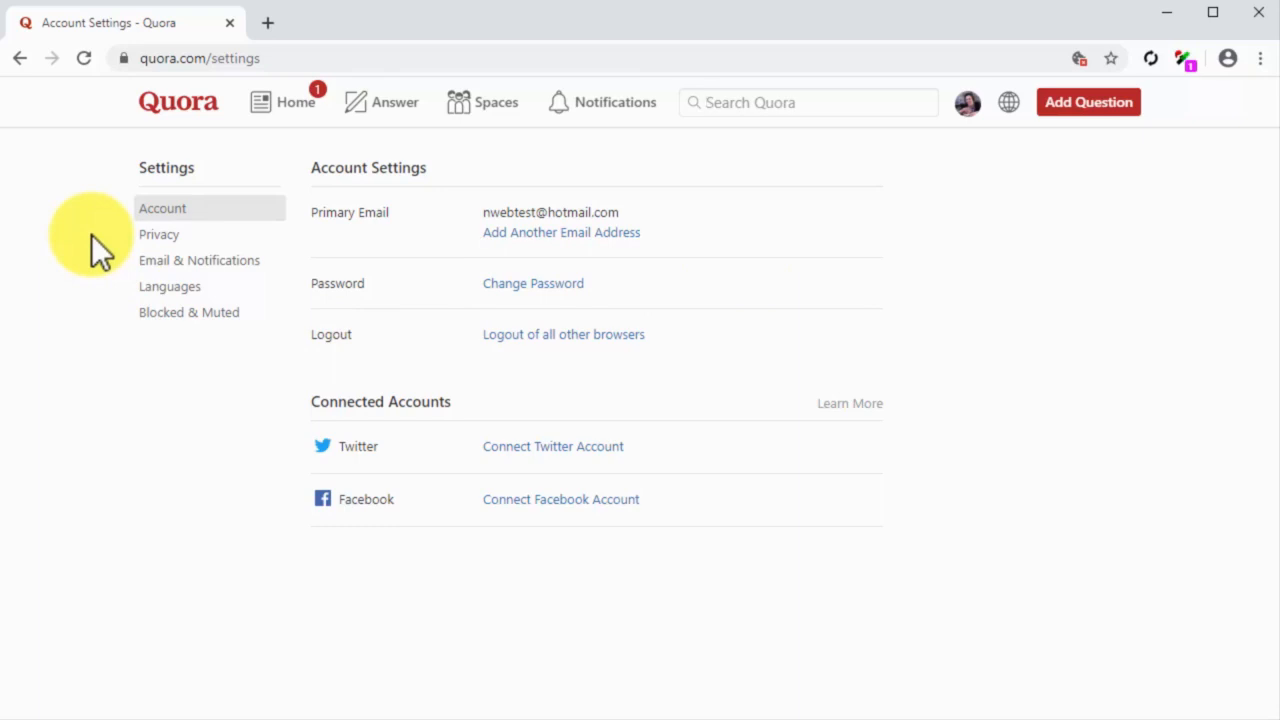
left_click(183, 238)
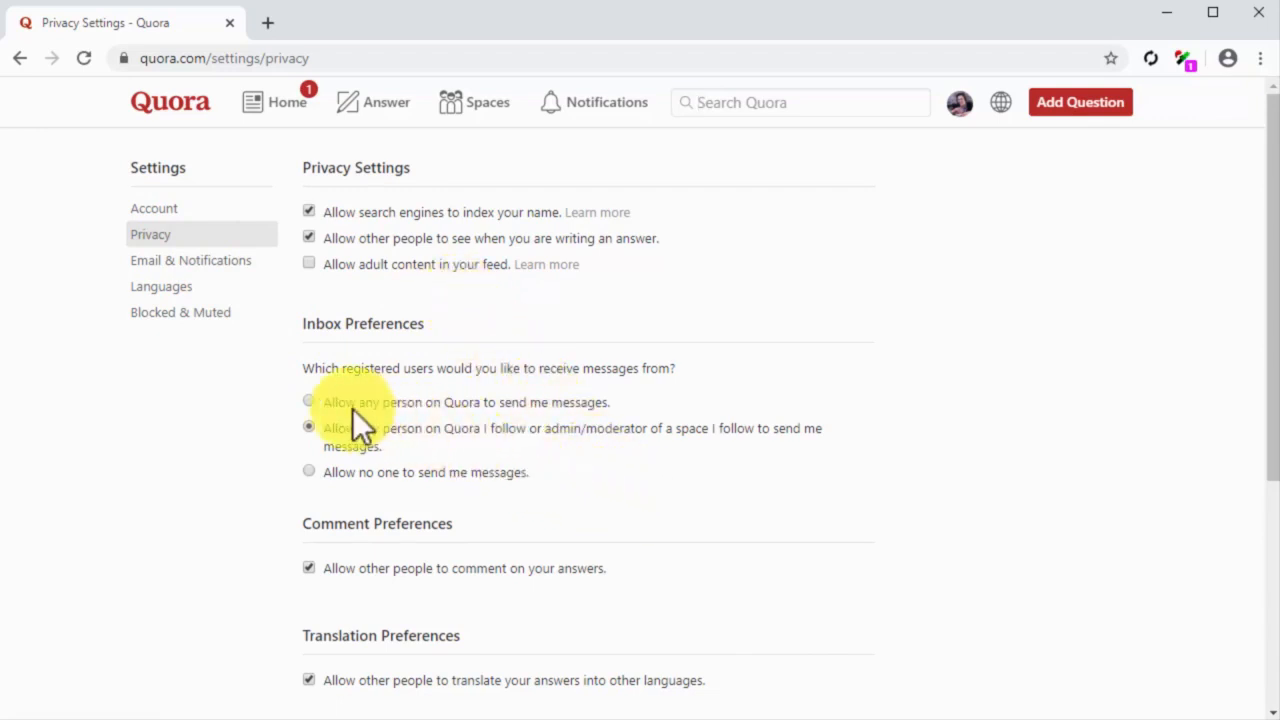
left_click(309, 400)
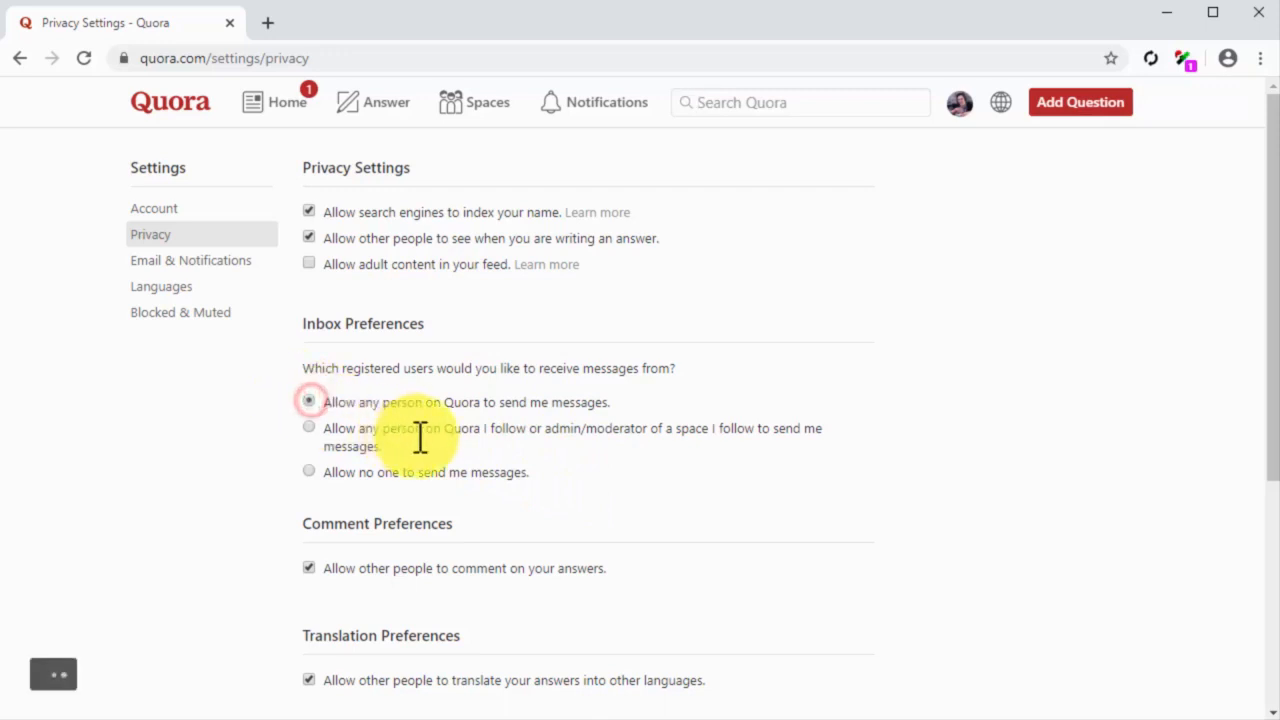
scroll(576, 494, "down", 1)
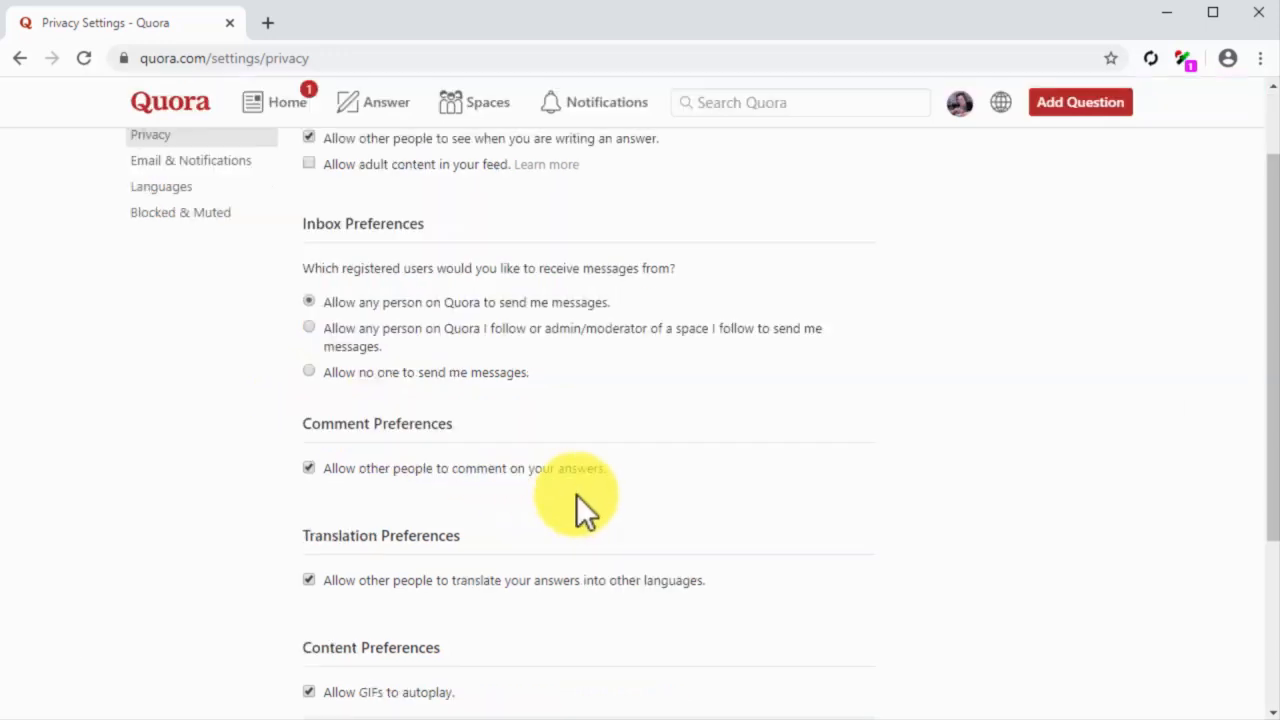
scroll(576, 494, "down", 1)
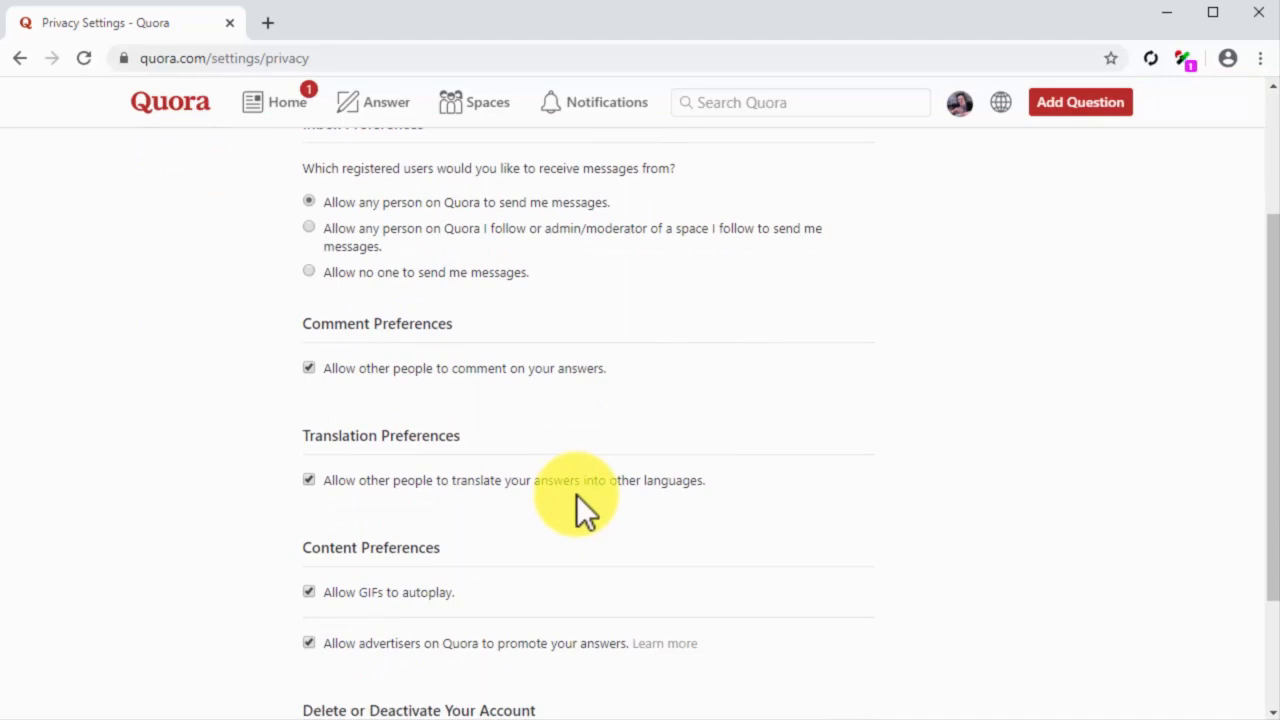
scroll(576, 494, "down", 1)
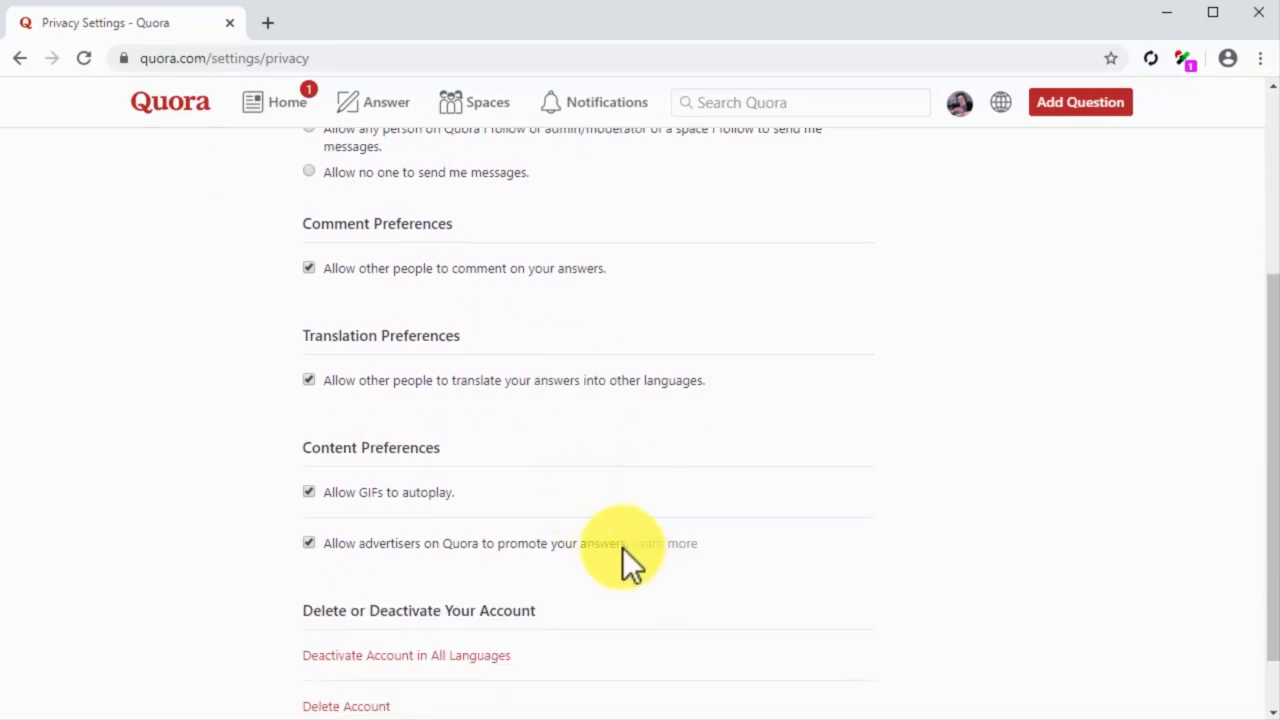
scroll(277, 329, "up", 3)
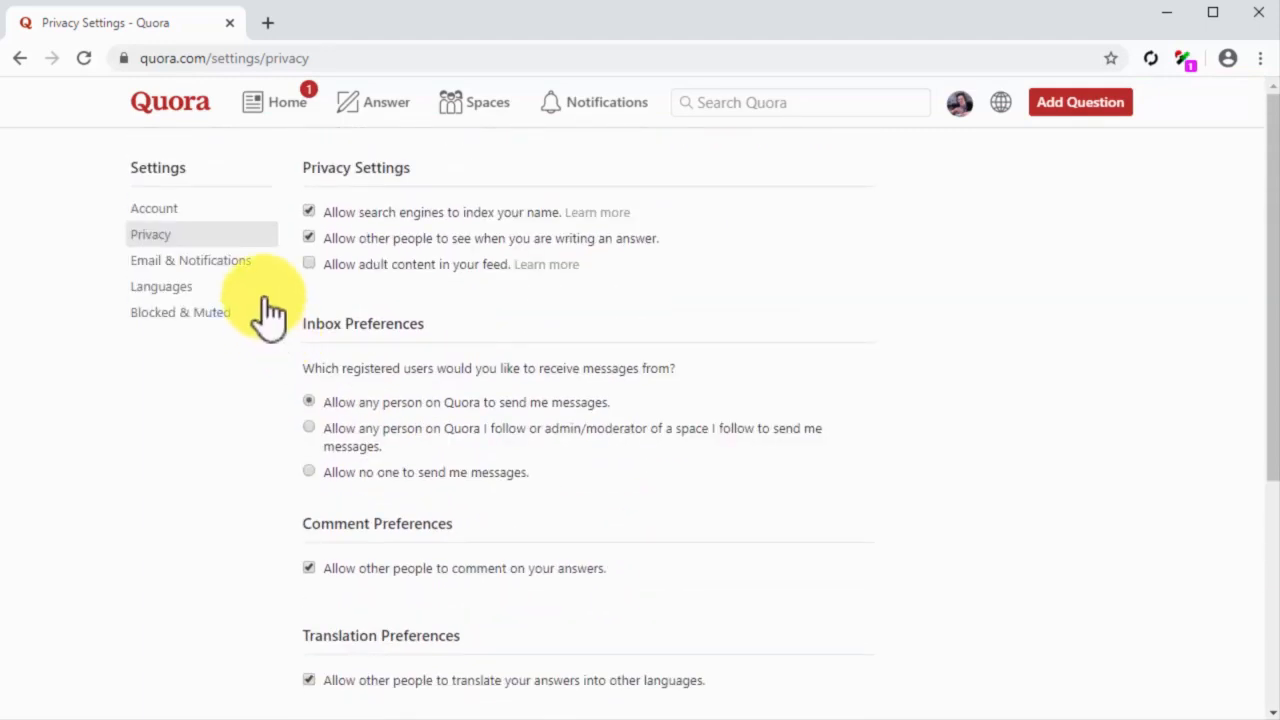
Step: Review the email and notification settings, from content channels and activity on own content through to Quora Digest and recommended questions
left_click(237, 262)
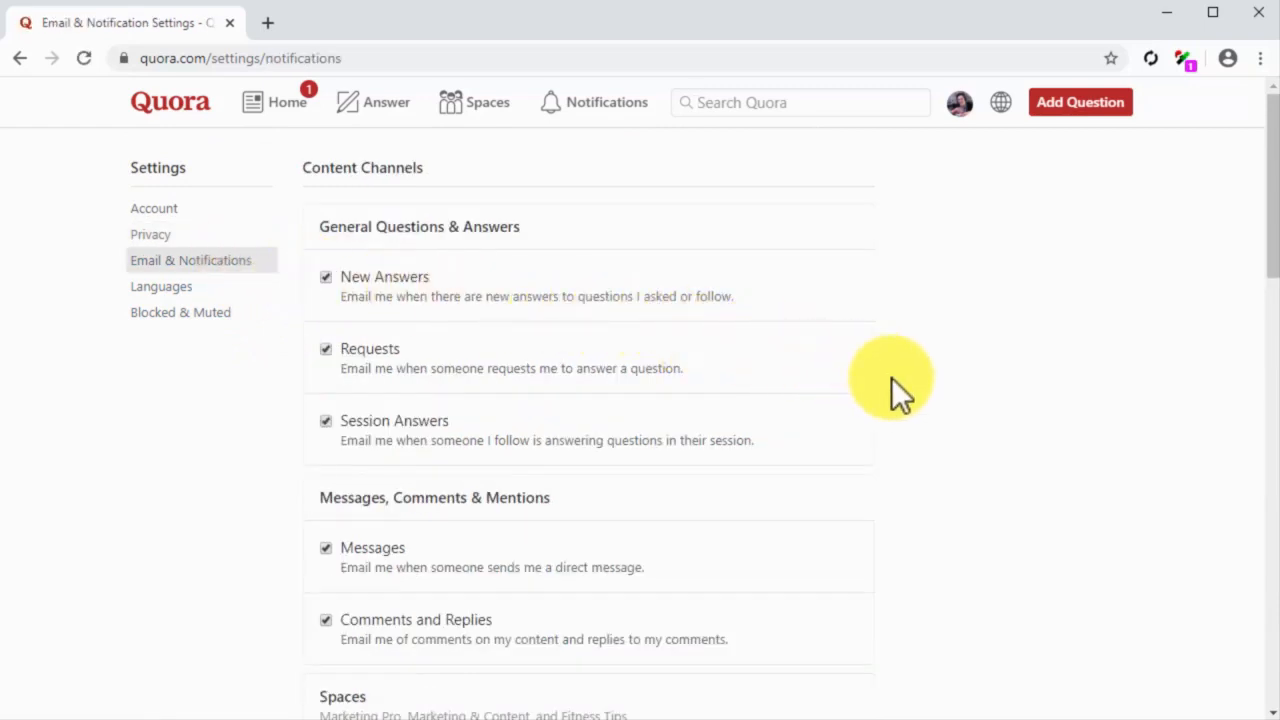
scroll(891, 377, "down", 1)
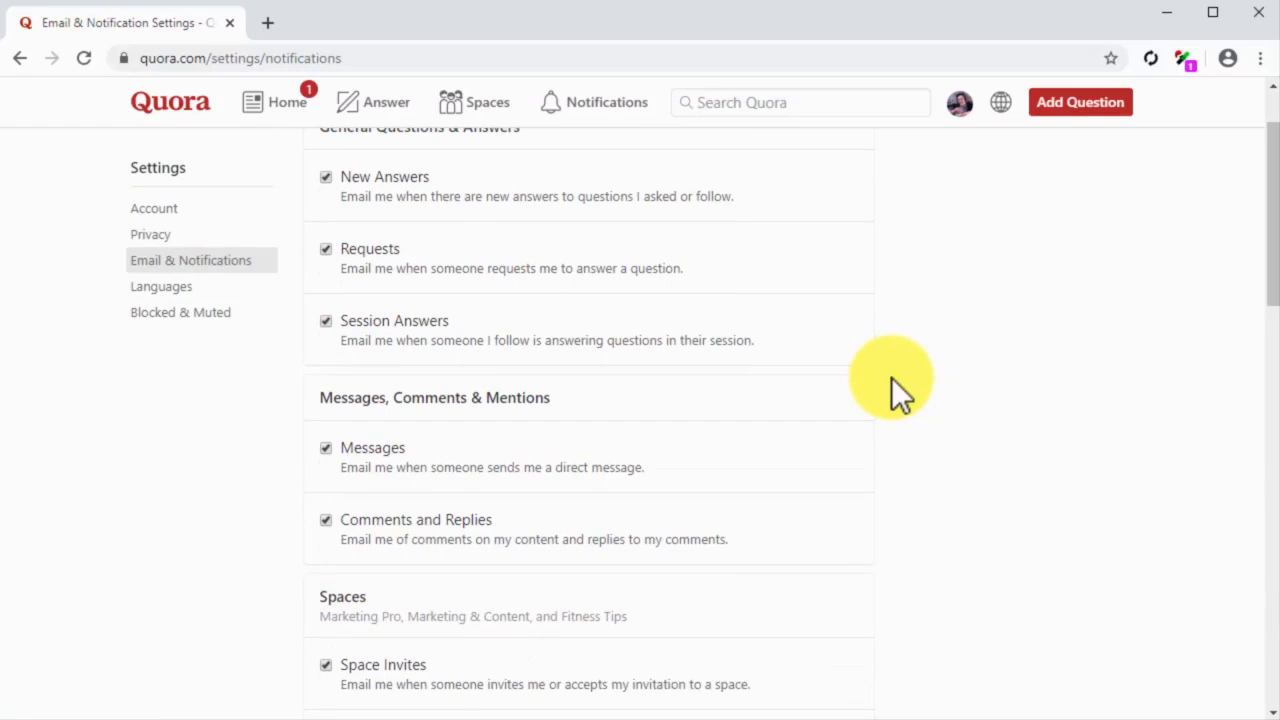
scroll(891, 377, "down", 1)
scroll(893, 381, "down", 1)
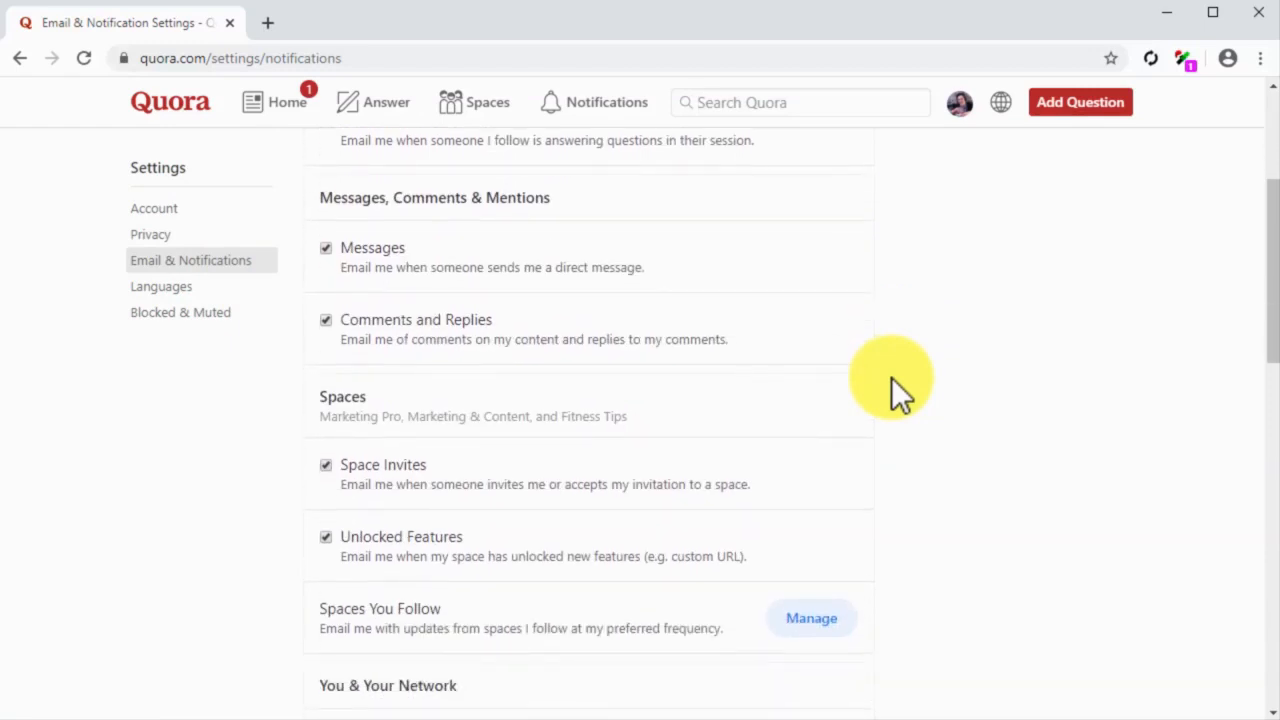
scroll(891, 377, "down", 1)
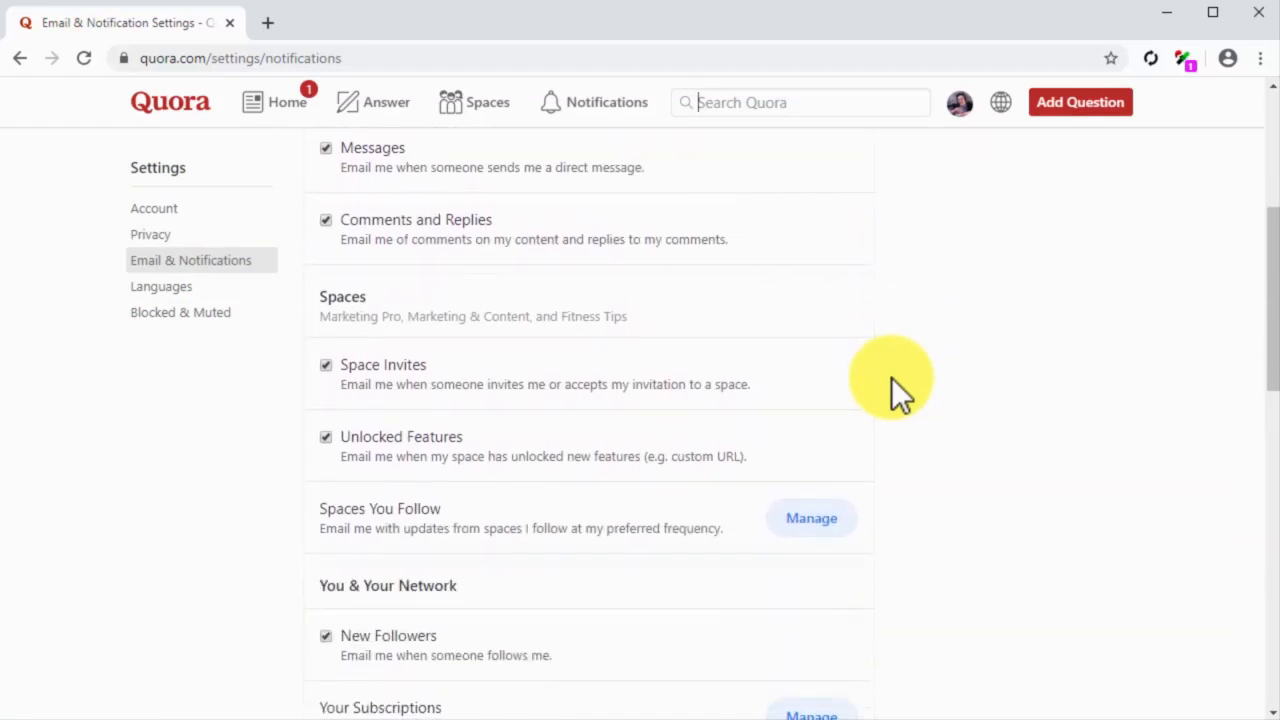
scroll(891, 377, "down", 1)
scroll(891, 377, "down", 3)
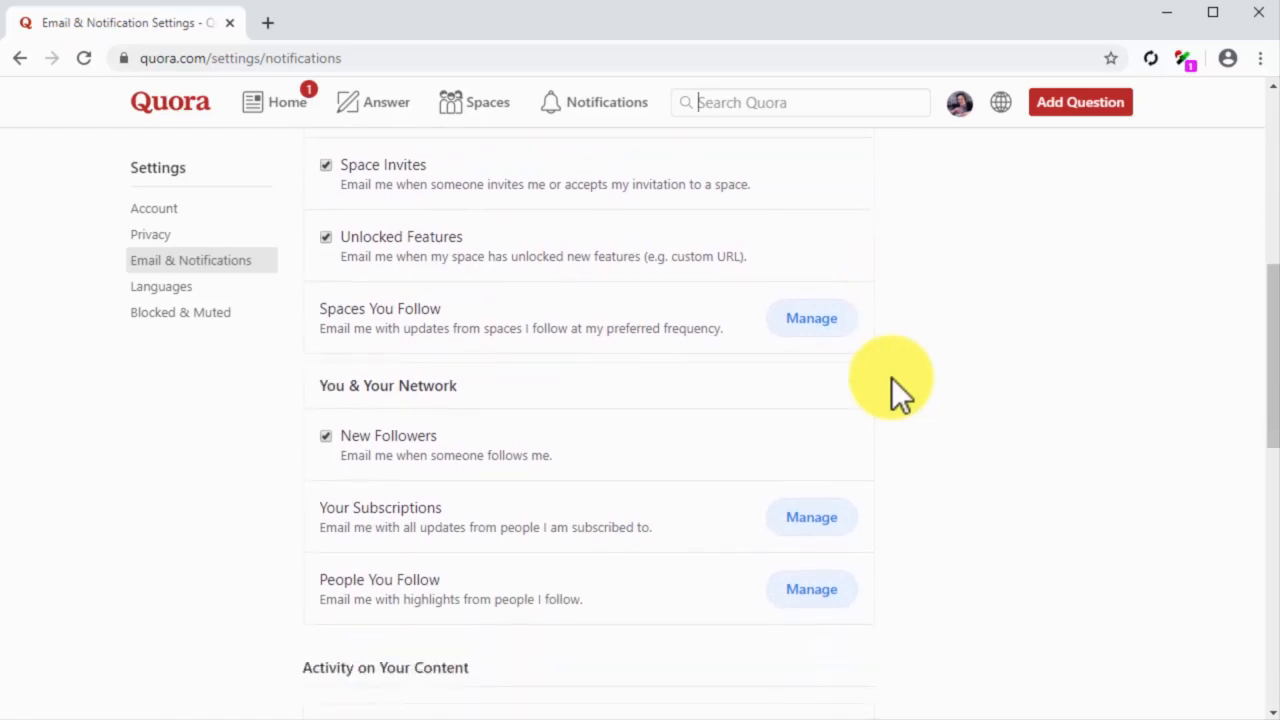
scroll(891, 377, "down", 5)
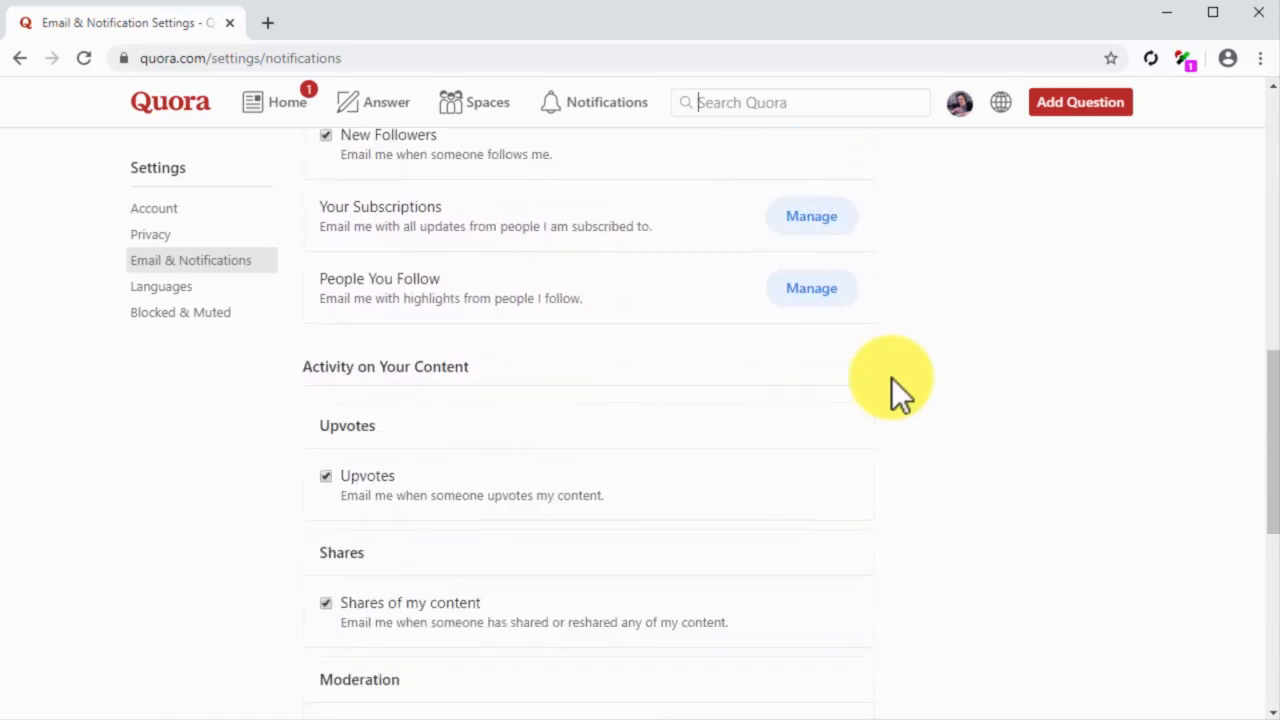
scroll(891, 377, "down", 2)
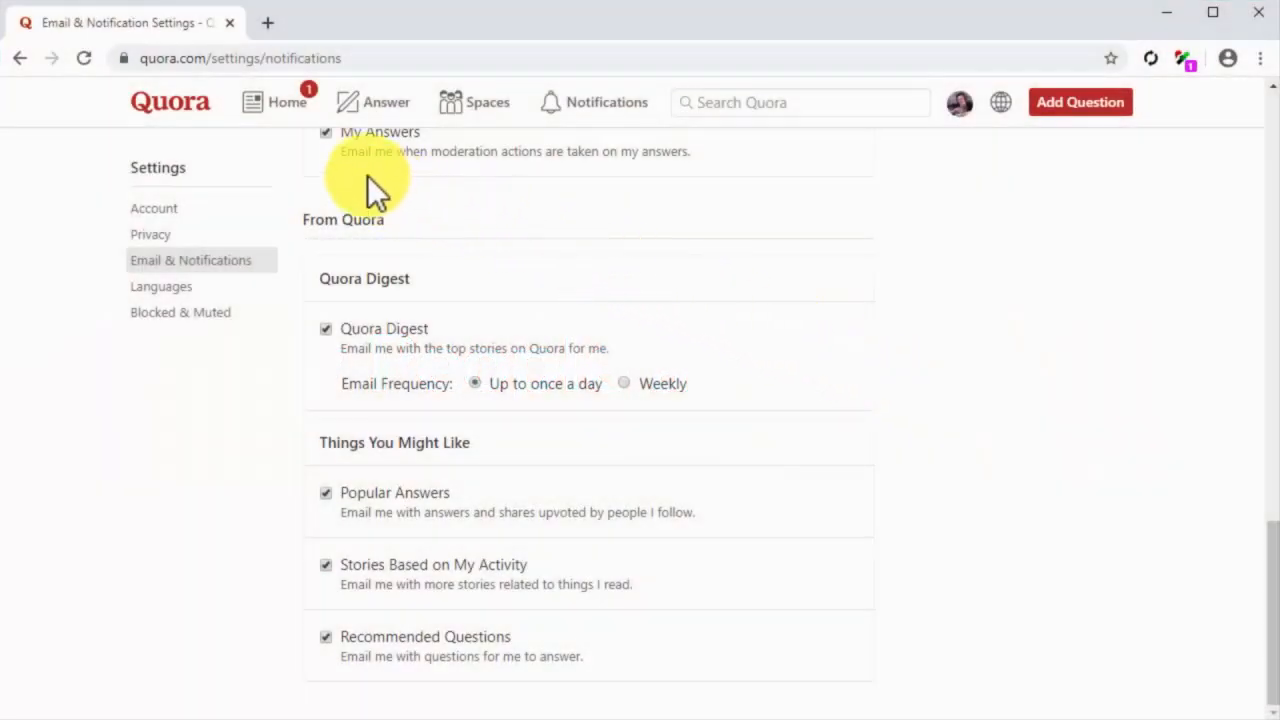
Step: From the home feed, open the profile of the author answering "What are some examples of great marketing?" and follow them
left_click(259, 108)
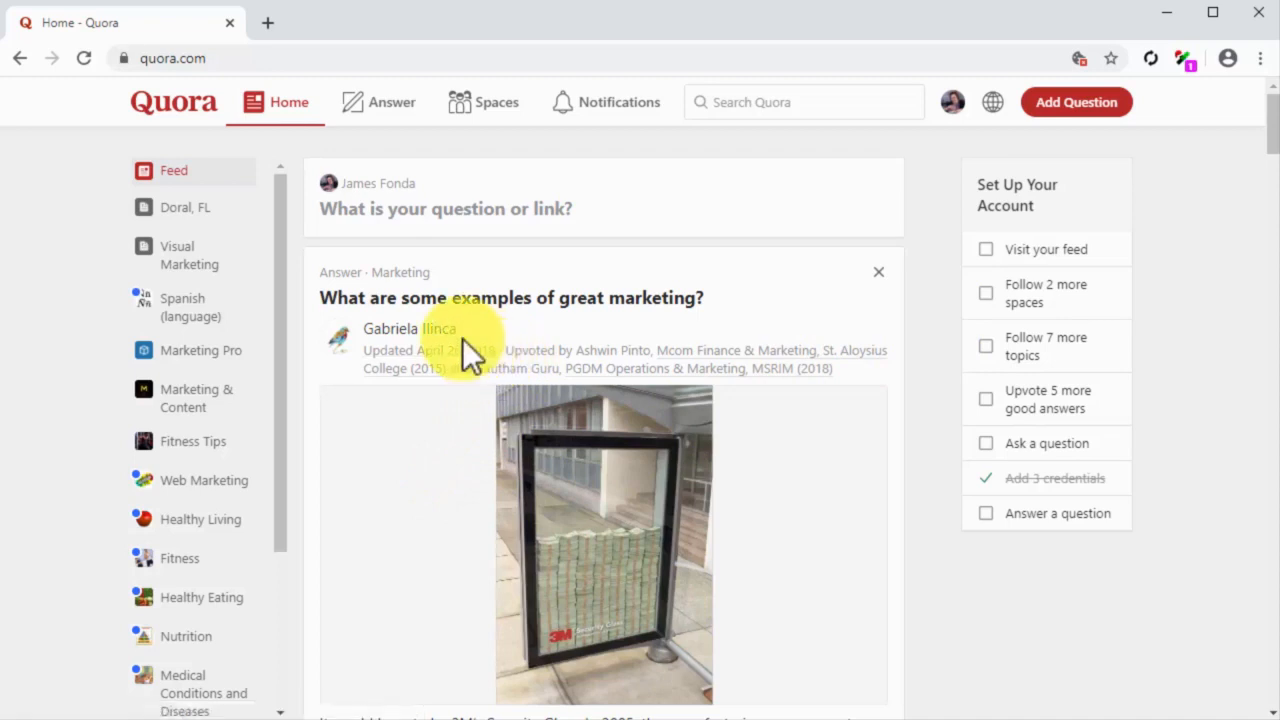
scroll(462, 338, "down", 1)
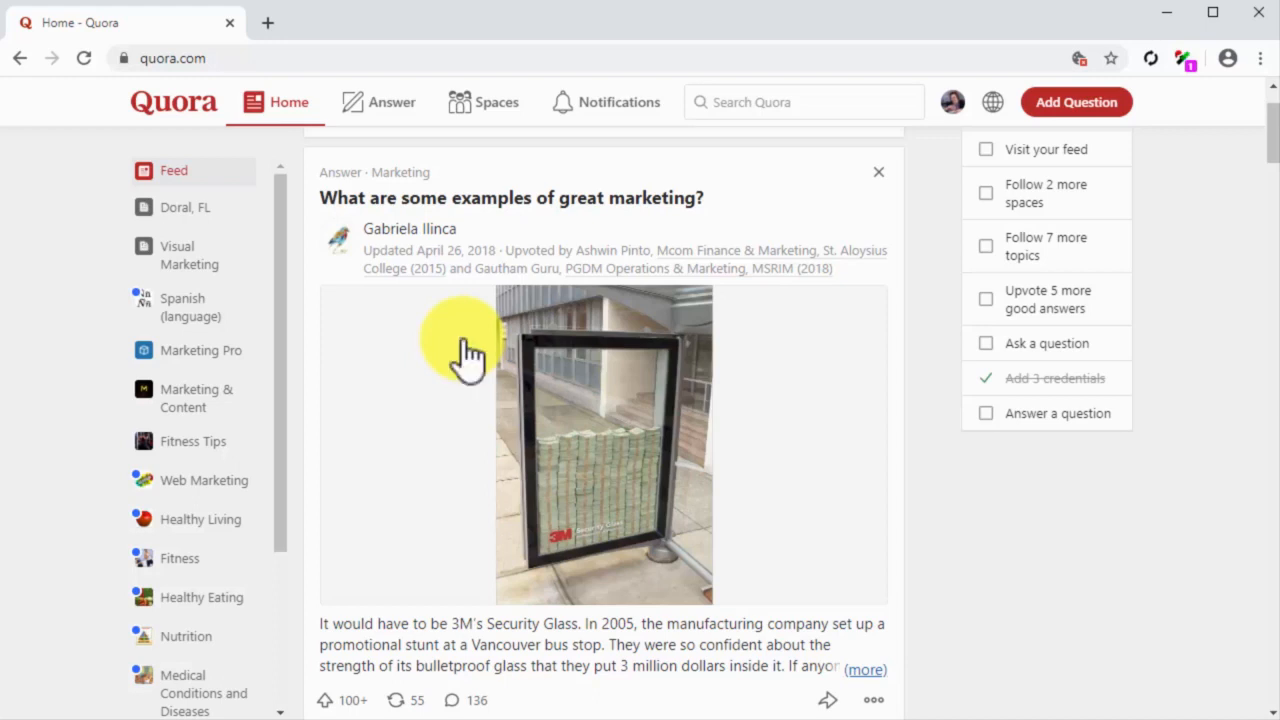
left_click(424, 230)
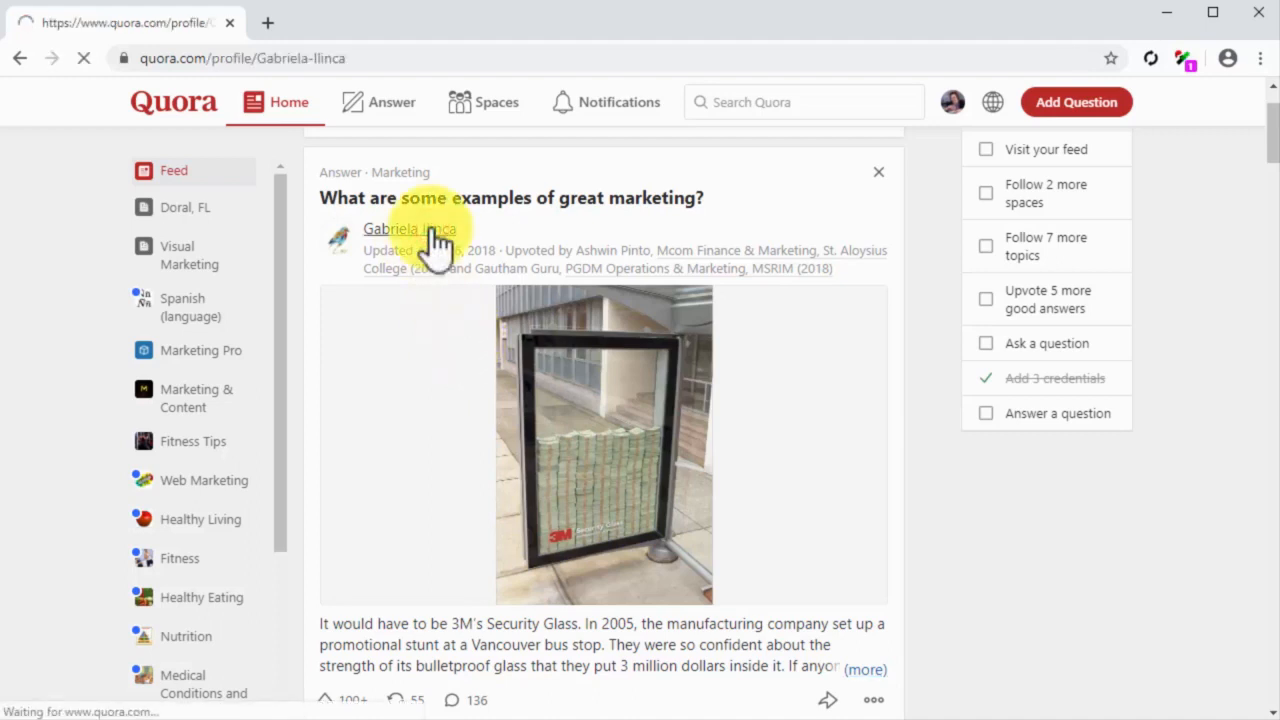
left_click(352, 292)
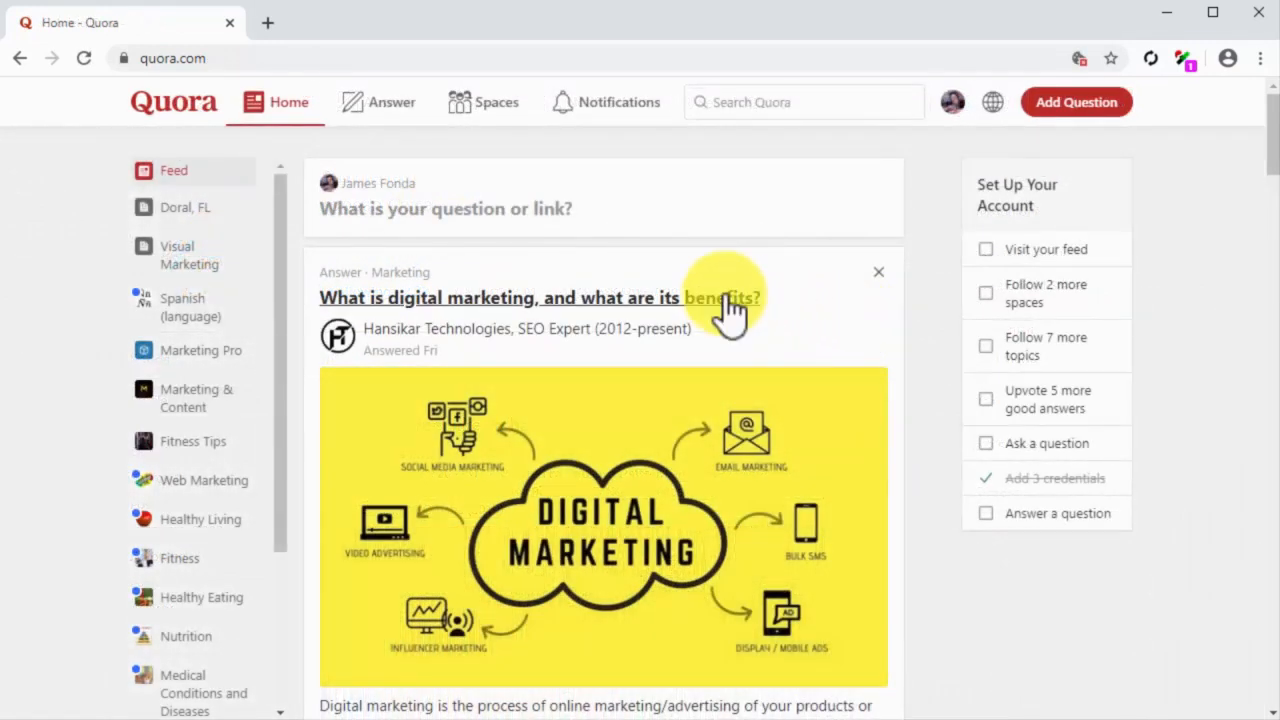
Step: Open the feed question "What is digital marketing, and what are its benefits?" and follow it
left_click(726, 298)
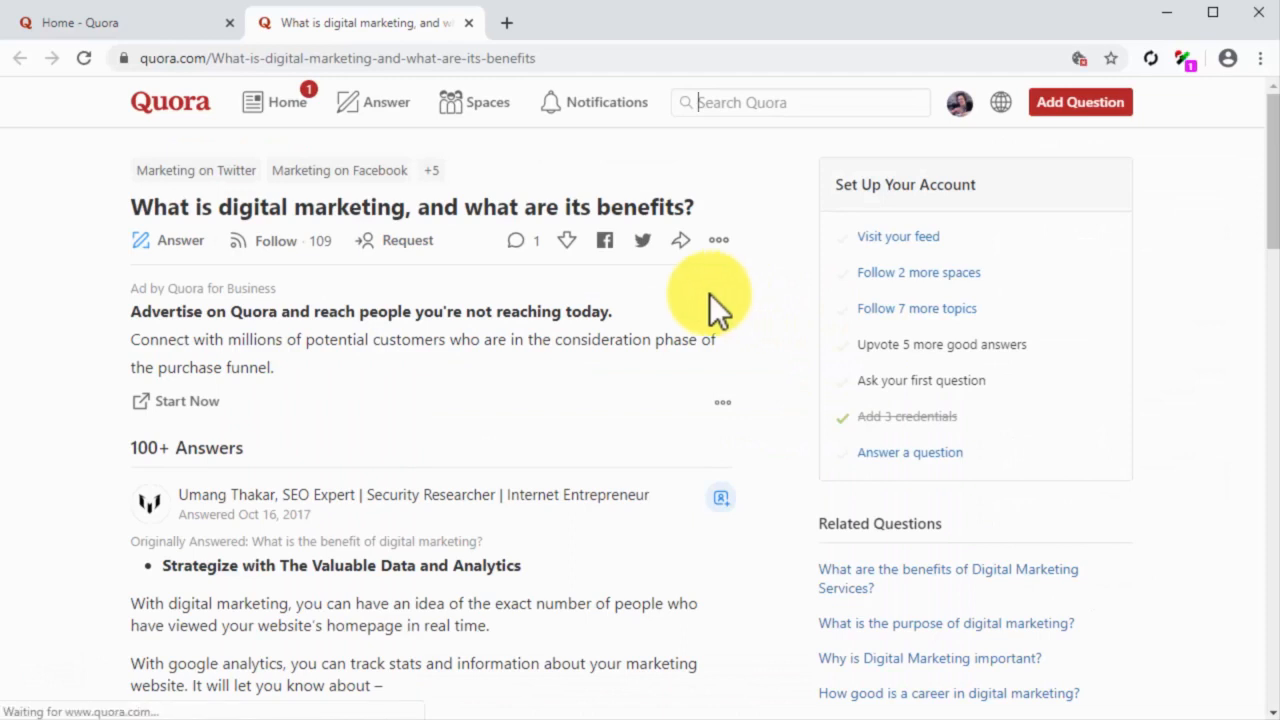
left_click(284, 242)
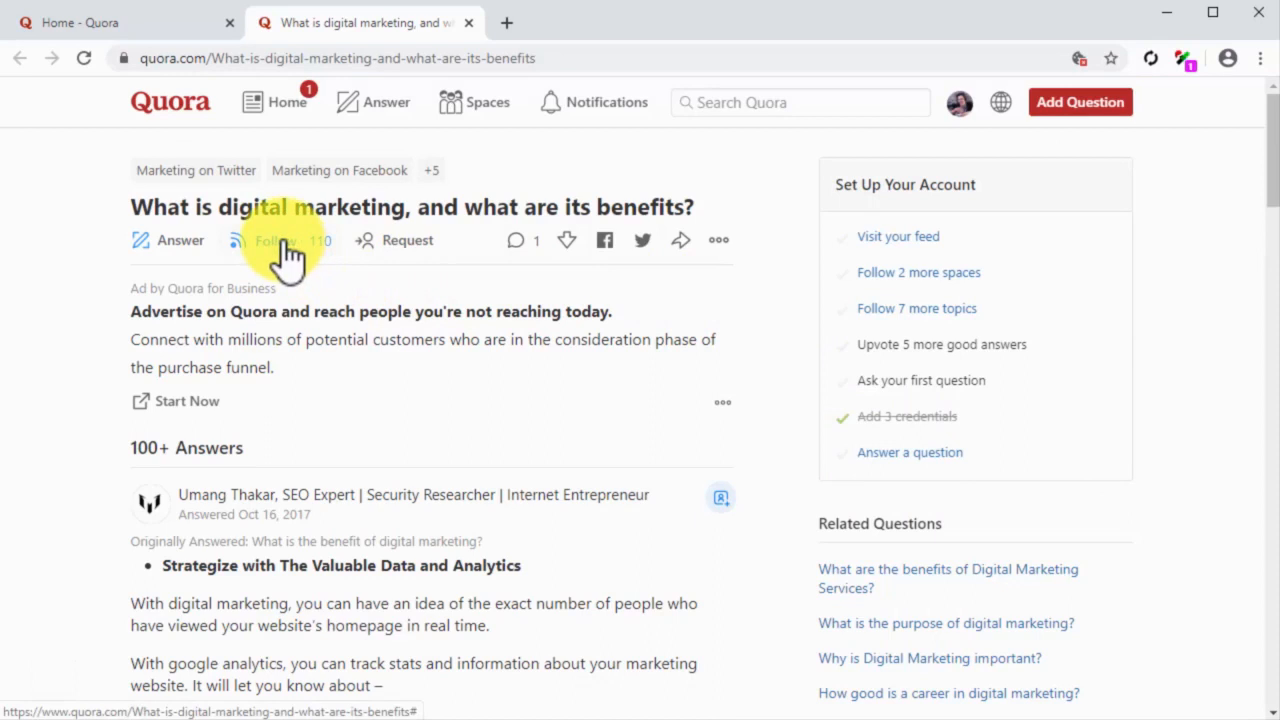
Step: Search Quora for "diabetes", filter the results to profiles, and follow the Consultant Diabetologist from Bombay Hospital, Indore
left_click(875, 110)
type("diabetes")
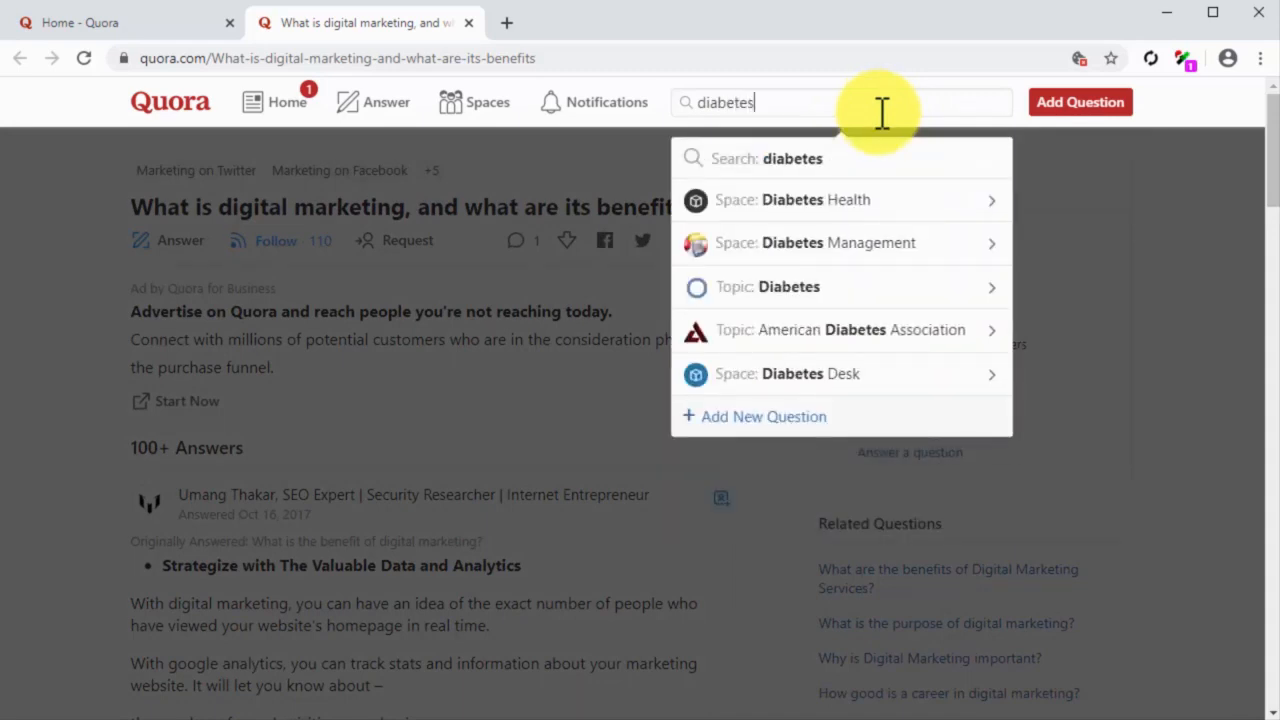
left_click(862, 160)
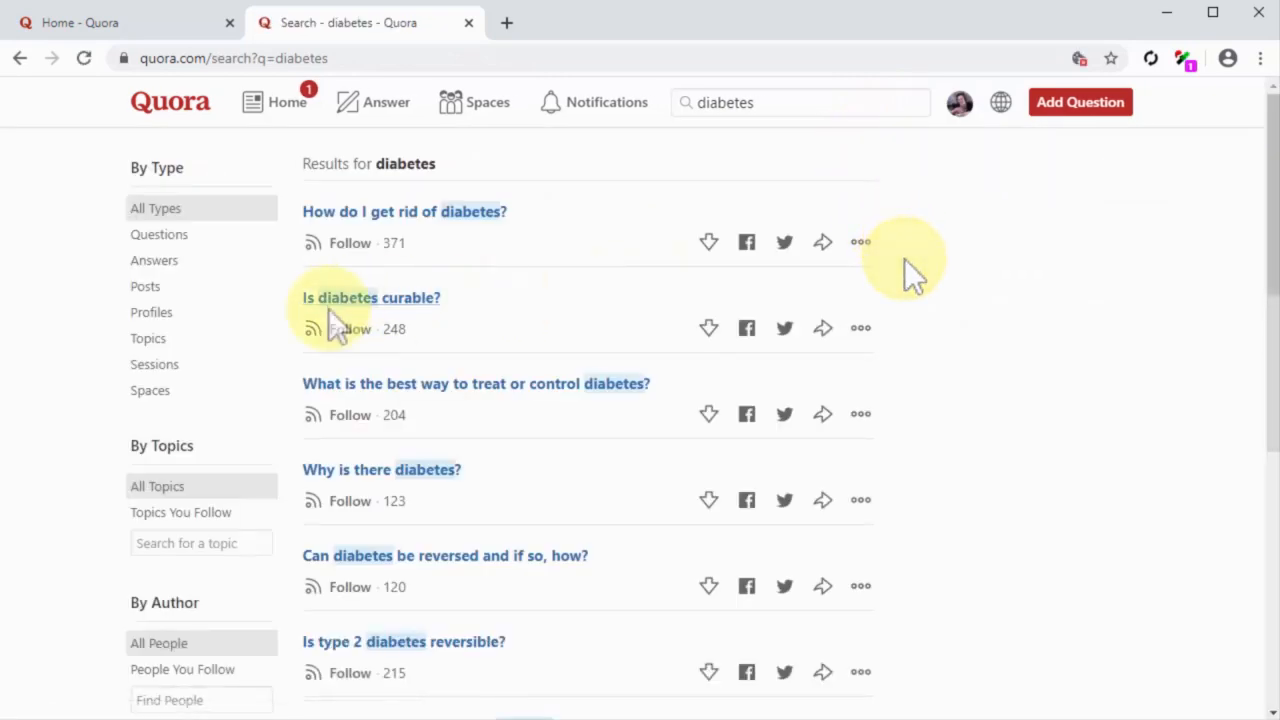
left_click(155, 316)
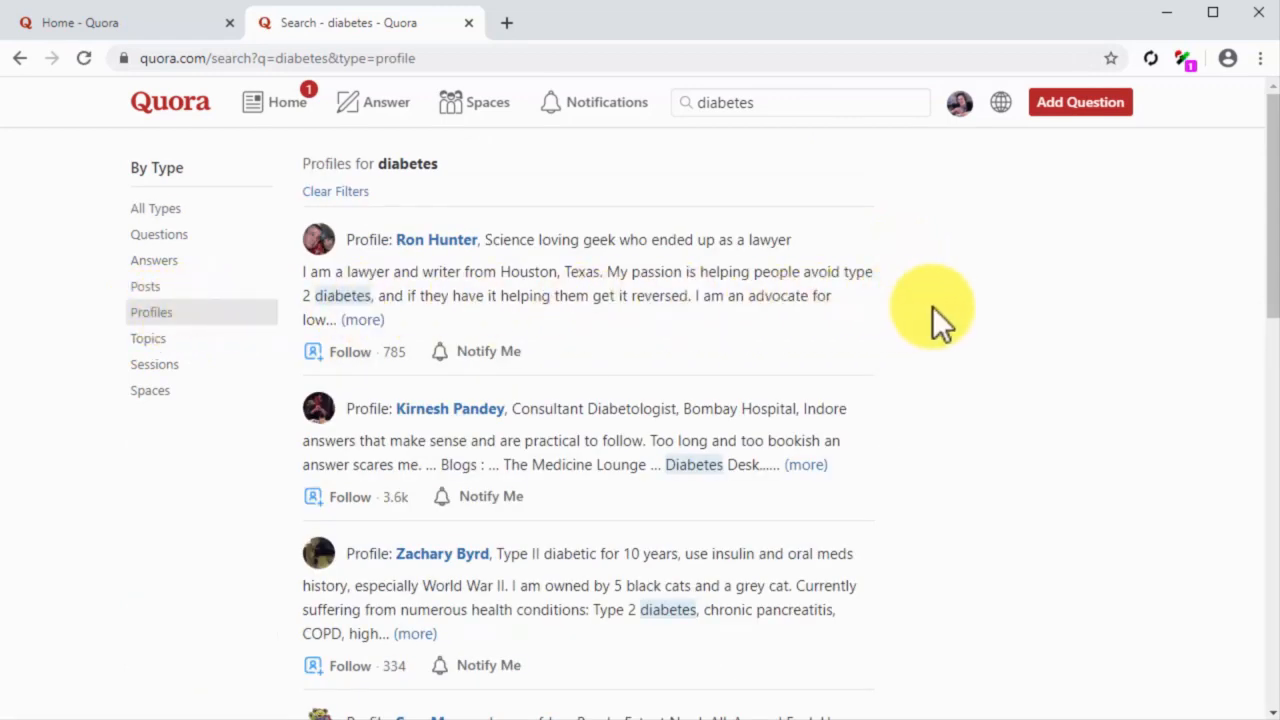
left_click(340, 500)
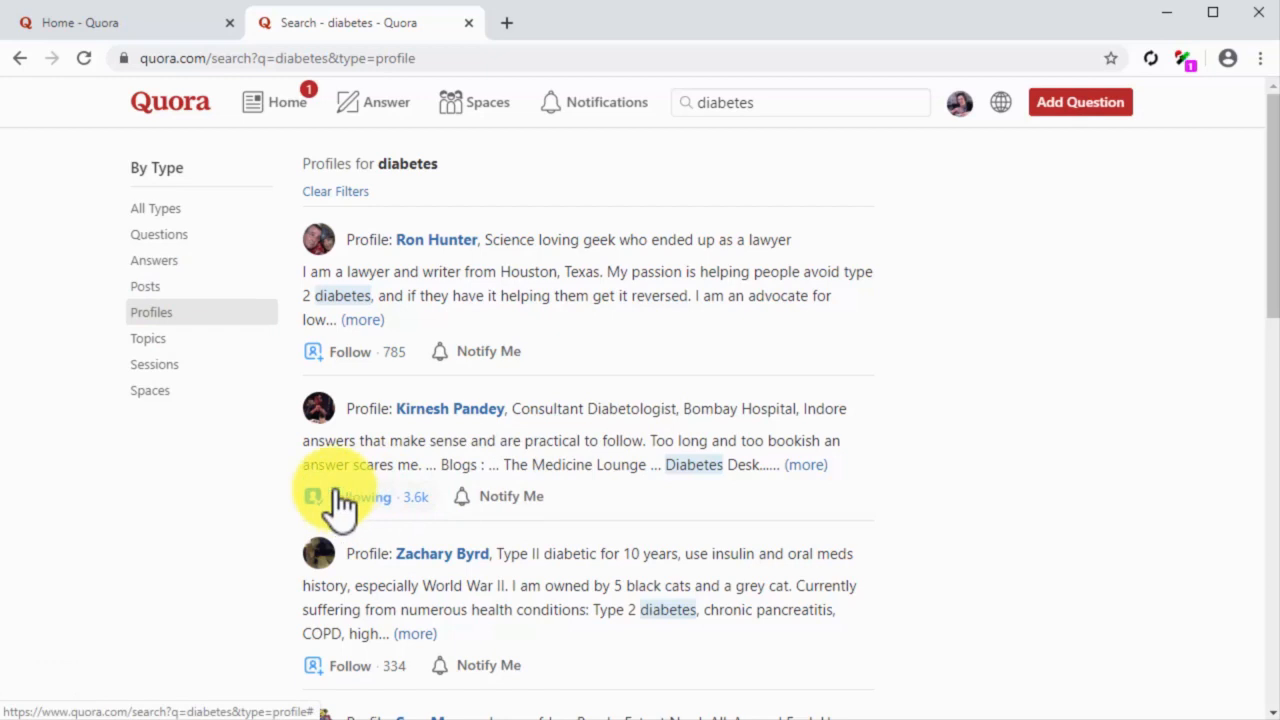
Step: Filter the diabetes results to questions and follow "What is the best way to treat or control diabetes?"
left_click(194, 238)
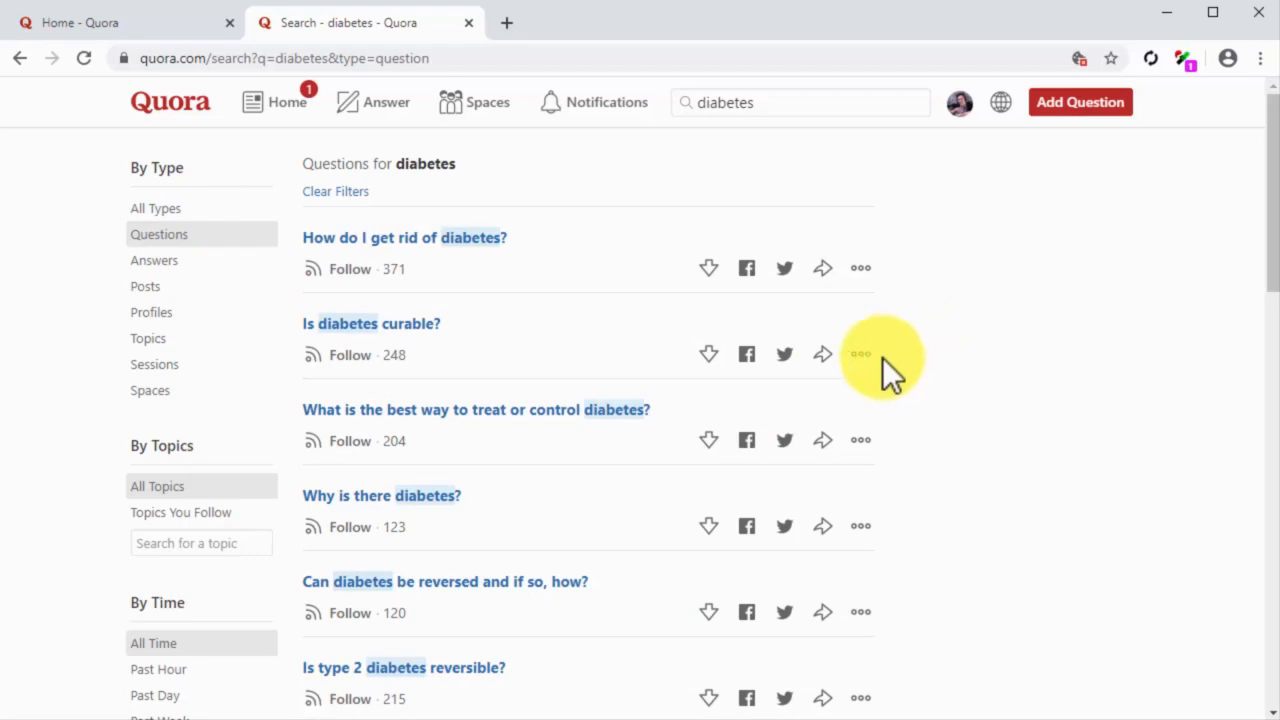
left_click(355, 441)
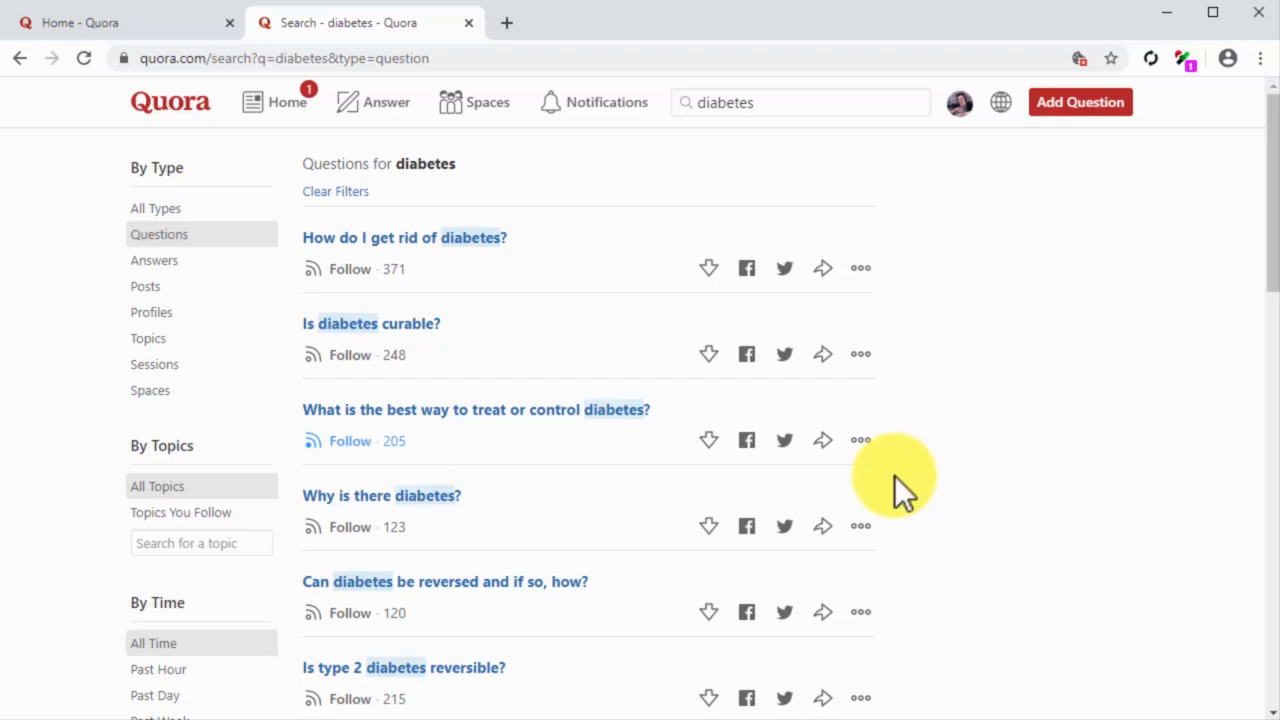
Step: Start an answer to the followed diabetes question with "Controlling your diabetes is easy when you follow some simple healthy living rules." in bold
left_click(638, 414)
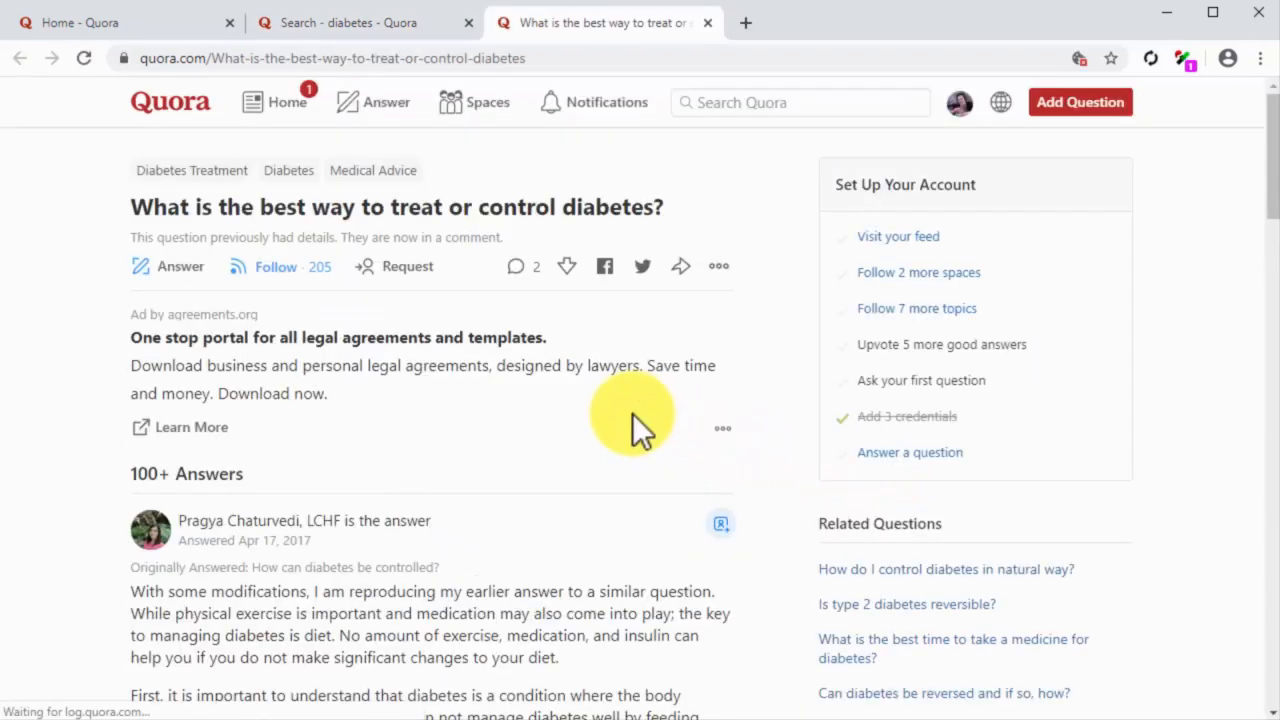
left_click(198, 266)
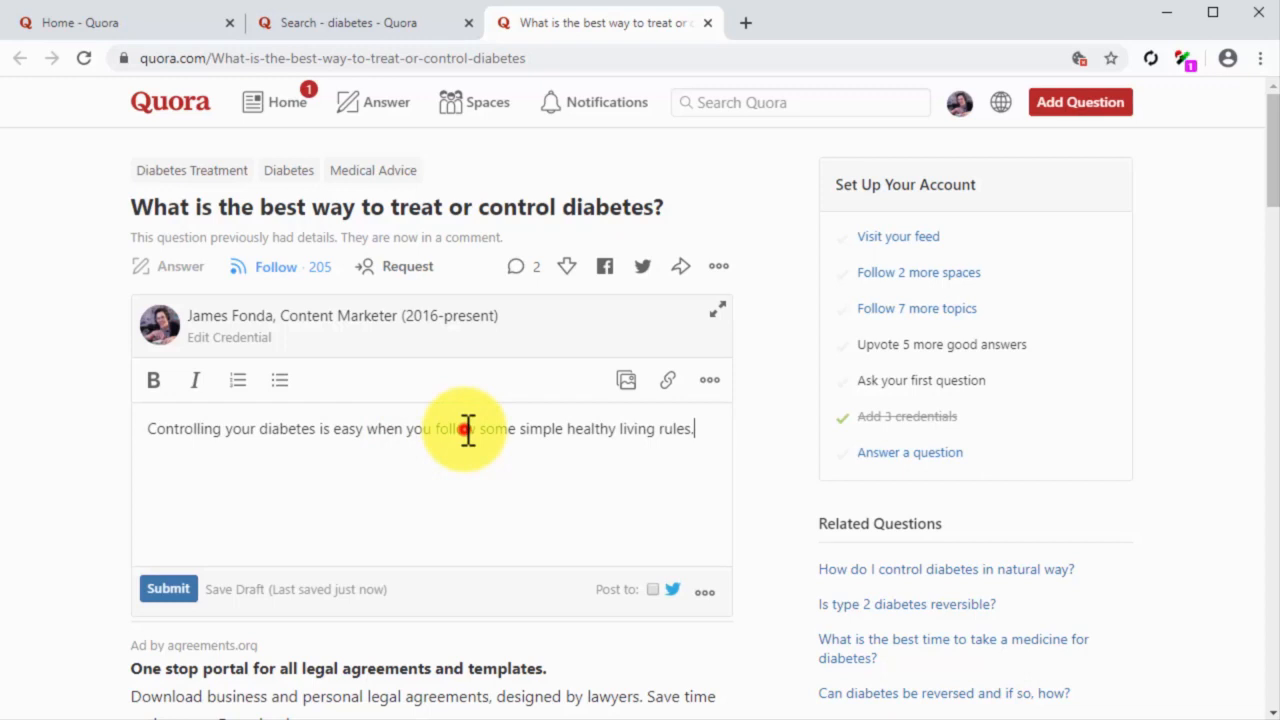
double_click(466, 428)
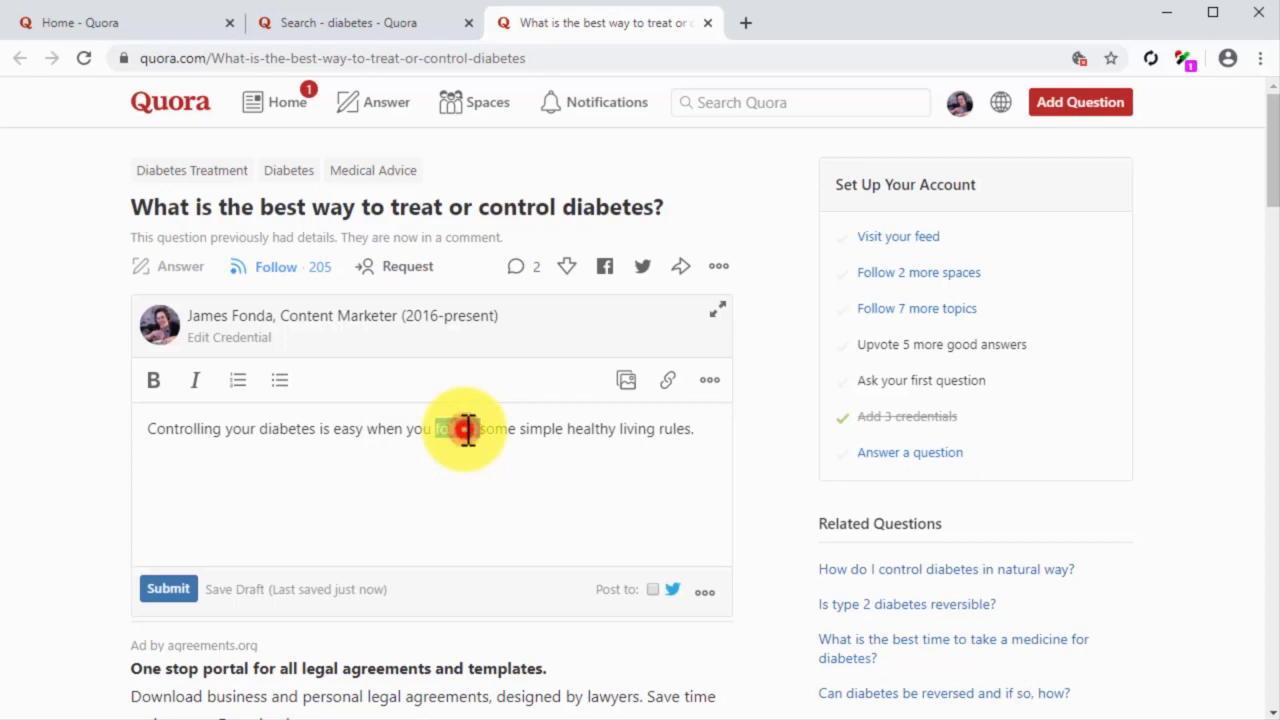
triple_click(466, 428)
left_click(155, 381)
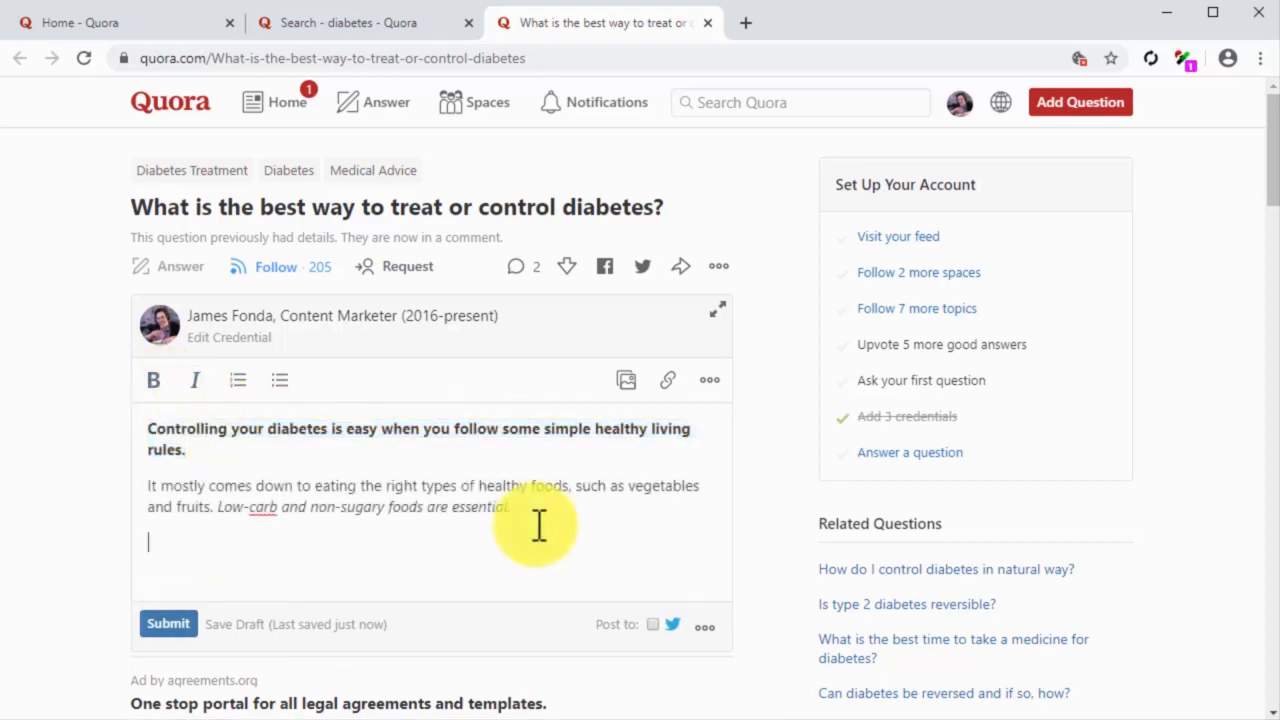
Step: Insert the image of the smiling face made of apples and a banana below the answer's italic sentence about low-carb foods
left_click(621, 378)
double_click(392, 210)
left_click(340, 278)
left_click(510, 444)
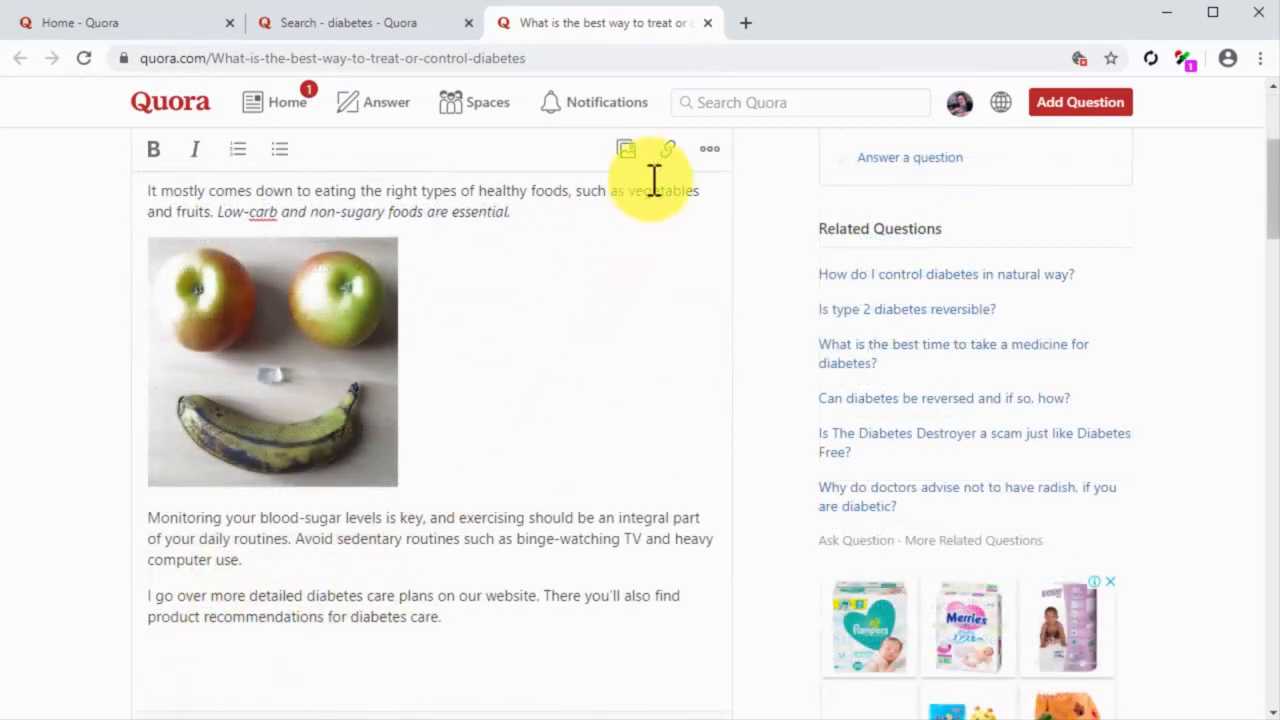
left_click(662, 160)
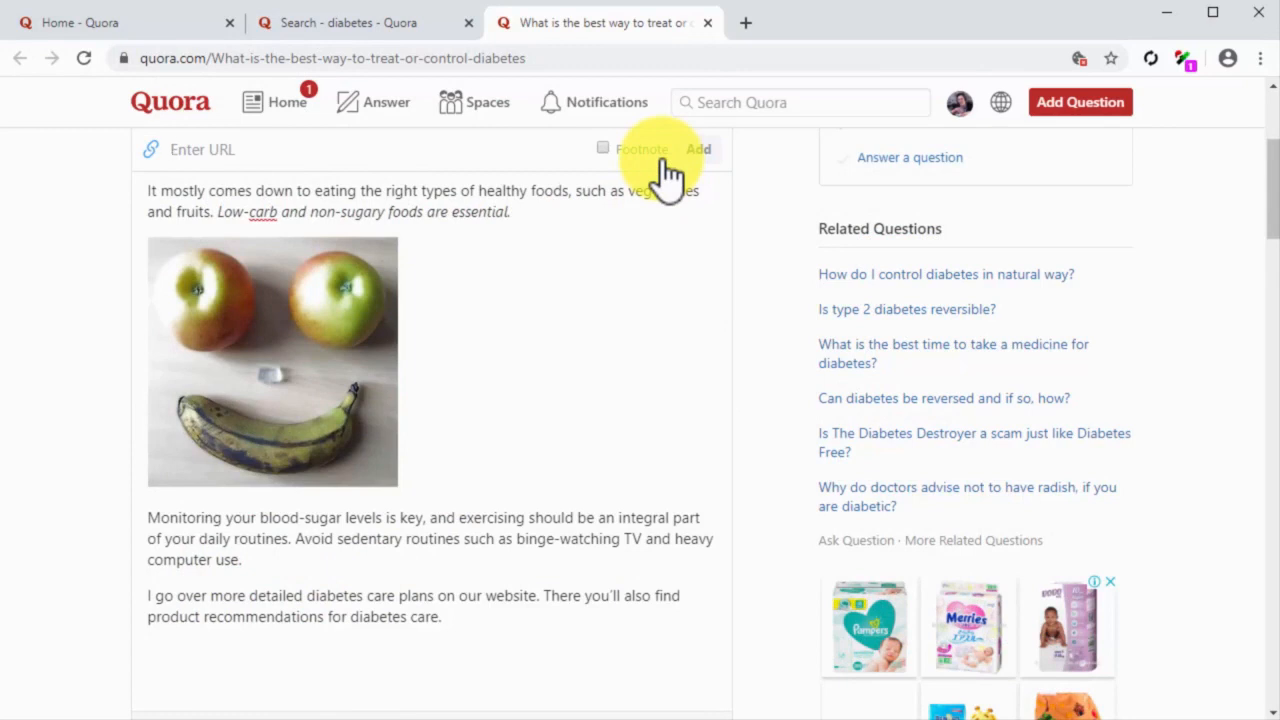
type("http://diabetescaremadeeasy.com")
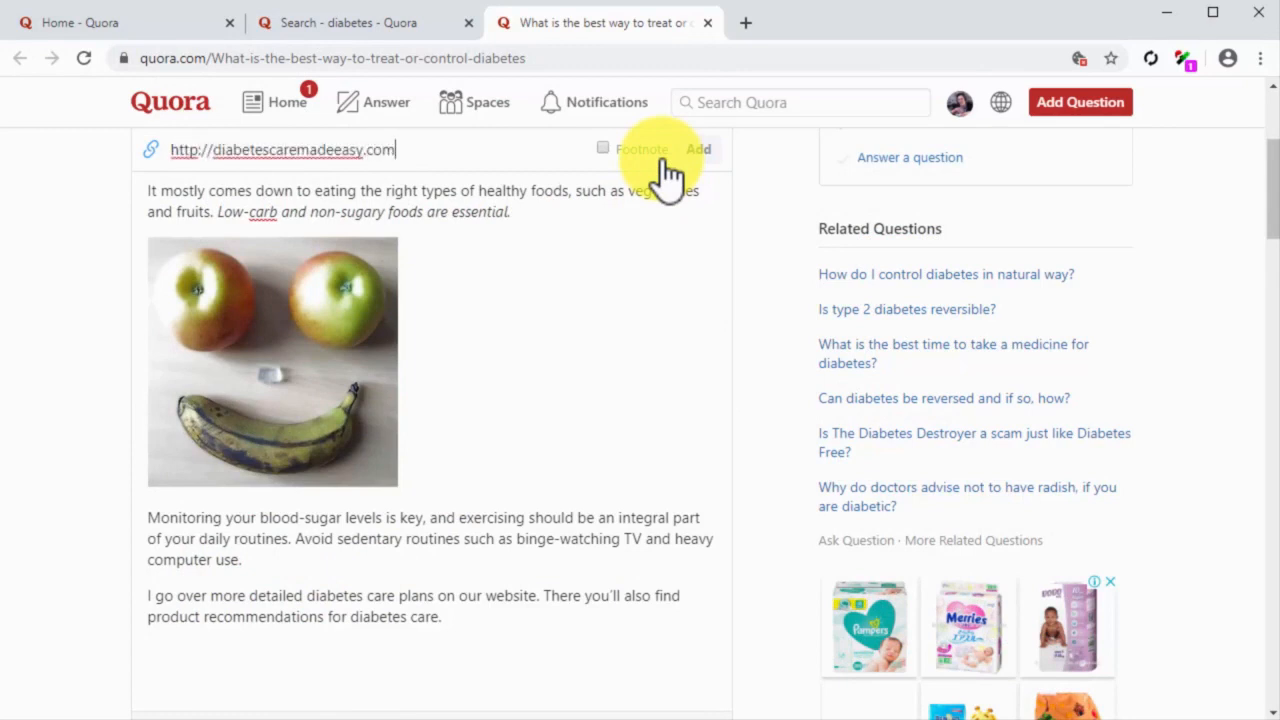
left_click(693, 150)
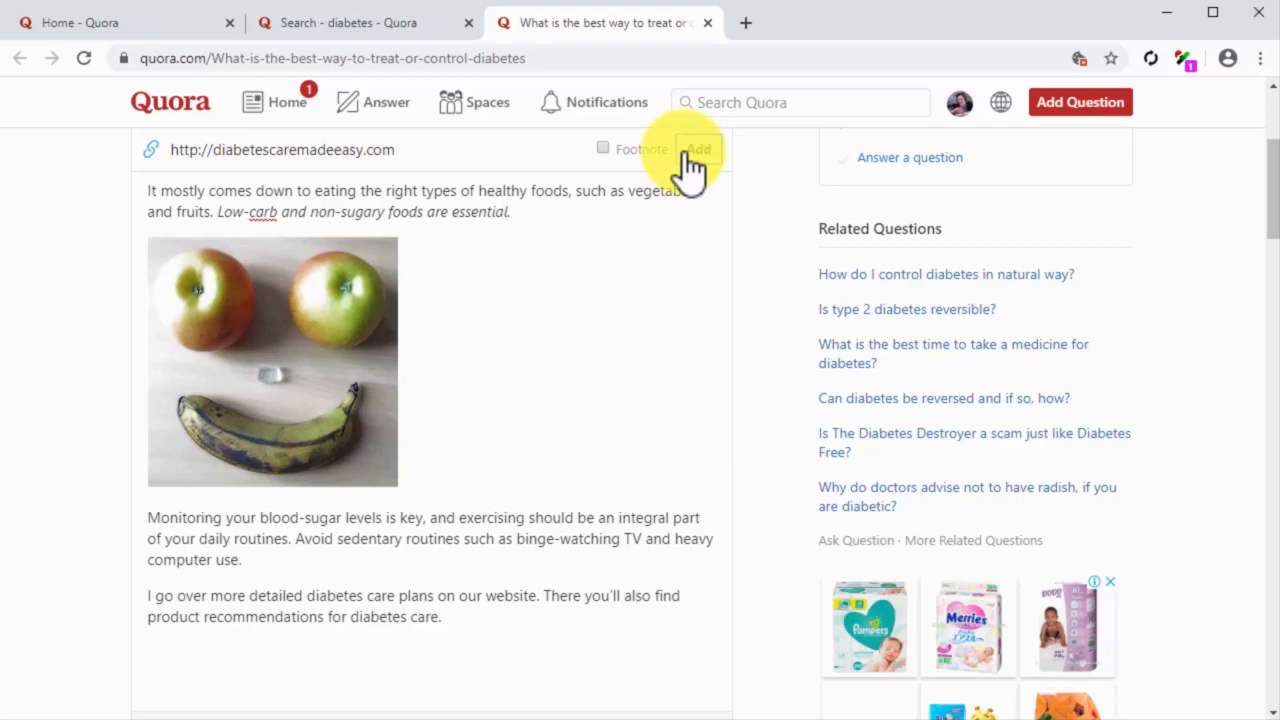
scroll(675, 300, "down", 1)
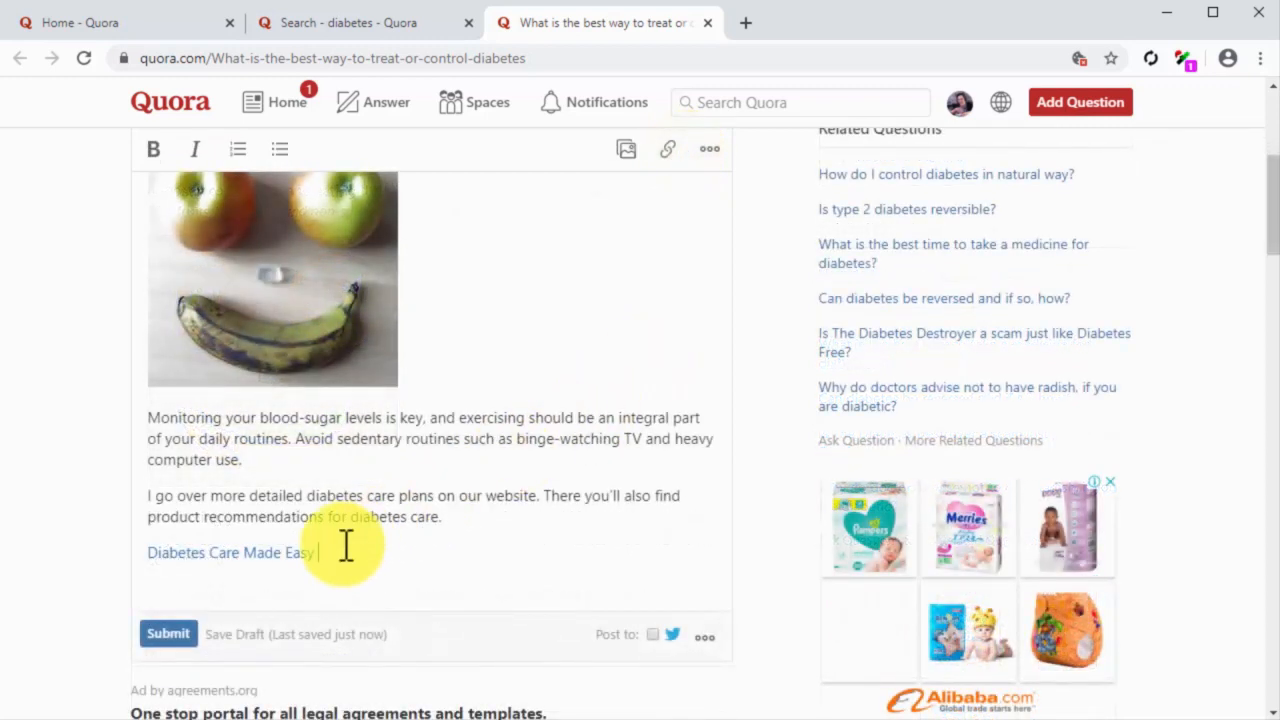
left_click(176, 638)
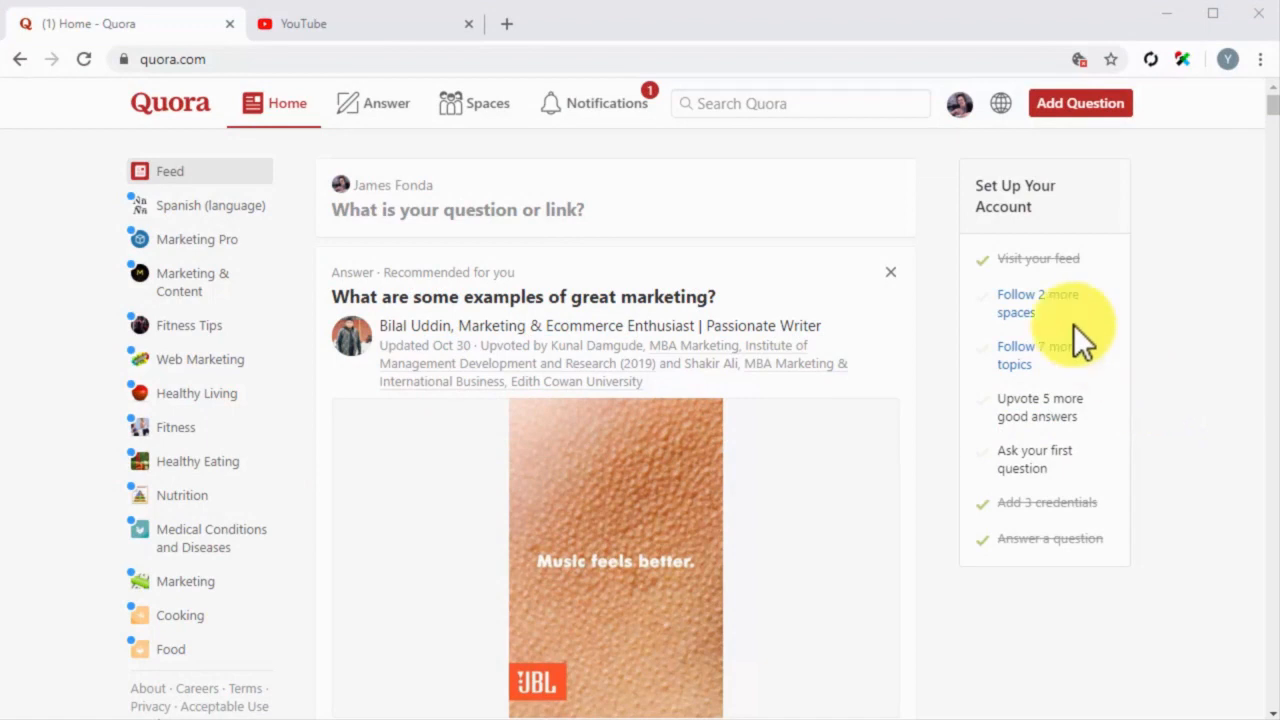
Step: Search Quora for "video marketing" and open the Video Marketing topic
left_click(766, 108)
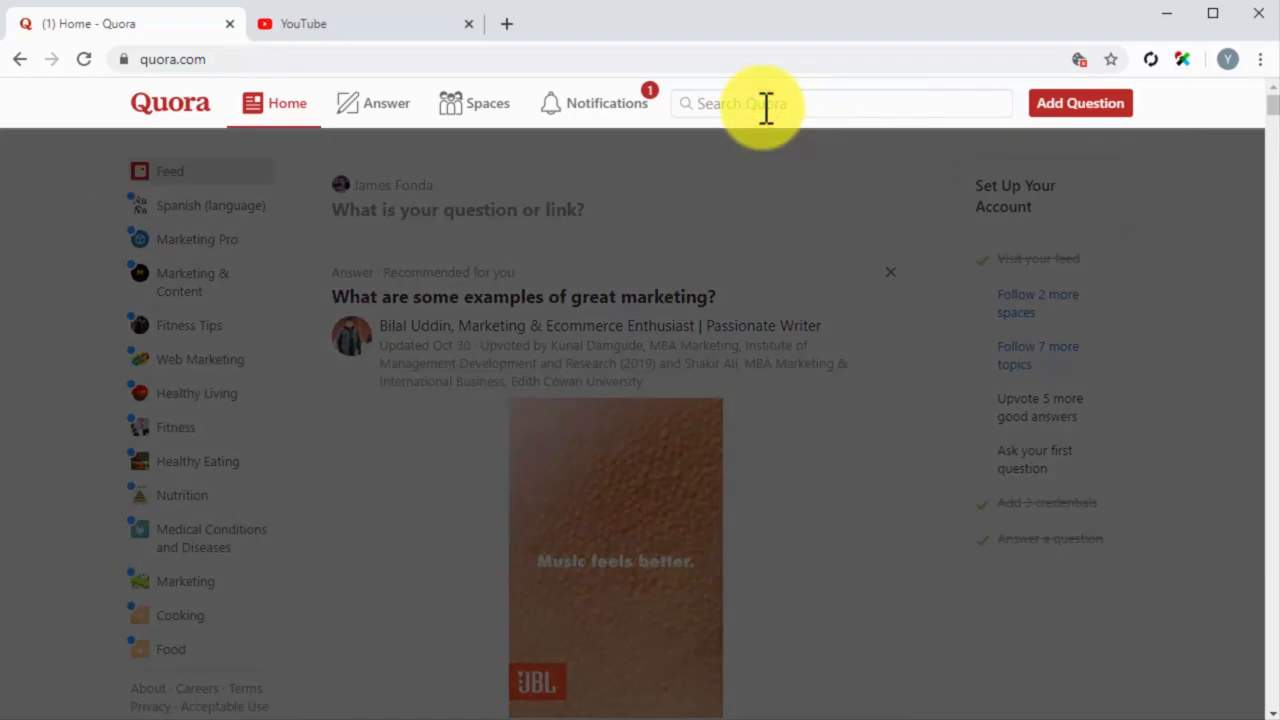
type("video")
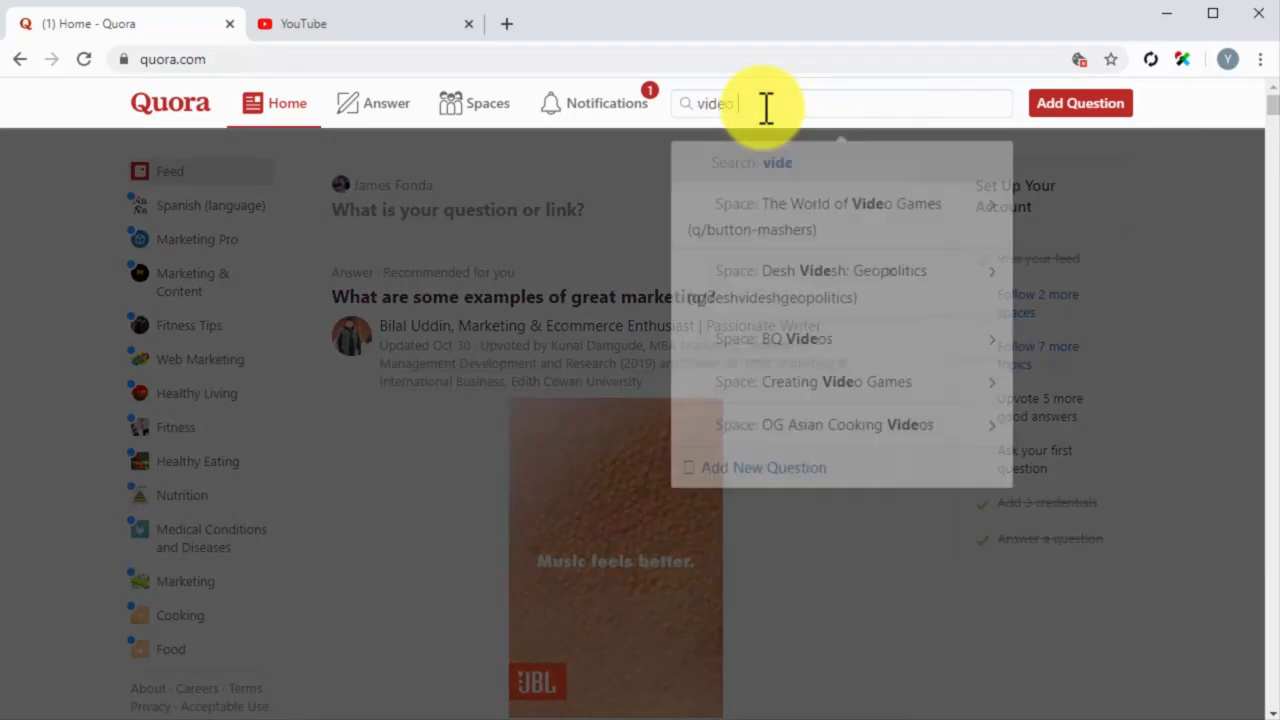
type(" marketing")
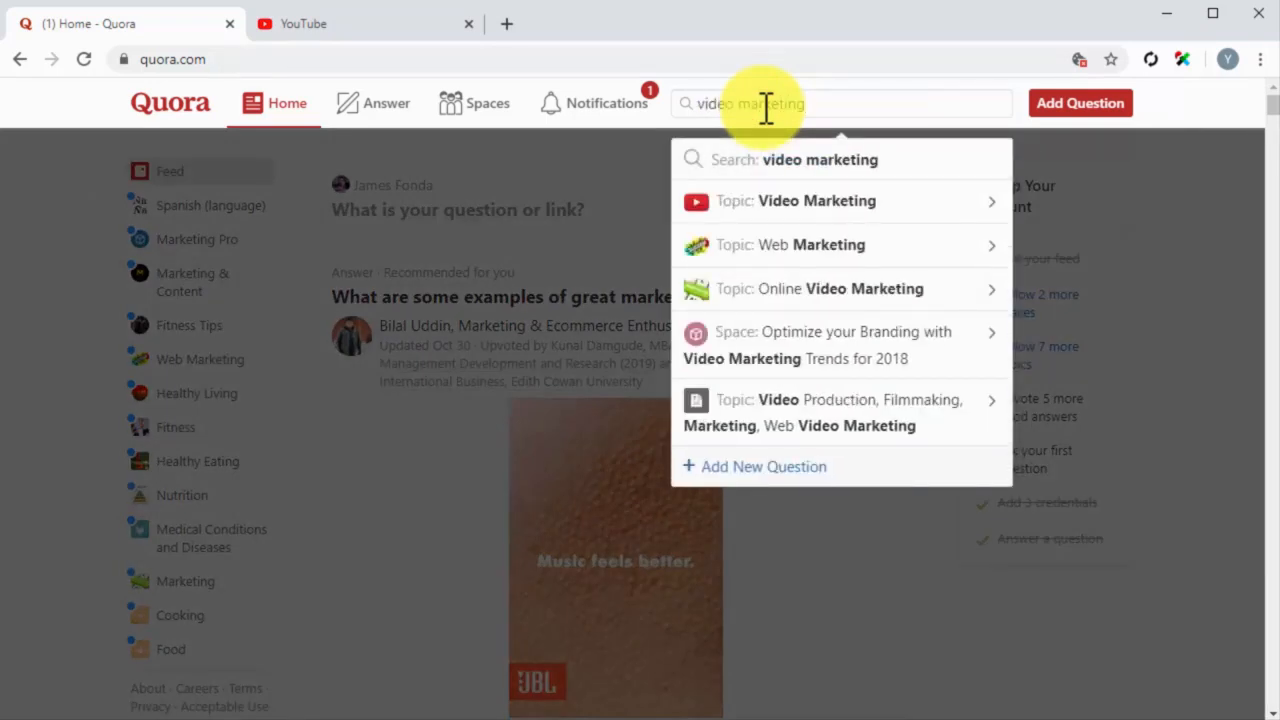
left_click(783, 203)
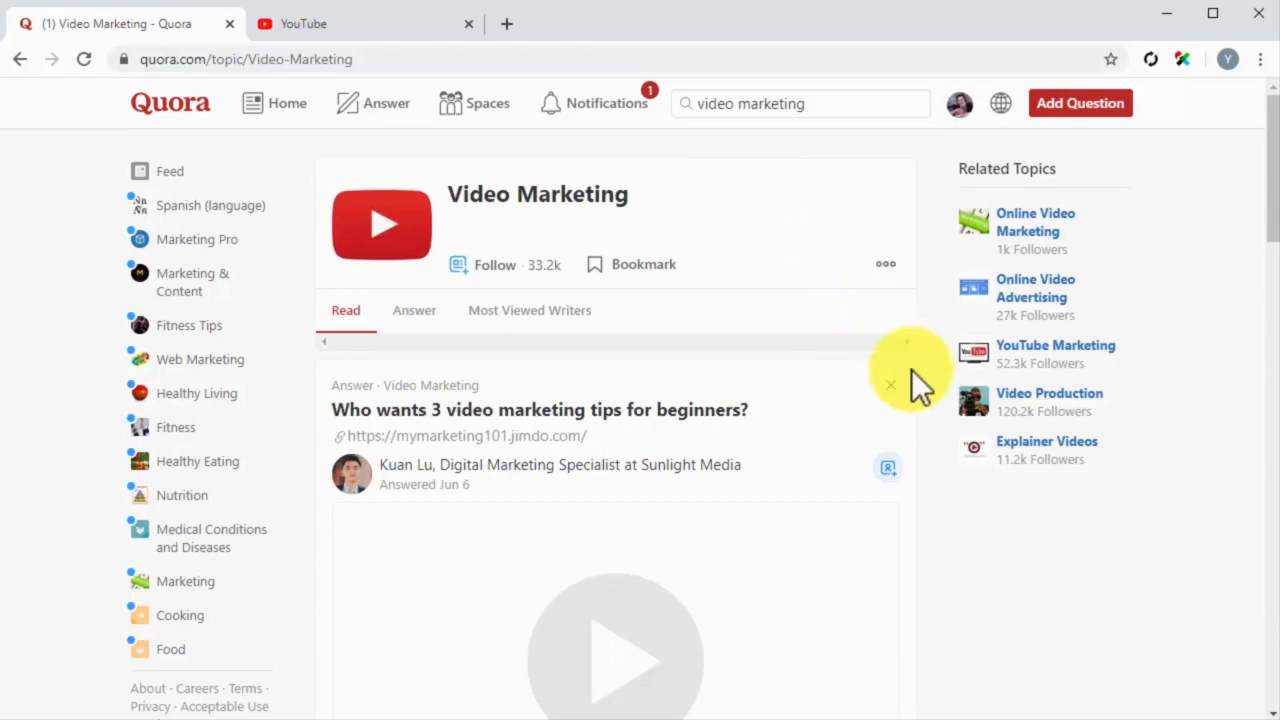
Step: Open the question "Who wants 3 video marketing tips for beginners?", examine its answer with an embedded video, and close the question
scroll(916, 387, "down", 2)
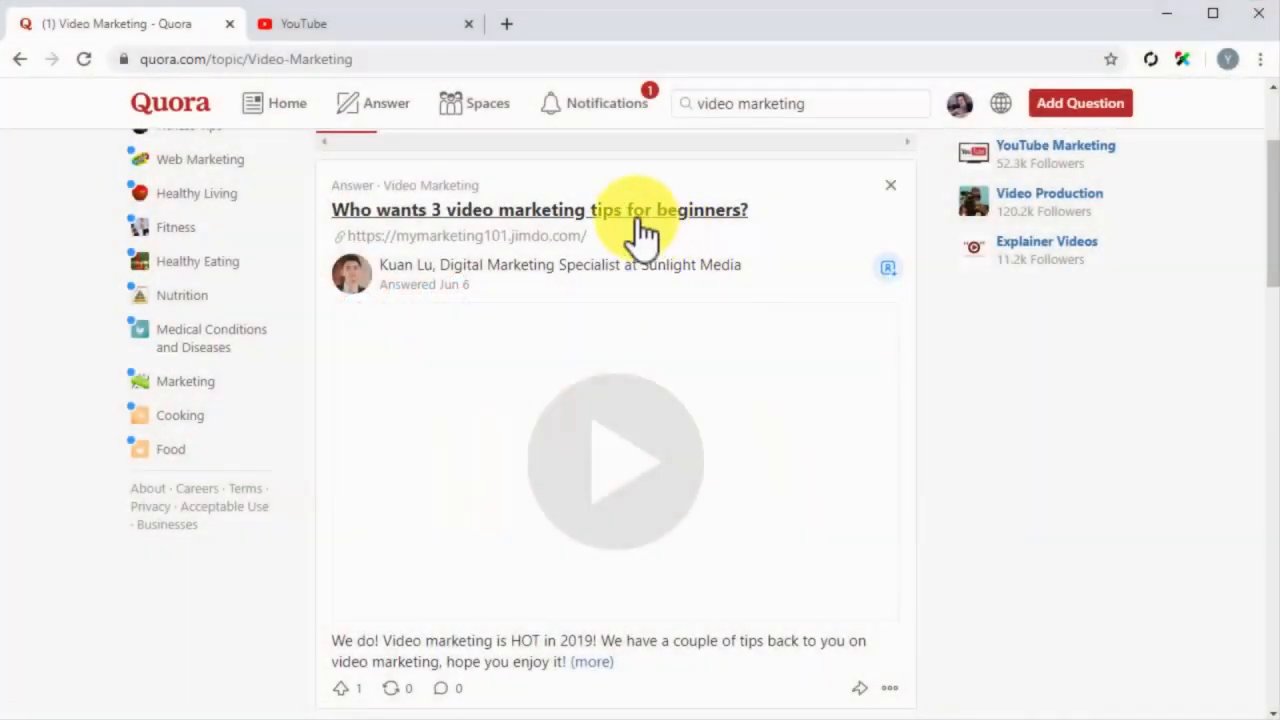
left_click(636, 219)
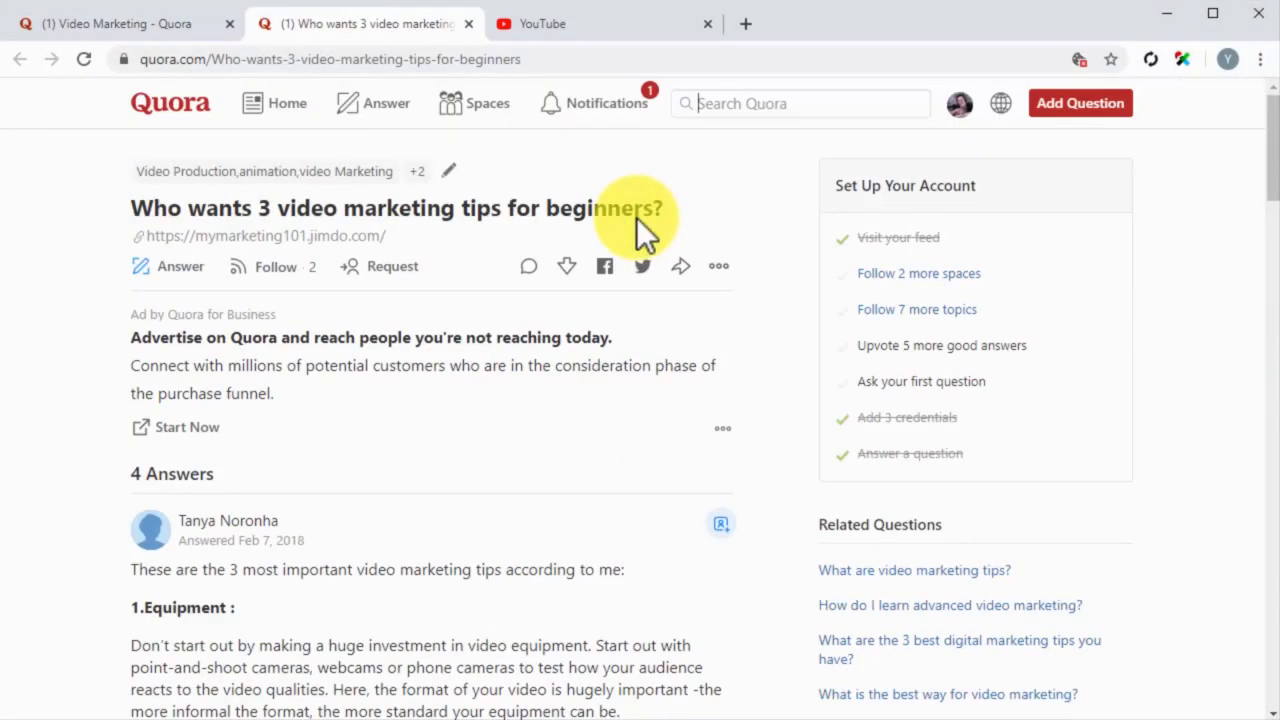
scroll(636, 217, "down", 1)
scroll(636, 217, "down", 8)
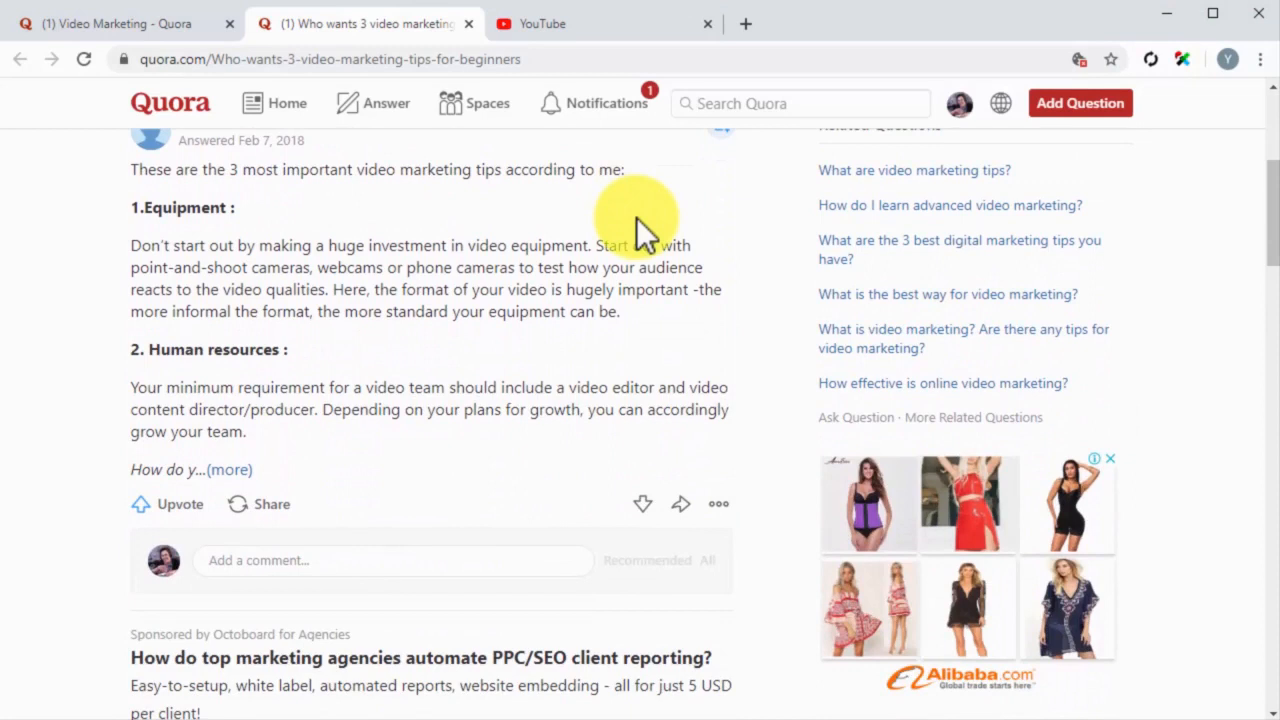
scroll(636, 217, "down", 10)
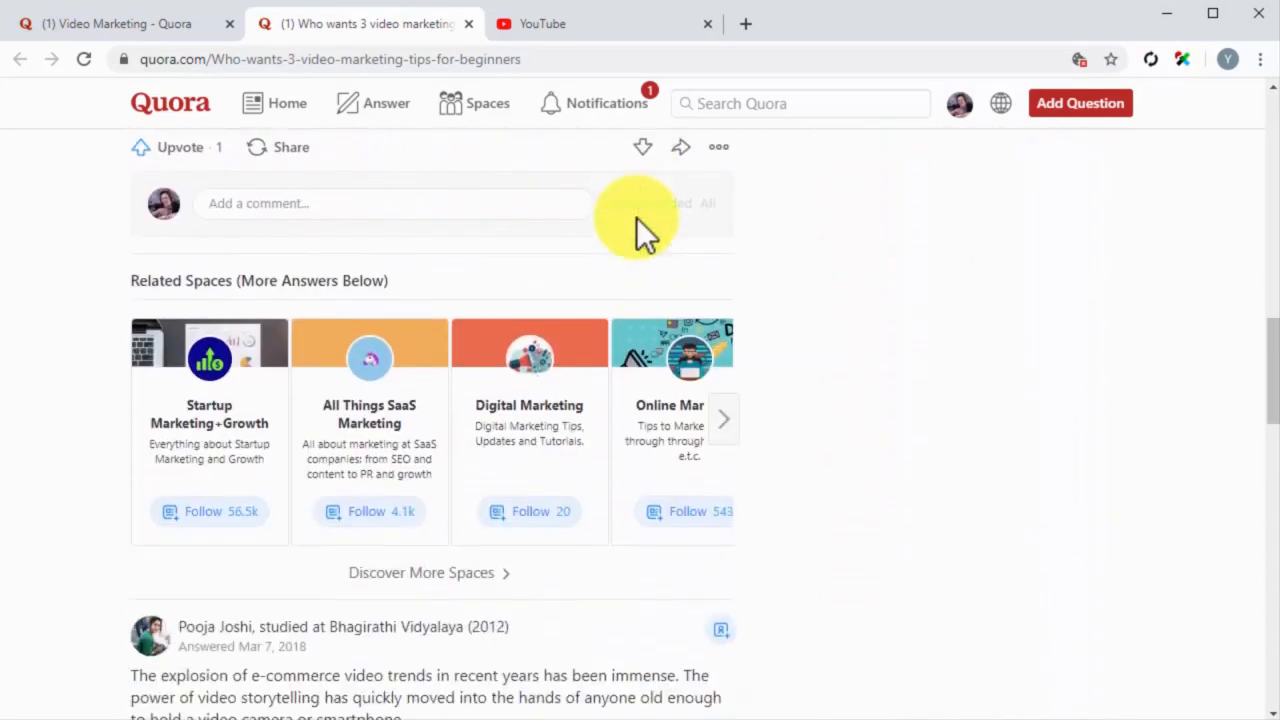
scroll(636, 217, "down", 5)
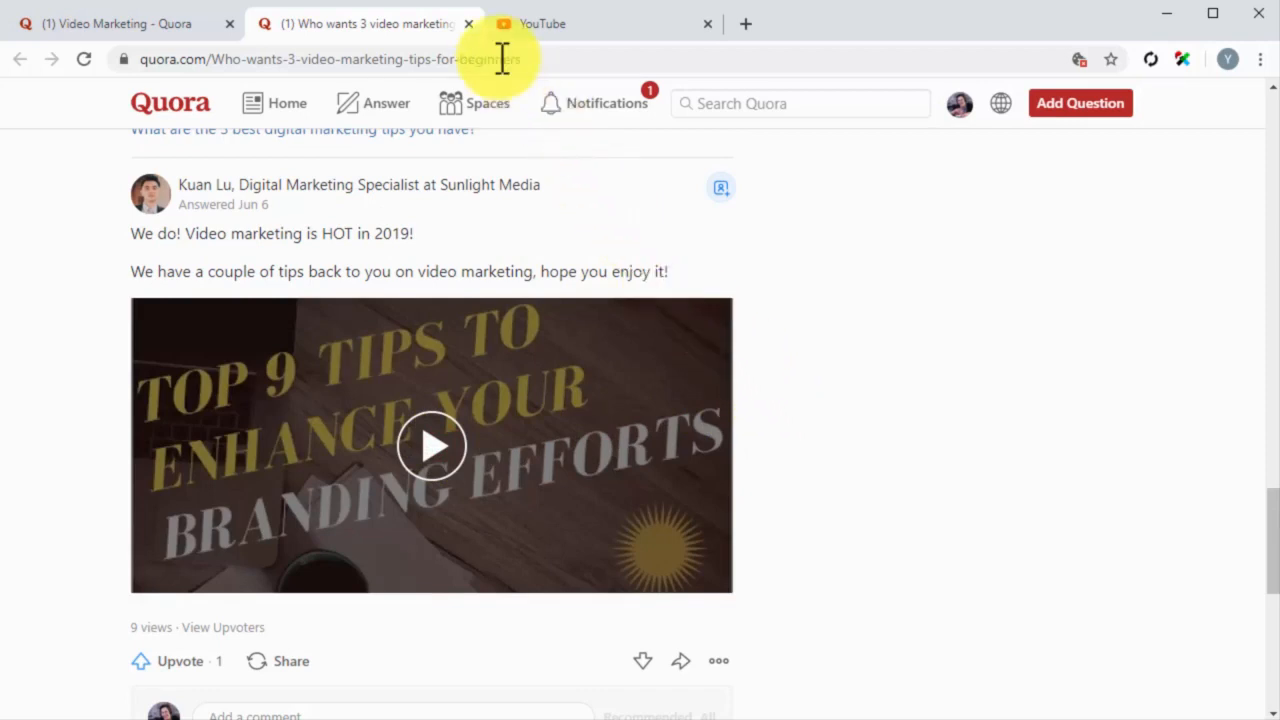
left_click(468, 23)
Step: Switch to YouTube, open the channel's videos in YouTube Studio, and get the shareable link of the Care Touch Diabetes Testing Kit video
left_click(430, 24)
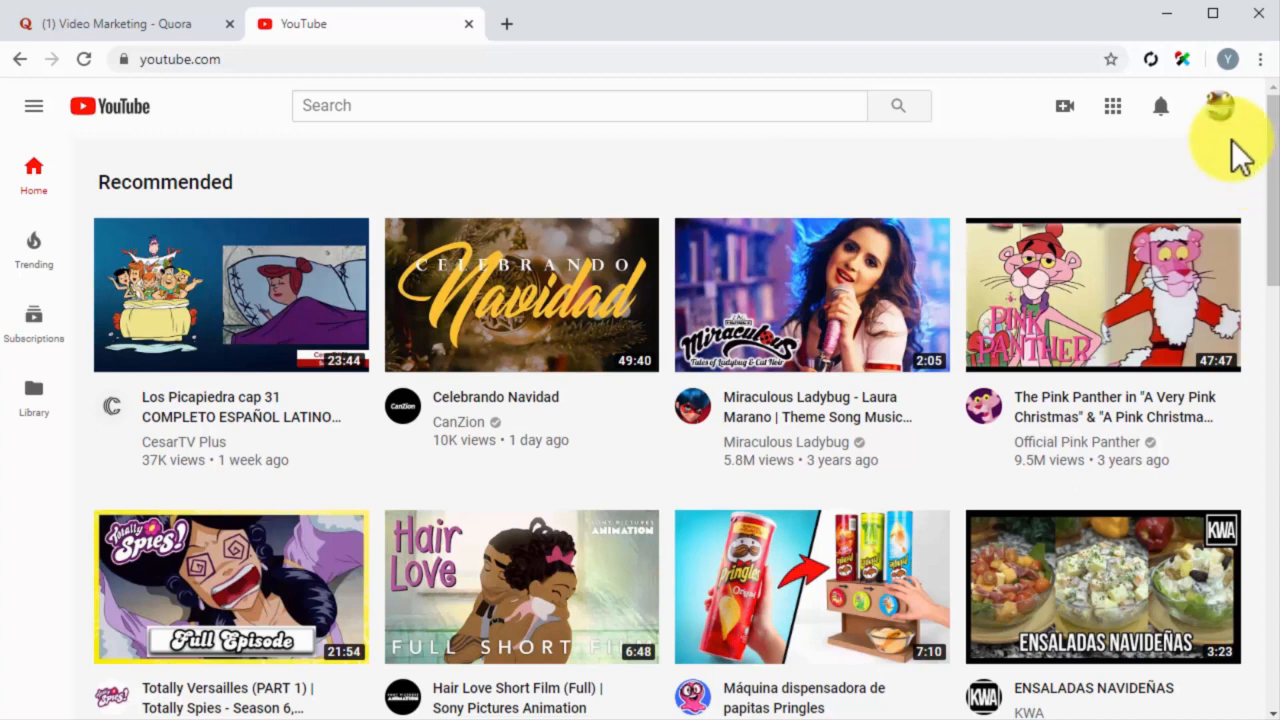
left_click(1219, 106)
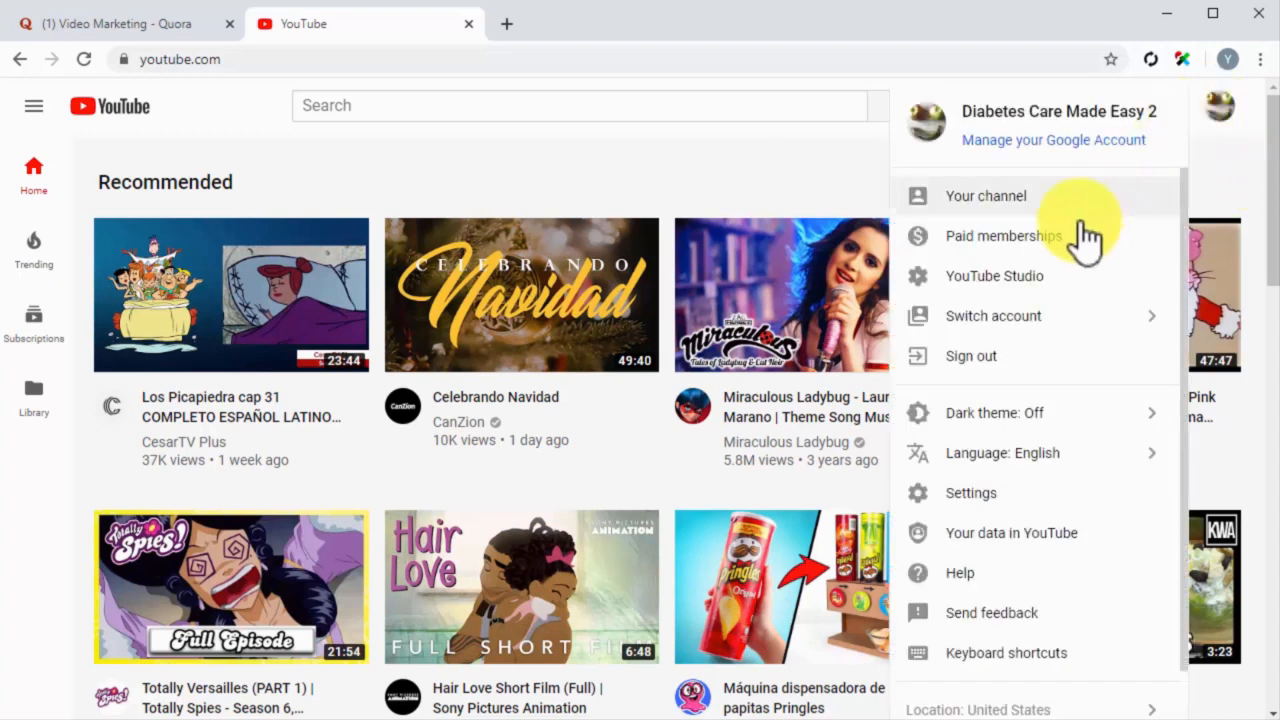
left_click(1036, 278)
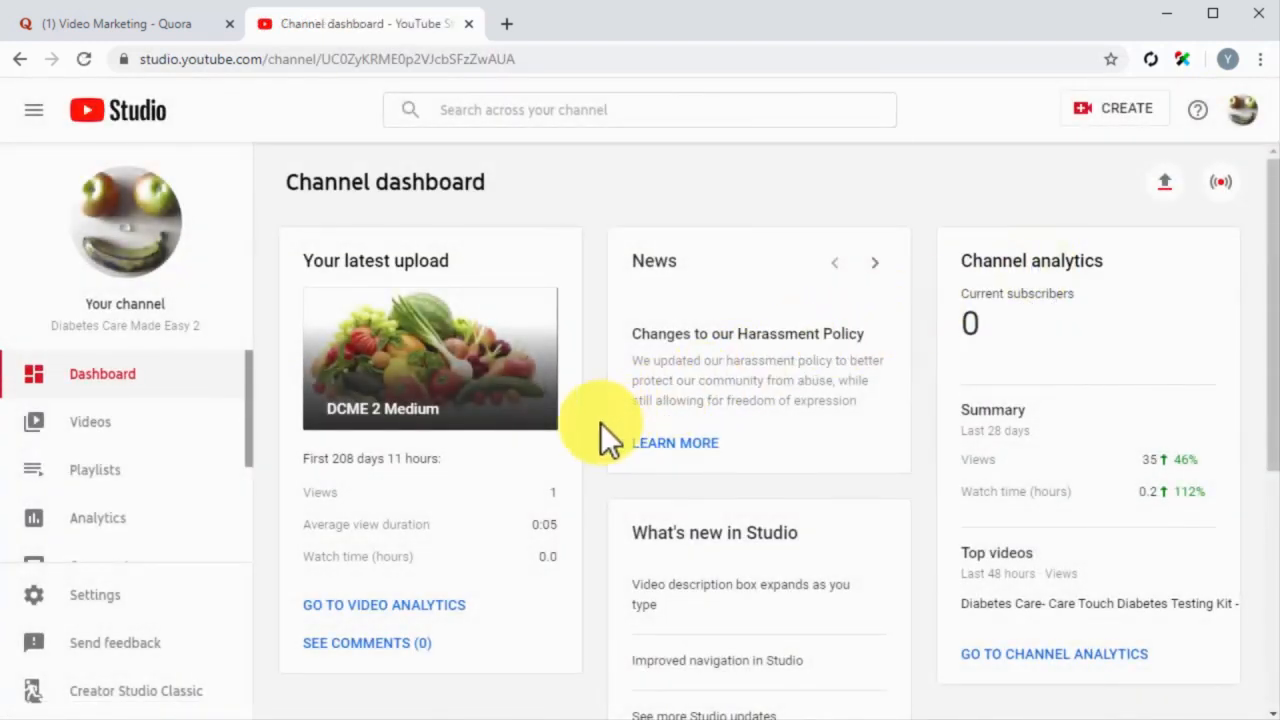
left_click(111, 433)
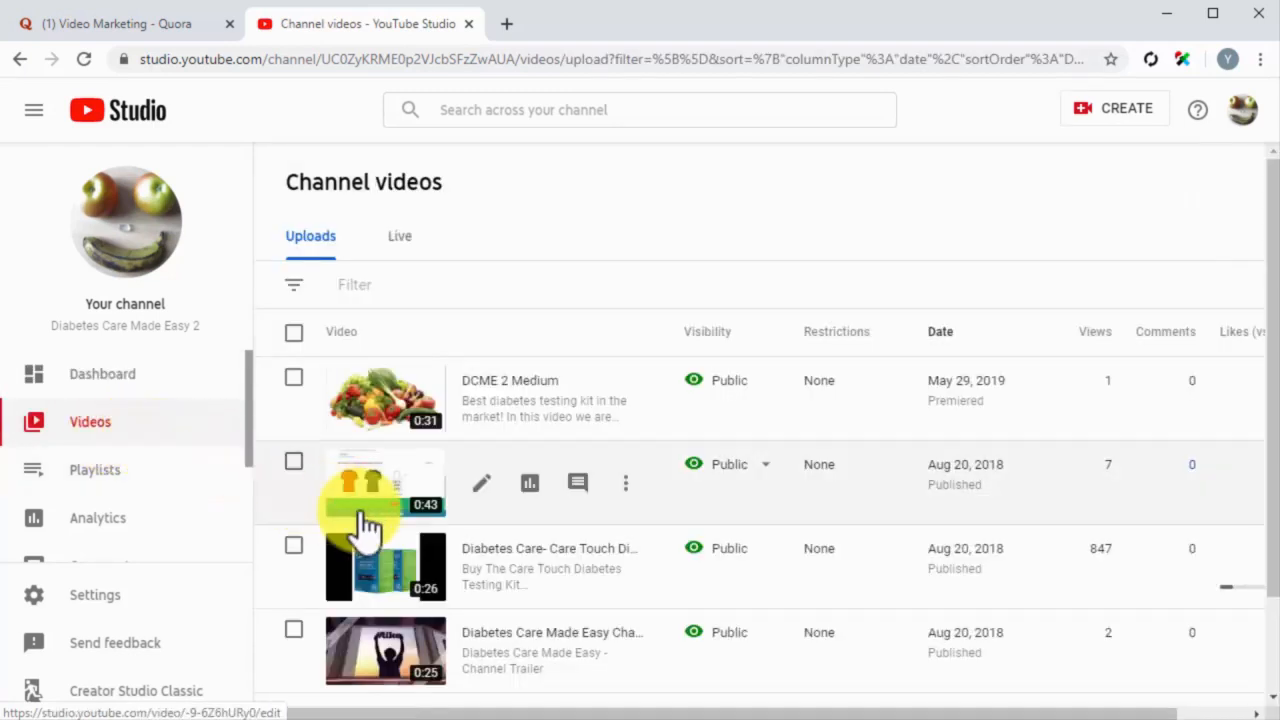
mouse_move(538, 575)
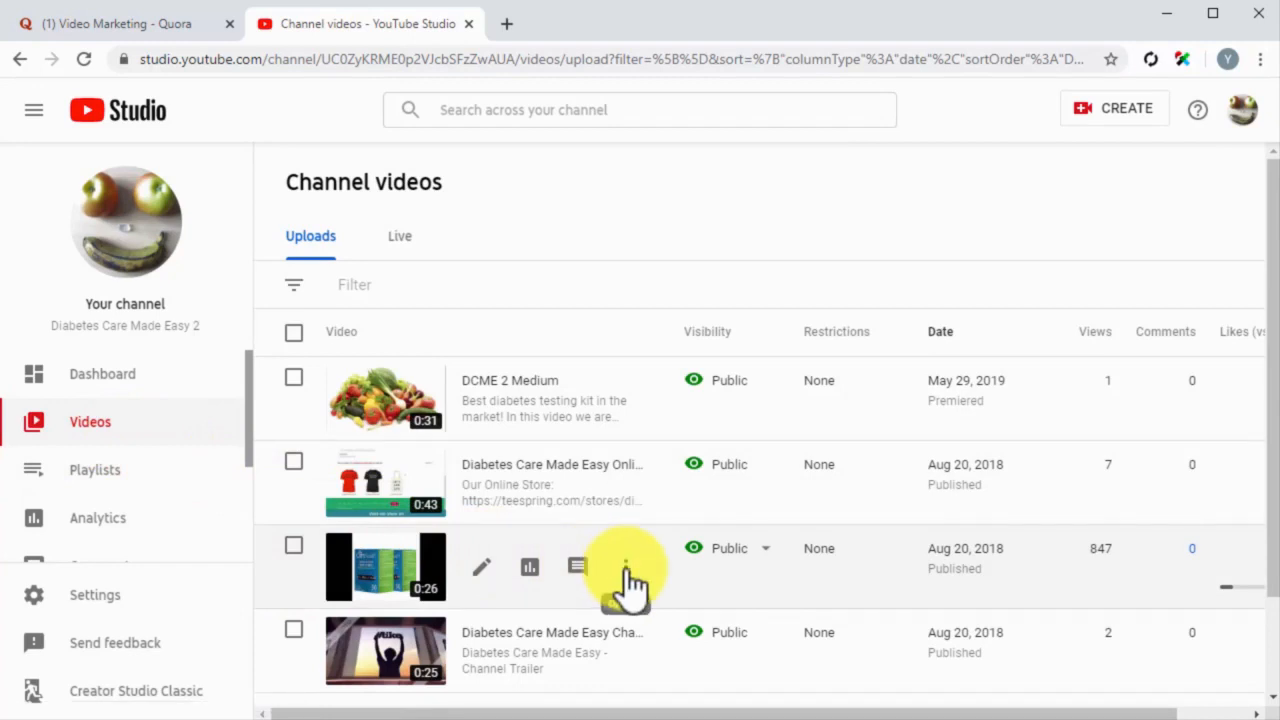
left_click(625, 572)
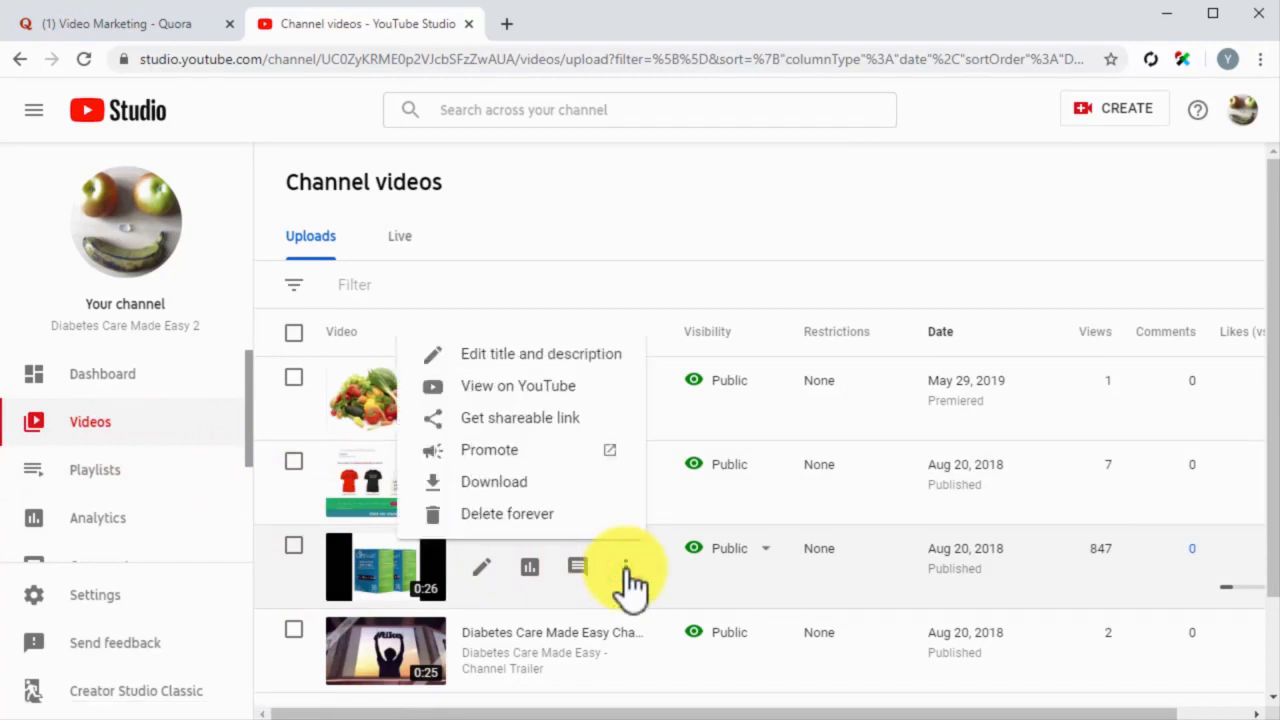
left_click(540, 420)
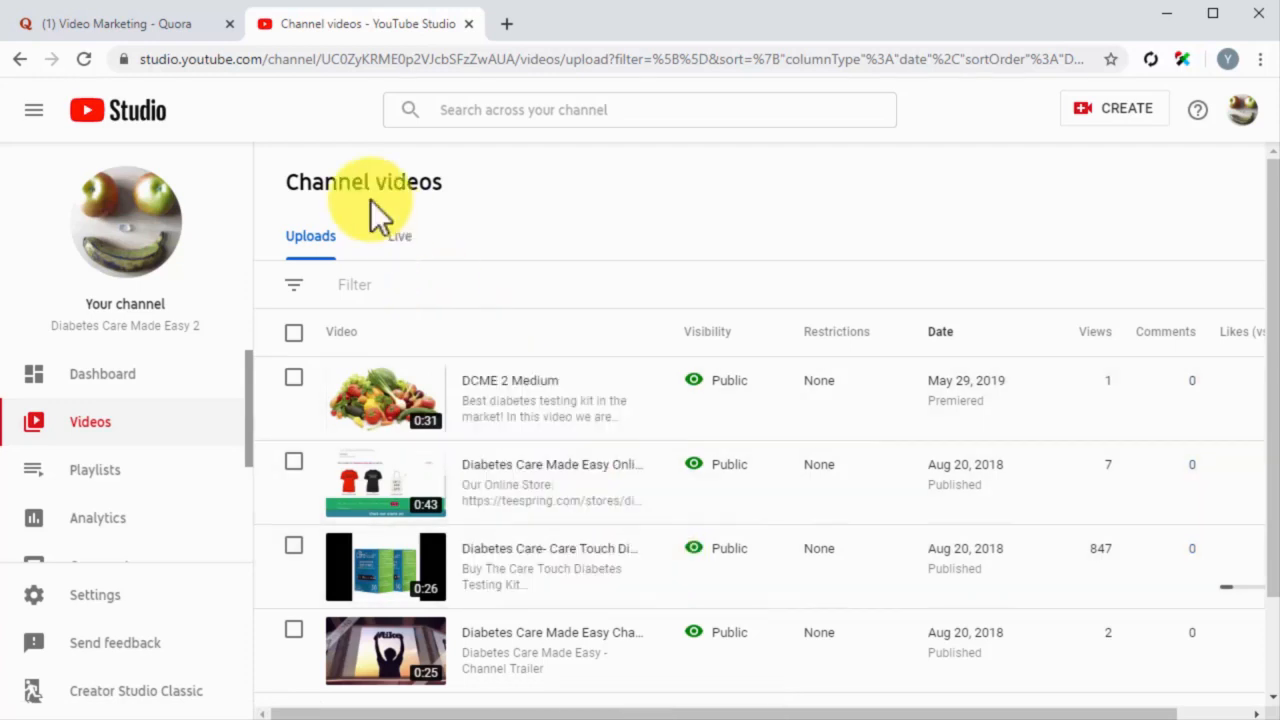
Step: Switch back to Quora, search for "diabetes kit", and filter the results to questions
left_click(187, 29)
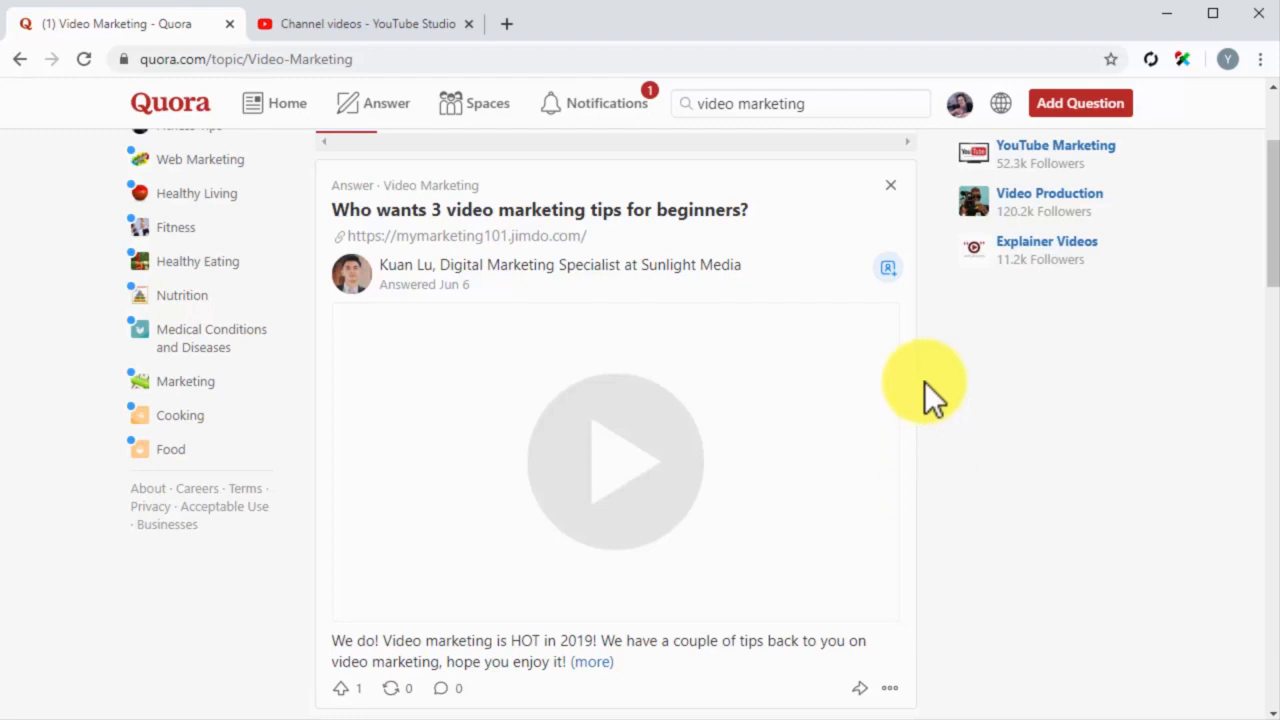
left_click(872, 100)
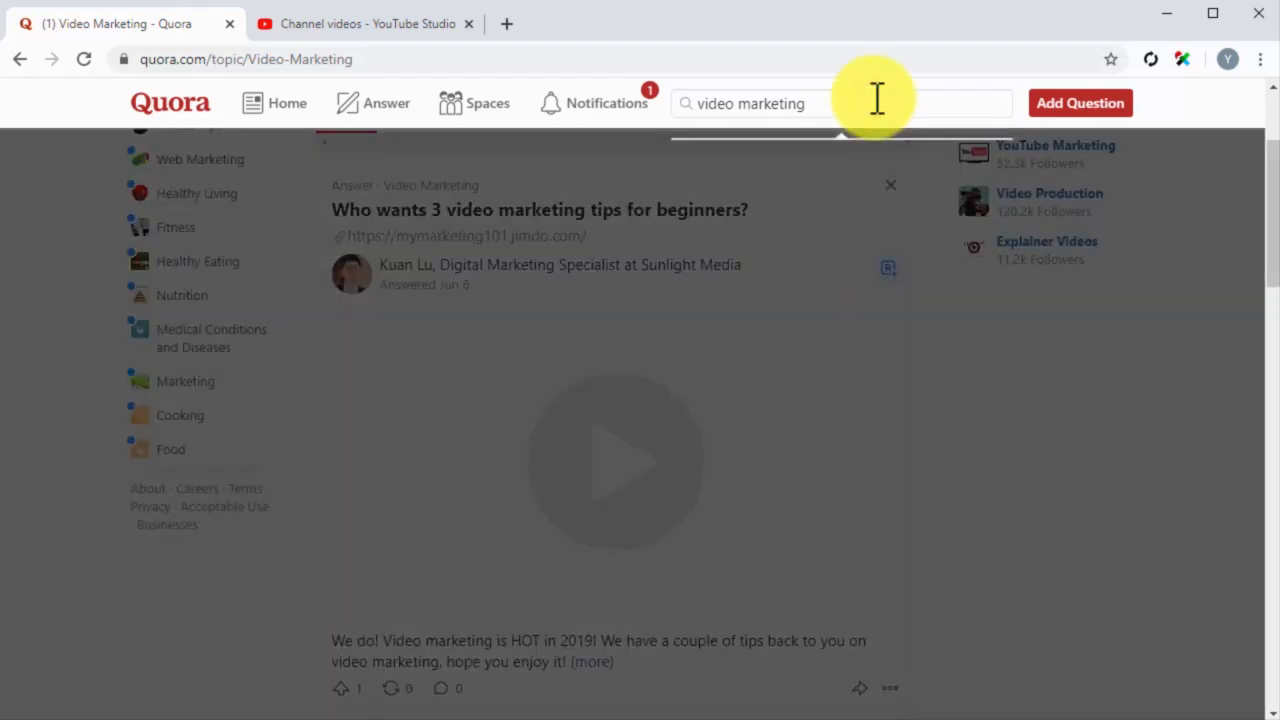
key("BackSpace")
key("BackSpace")
key("BackSpace")
key("BackSpace")
key("BackSpace")
key("BackSpace")
key("BackSpace")
key("BackSpace")
key("BackSpace")
key("BackSpace")
key("BackSpace")
key("BackSpace")
key("BackSpace")
key("BackSpace")
key("BackSpace")
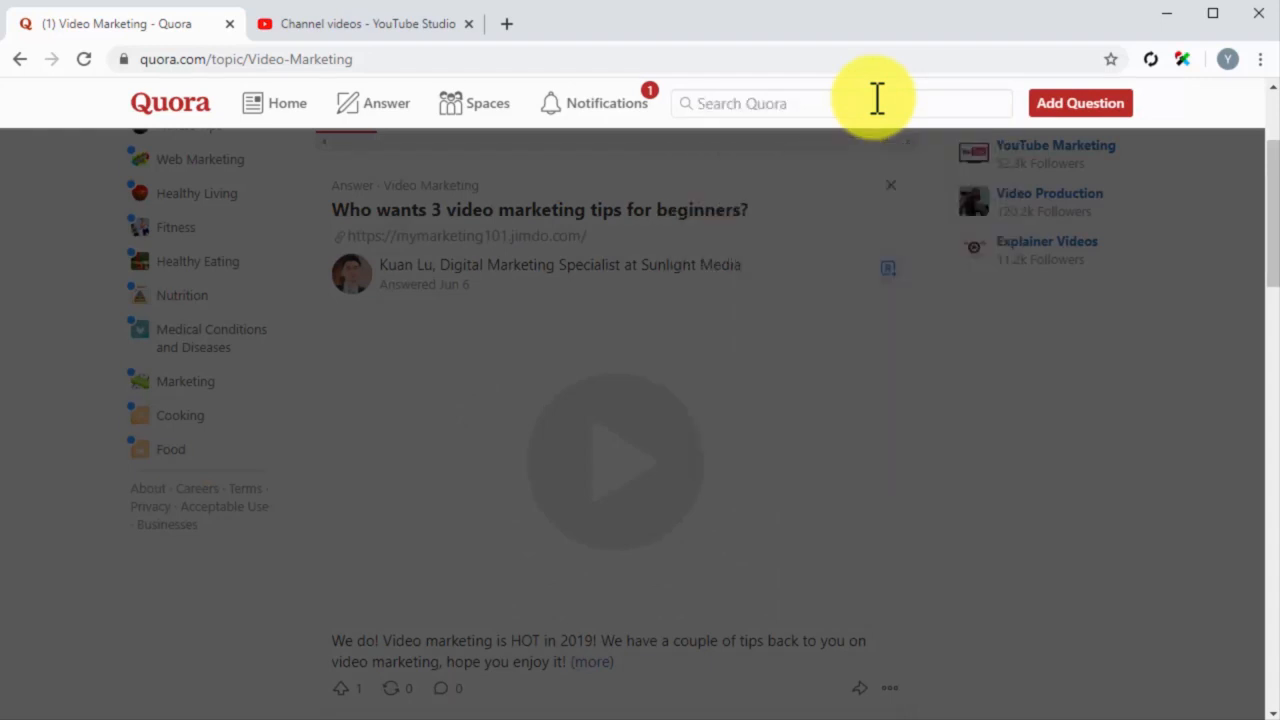
type("diabetes kit")
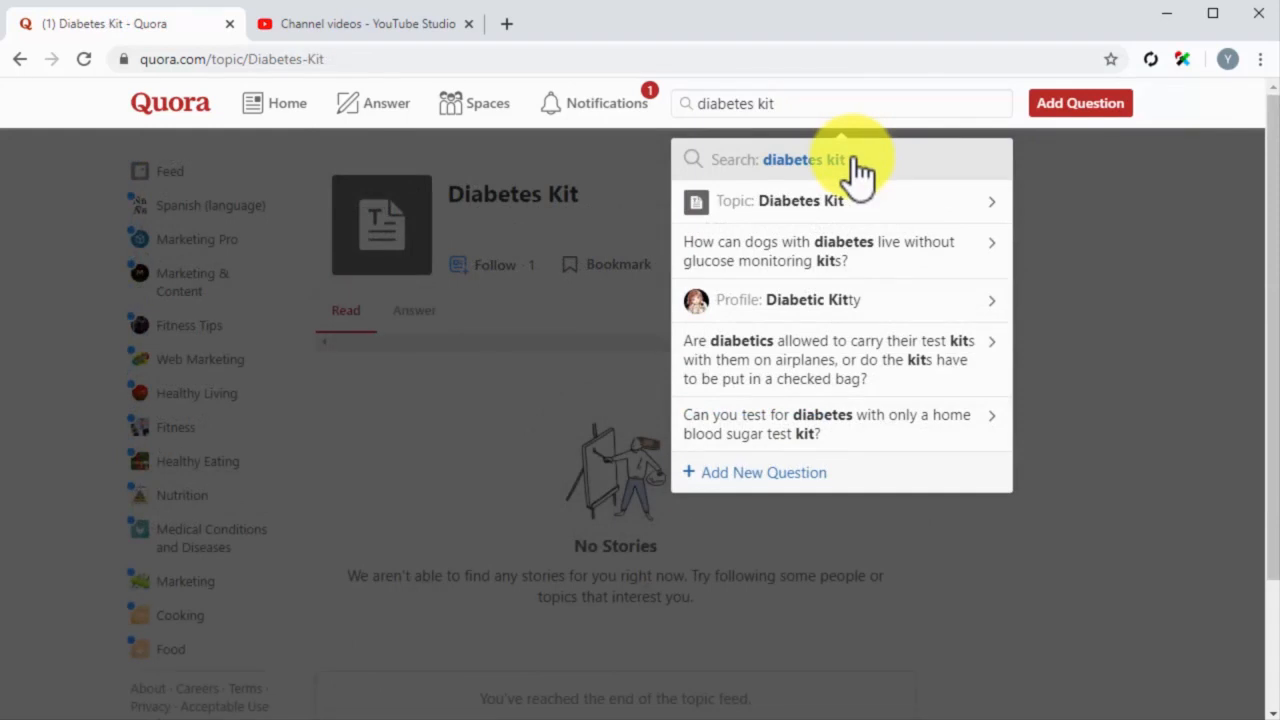
left_click(857, 165)
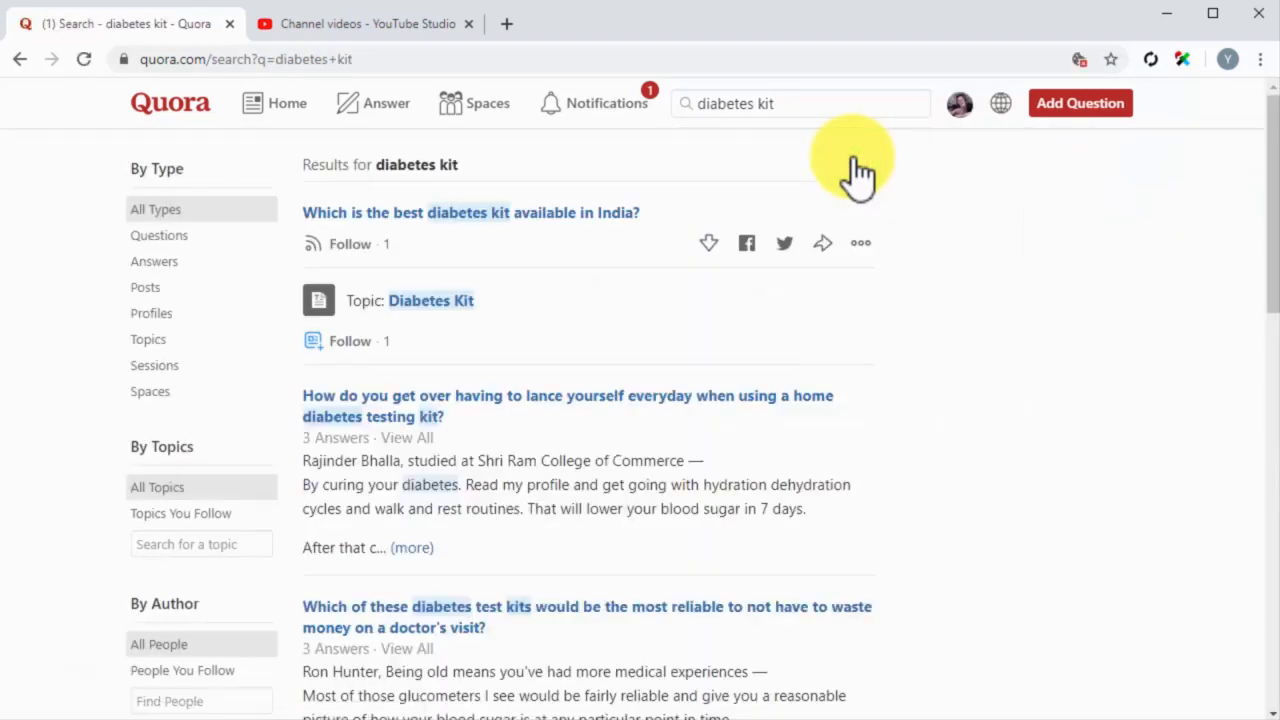
left_click(222, 238)
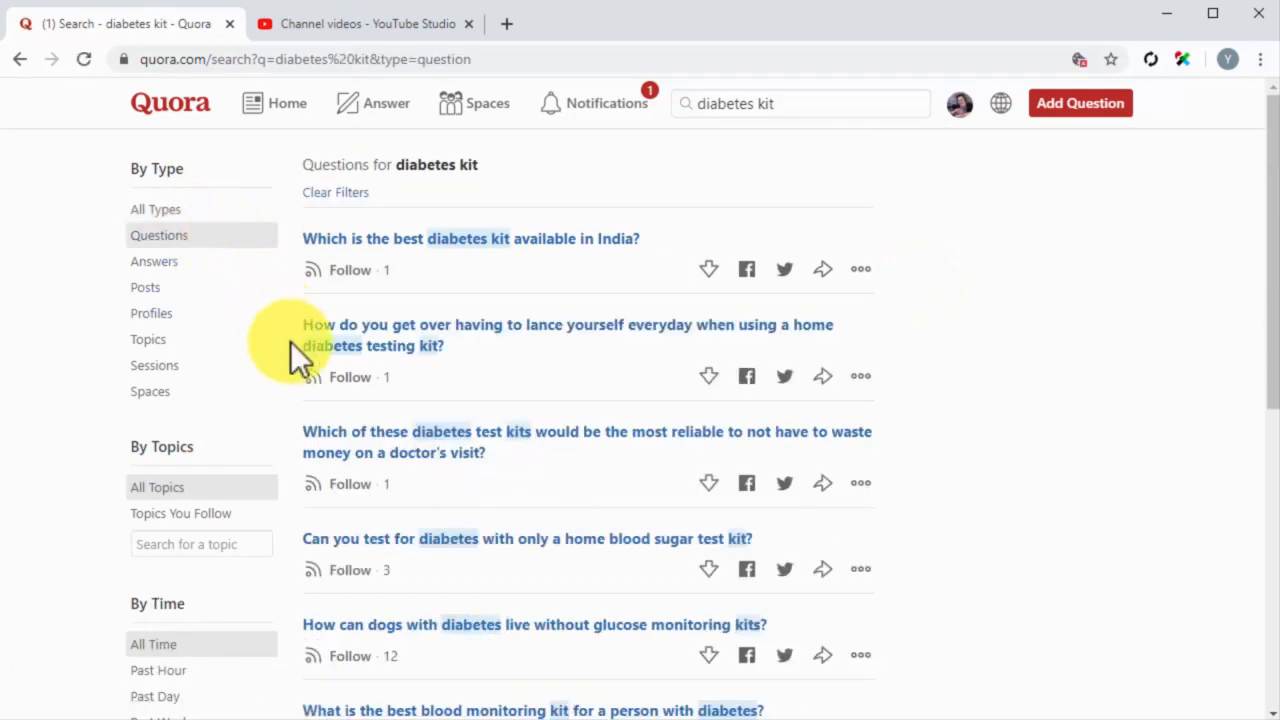
Step: Open the question "What is the best blood monitoring kit for a person with diabetes?" and start an answer to it
scroll(290, 341, "down", 3)
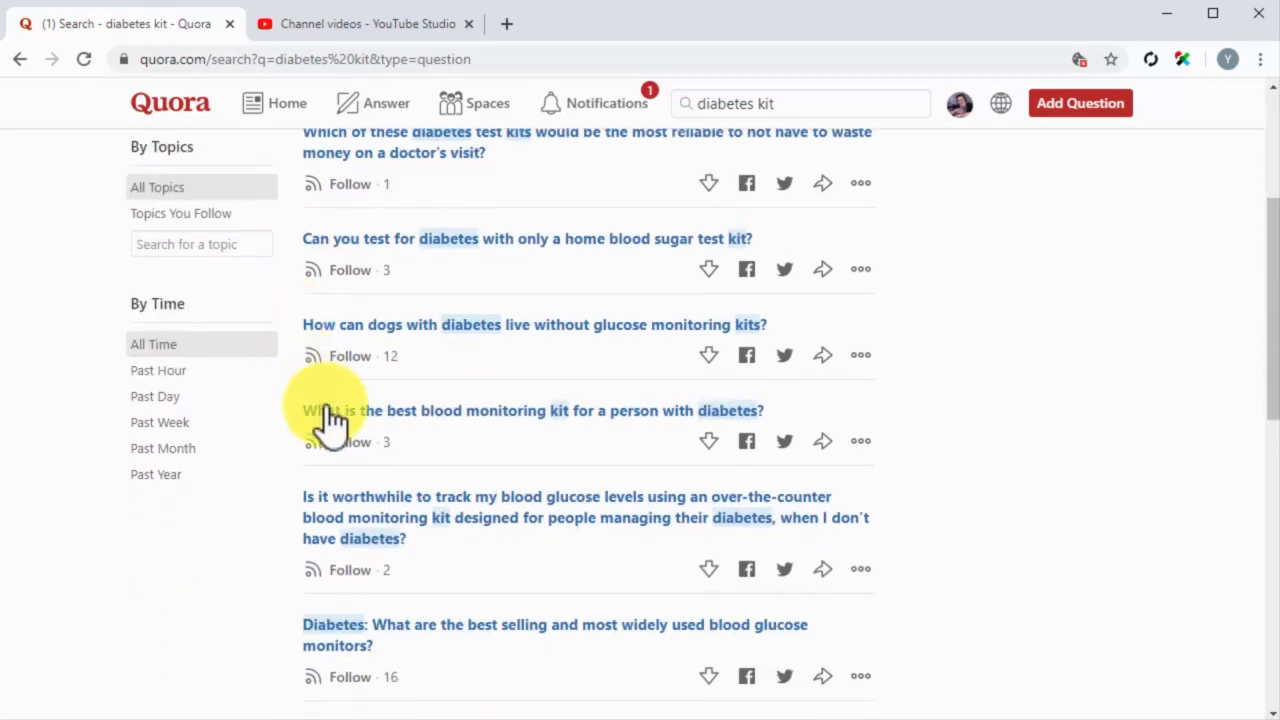
left_click(471, 414)
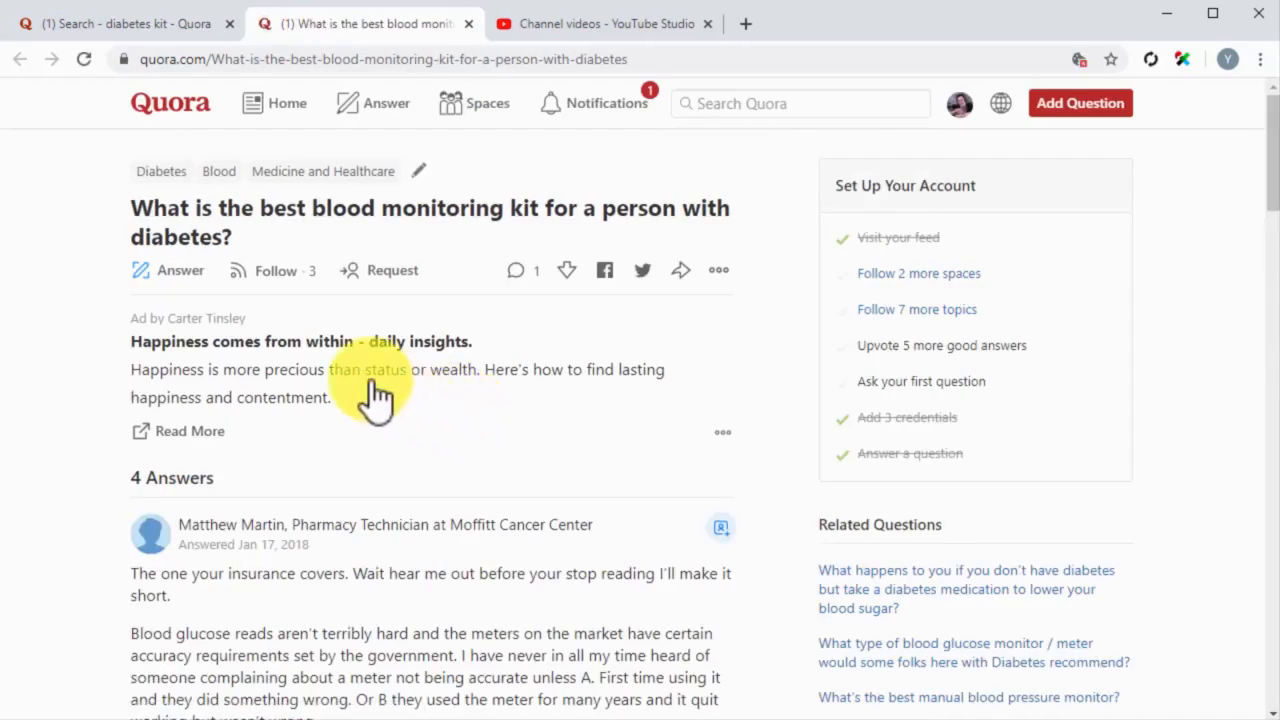
left_click(186, 274)
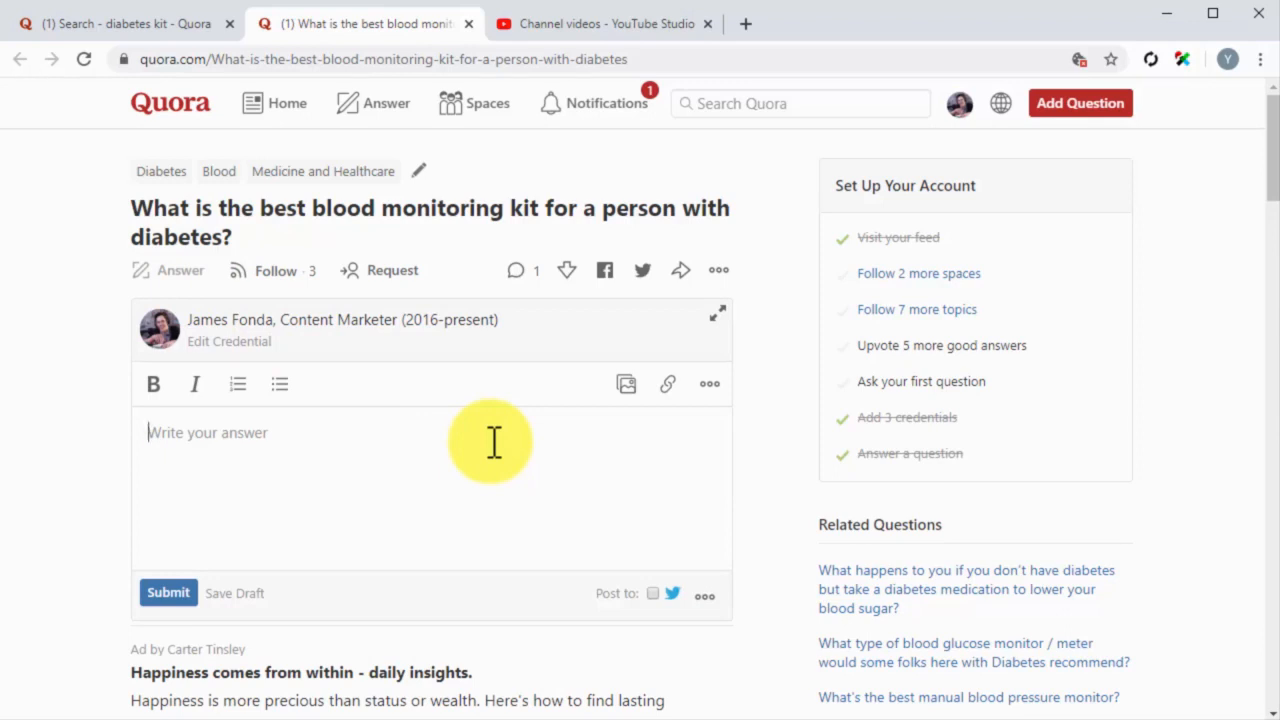
Step: Write the first paragraph: "There are a lot of good testing kits in the market and really, it all comes down to budget."
type("There are a lot of good testing kits in the market and really, it all comes down to budget.")
key("Return")
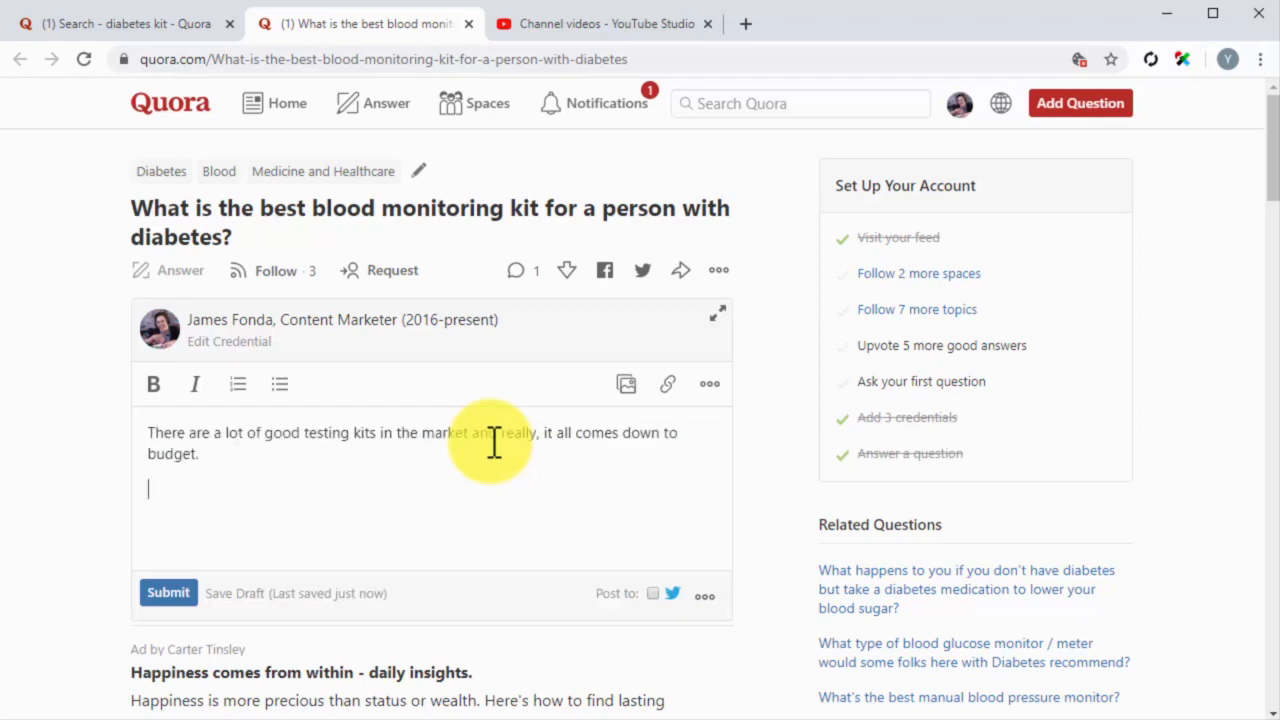
Step: Add a second paragraph saying tested best-selling and top-brand kits have virtually no differences and a video review covers the best choice for every budget
type("We've tested the ones in the best-selling and top-brand categories to find any differences and there's virtually none.")
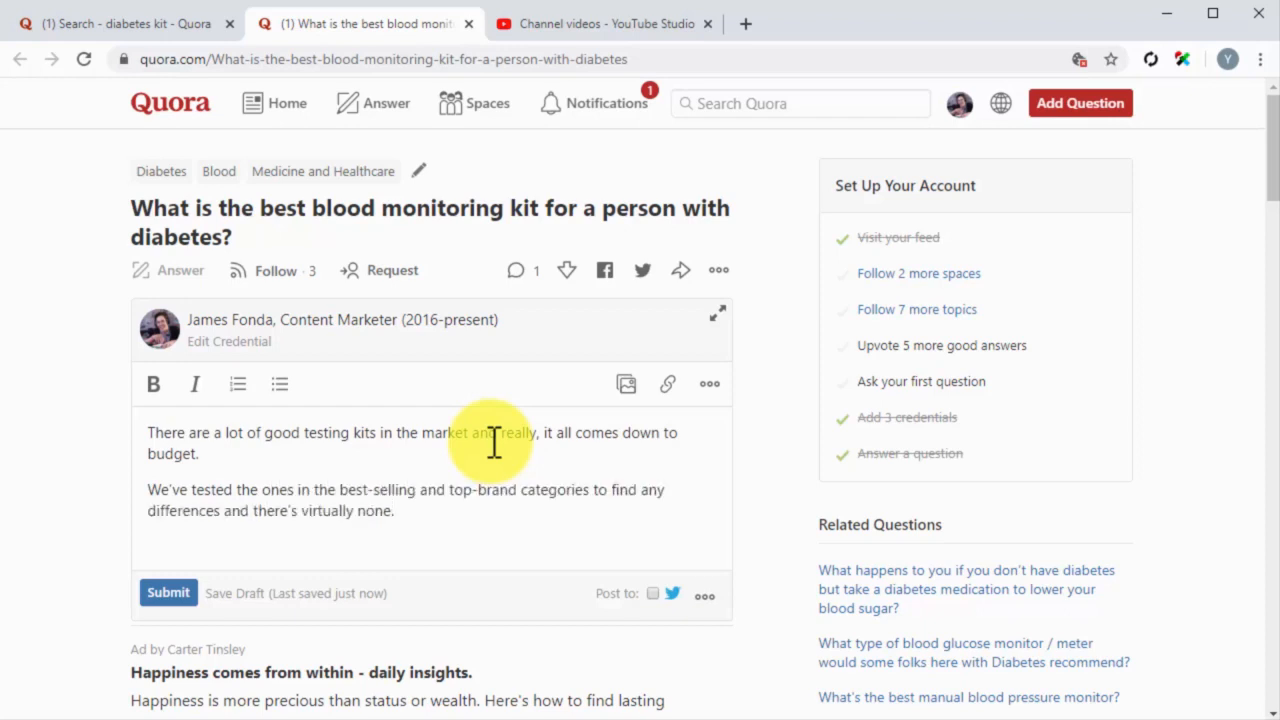
key("ctrl+v")
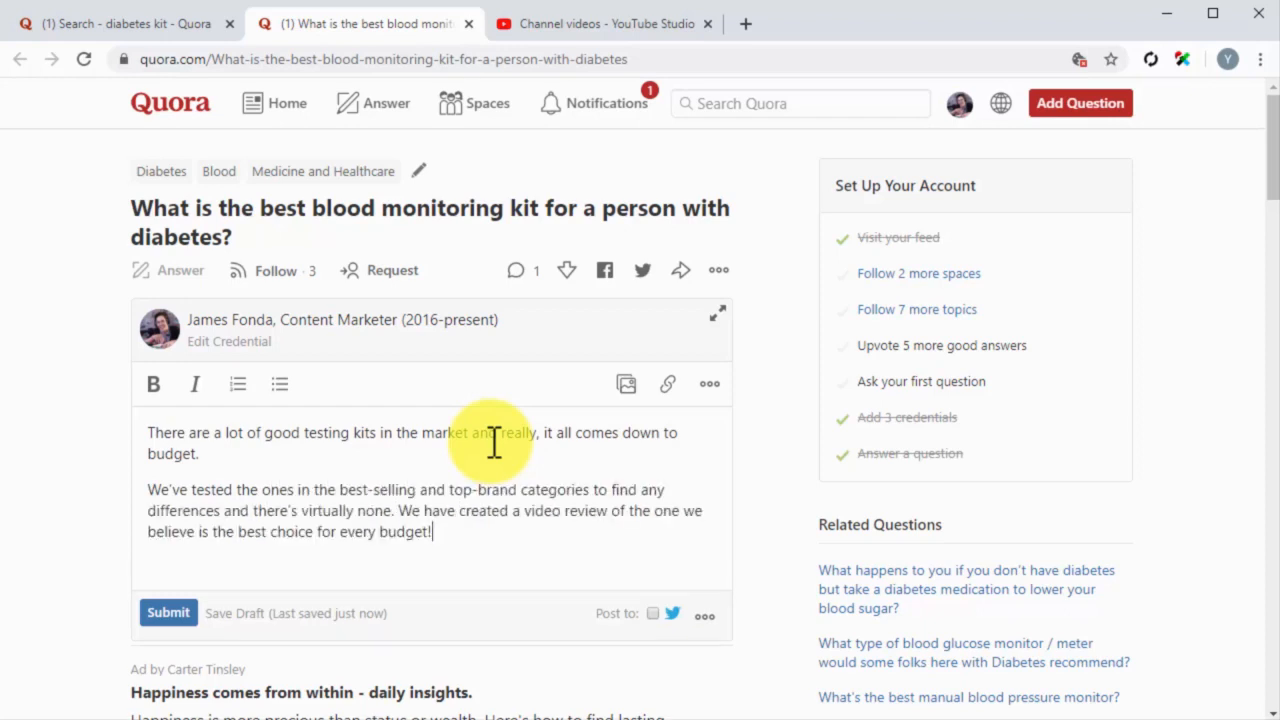
key("Return")
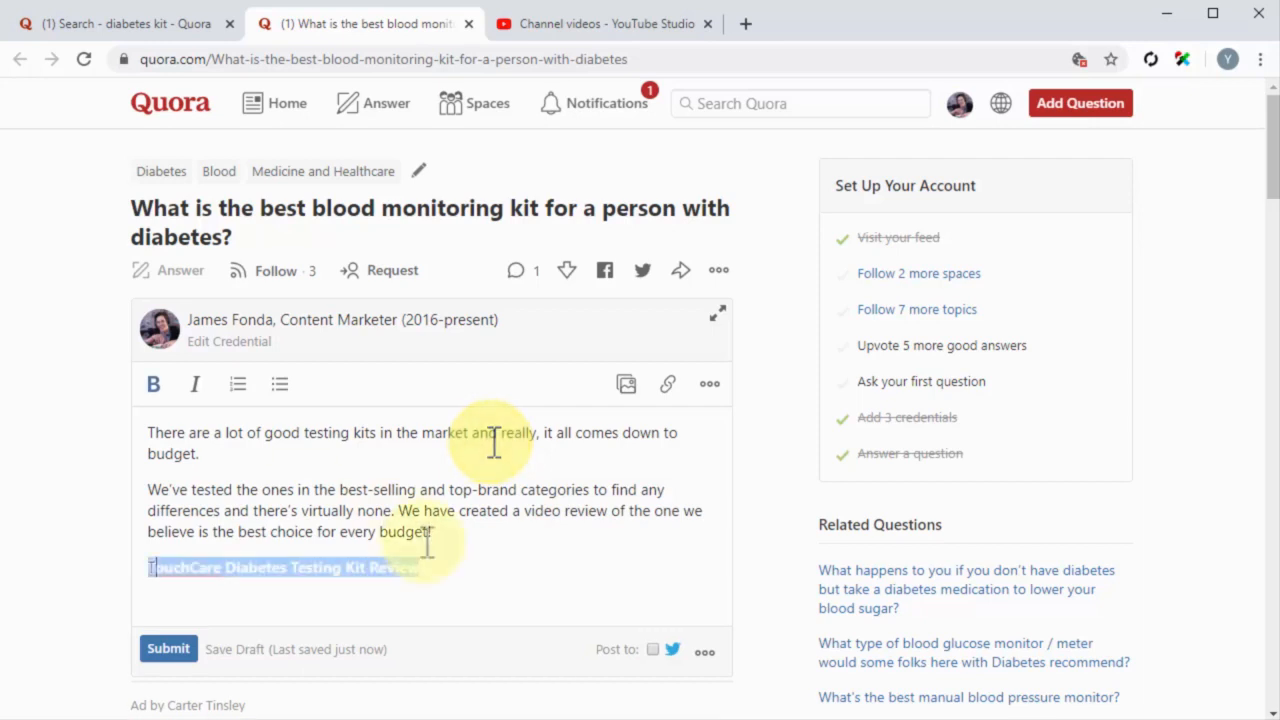
Step: Add the bold heading "TouchCare Diabetes Testing Kit Review" below the second paragraph and embed the copied YouTube video under it
left_click(479, 574)
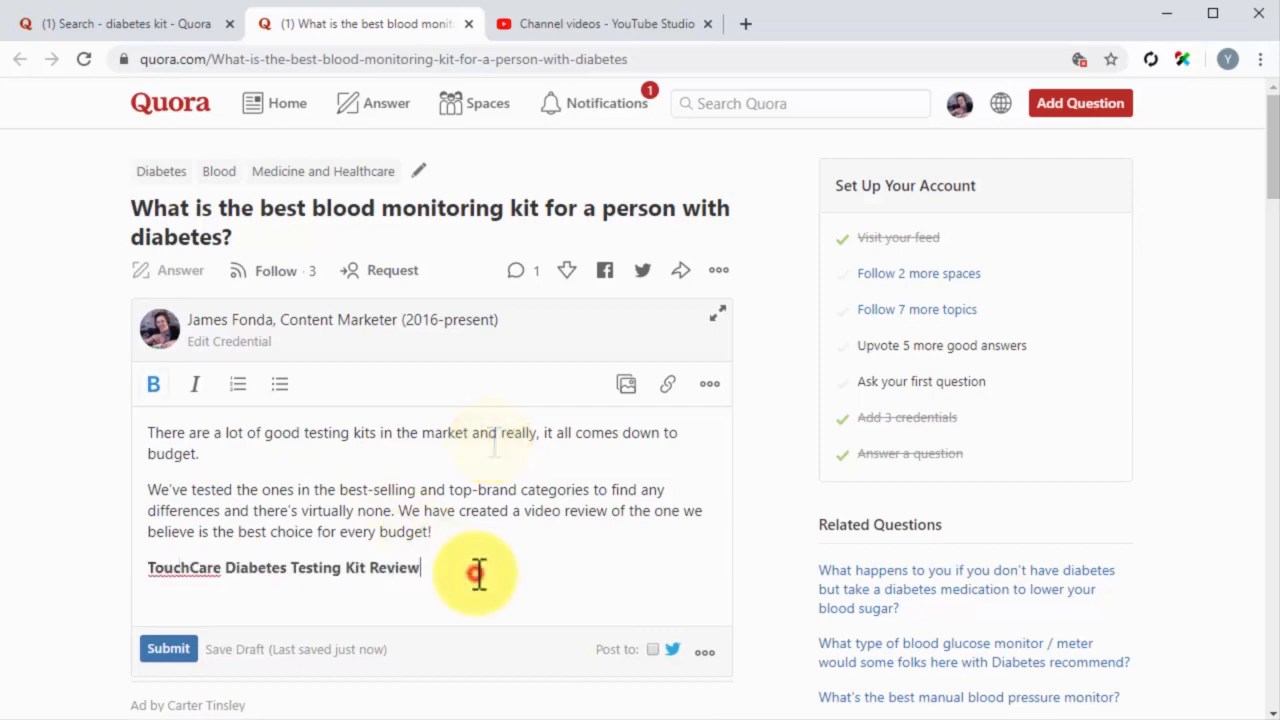
key("Return")
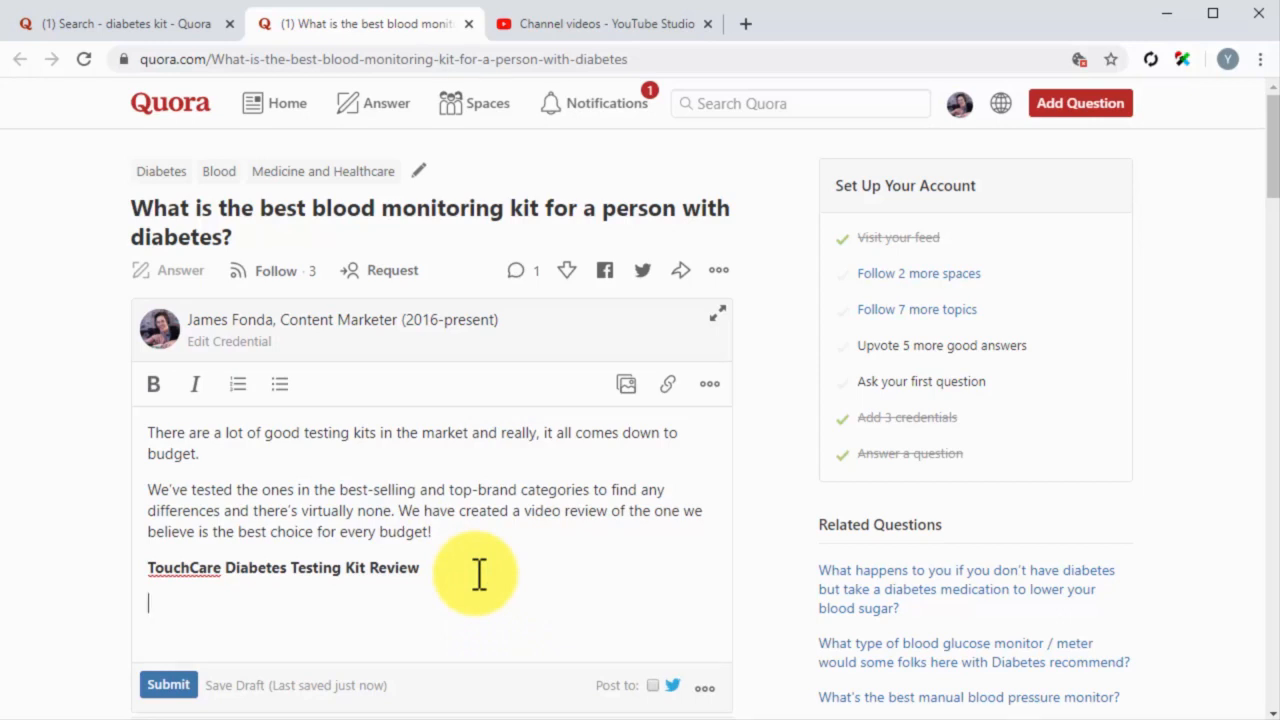
key("ctrl+v")
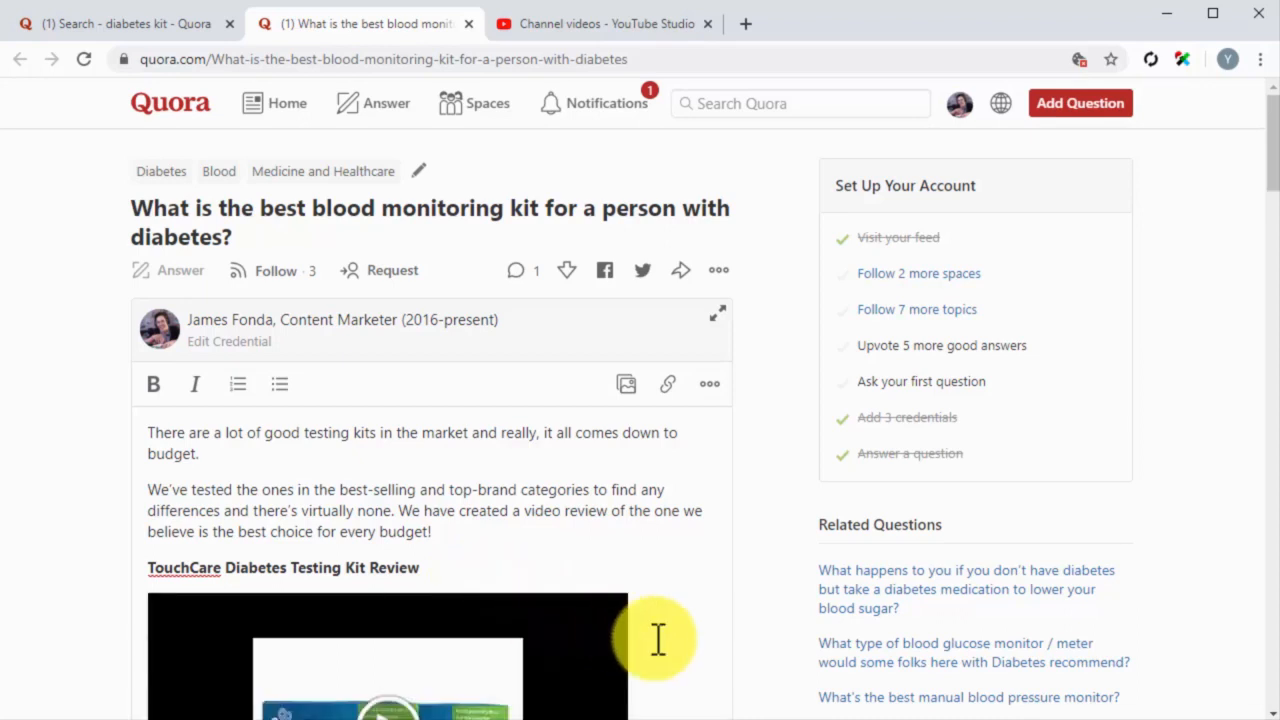
scroll(658, 640, "down", 2)
scroll(657, 640, "down", 1)
scroll(657, 640, "up", 1)
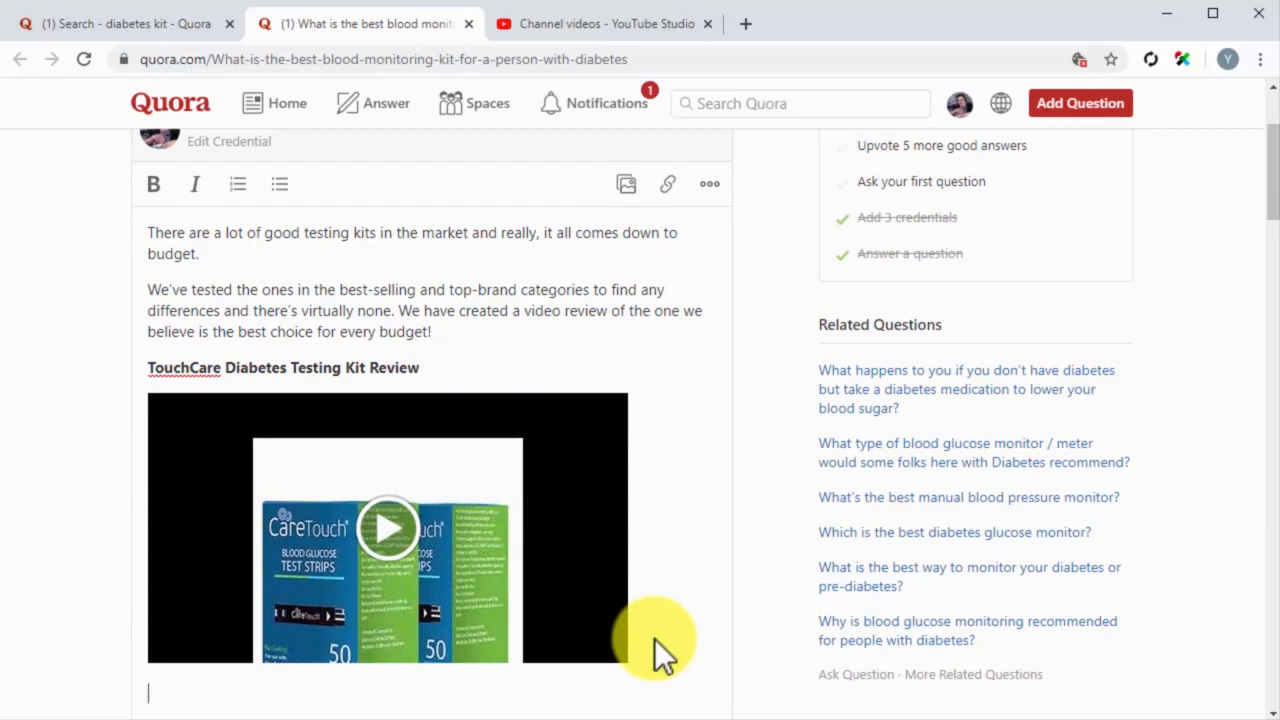
Step: Insert the copied youtu.be address as a link below the embedded video and submit the answer
left_click(668, 186)
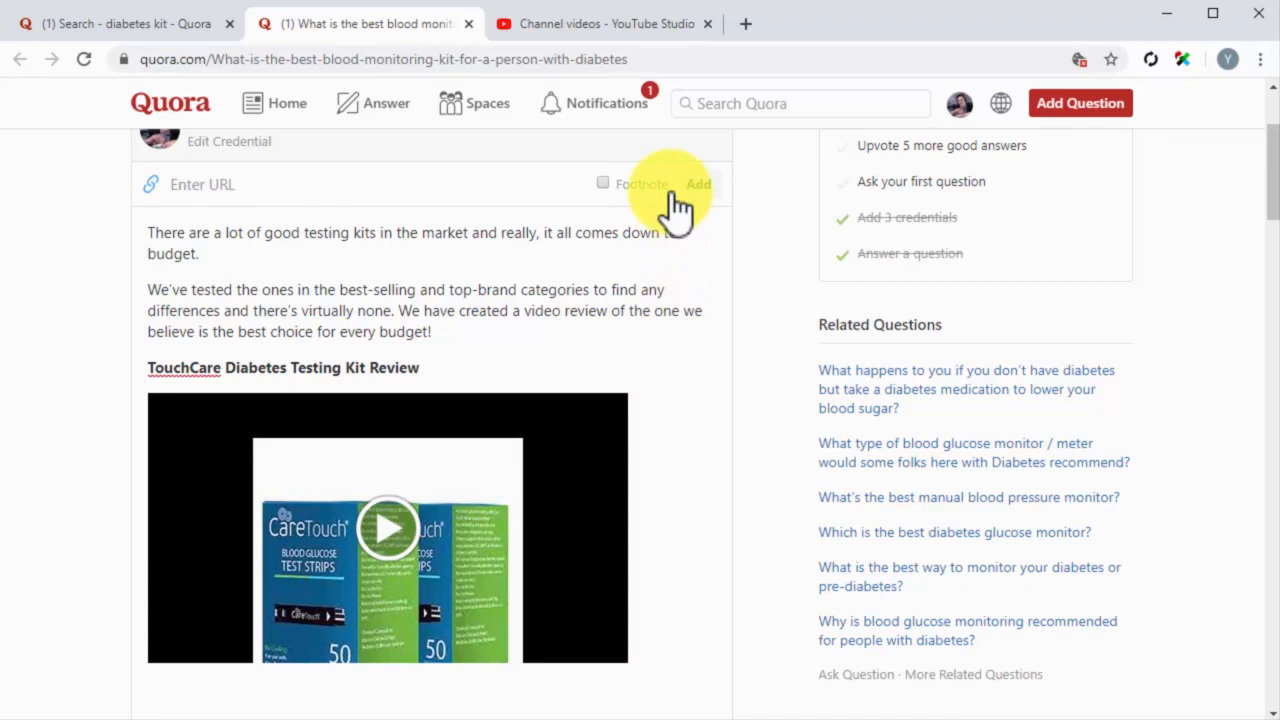
type("https://youtu.be/5-8EpIv6oiw")
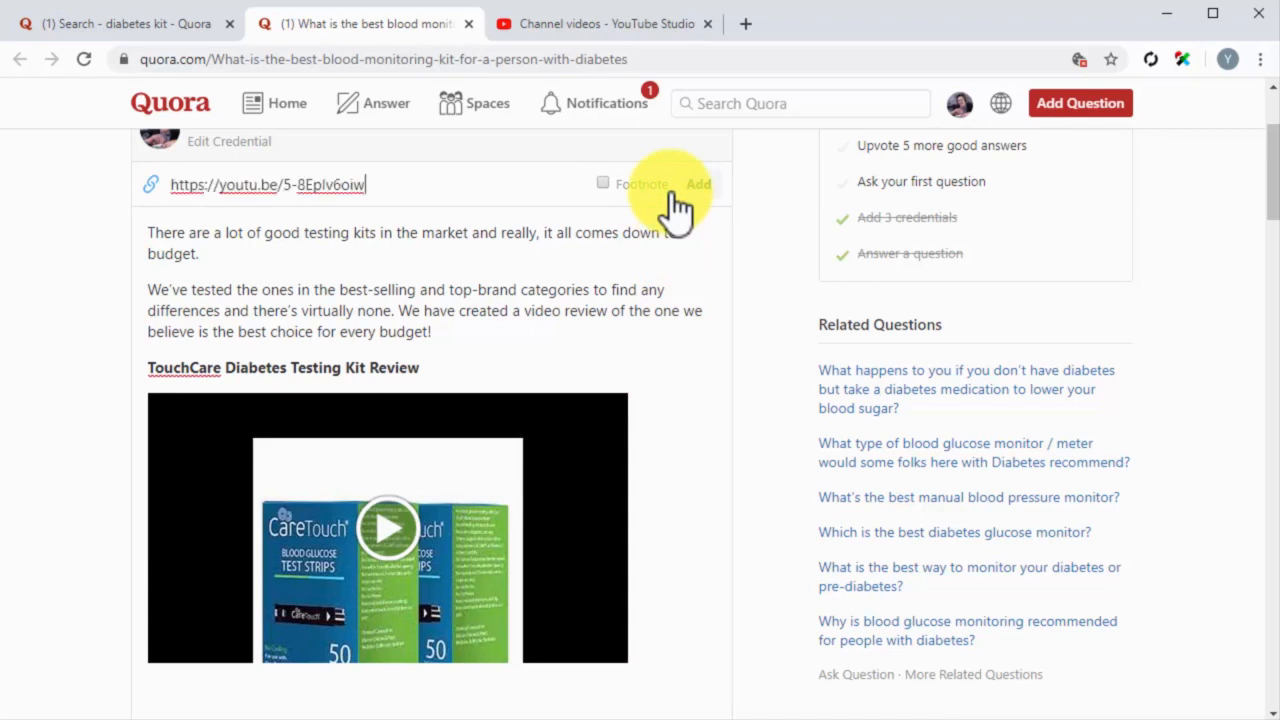
left_click(692, 186)
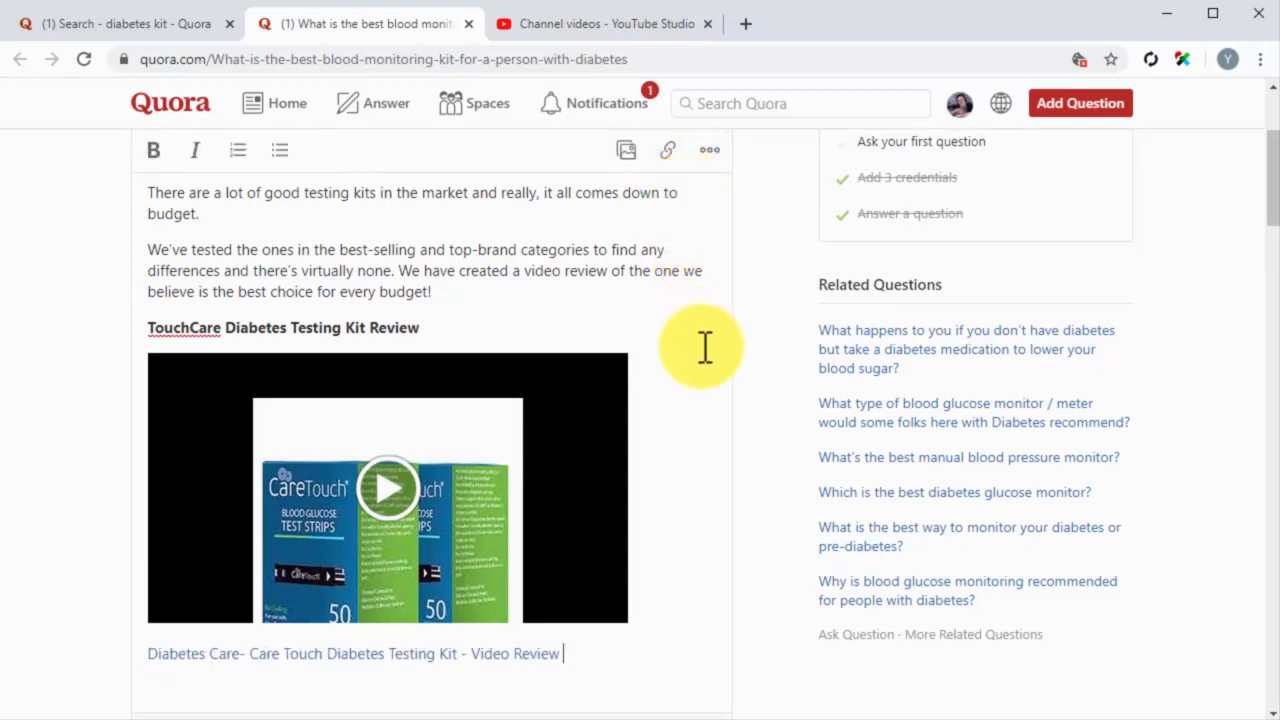
scroll(740, 529, "down", 1)
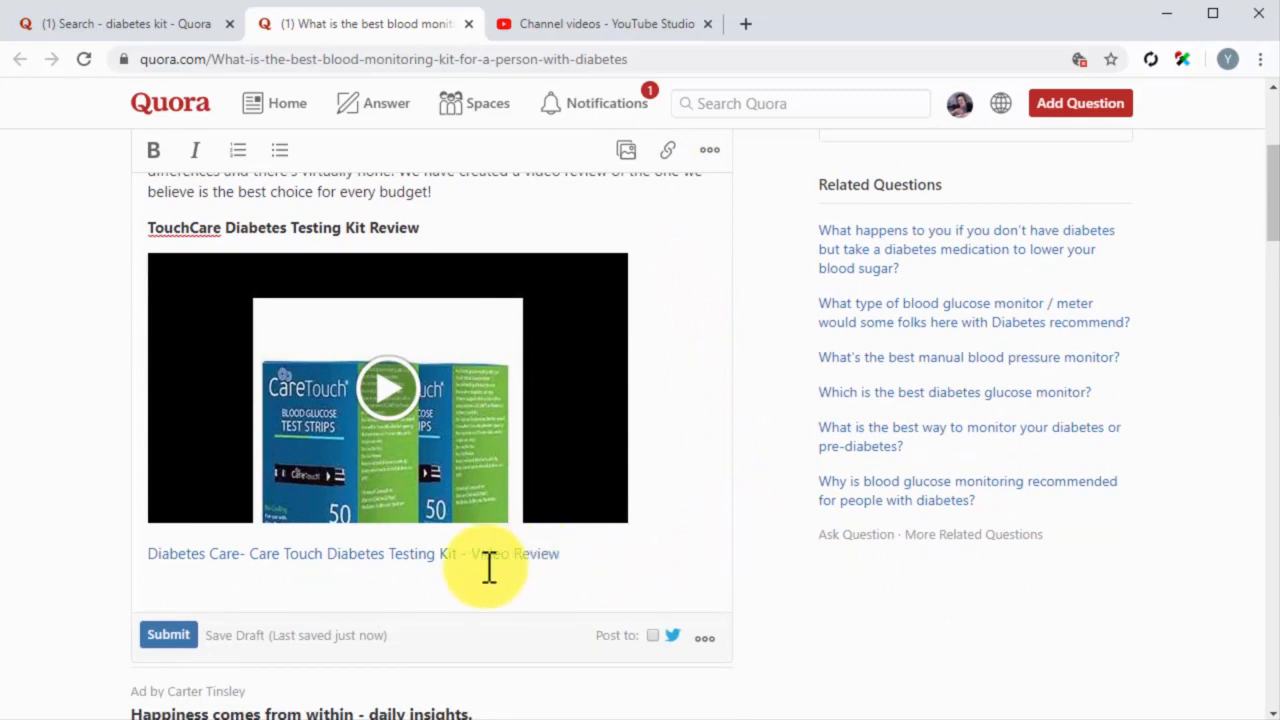
left_click(168, 634)
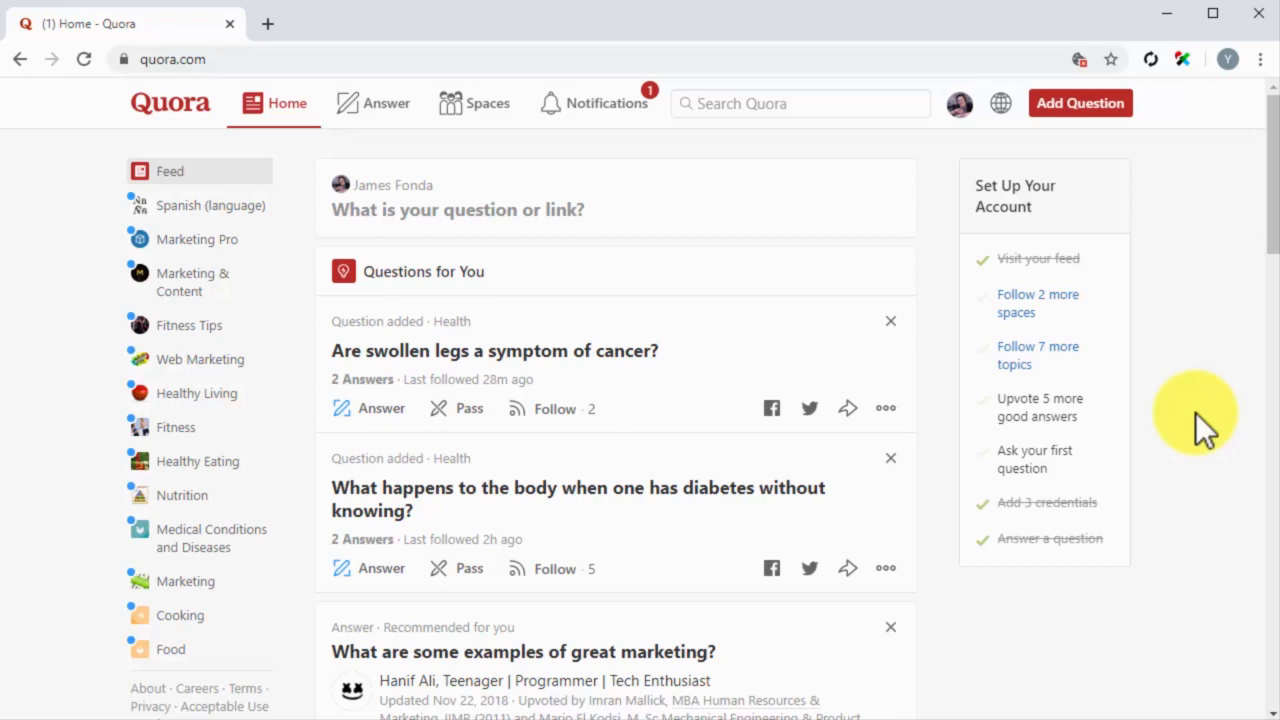
Step: Examine the questions suggested for answering, including the Spanish, Fitness, Content Marketing and Medical Advice groups
left_click(397, 112)
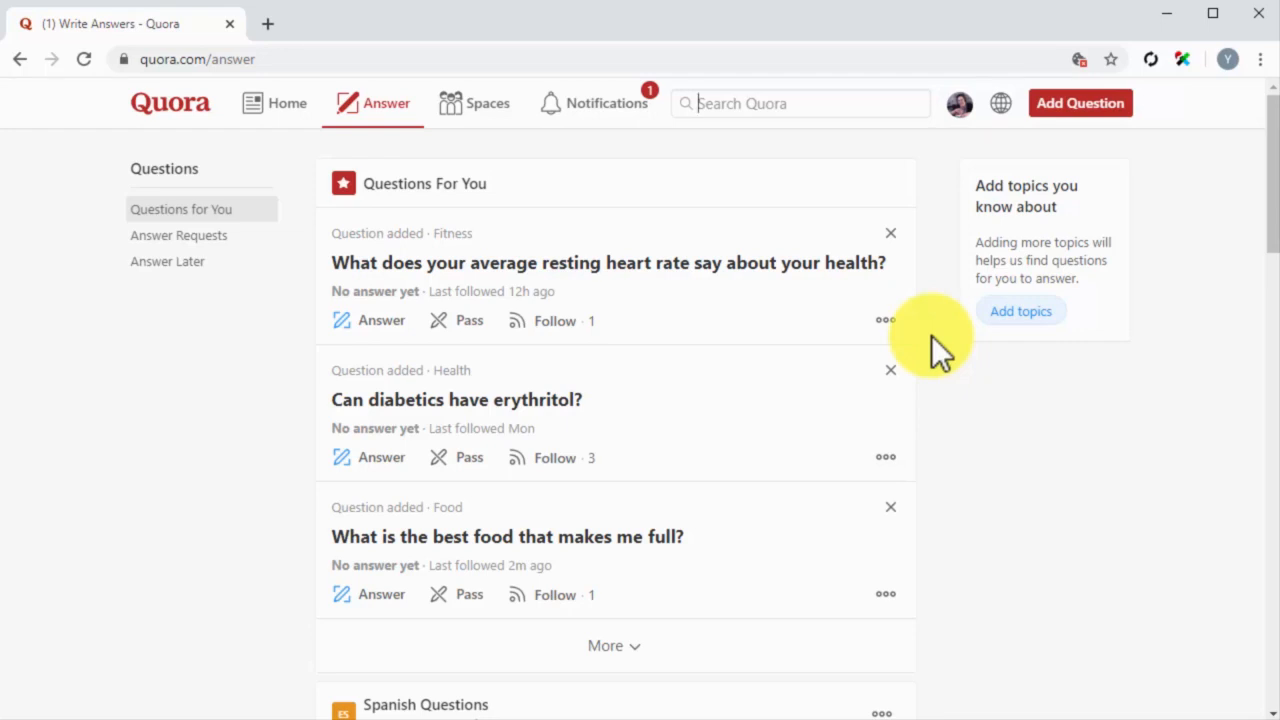
scroll(931, 335, "down", 1)
scroll(931, 335, "down", 1)
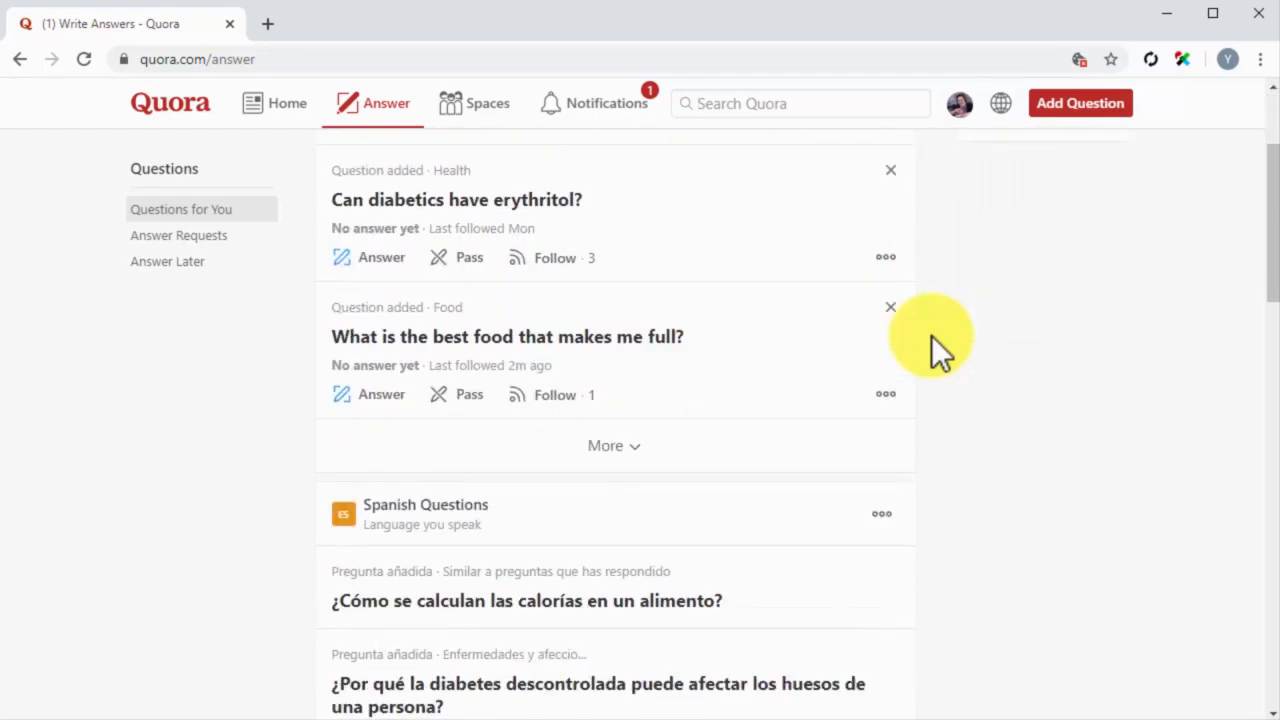
scroll(931, 335, "down", 1)
scroll(931, 335, "down", 2)
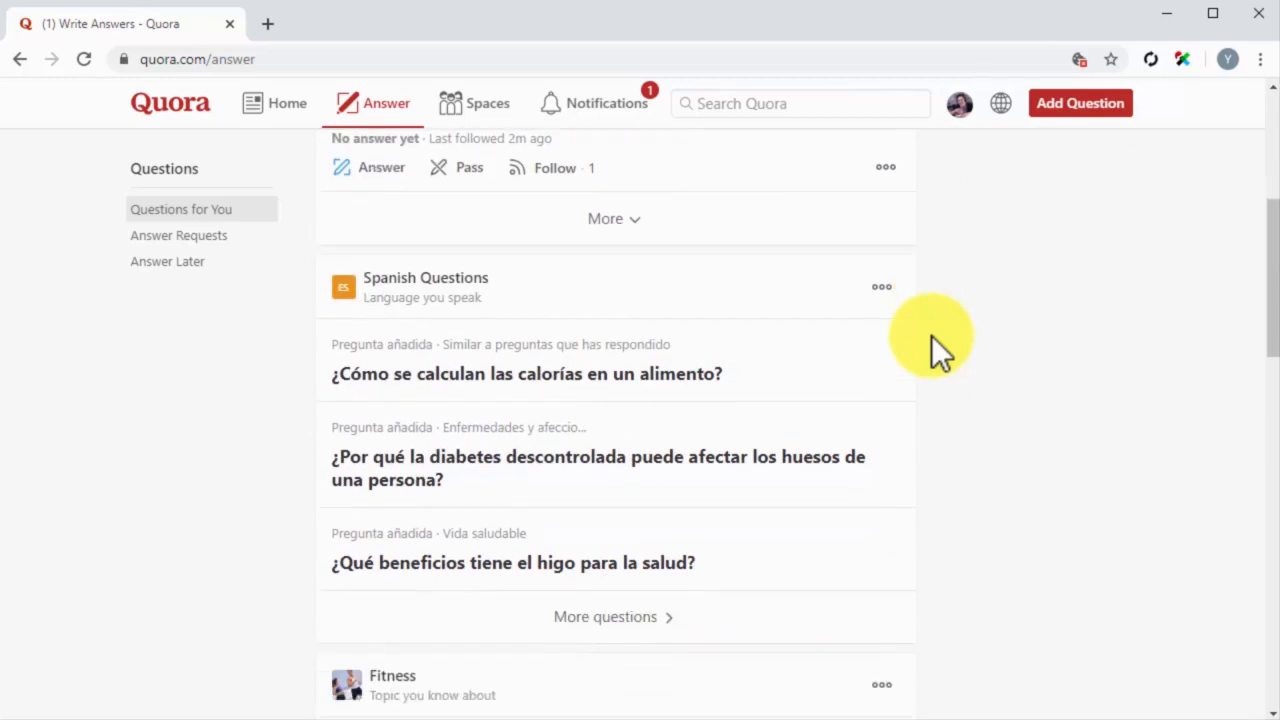
scroll(931, 335, "down", 2)
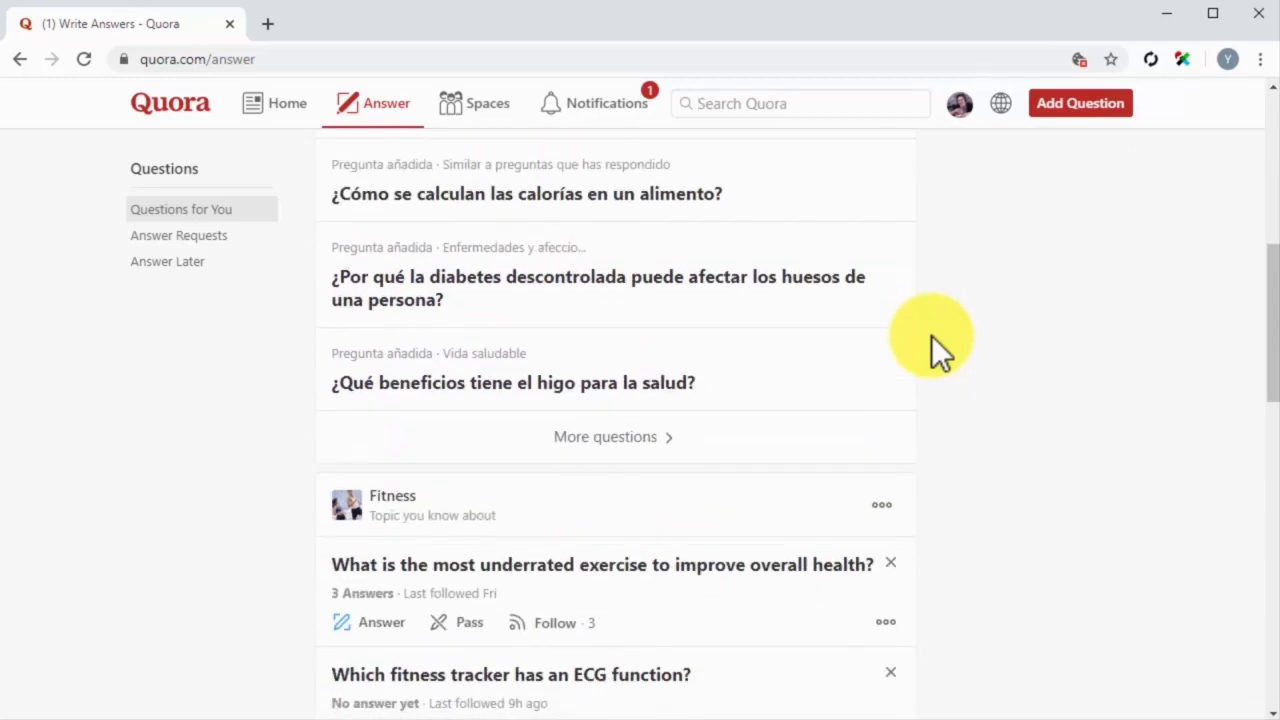
scroll(931, 335, "down", 3)
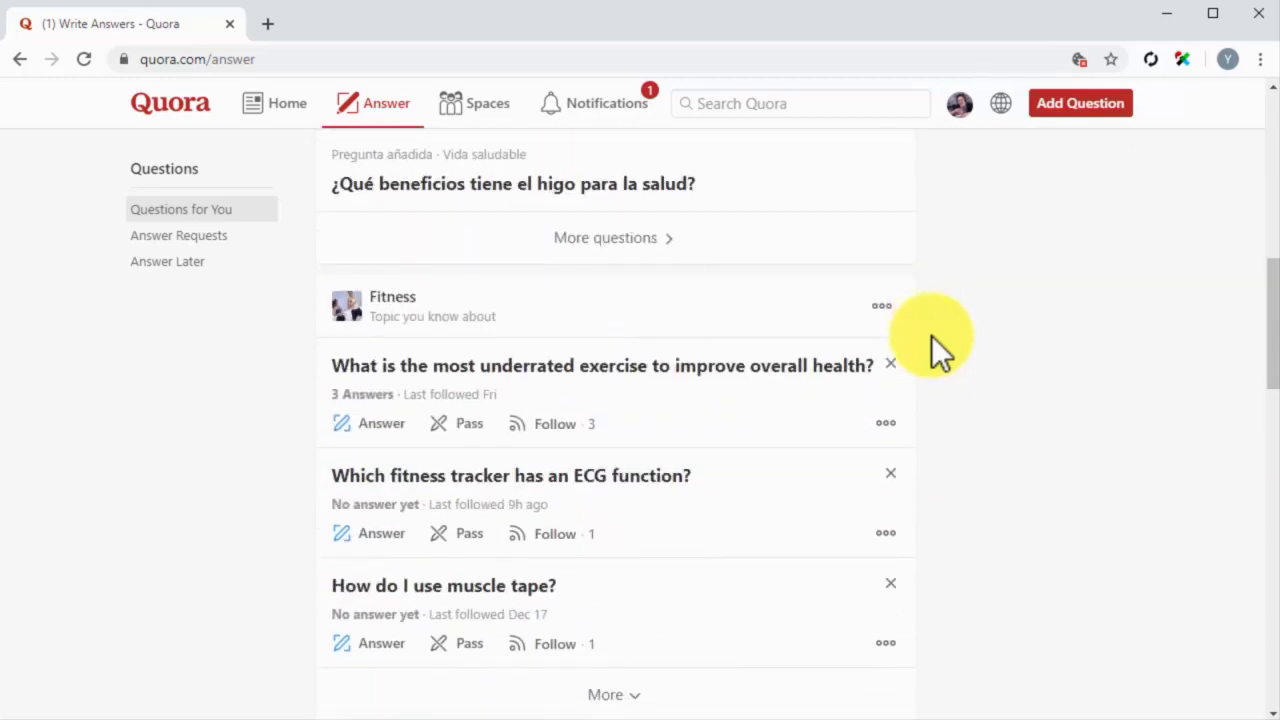
scroll(931, 335, "down", 3)
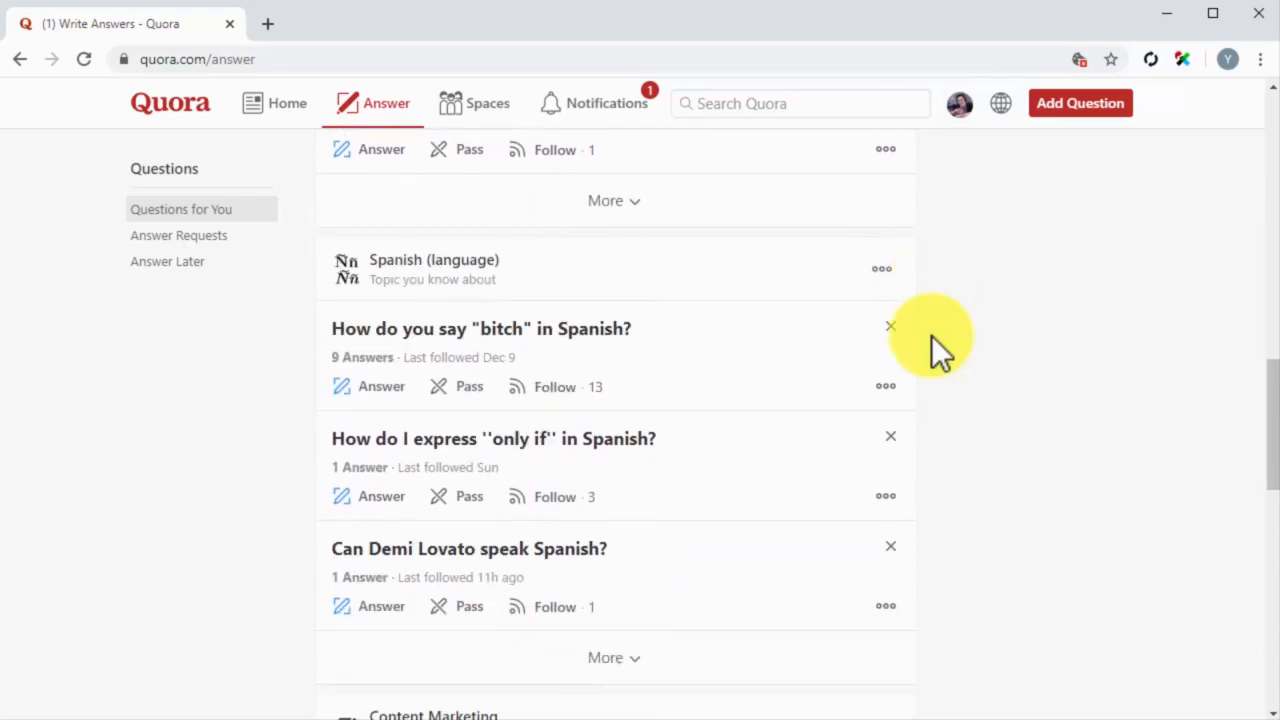
scroll(931, 335, "down", 2)
scroll(940, 350, "down", 1)
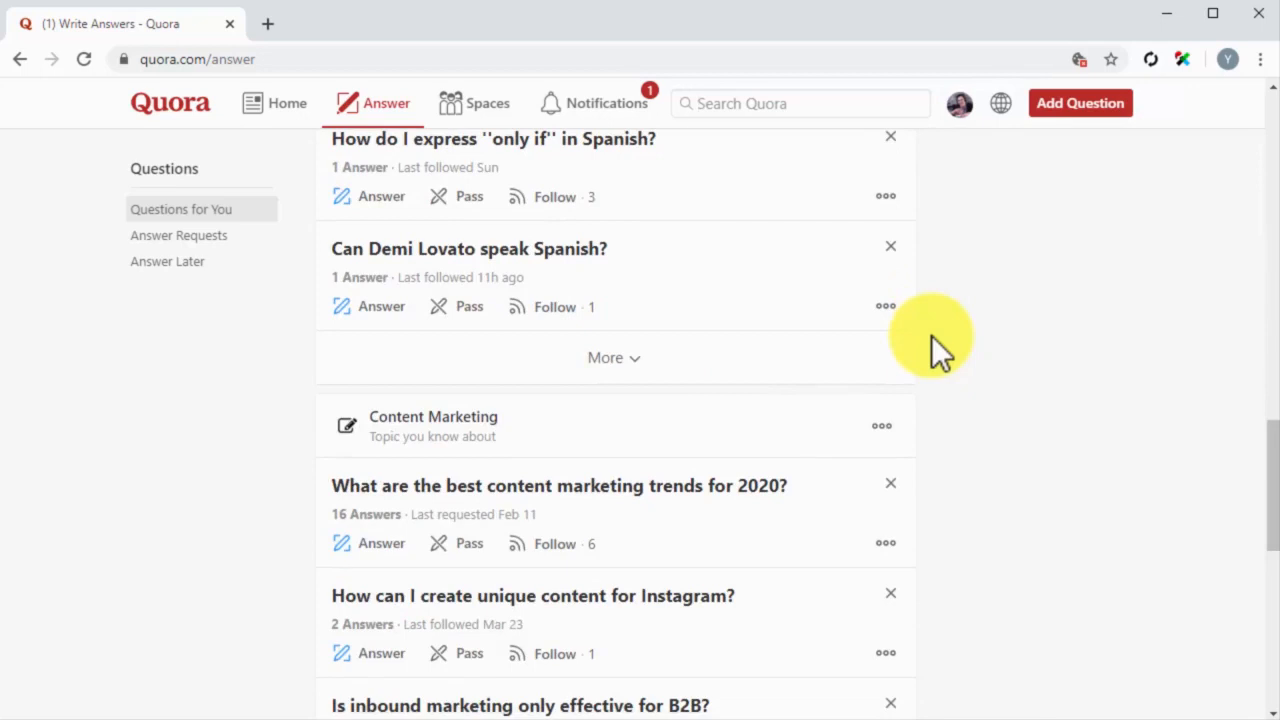
scroll(931, 335, "down", 2)
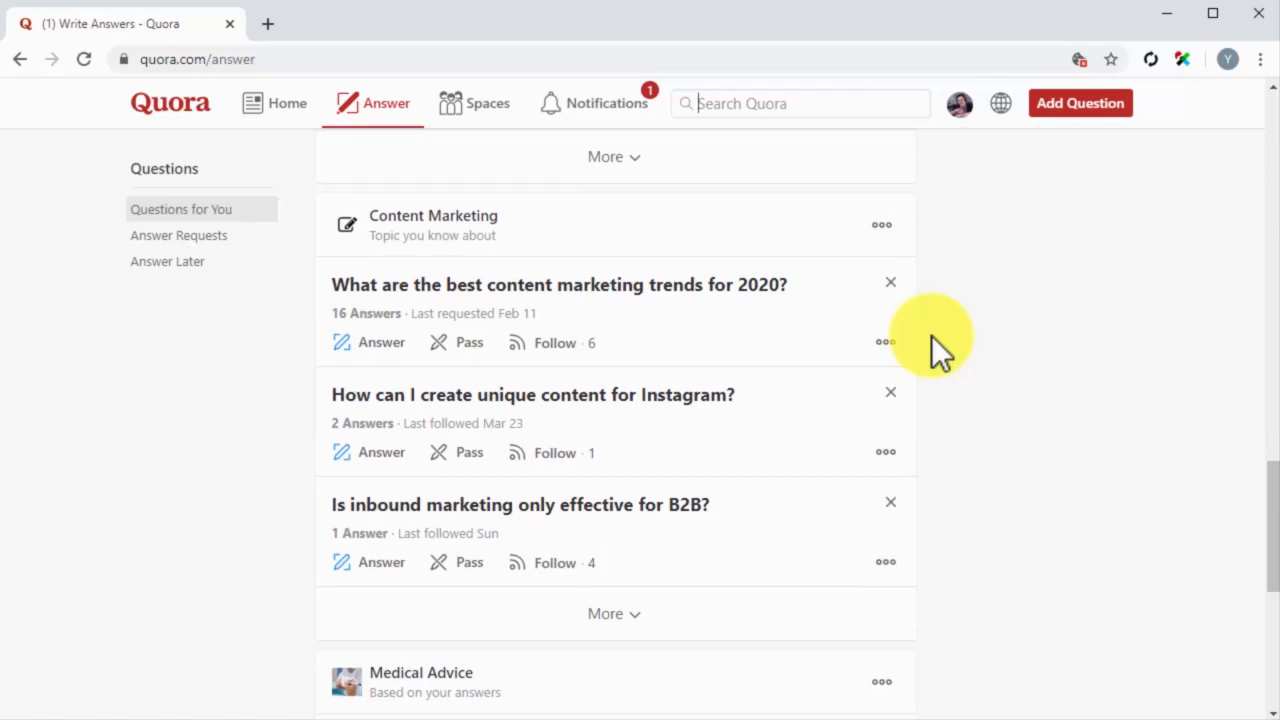
scroll(931, 335, "down", 1)
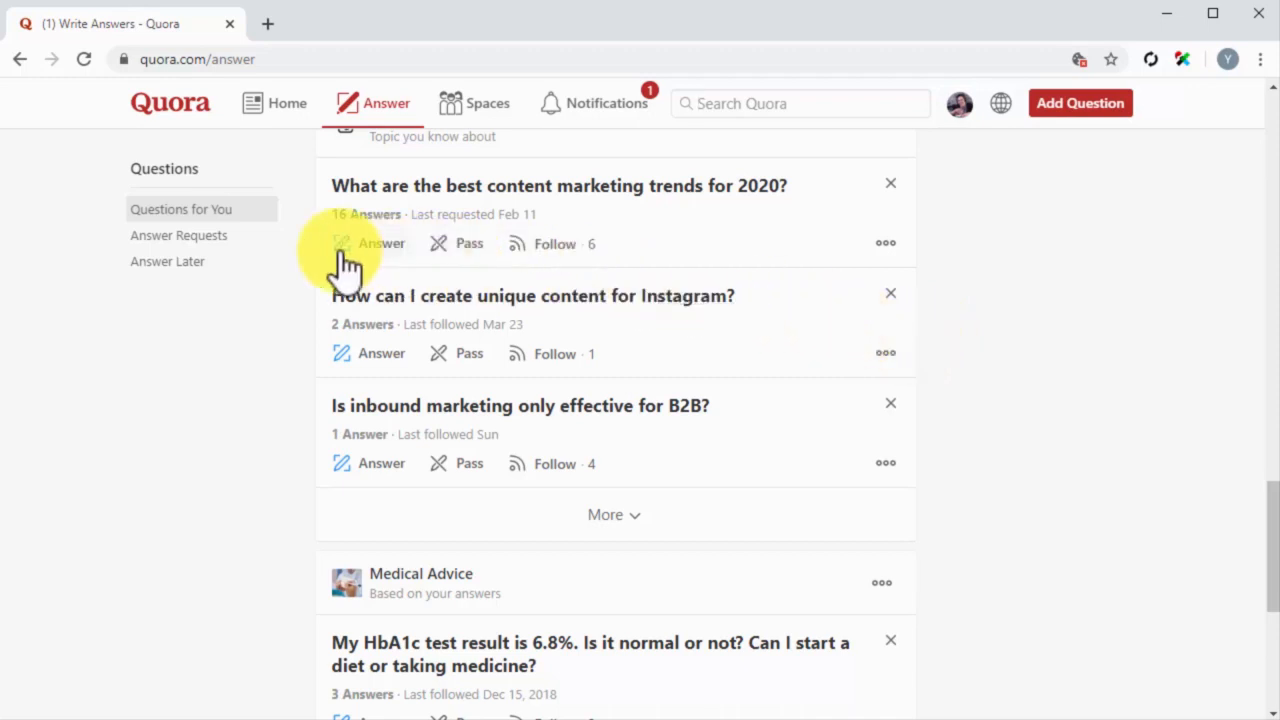
Step: Open the question about 9 hours of sleep for people training in fitness and upvote the answer beginning "Did you eat, 8 hours"
left_click(238, 240)
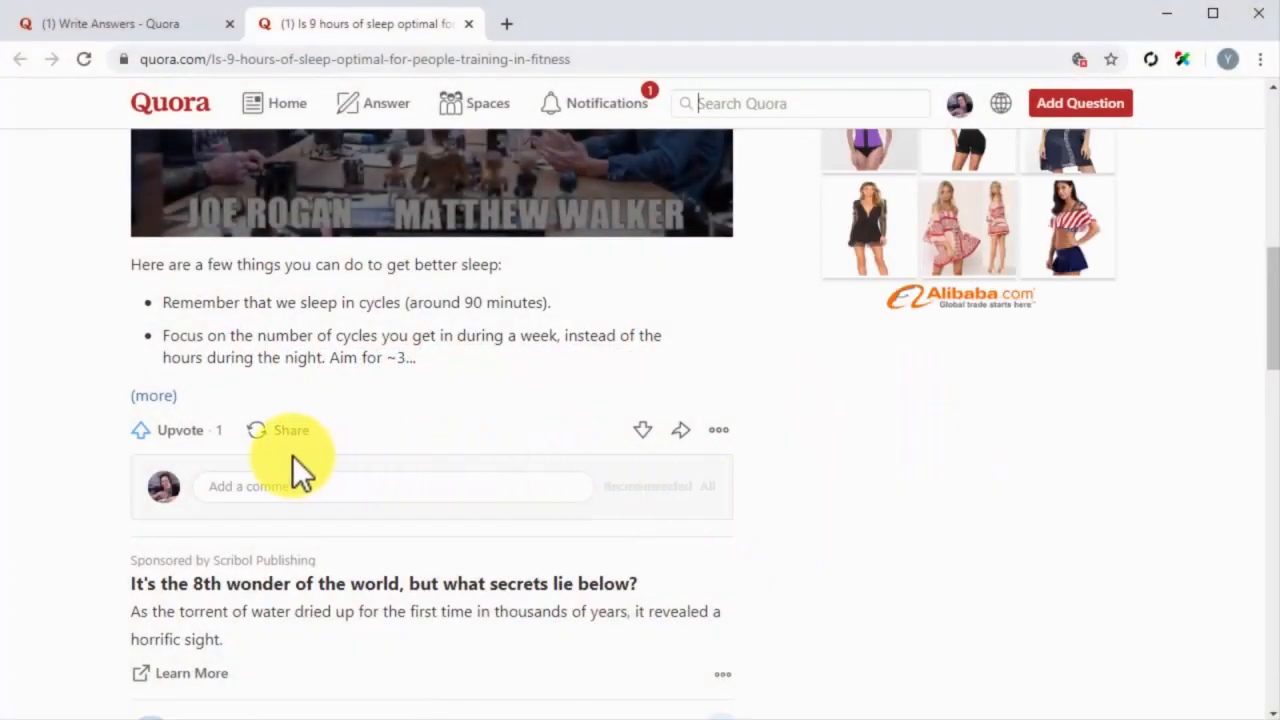
scroll(293, 459, "down", 5)
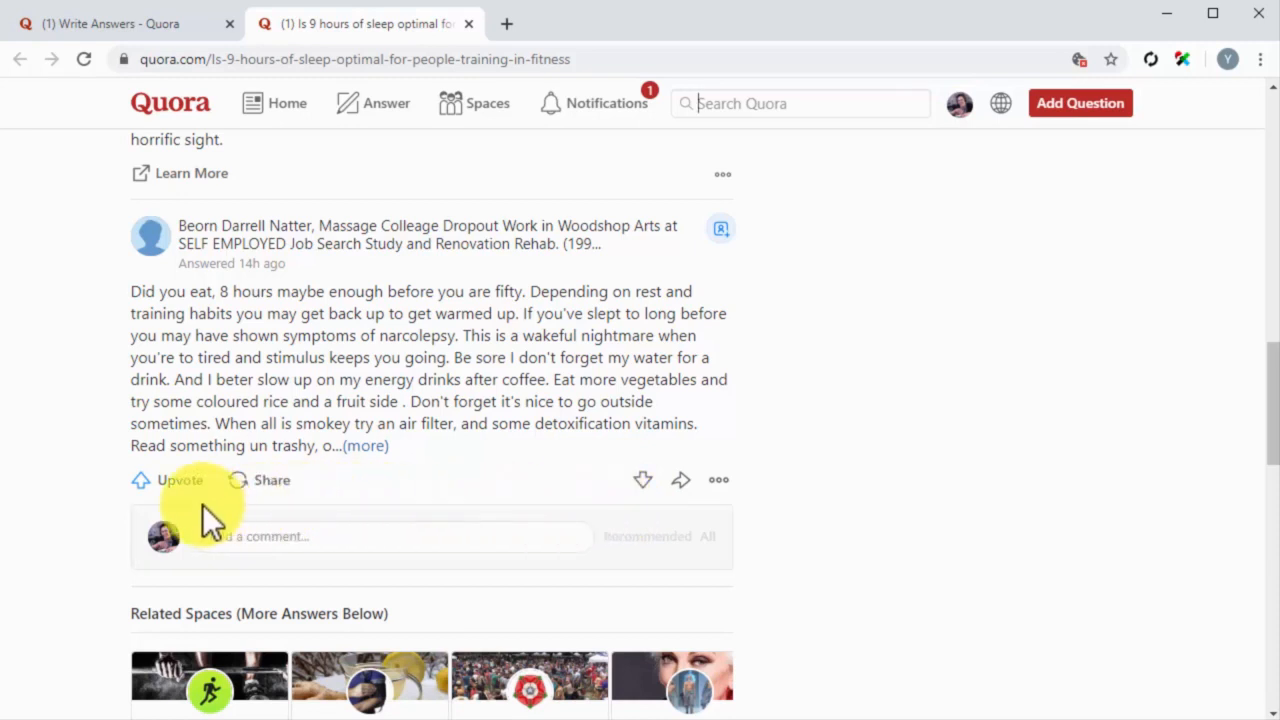
left_click(182, 481)
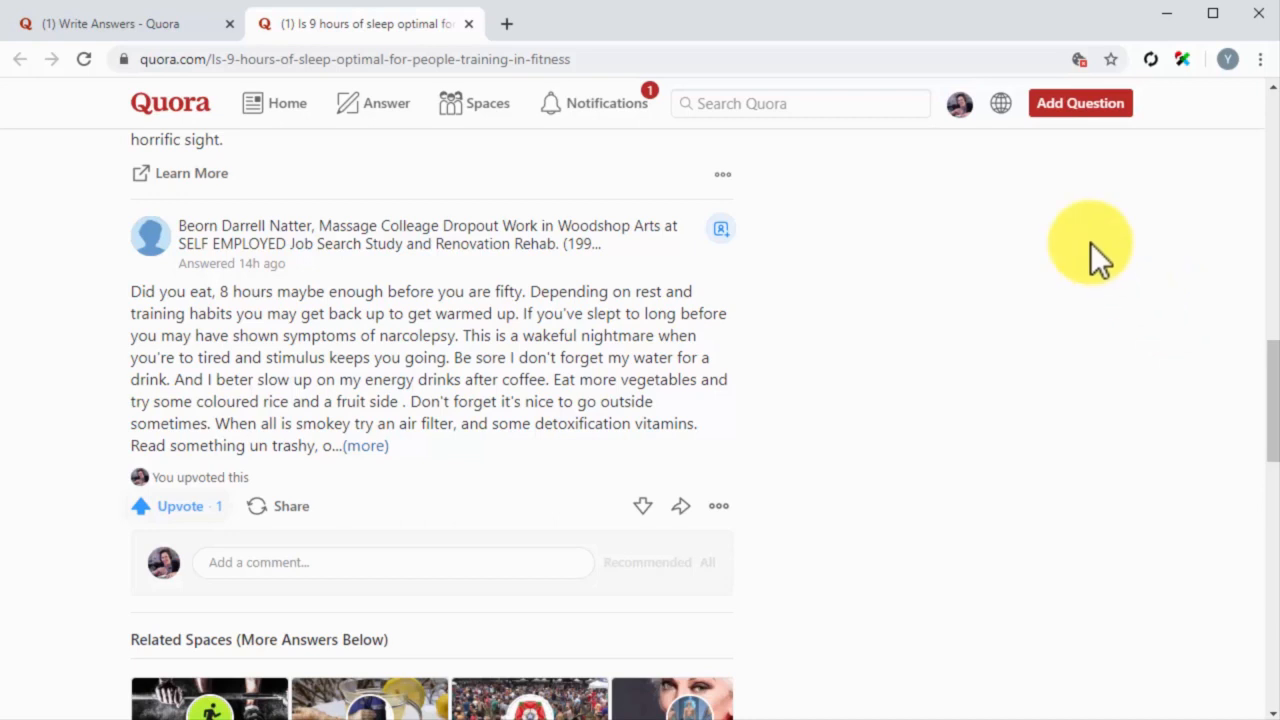
Step: Open the account's own content list and filter it to answers only
left_click(968, 112)
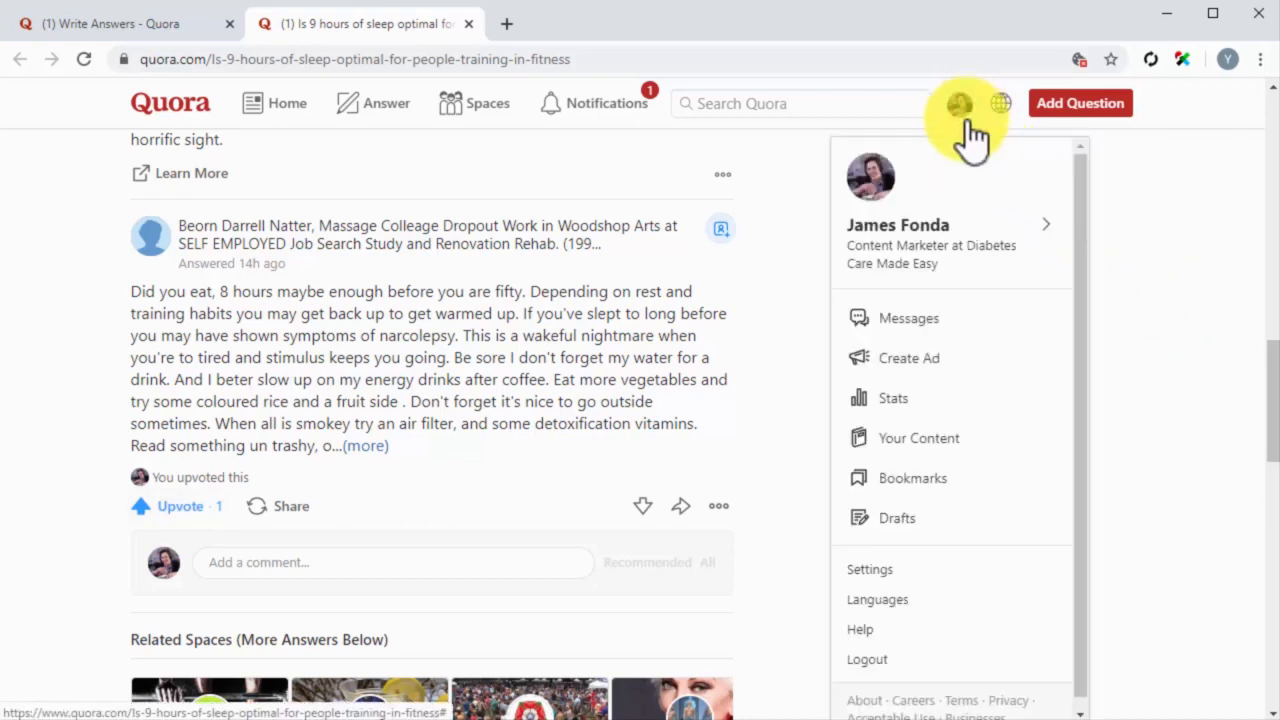
left_click(920, 440)
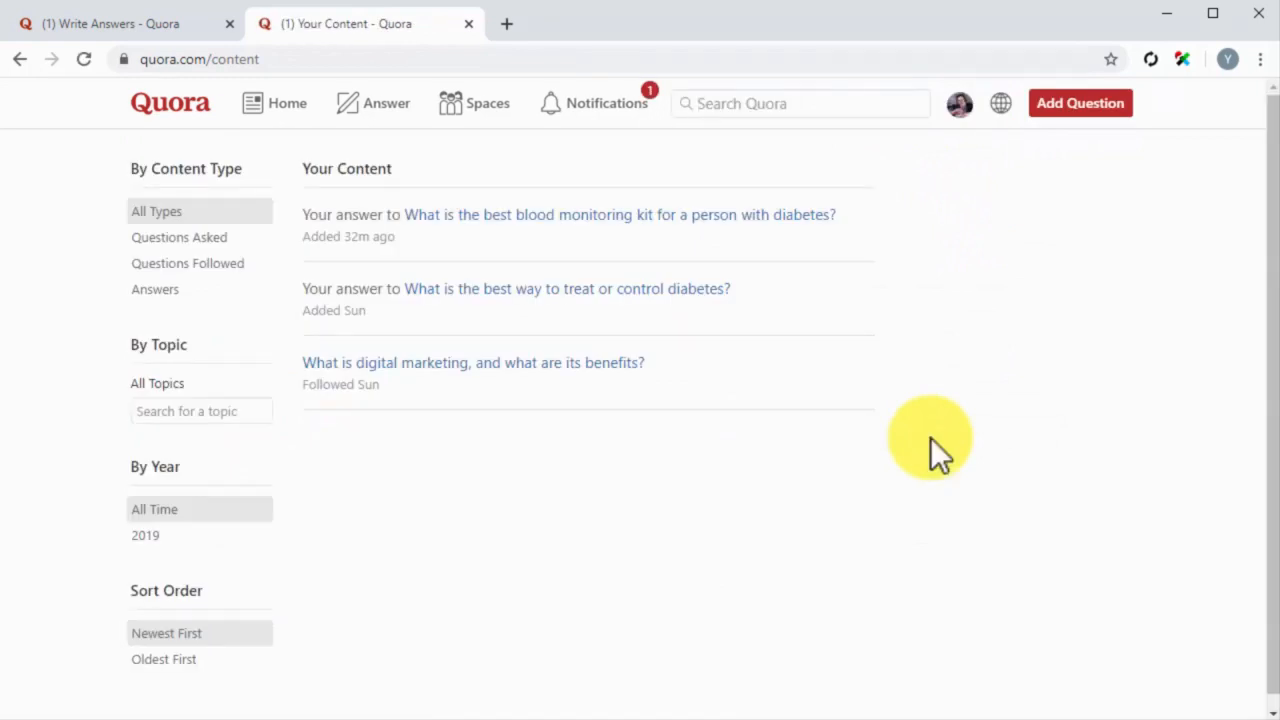
left_click(218, 294)
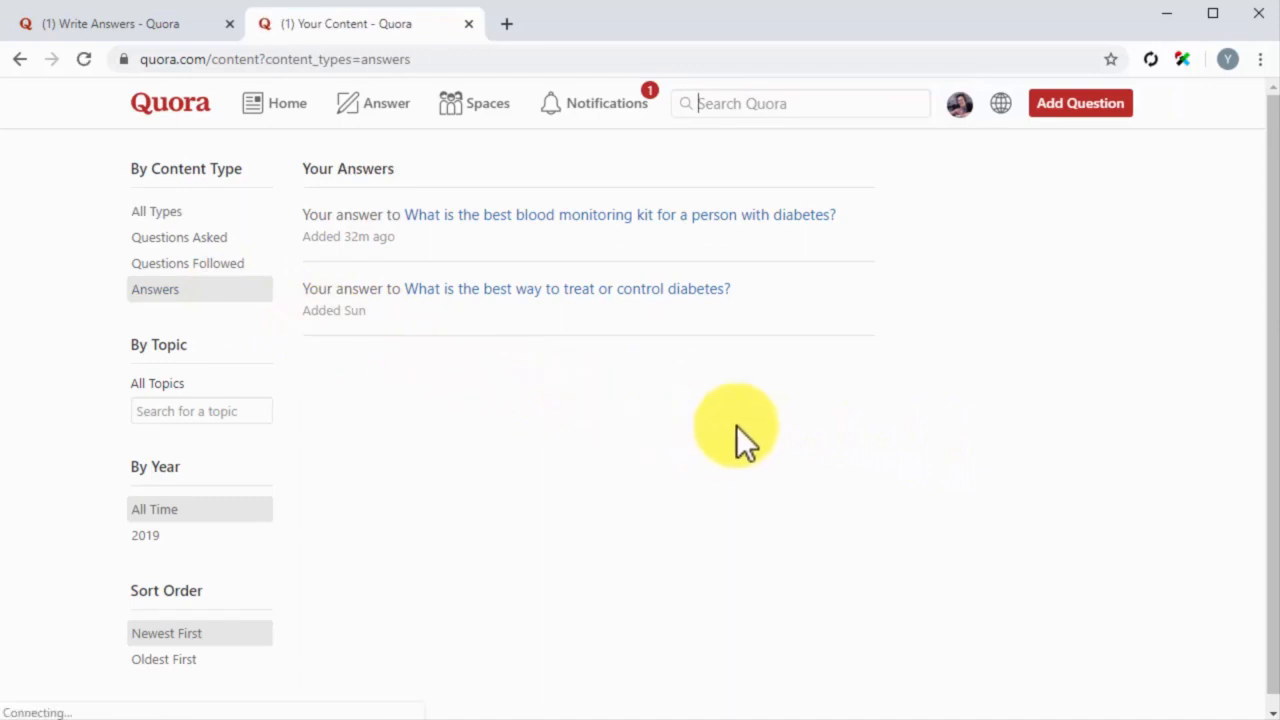
Step: Open the own answer to "What is the best way to treat or control diabetes?" in edit mode and look through it
left_click(704, 288)
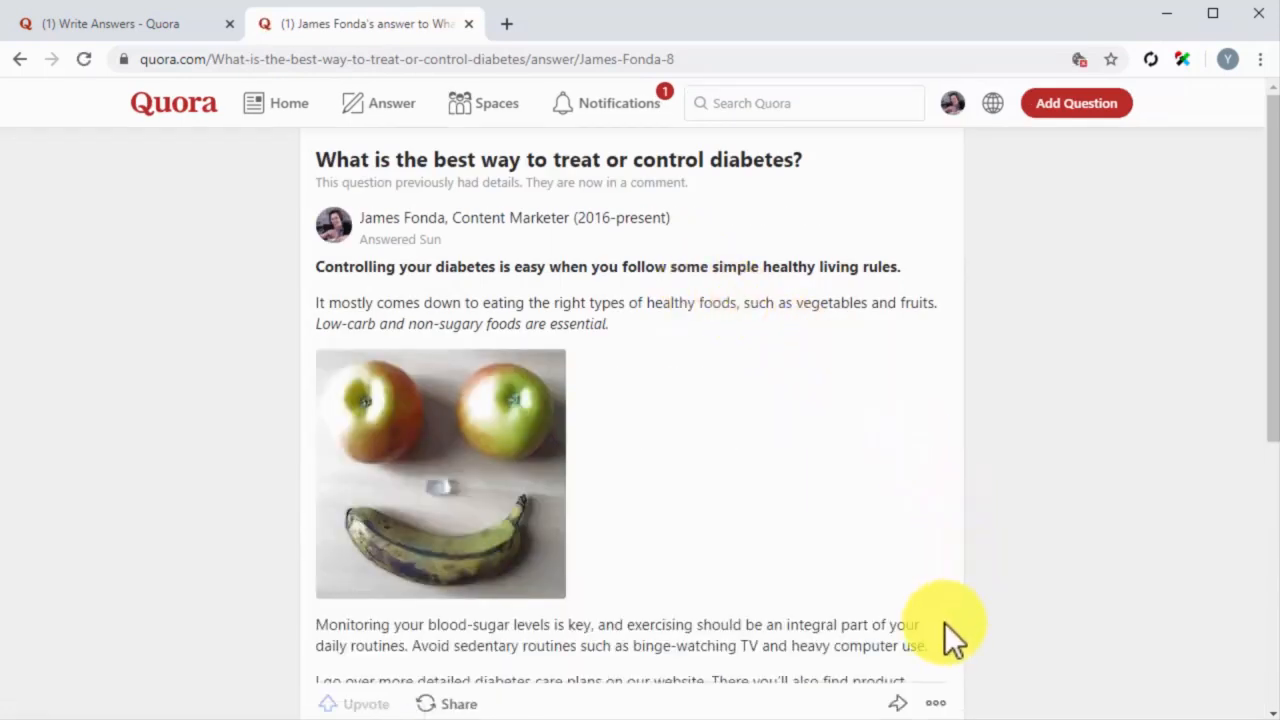
left_click(935, 703)
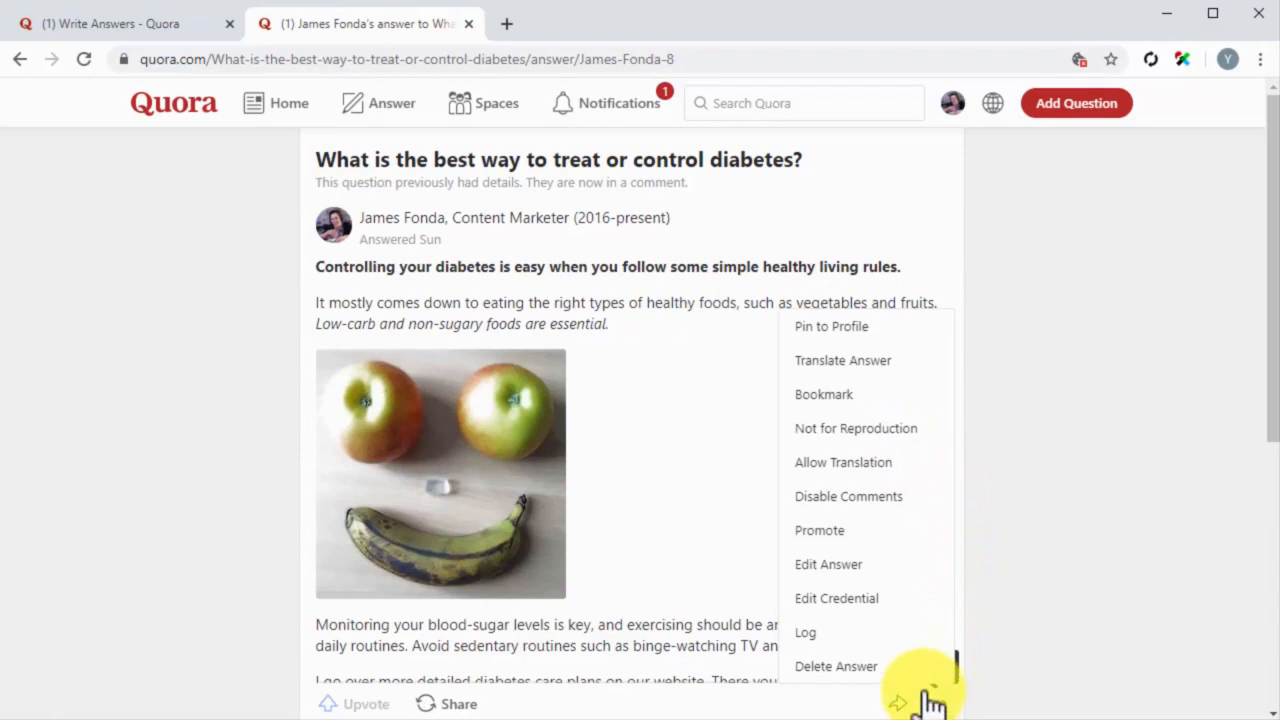
left_click(881, 572)
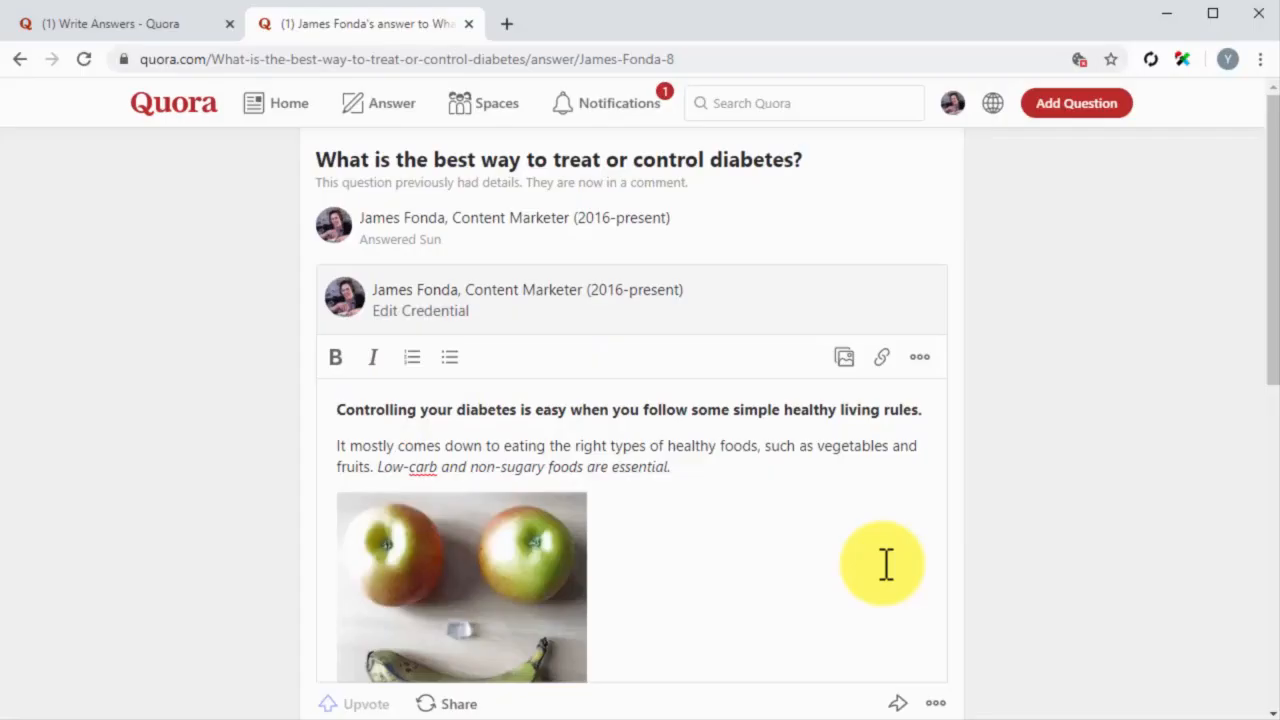
scroll(886, 563, "down", 2)
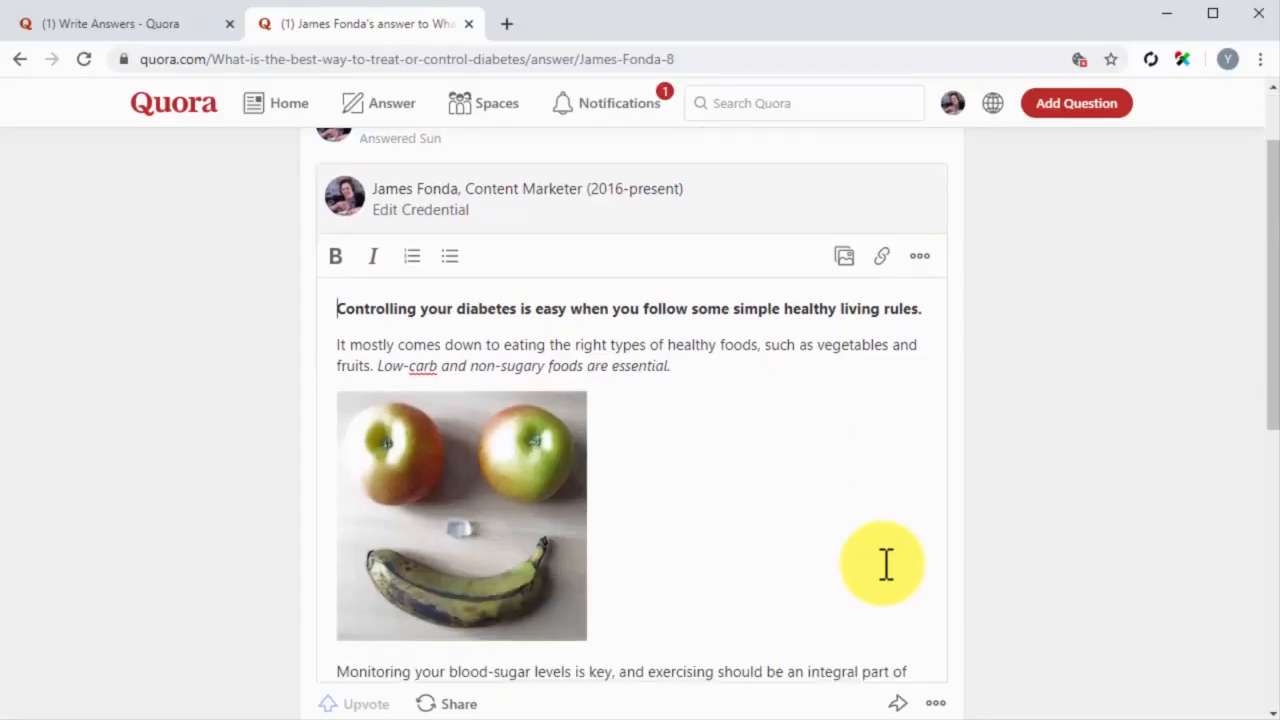
scroll(886, 563, "down", 2)
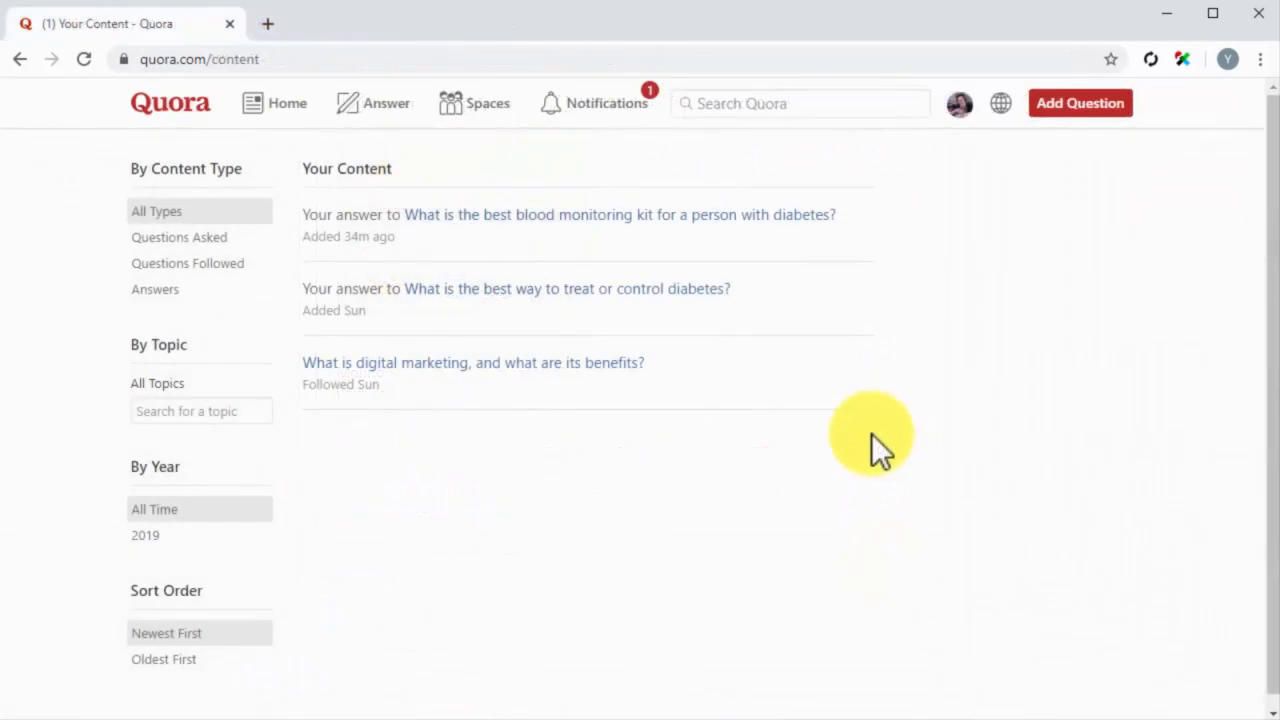
Step: Pin the own answer to "What is the best way to treat or control diabetes?" to the profile and open the profile page
left_click(230, 292)
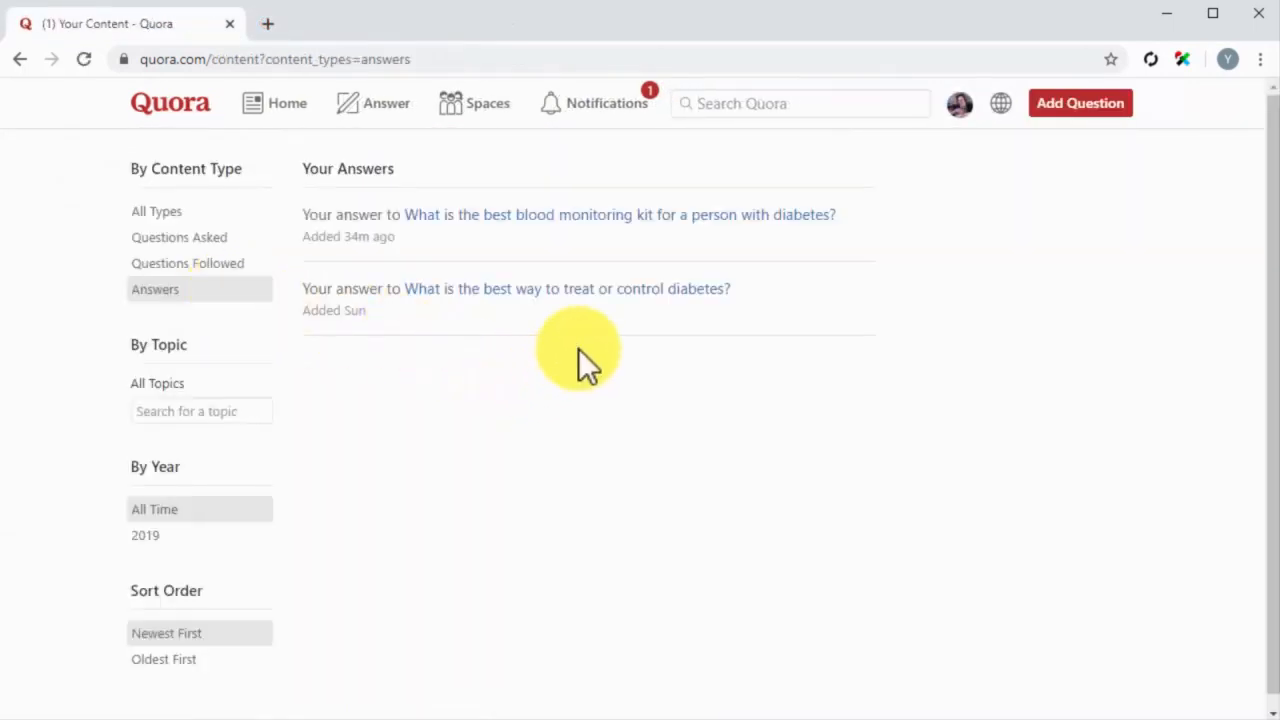
left_click(635, 290)
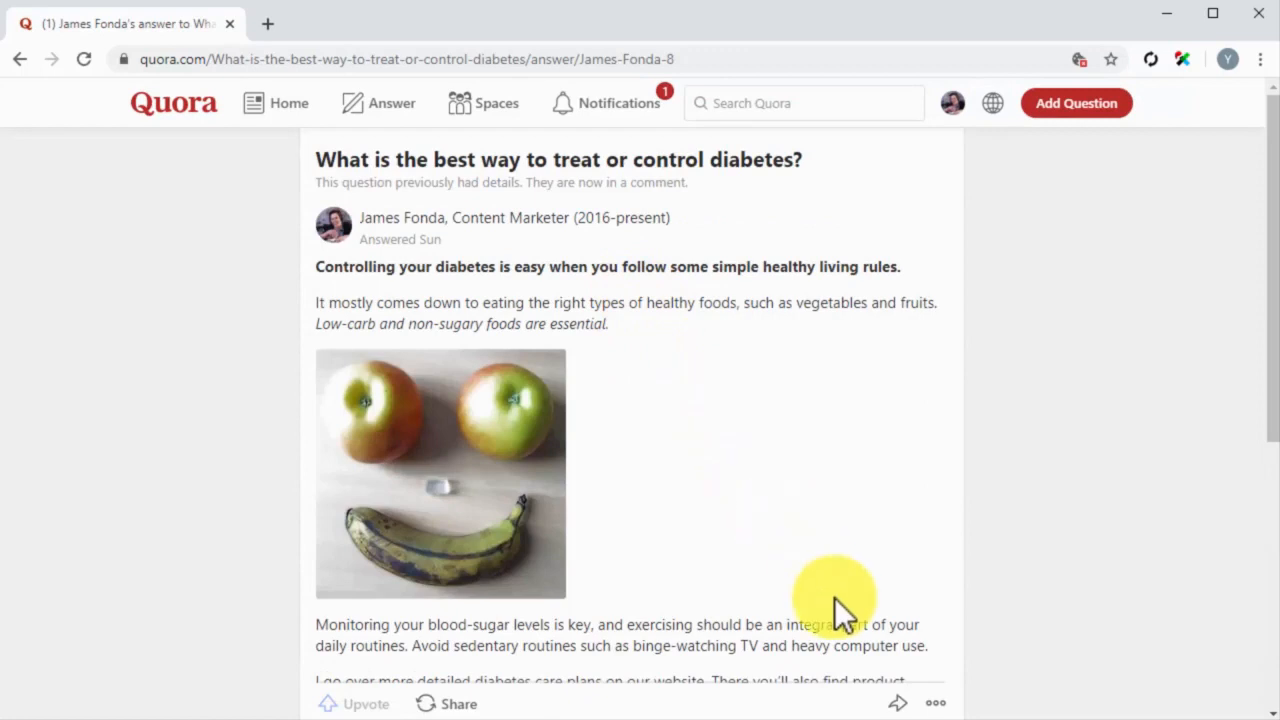
left_click(935, 703)
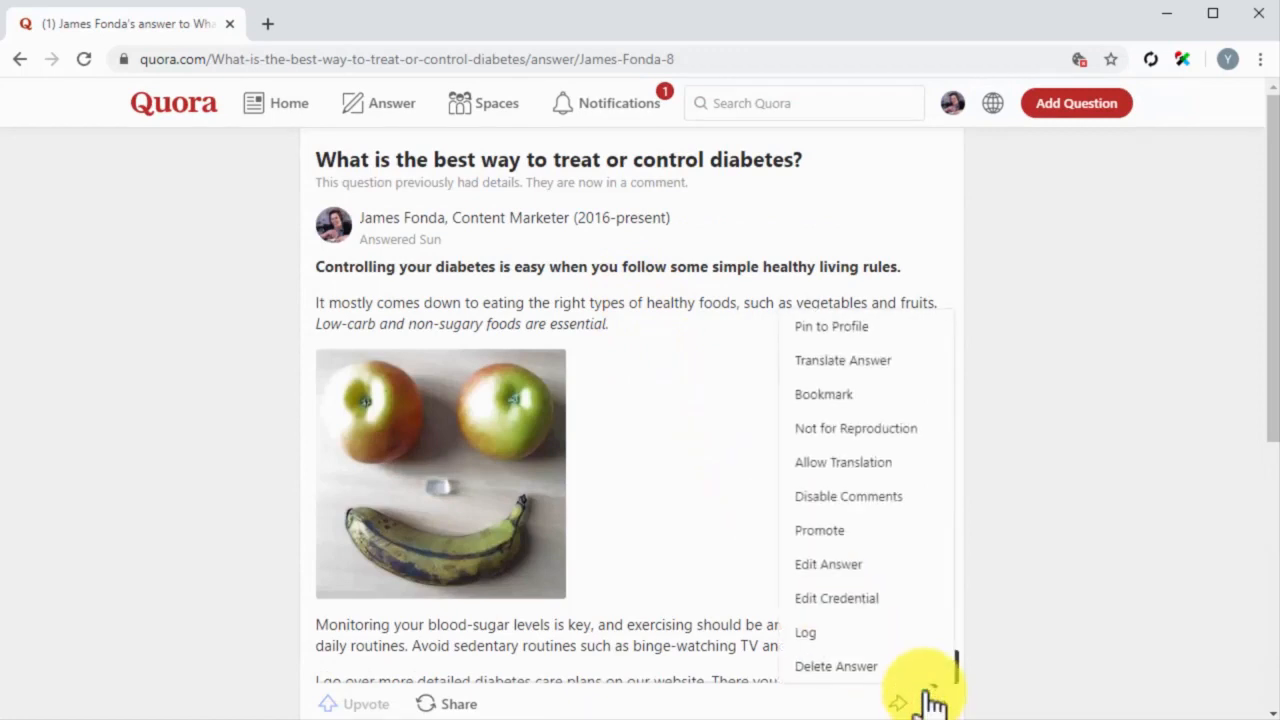
left_click(904, 328)
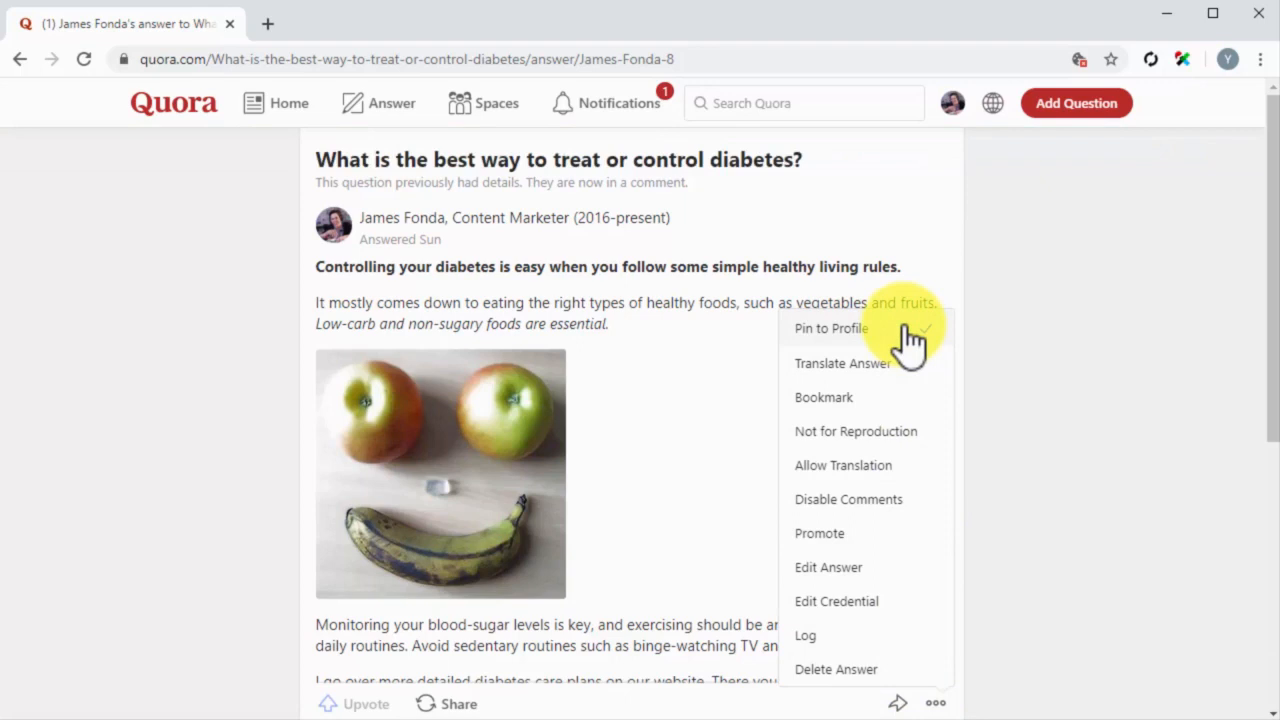
left_click(951, 104)
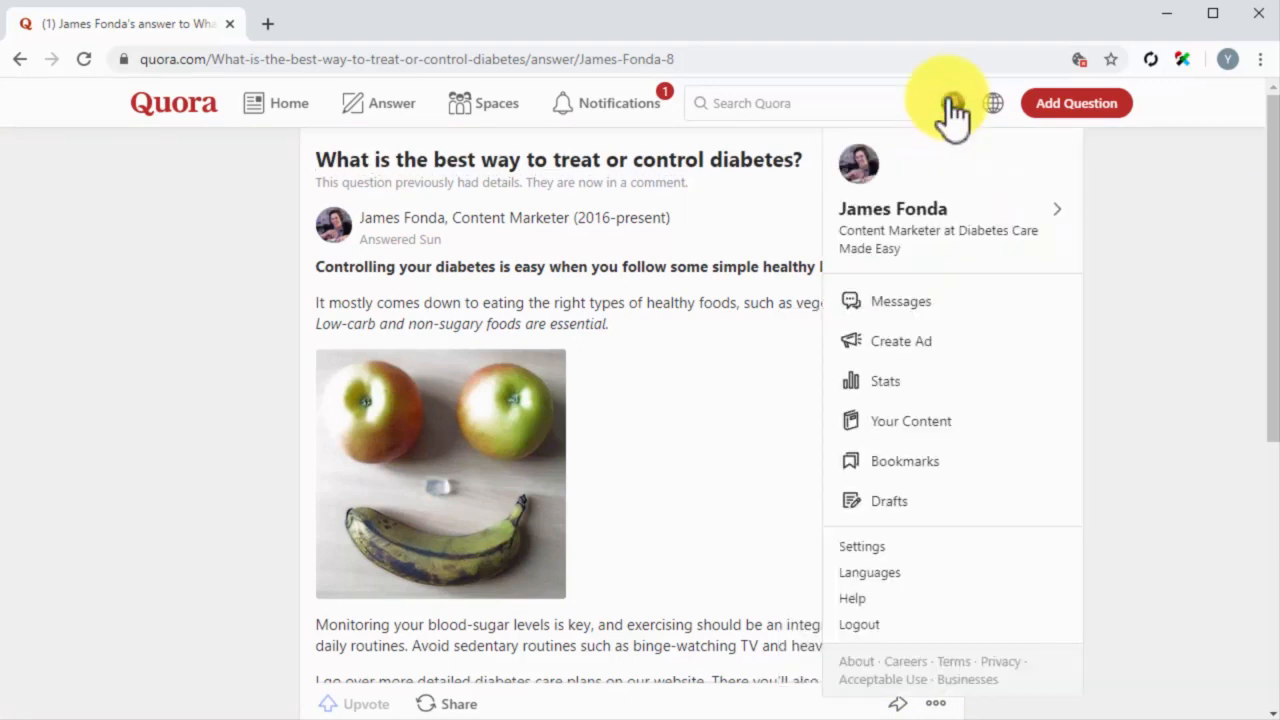
left_click(932, 222)
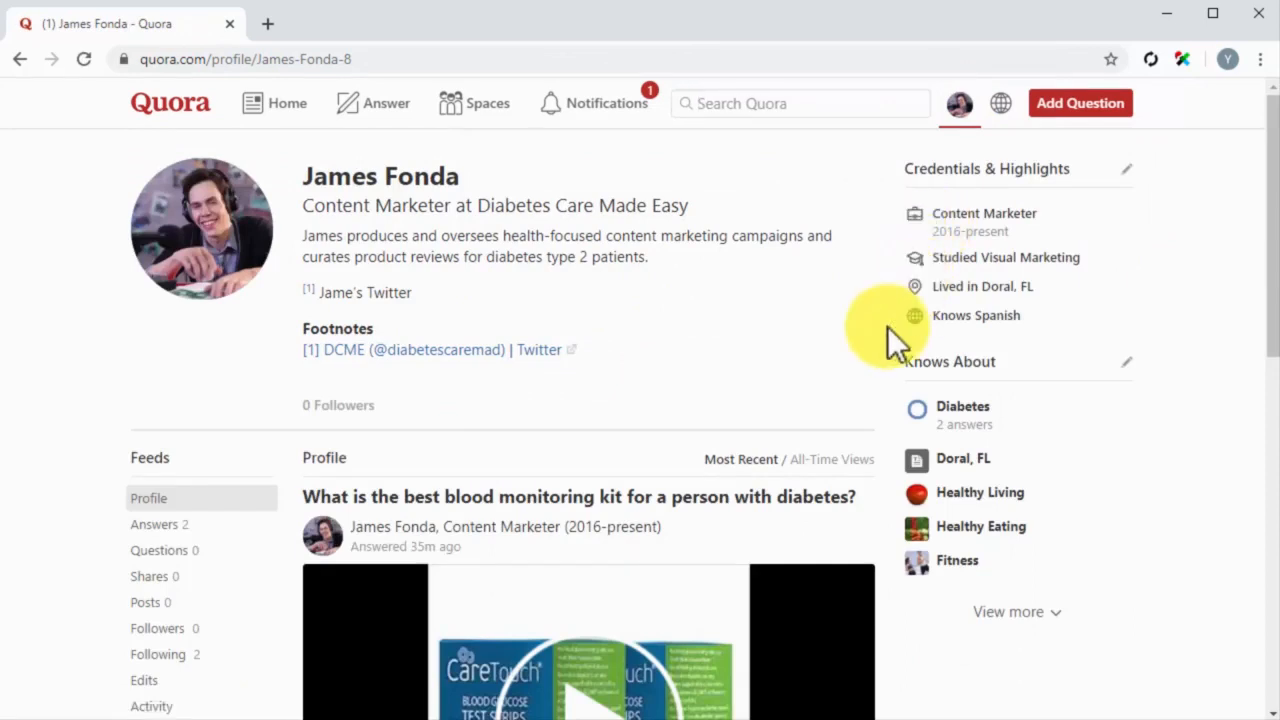
scroll(860, 381, "down", 2)
scroll(860, 381, "down", 1)
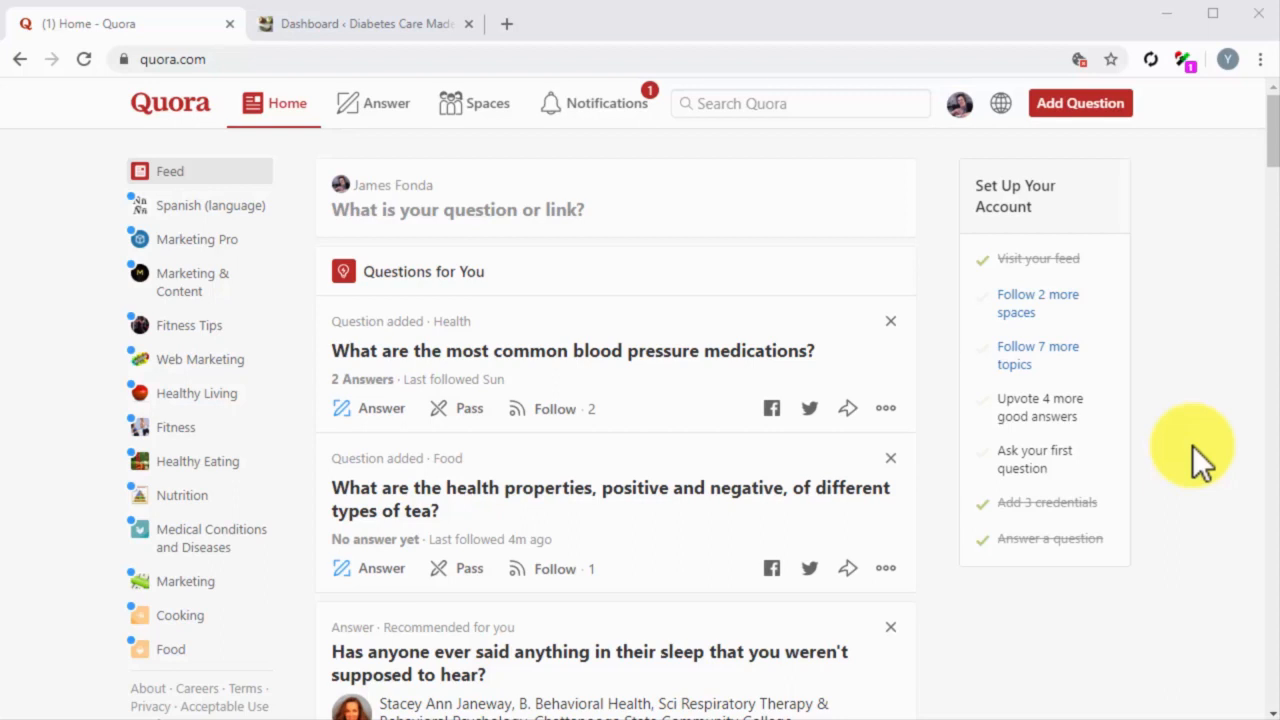
Step: Switch to the WordPress site, view the published post "5 Simple Diabetes Care Tips And Best Practices You Won't Believe People Are Ignoring" and skim it
left_click(404, 23)
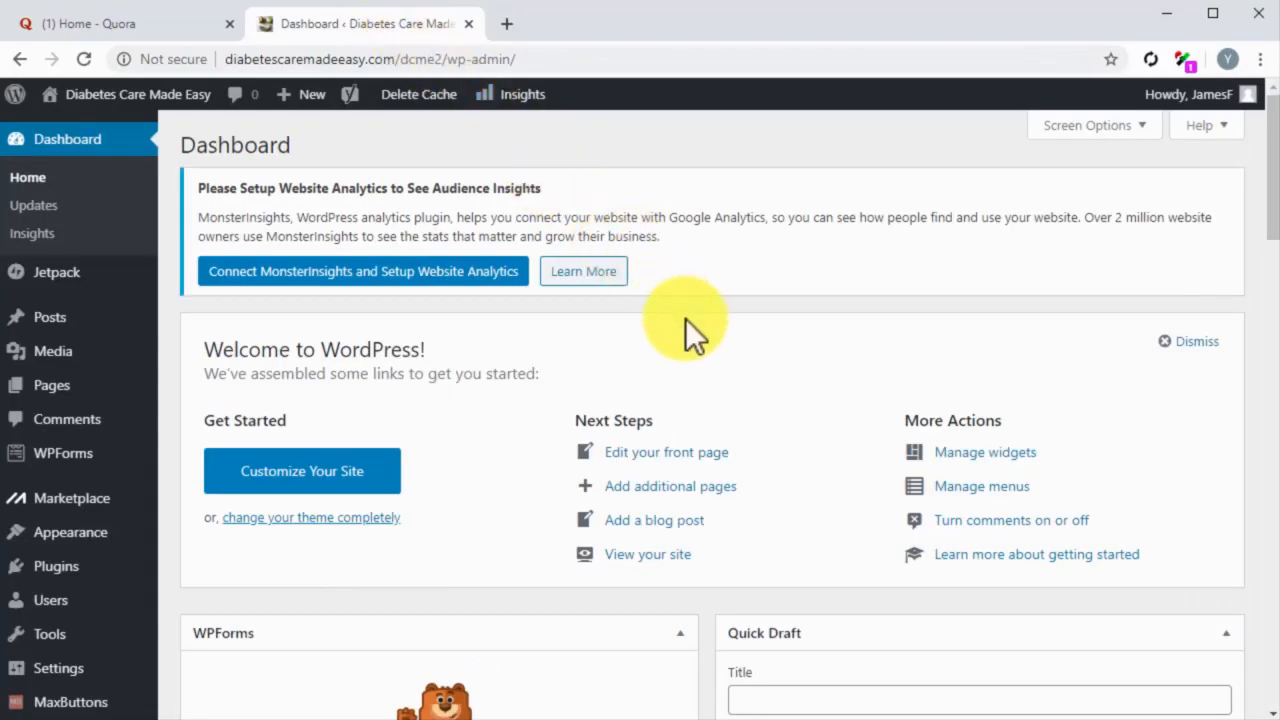
left_click(88, 322)
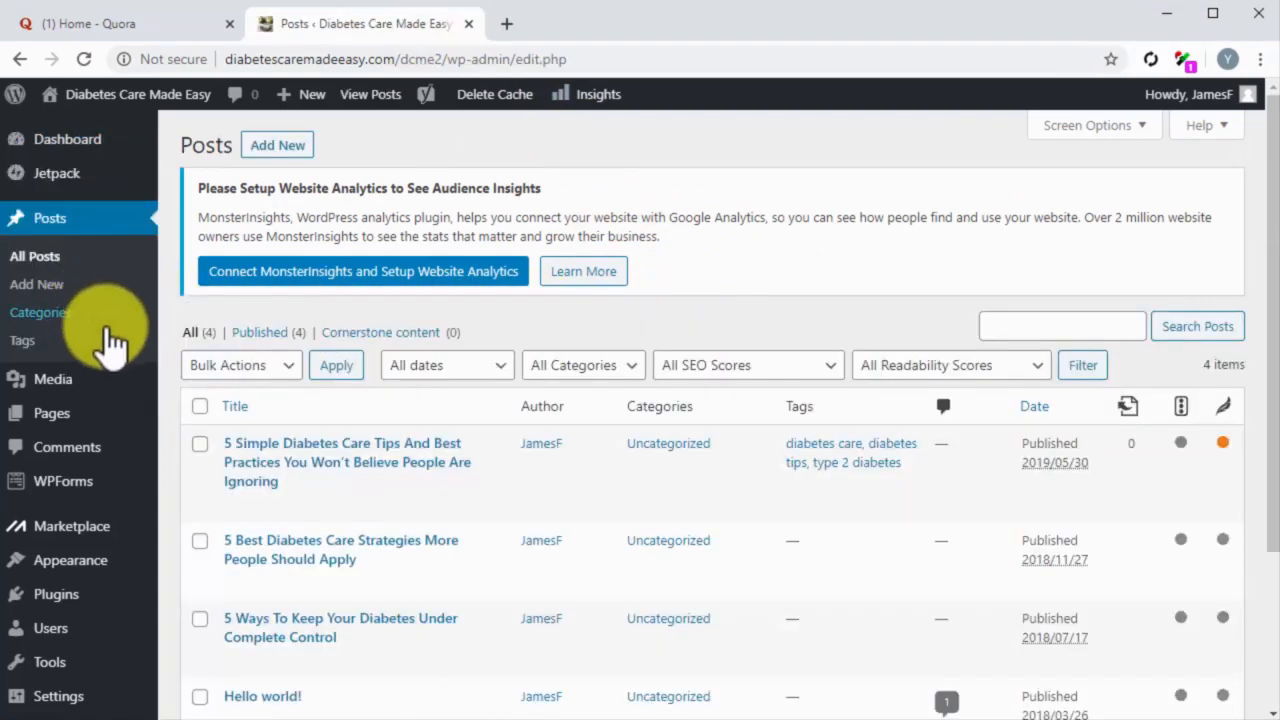
scroll(168, 413, "down", 1)
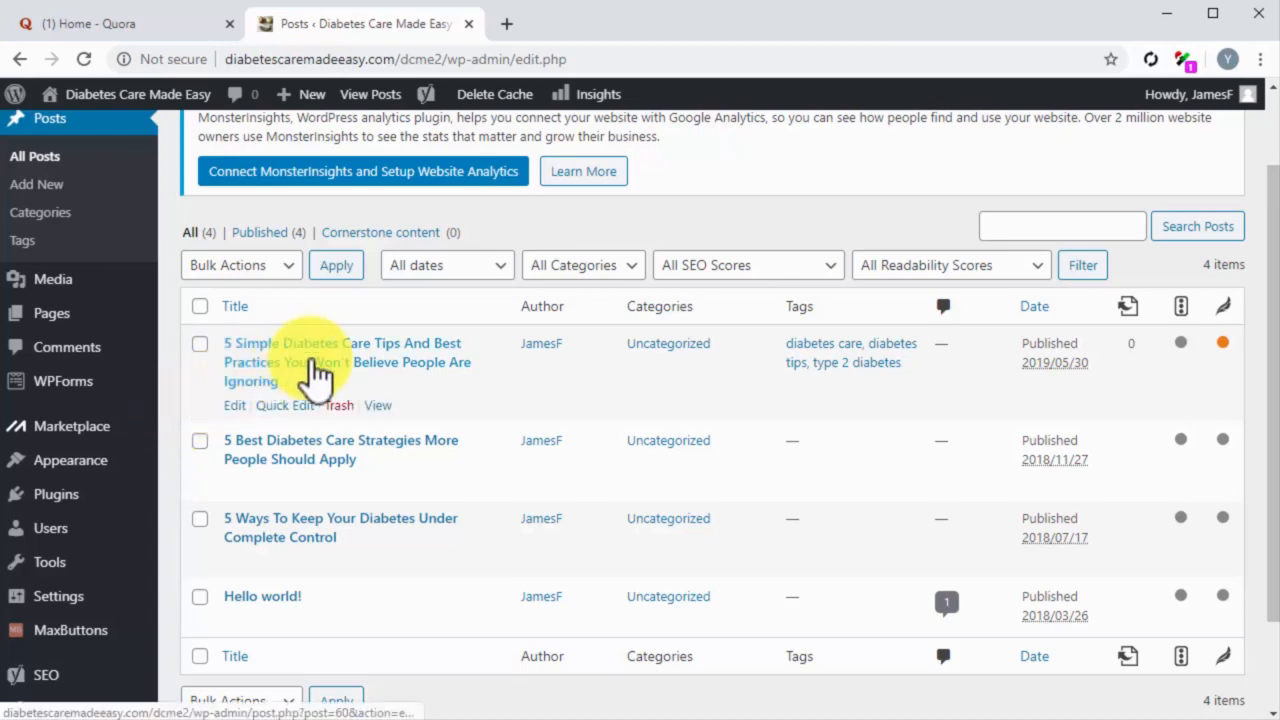
left_click(378, 408)
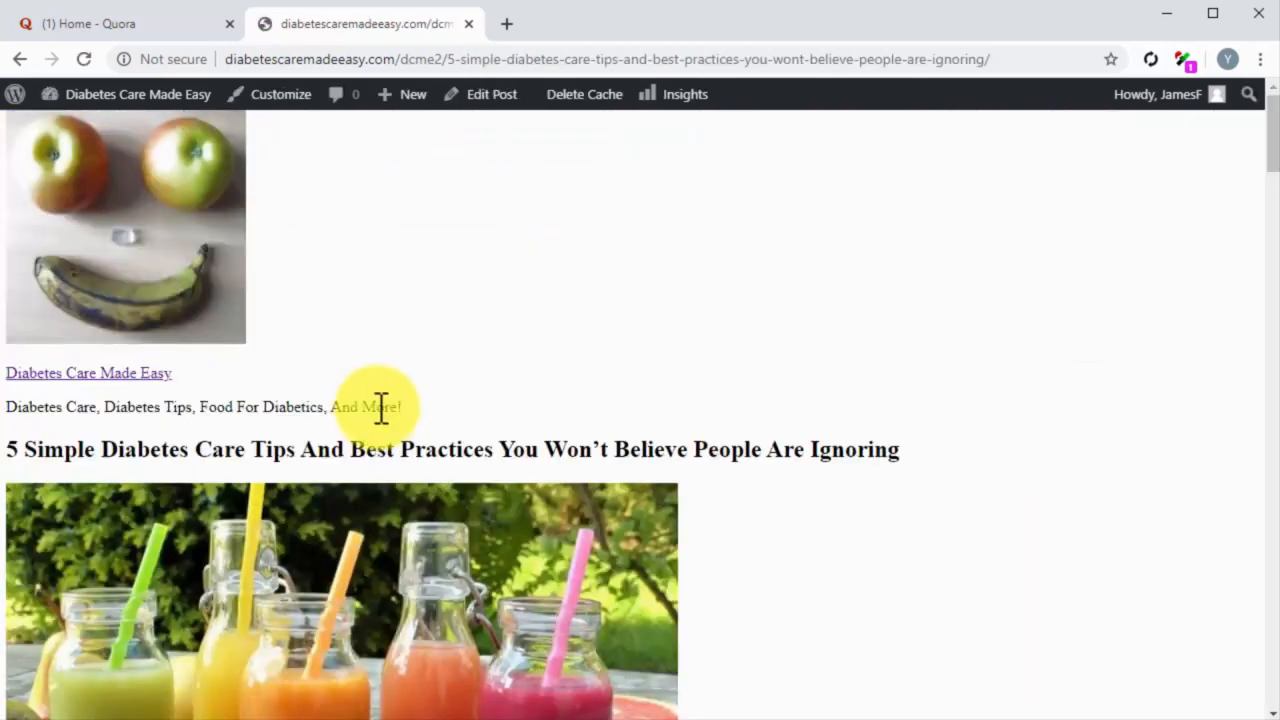
scroll(749, 483, "down", 3)
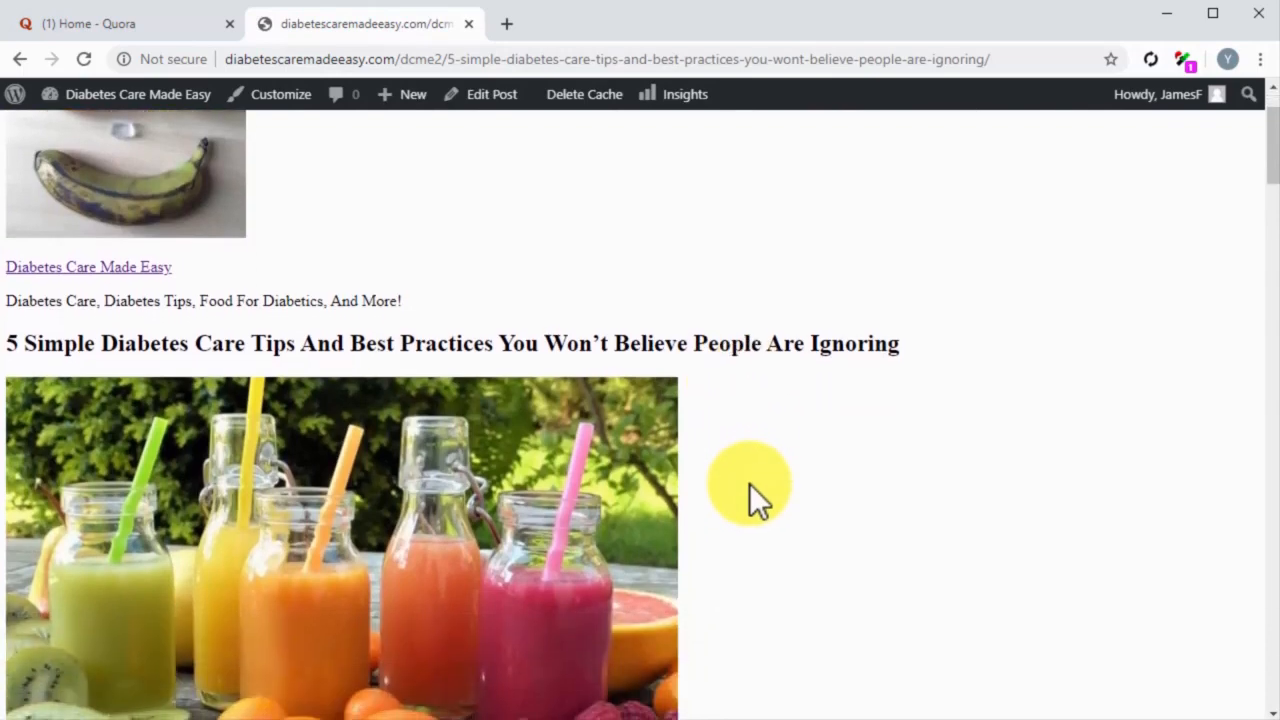
scroll(749, 483, "down", 12)
scroll(752, 485, "up", 7)
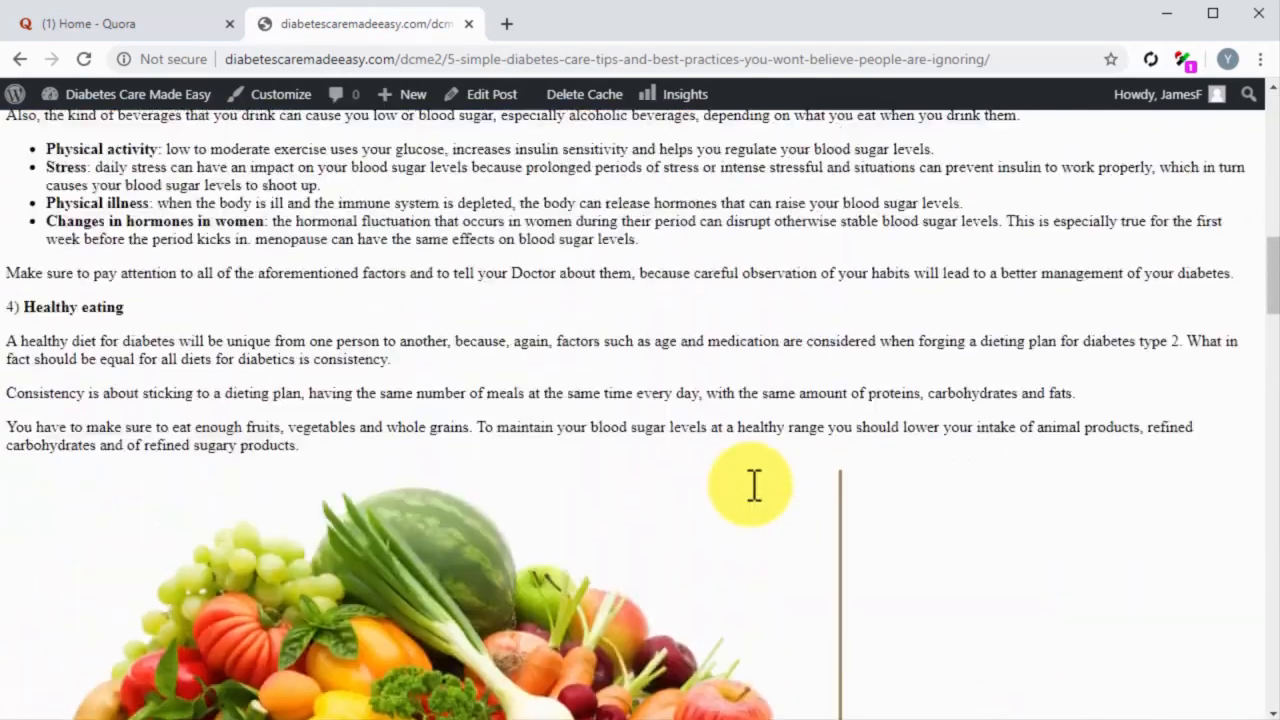
scroll(752, 485, "up", 8)
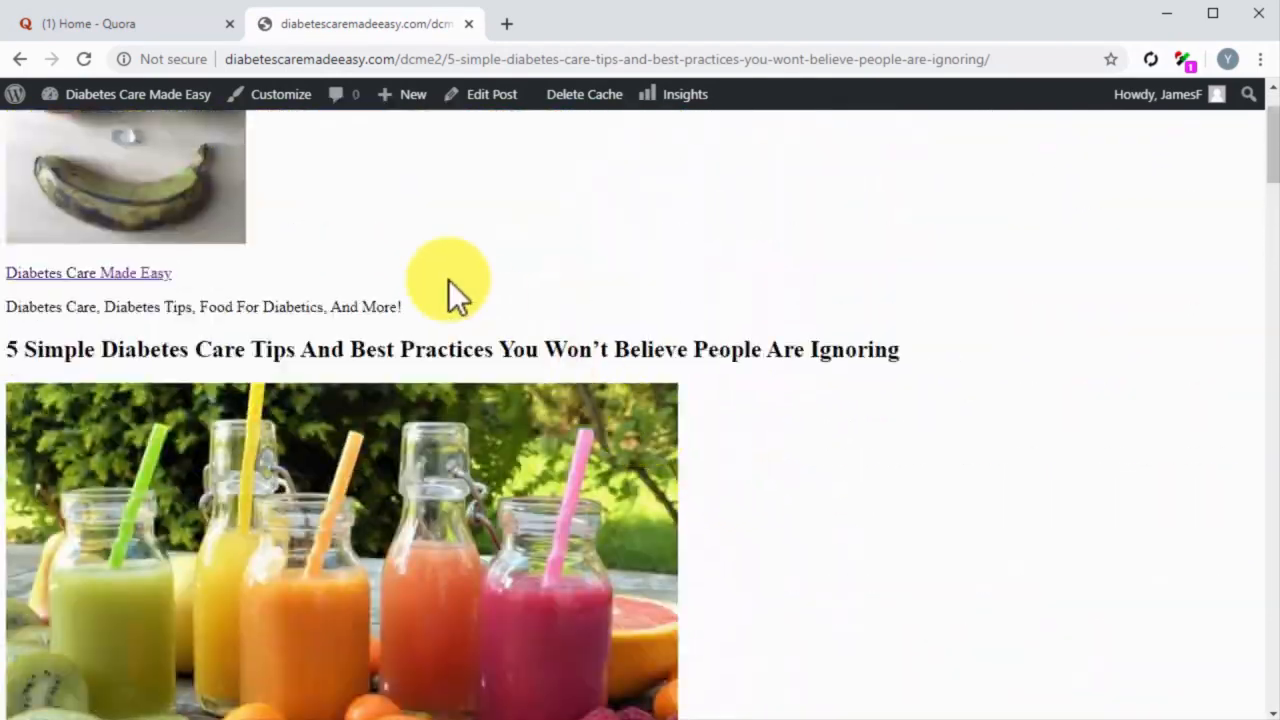
Step: Switch back to Quora, search for "diabetes tips" and filter the results to questions
left_click(182, 30)
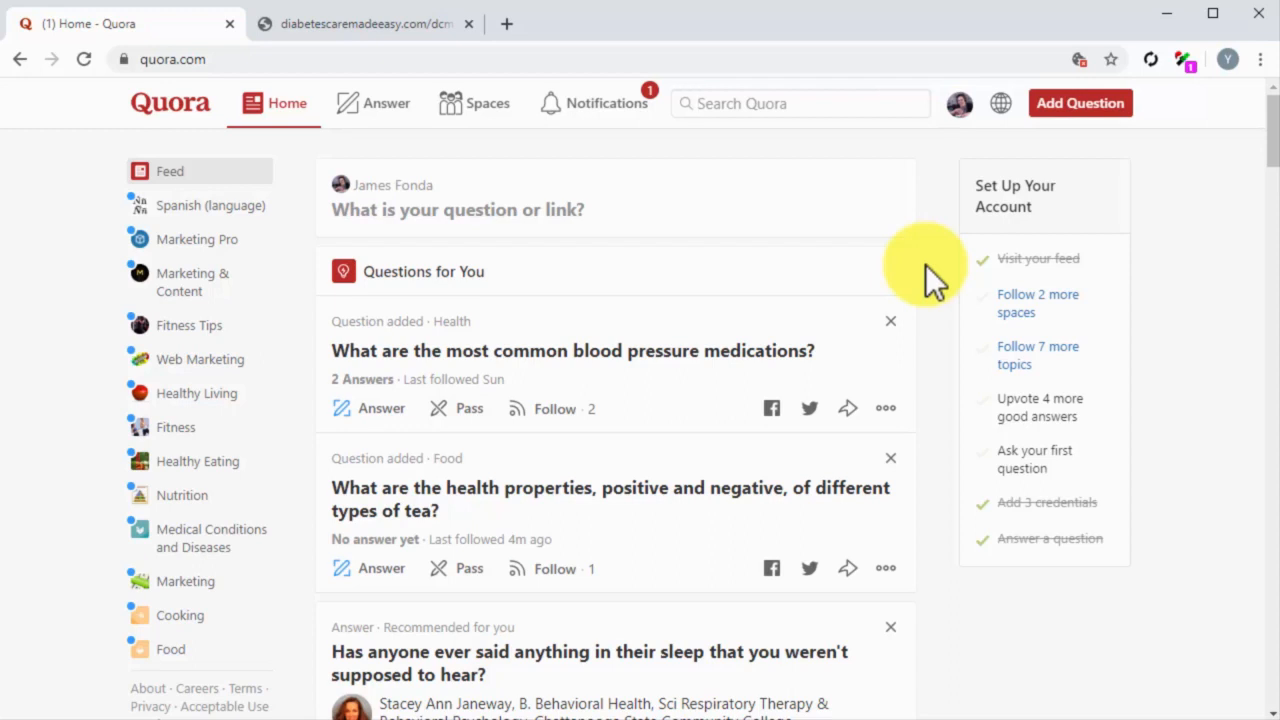
left_click(848, 105)
type("diabetes tips")
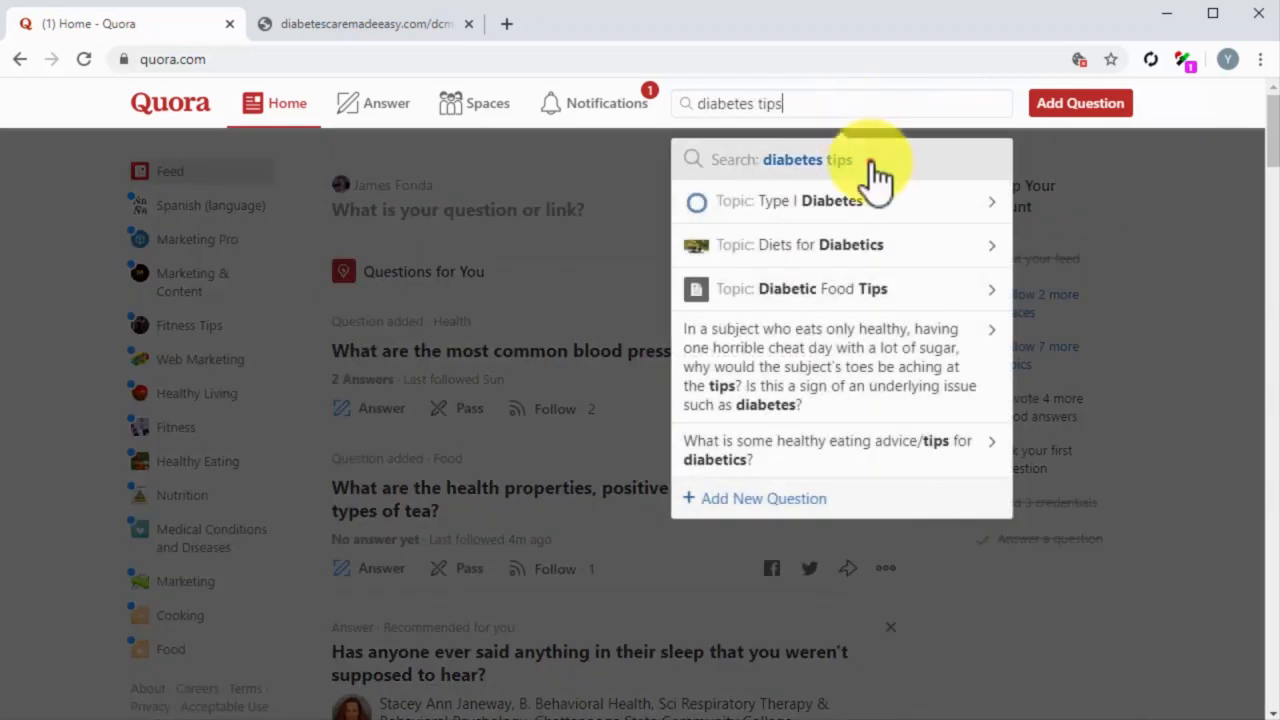
left_click(870, 163)
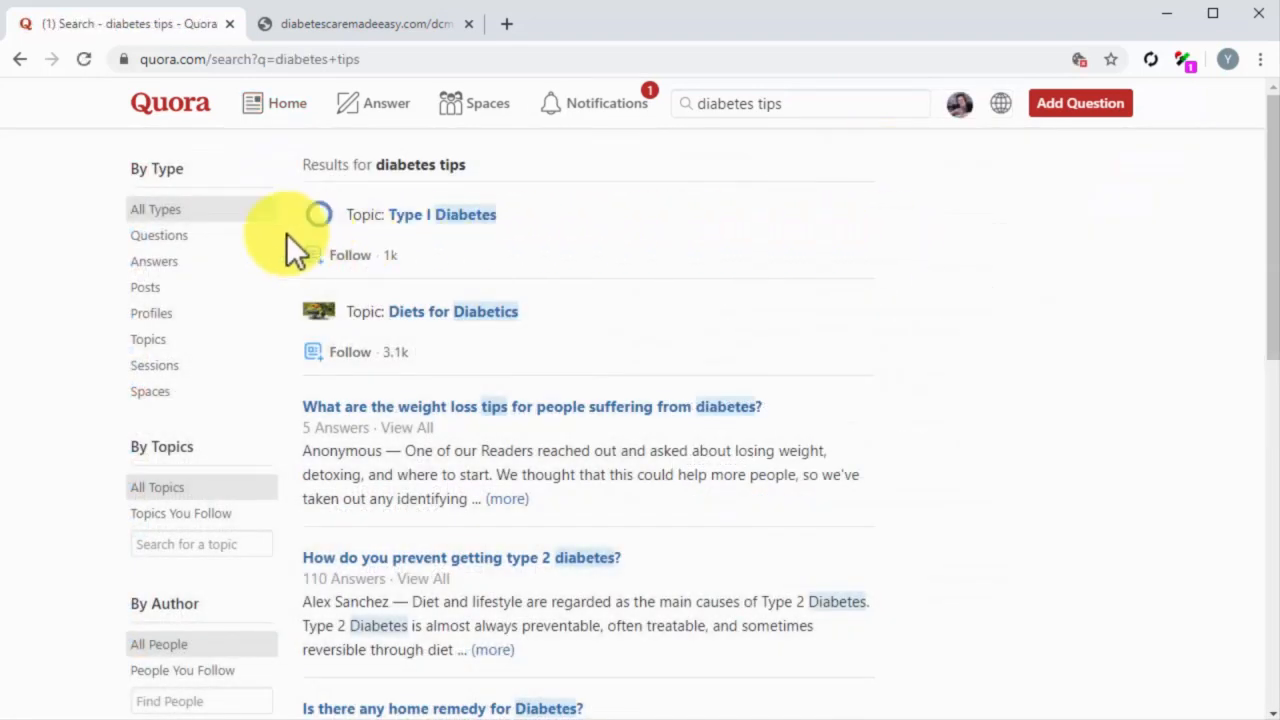
left_click(186, 238)
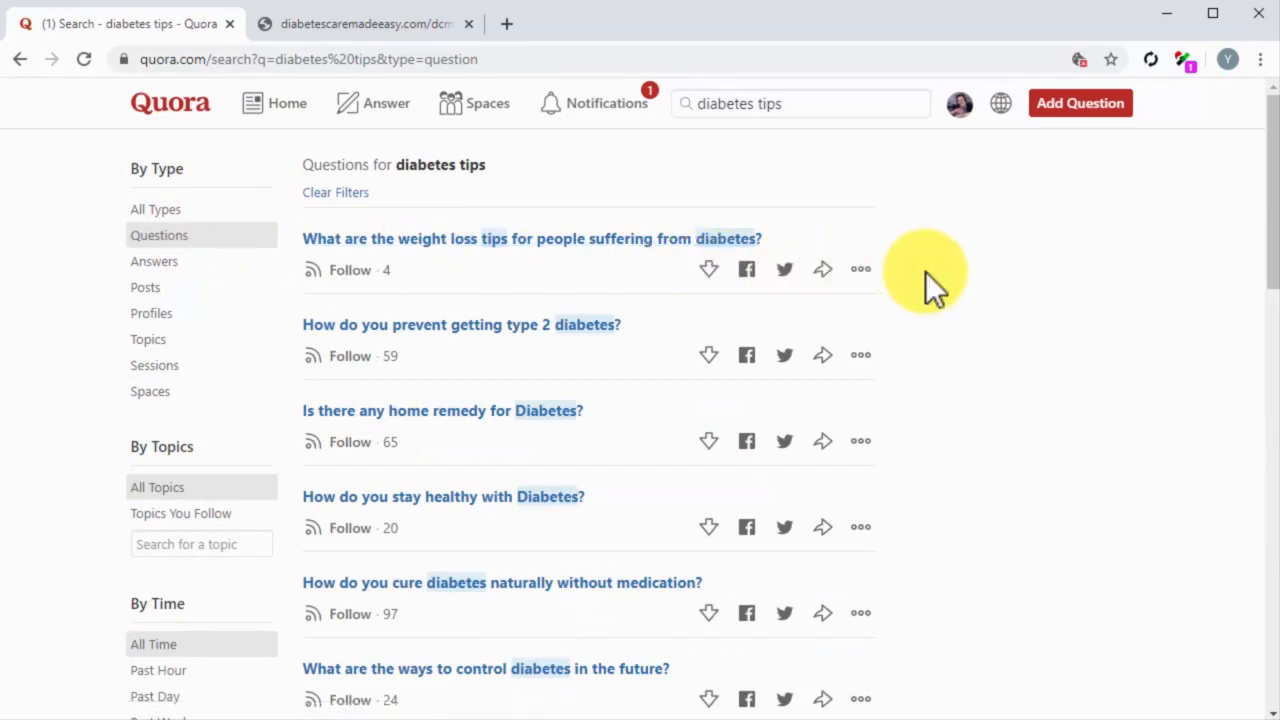
Step: Open the question "How do you stay healthy with Diabetes?" in a new tab and start writing an answer
scroll(925, 271, "down", 3)
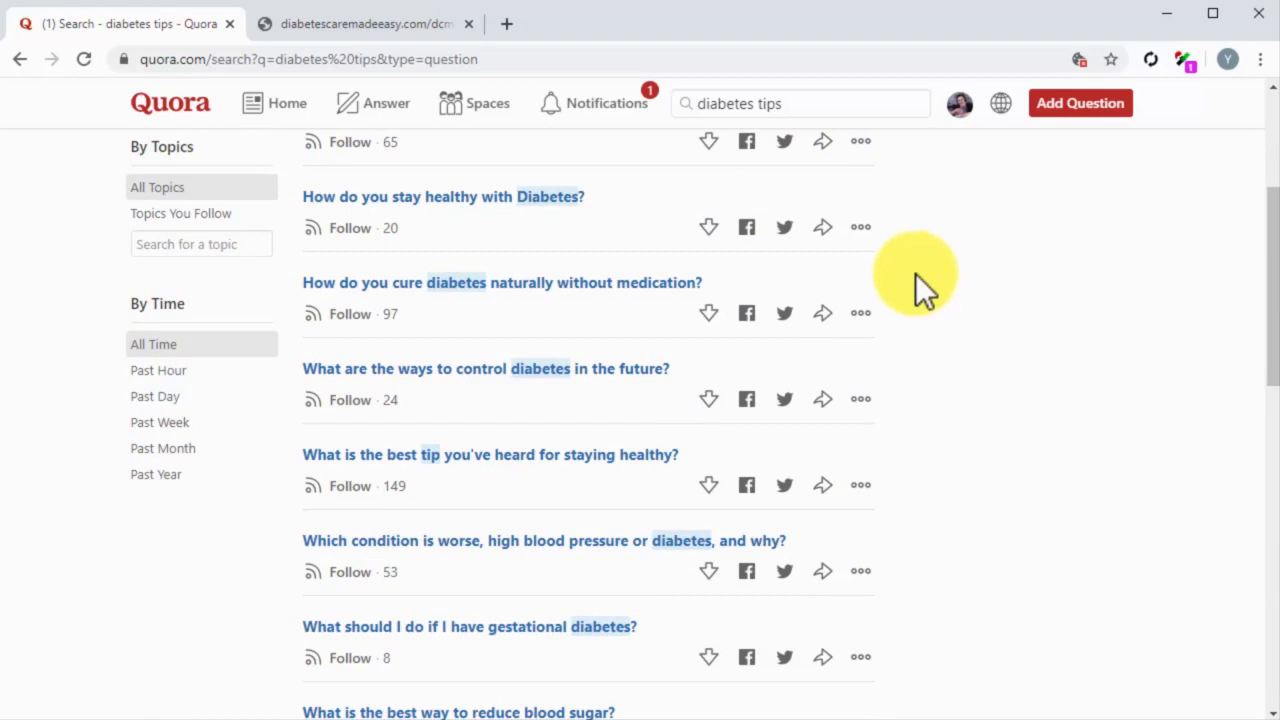
left_click(548, 200)
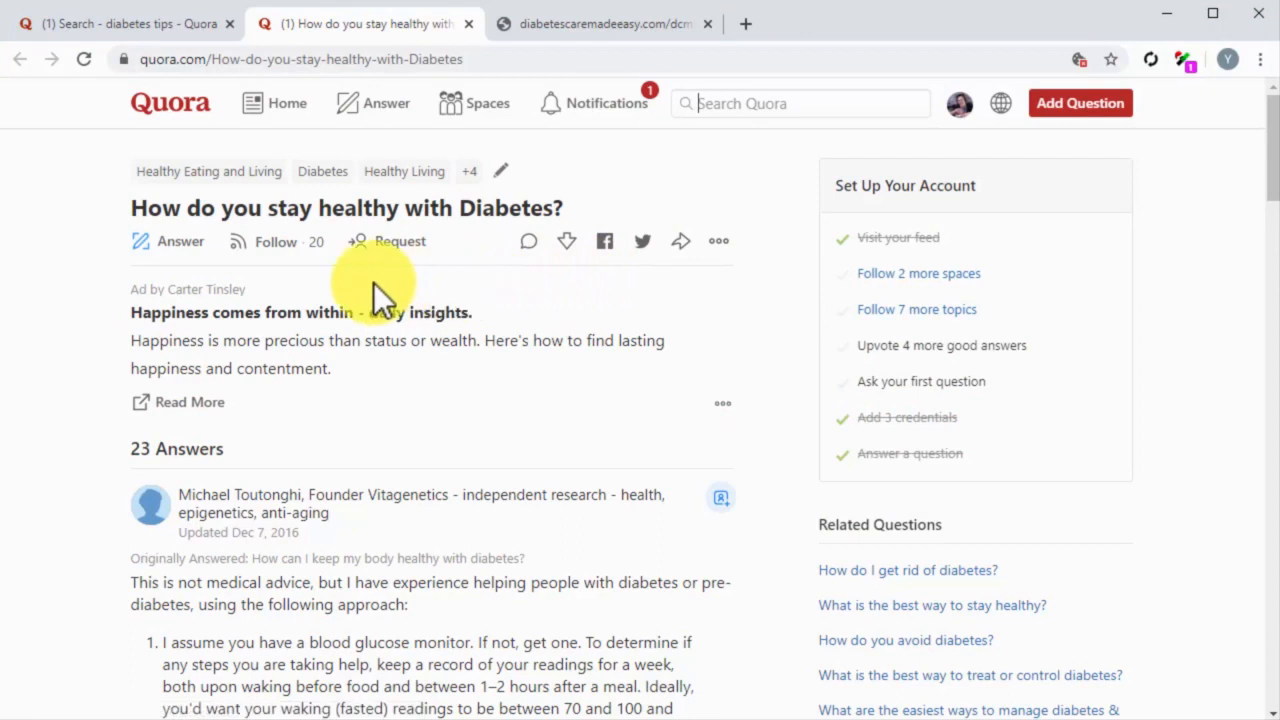
left_click(178, 243)
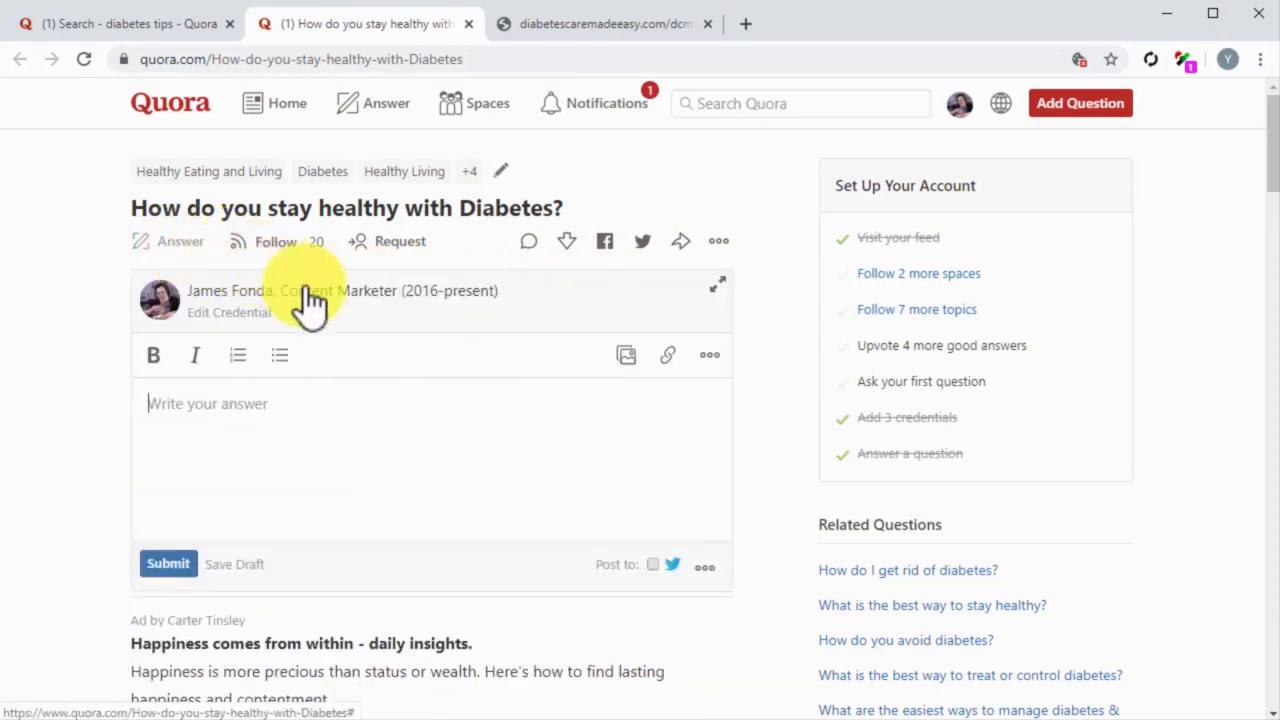
Step: After checking the blog post, start the answer with "There are 4 easy ways to stay healthy when you have diabetes" in bold
left_click(561, 30)
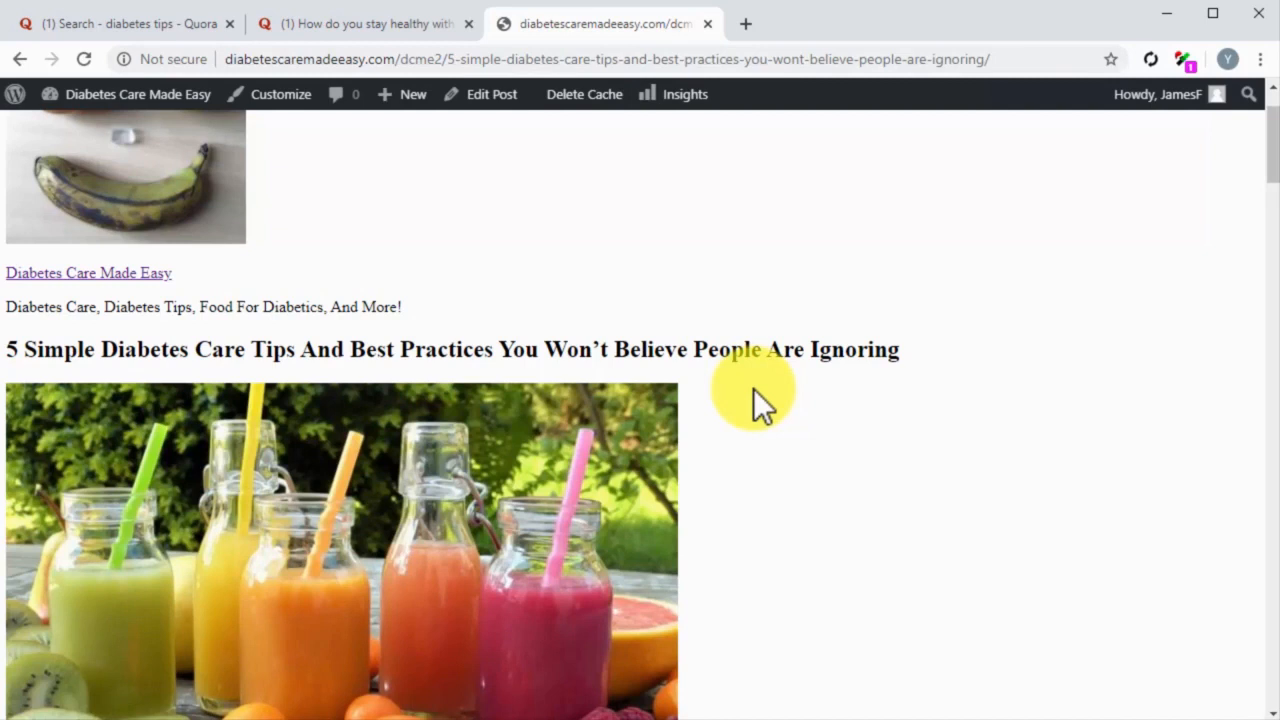
scroll(753, 388, "up", 1)
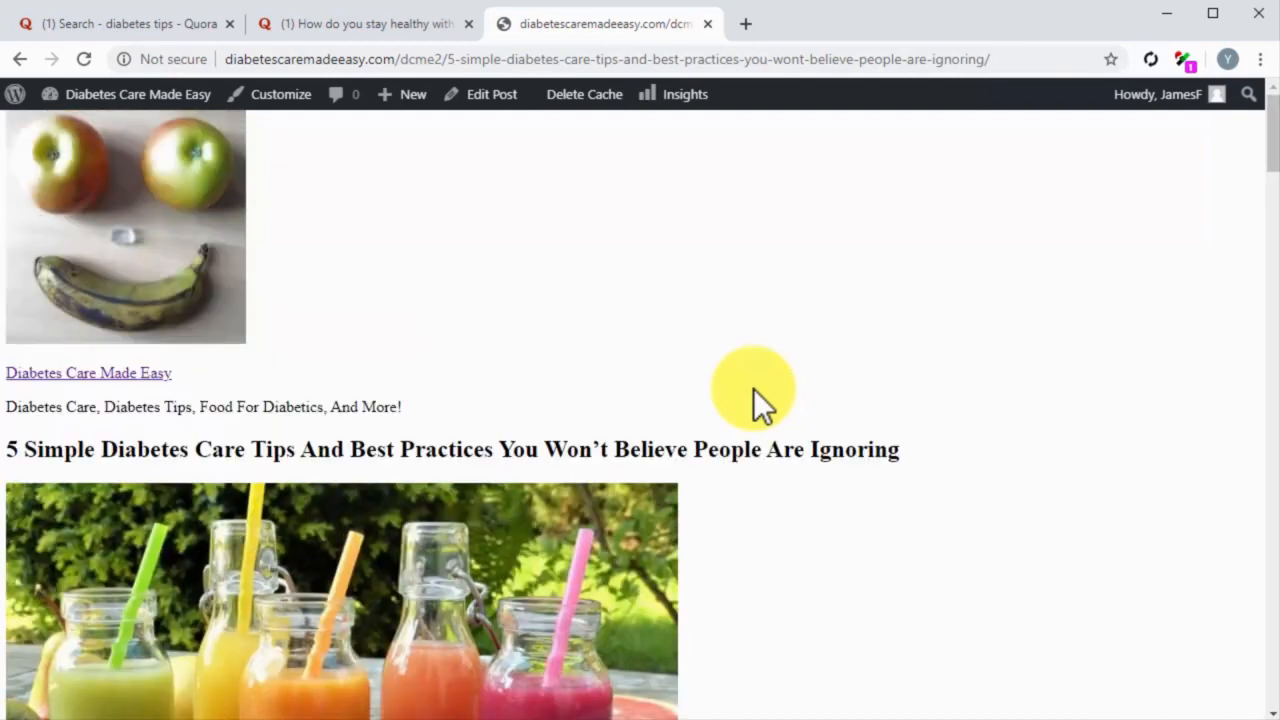
left_click(370, 29)
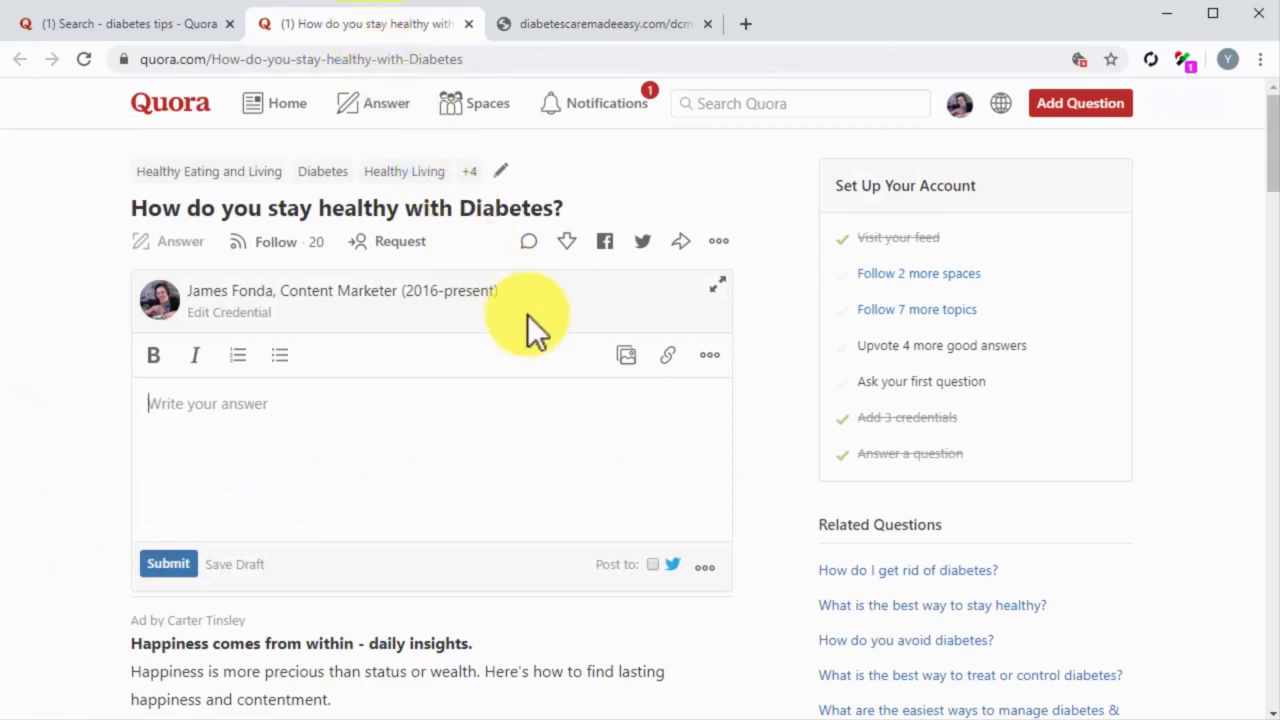
type("There are 4 easy ways to stay healthy when you have diabetes")
left_click_drag(603, 423, 487, 405)
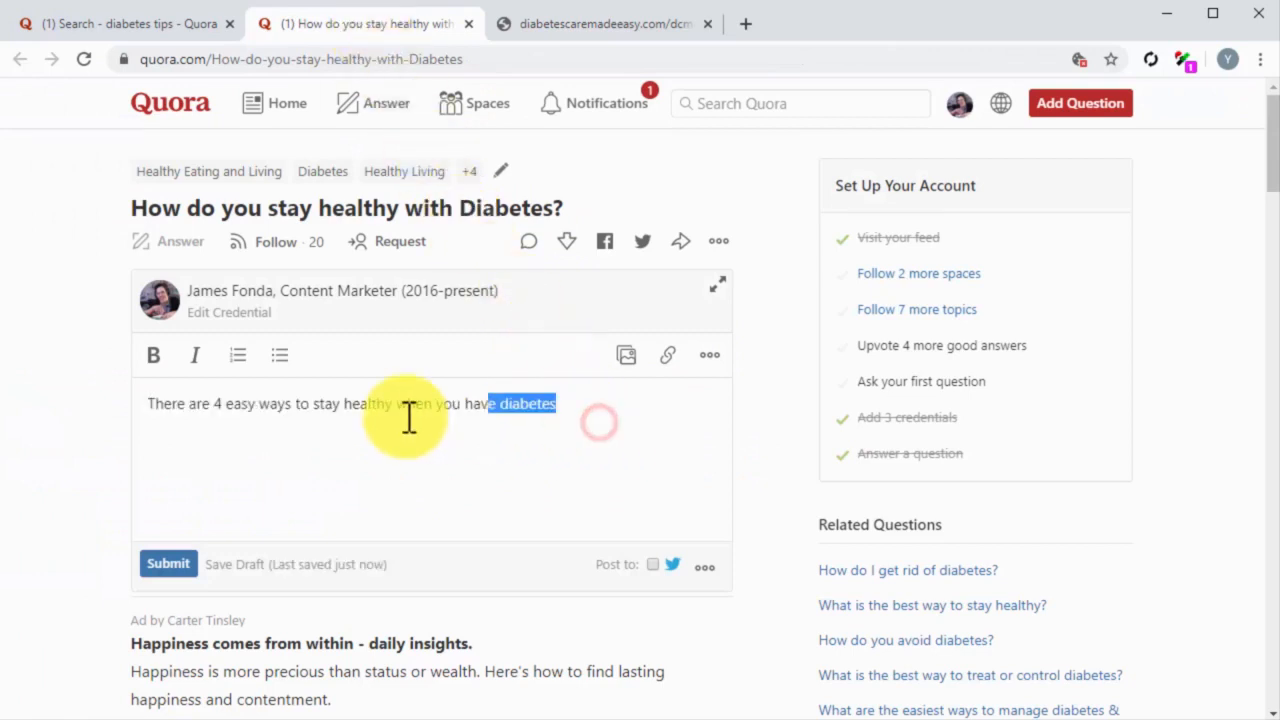
left_click_drag(165, 395, 149, 397)
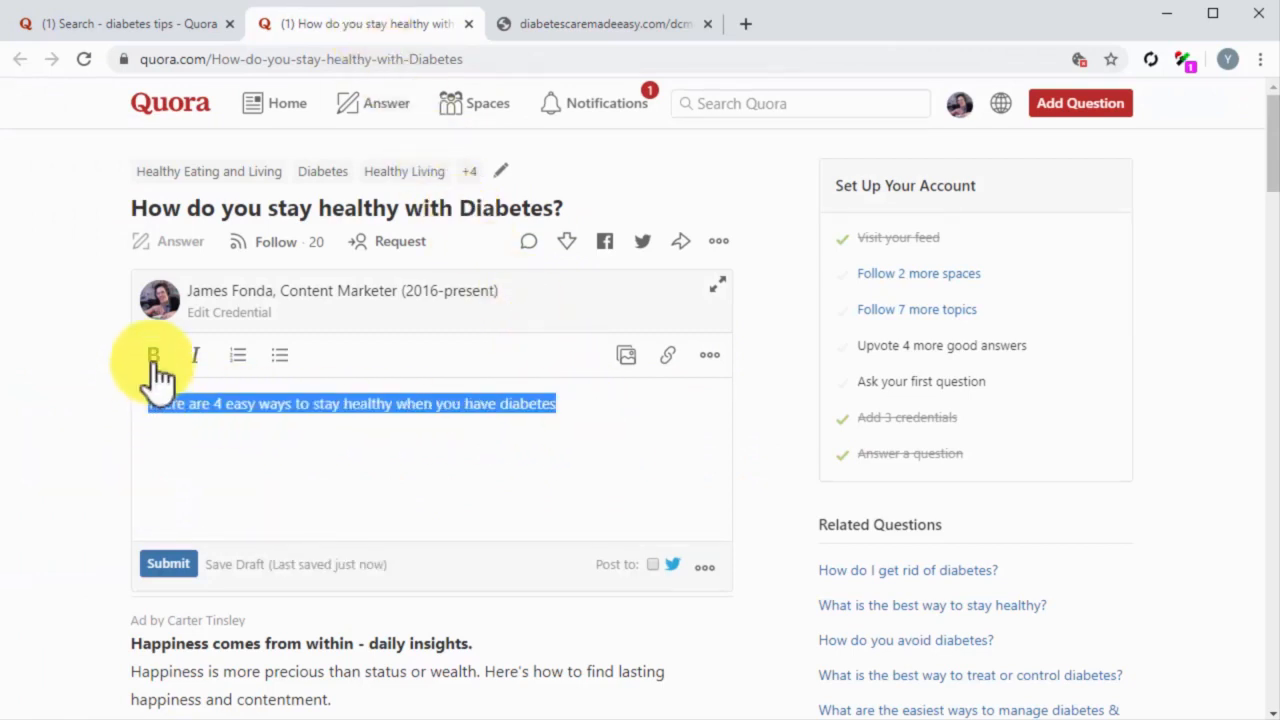
left_click(154, 360)
Step: Add an introductory paragraph below the bold line, beginning "Now, we'd like to highlight that these are not lifestyle hacks or magic recipes"
left_click(612, 417)
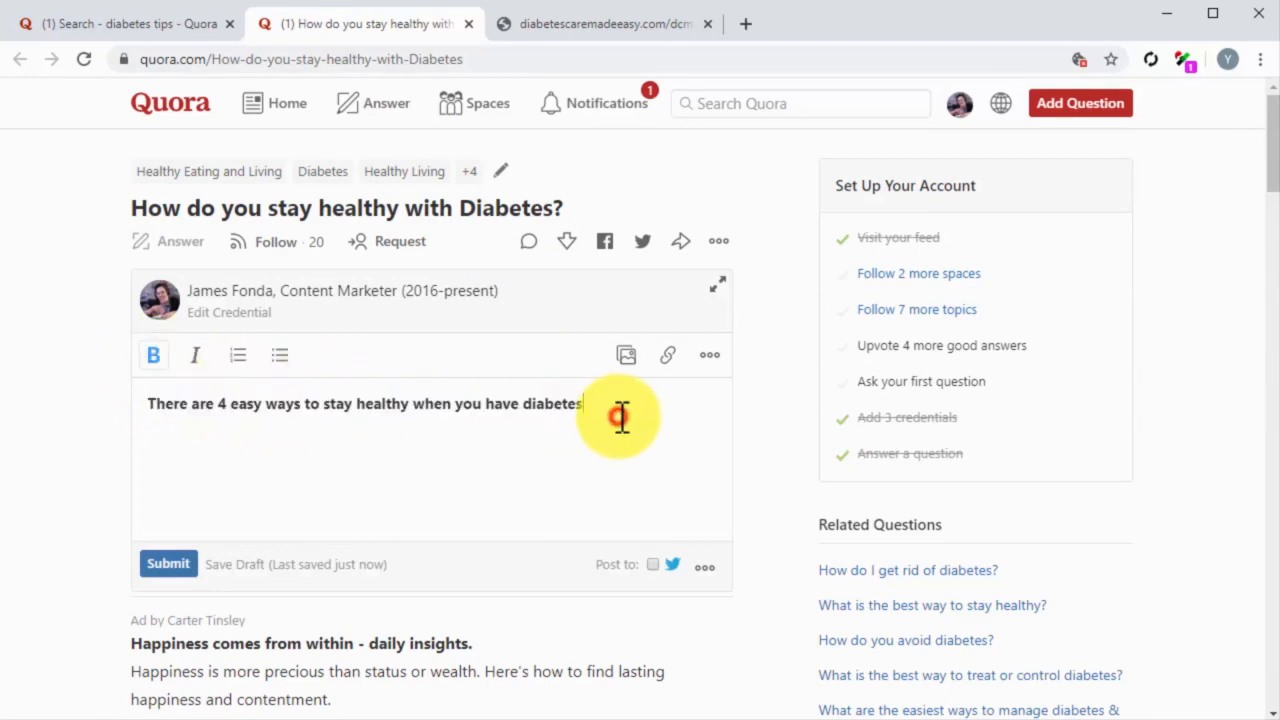
key("Return")
type("Now, we'd like to highlight that these are not lifestyle hacks or magic recipes, just lifestyle guidelines that anyone should follow to stay healthy and in top-form!")
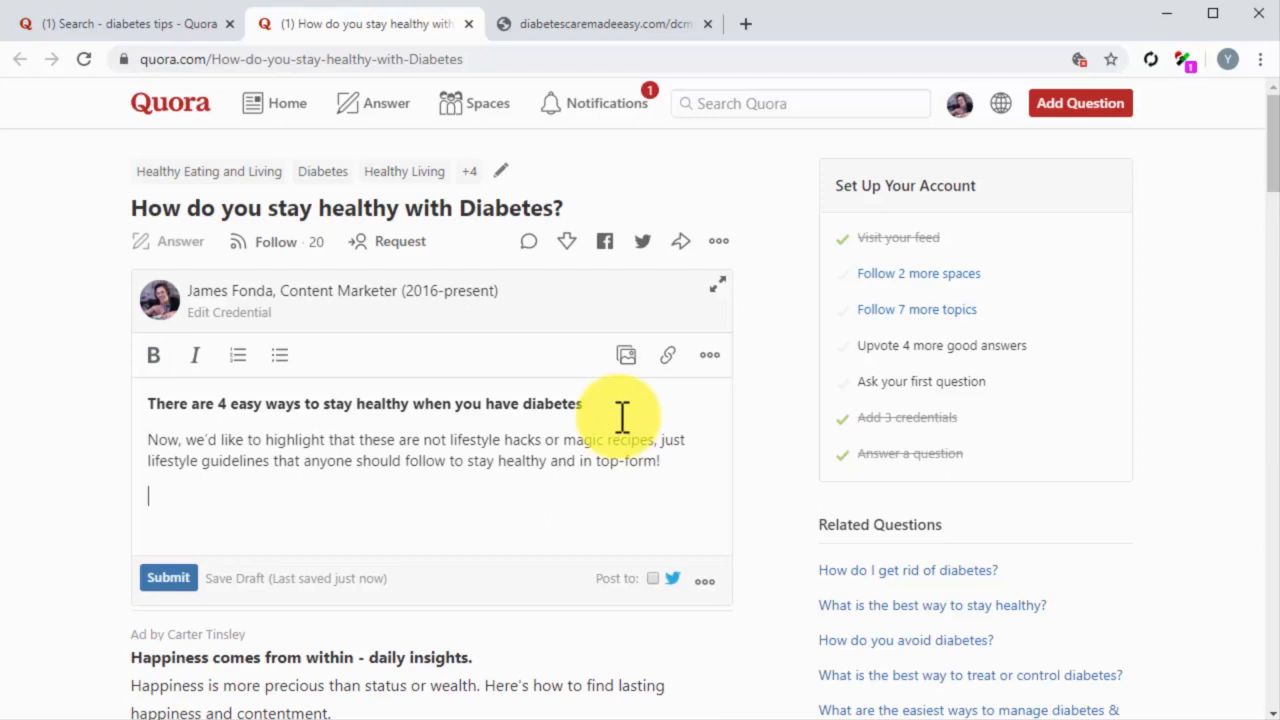
Step: Copy the blog post's Blood Sugar monitoring, Healthy eating, Healthy lifestyle and Exercise, and Medication text into the answer, without the section numbers
left_click(541, 39)
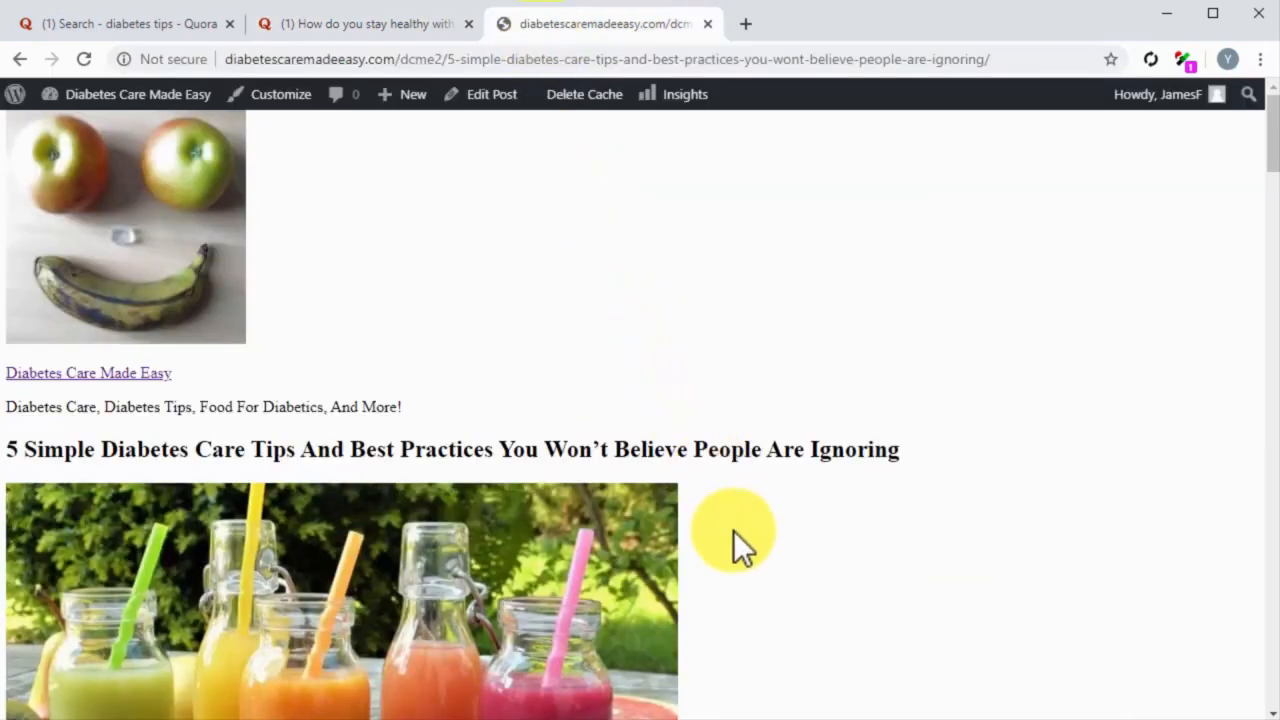
scroll(733, 530, "down", 1)
scroll(733, 530, "down", 7)
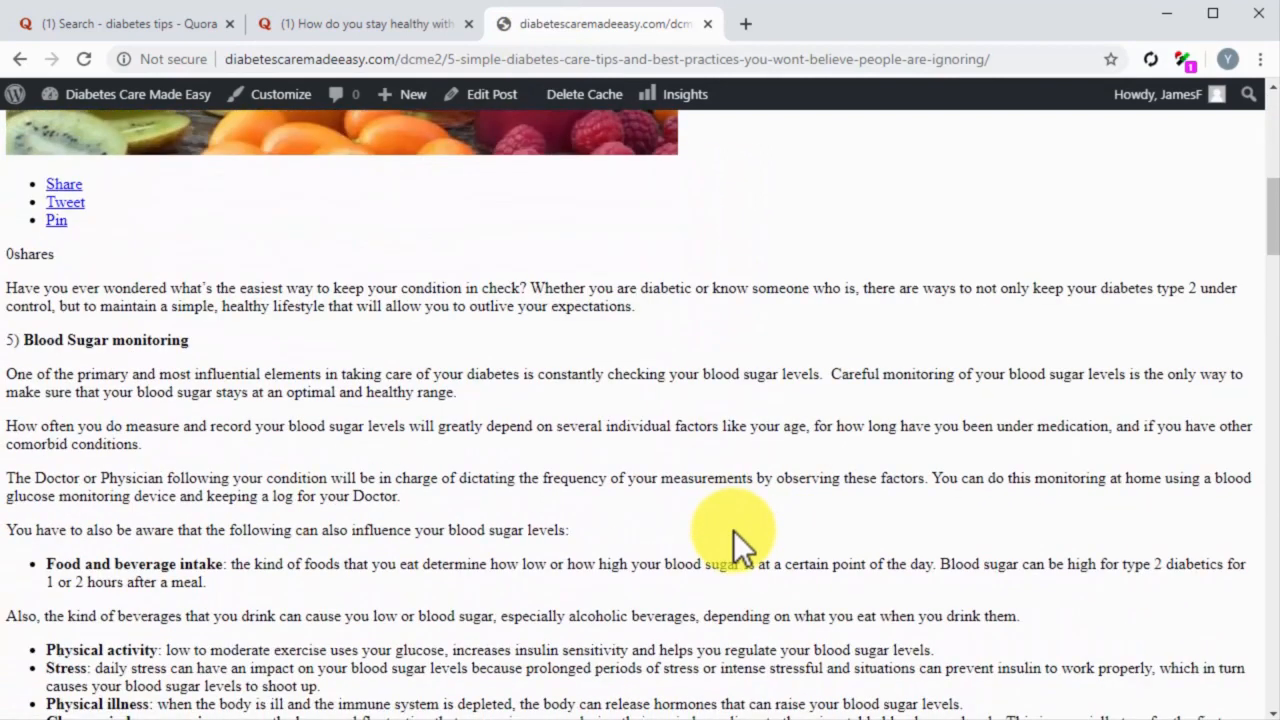
scroll(733, 530, "down", 3)
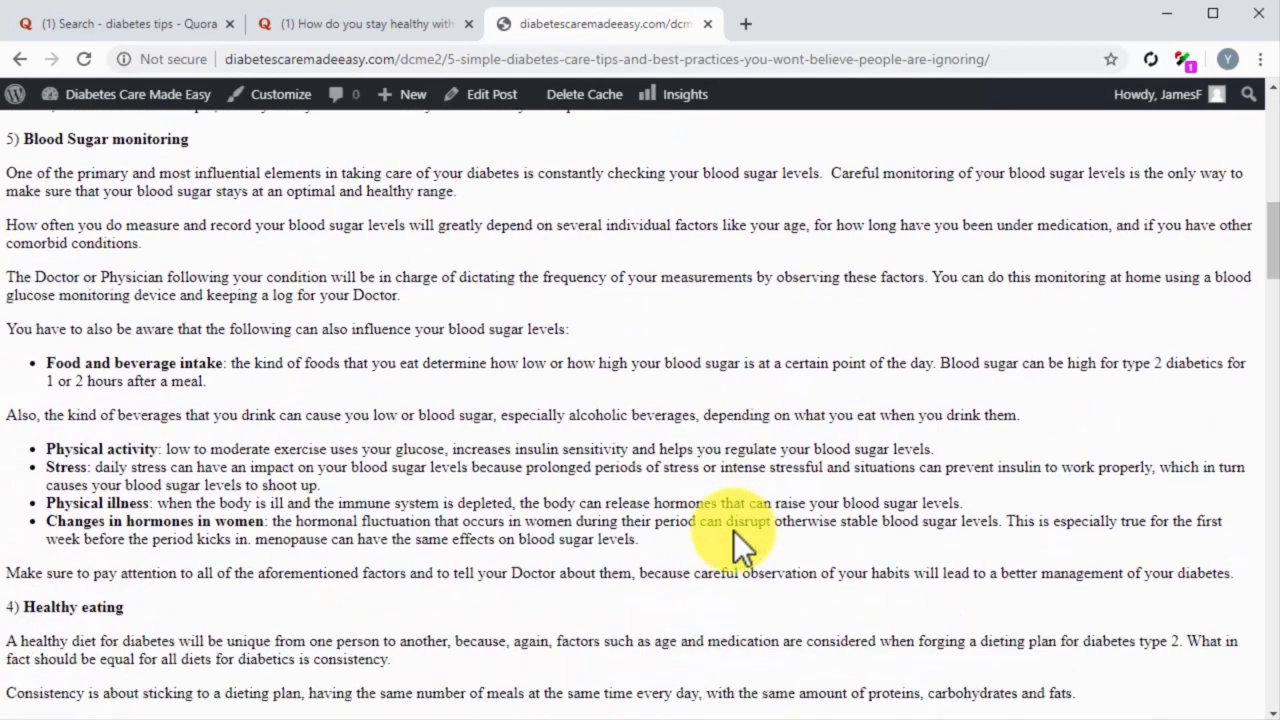
scroll(738, 545, "down", 1)
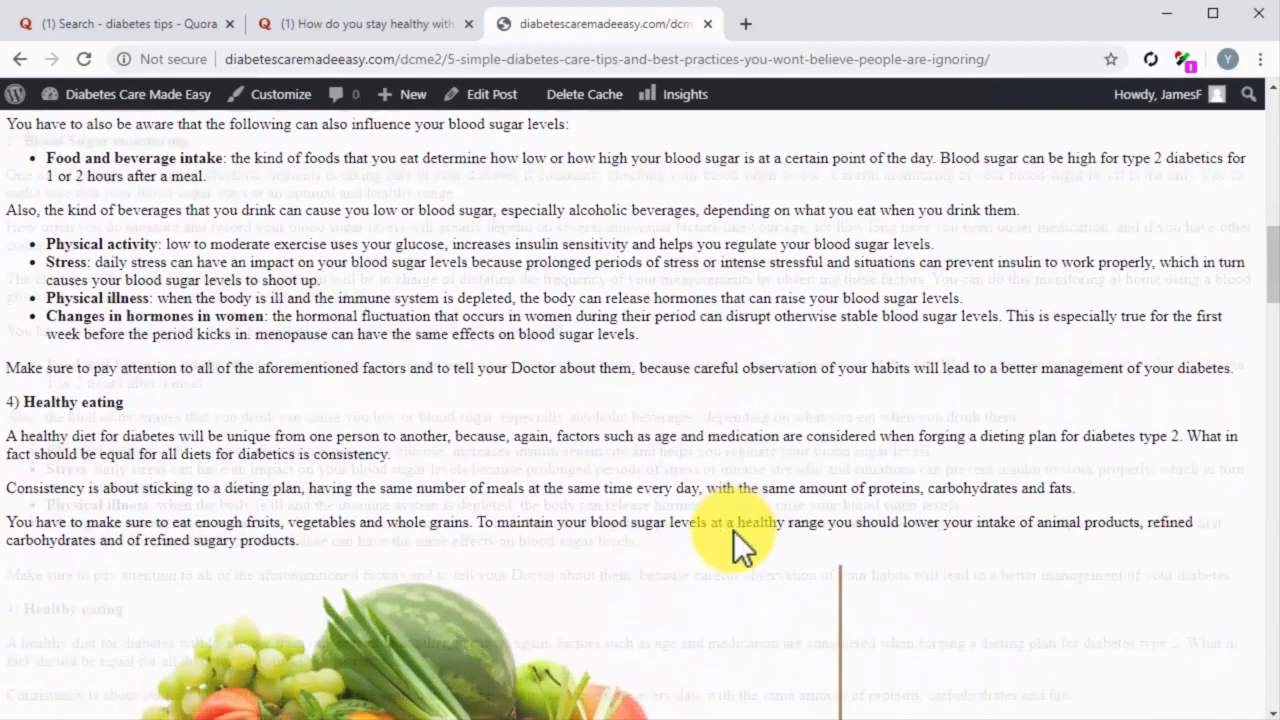
scroll(738, 545, "up", 3)
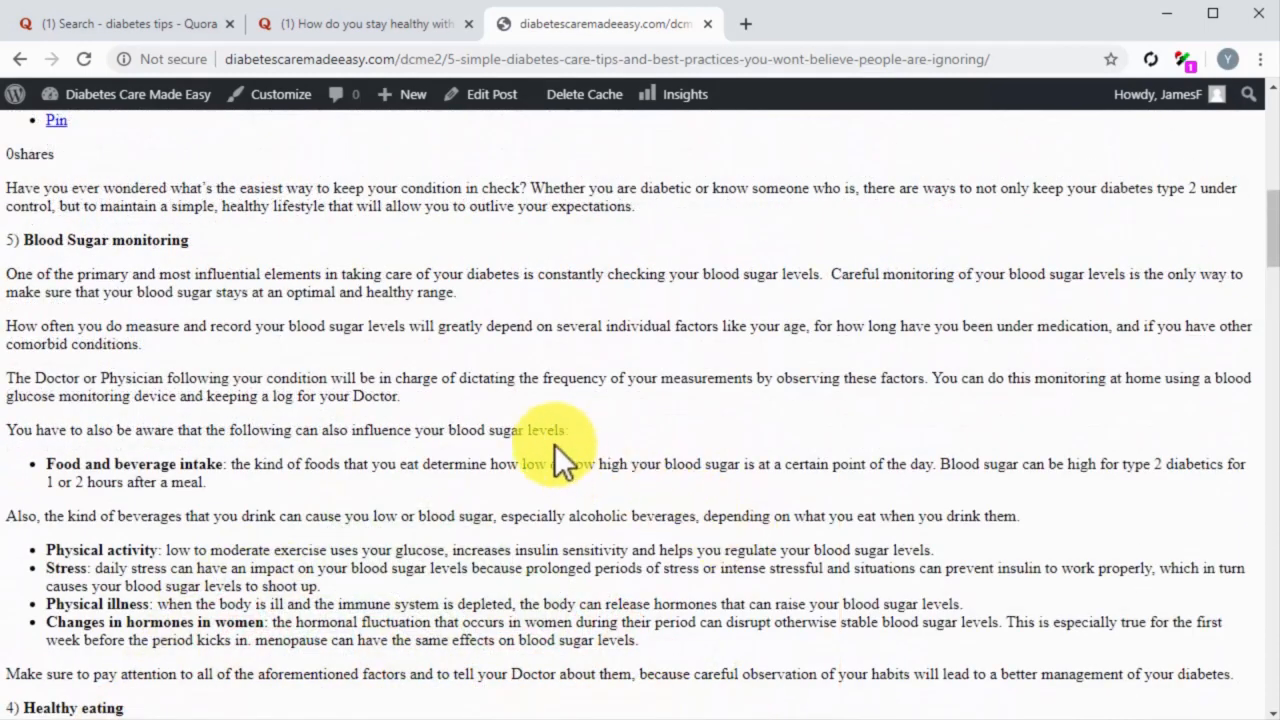
left_click_drag(420, 397, 27, 235)
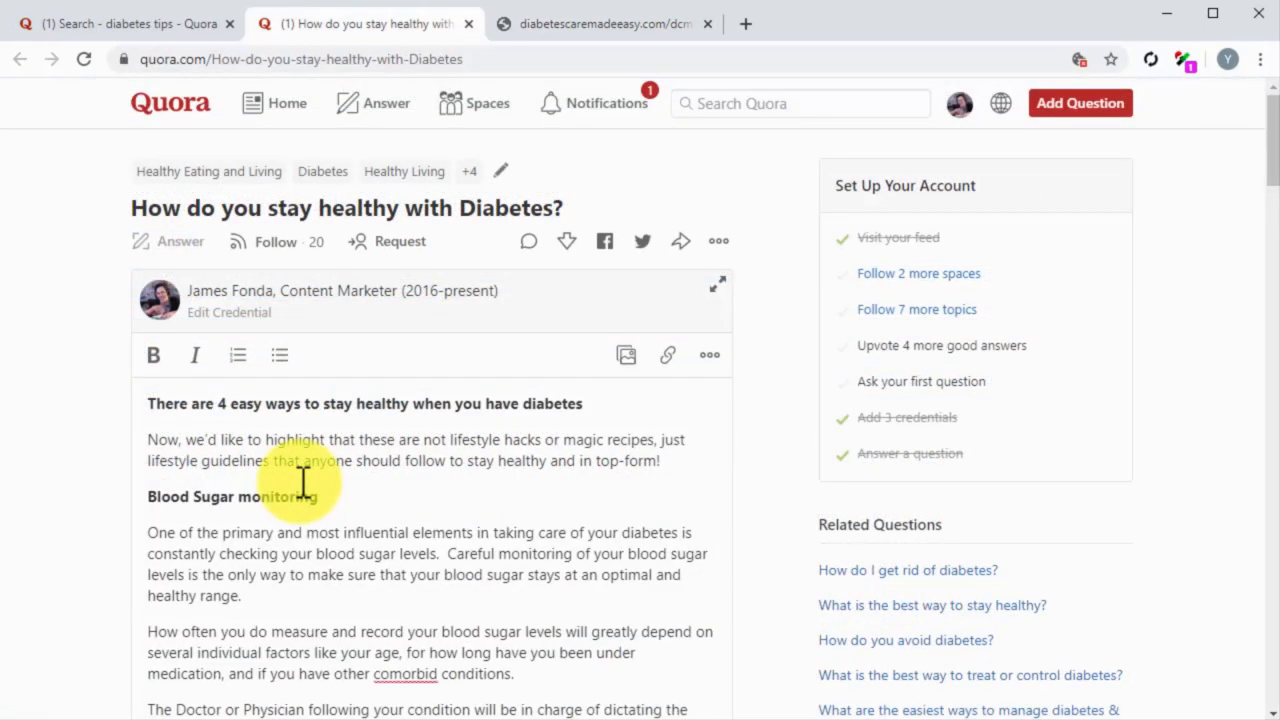
scroll(303, 482, "down", 2)
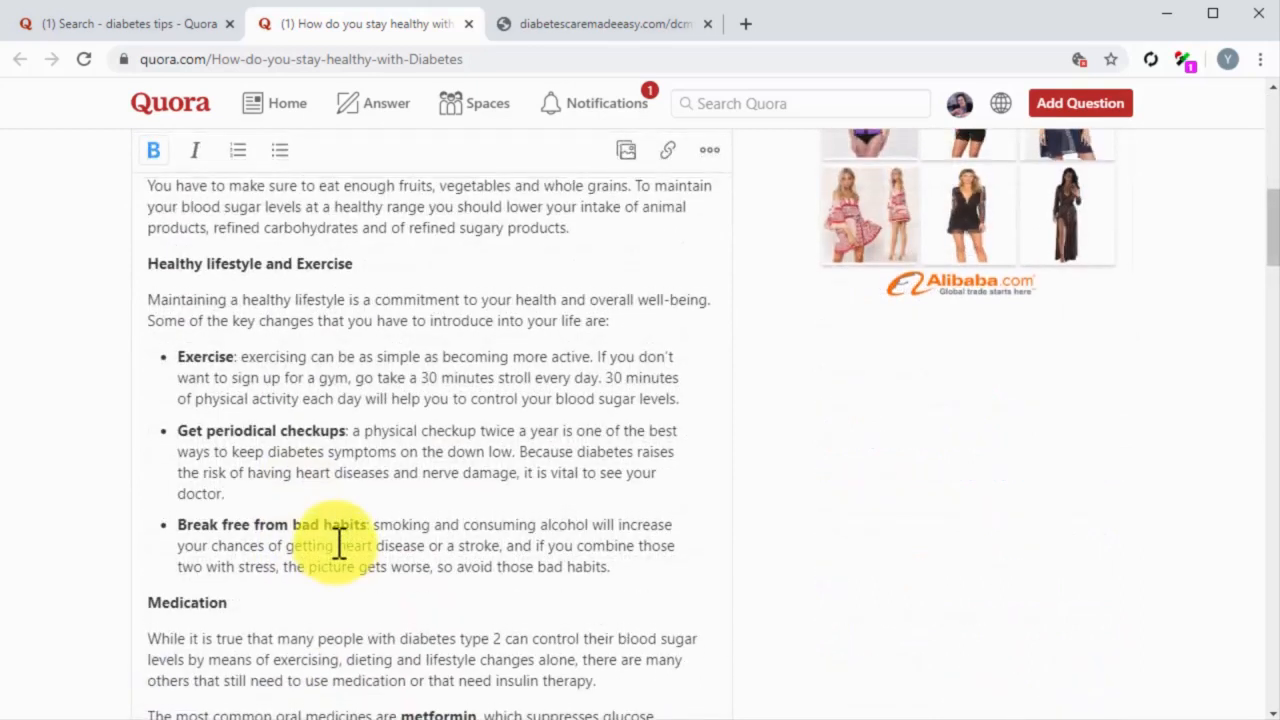
Step: Reword the sentence introducing the Healthy lifestyle and Exercise bullets to "Some things you can do to stay on top of your health are:"
scroll(340, 545, "up", 1)
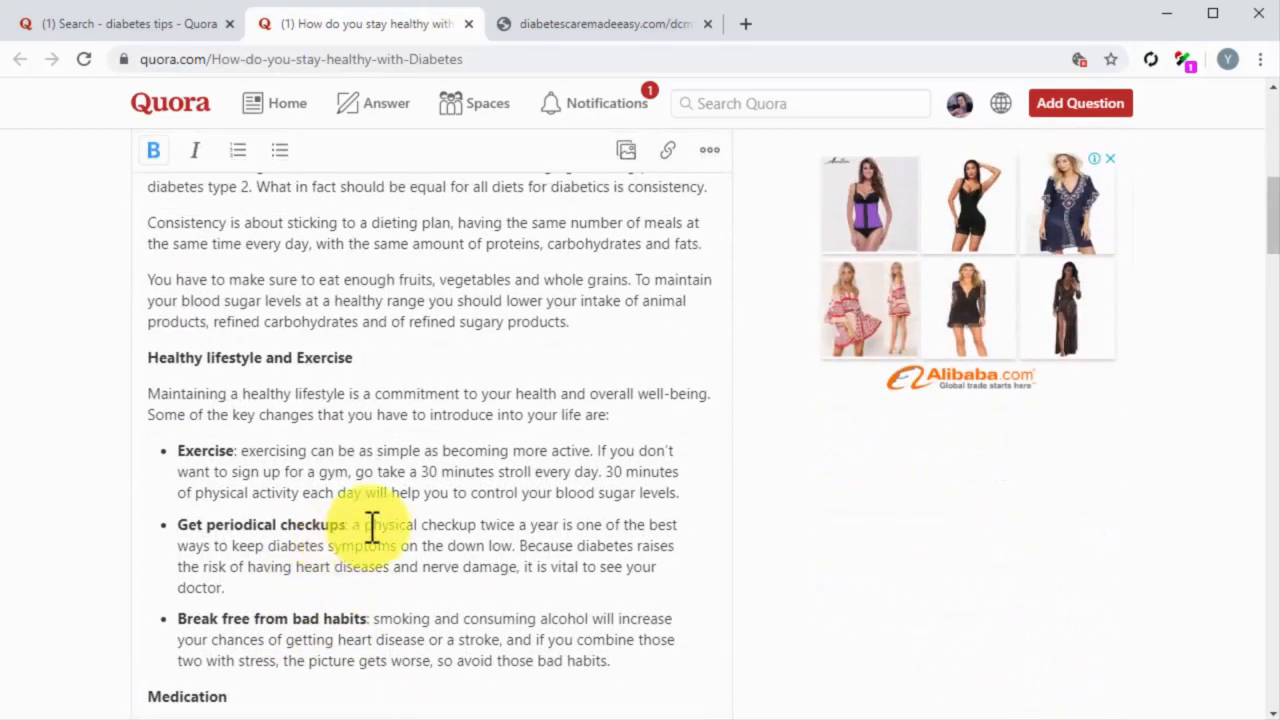
left_click_drag(608, 415, 189, 409)
type("you can do to stay on top of your health are:")
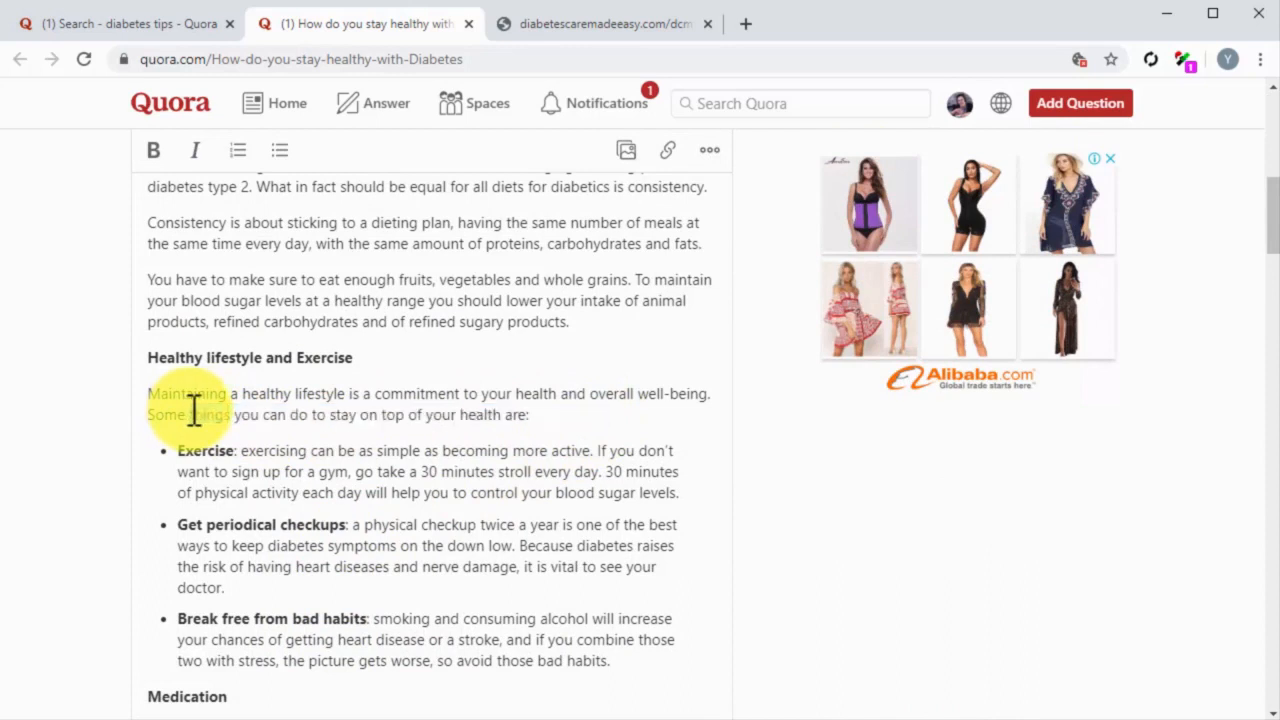
scroll(186, 434, "up", 4)
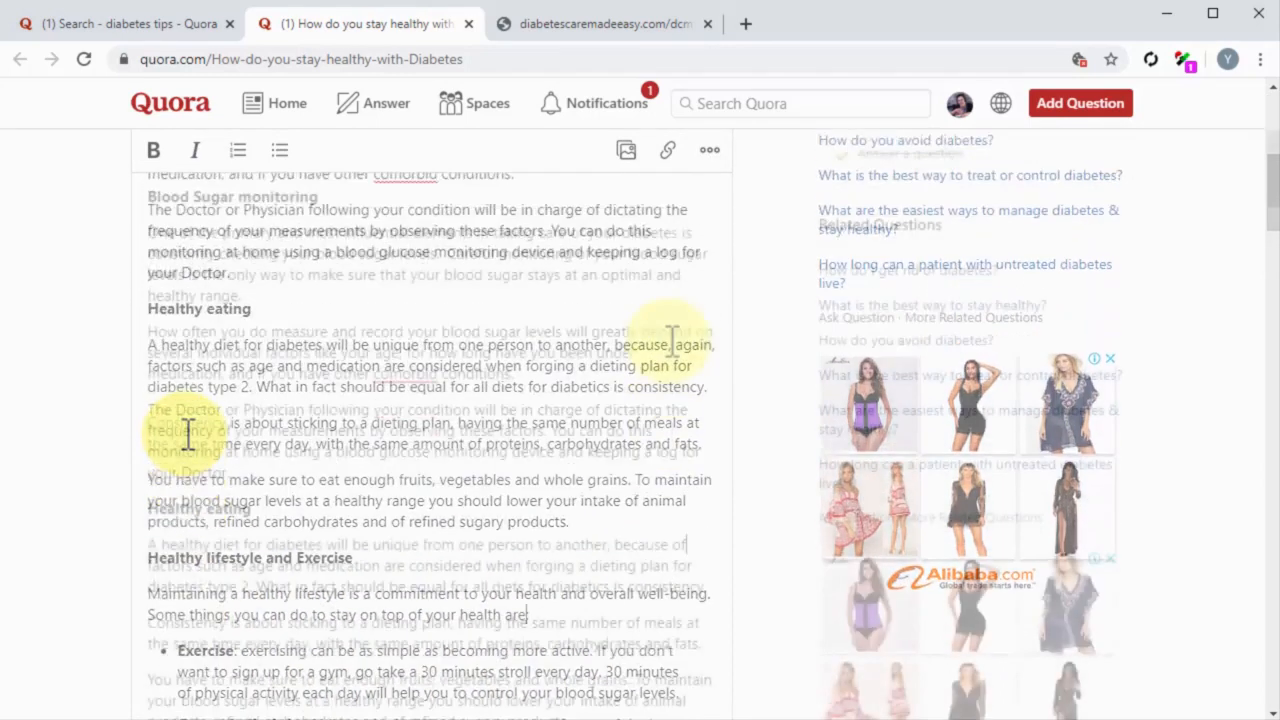
Step: Copy the image address of the fruit and vegetable picture from the blog post's Healthy eating section
left_click(542, 40)
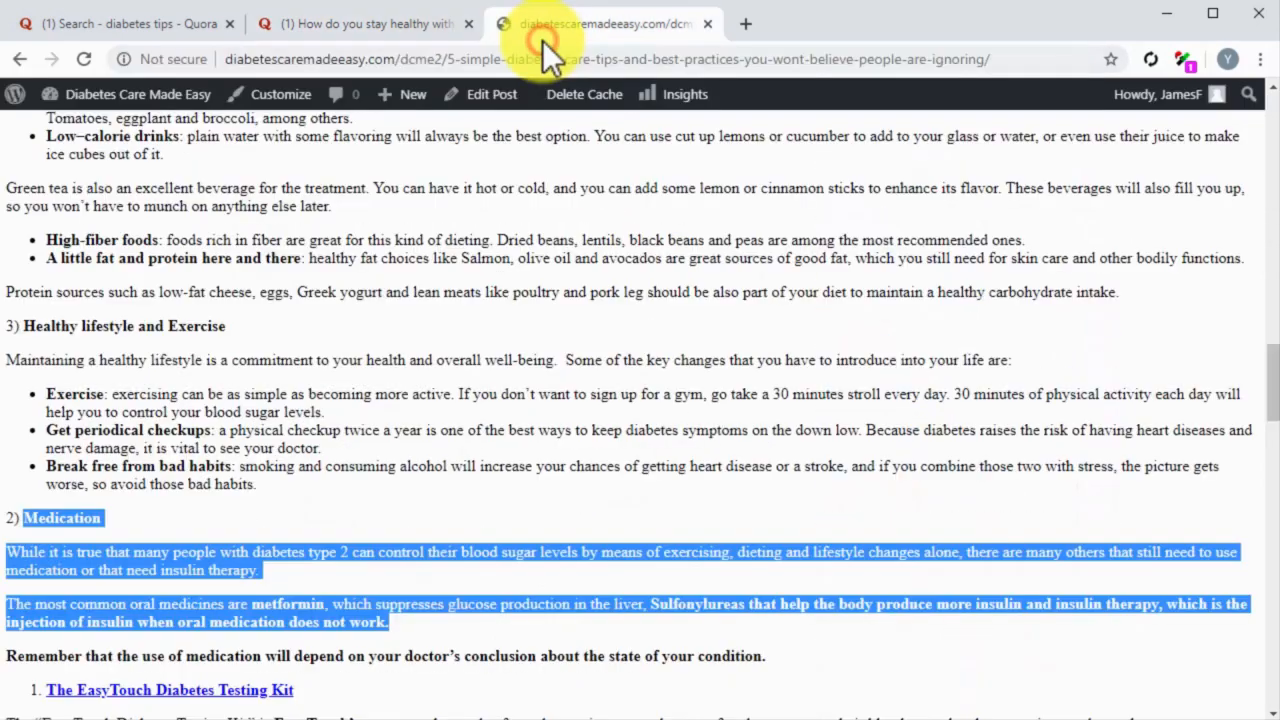
left_click(573, 333)
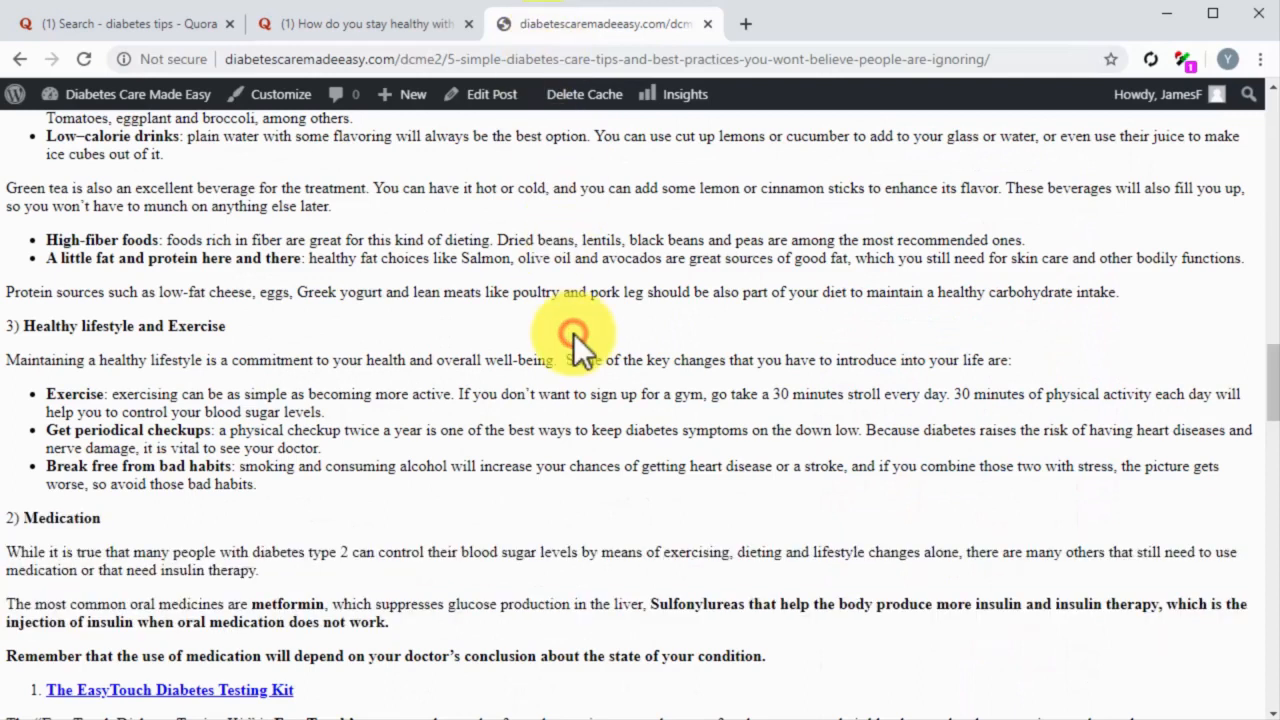
scroll(573, 333, "up", 6)
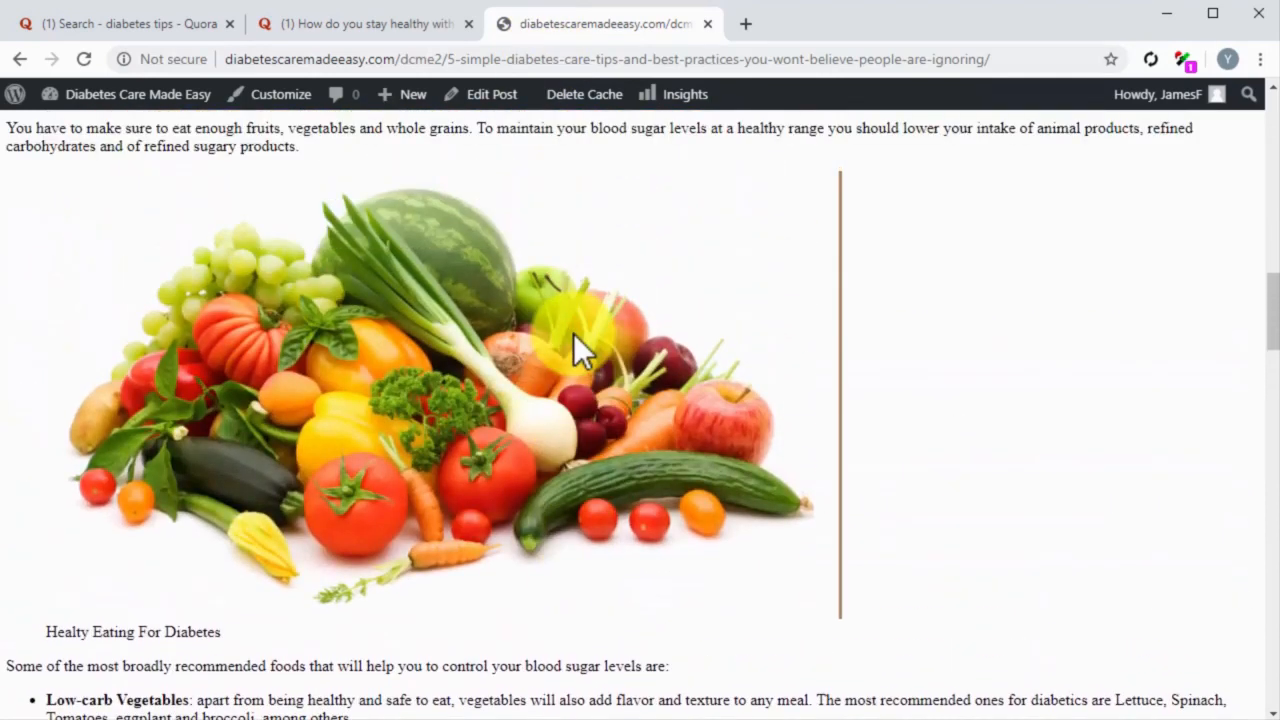
right_click(573, 333)
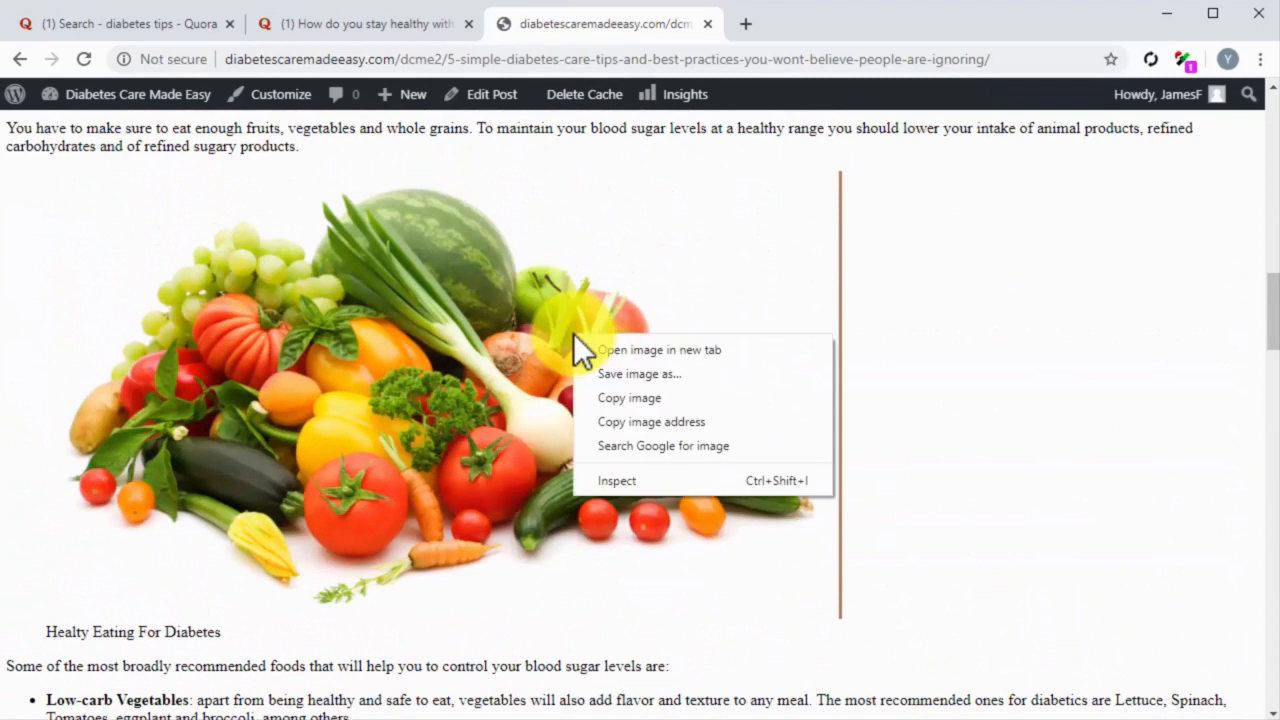
left_click(612, 421)
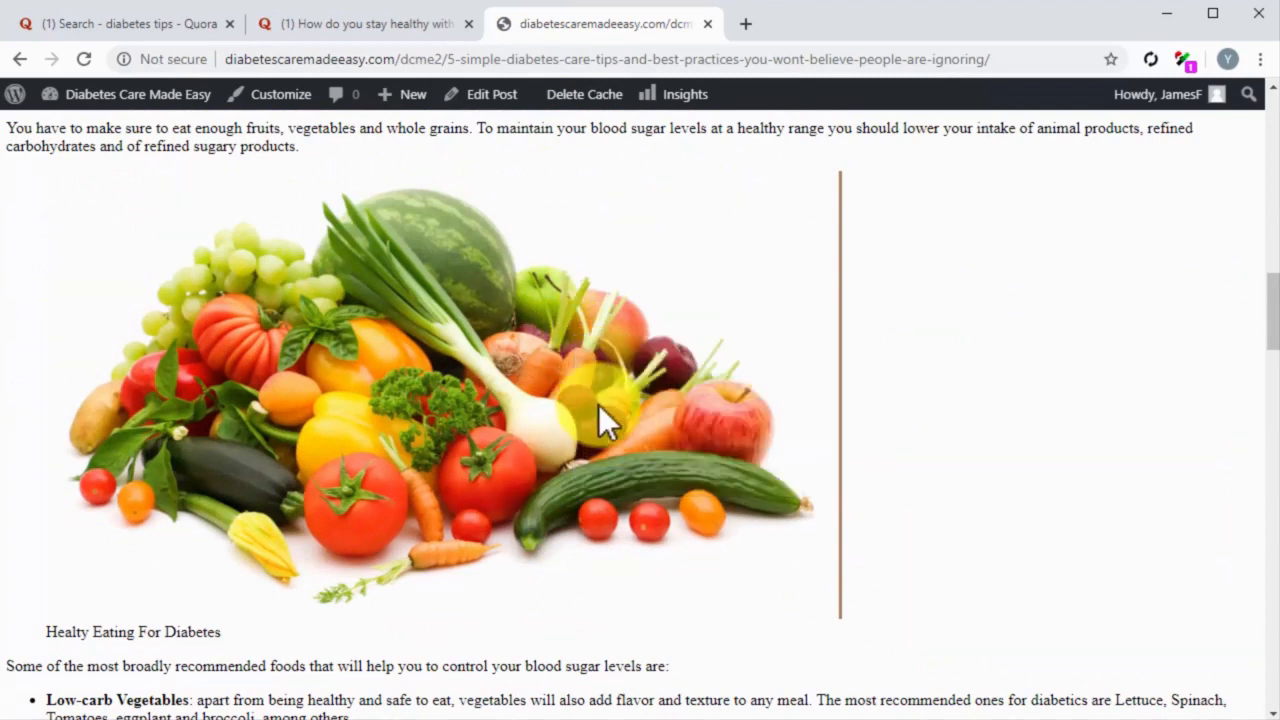
Step: Insert the Diabetes-Care-Food-1024x576.jpg image by its copied address on a new line below the answer's introductory paragraph
left_click(371, 24)
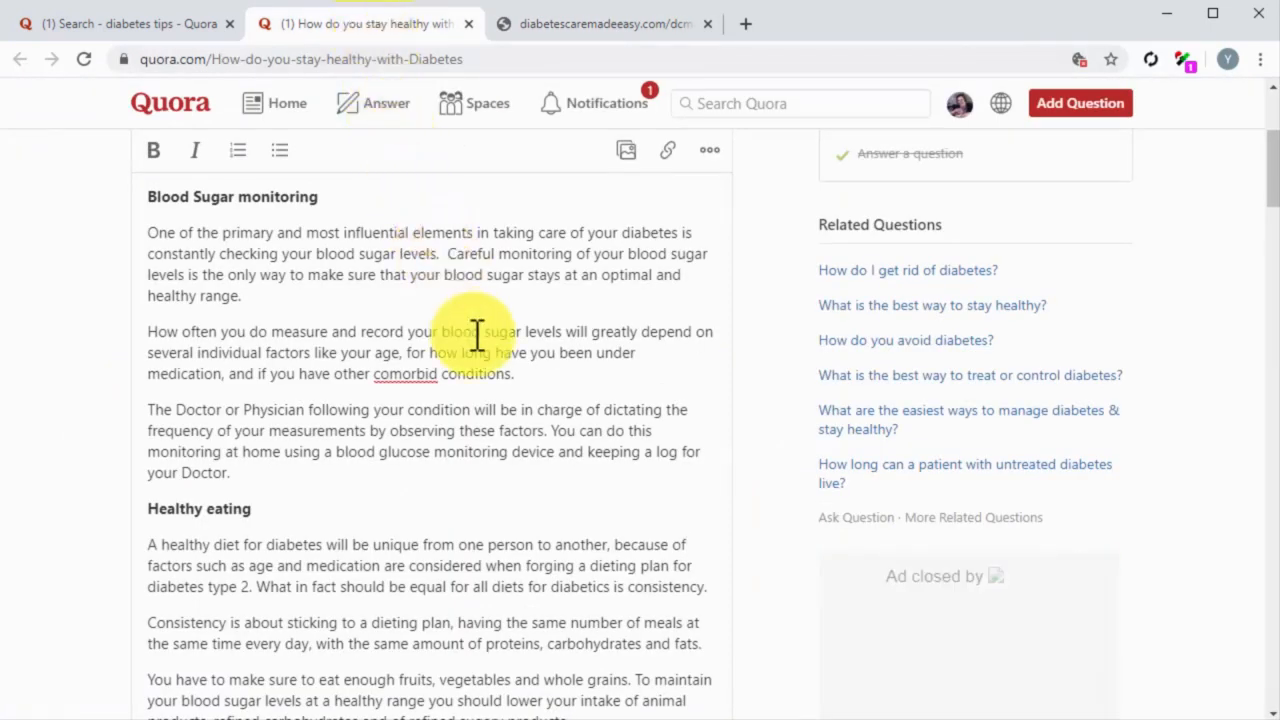
scroll(489, 386, "up", 2)
scroll(489, 386, "up", 1)
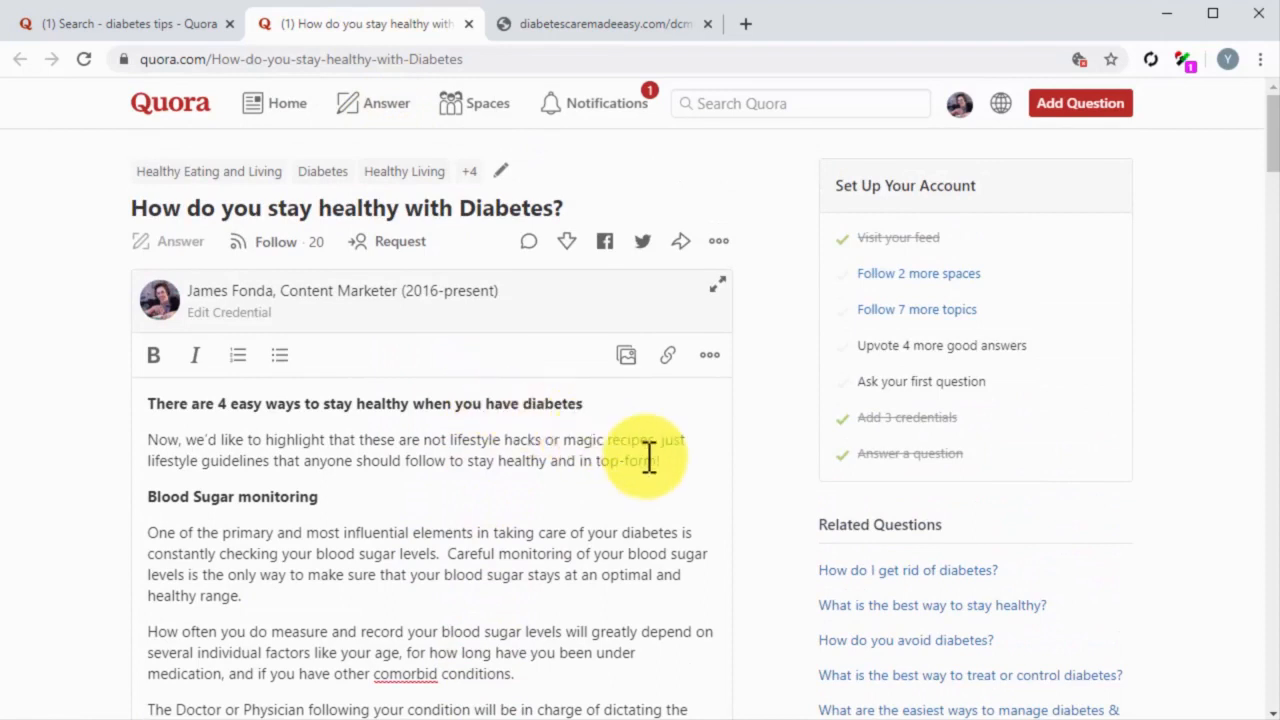
left_click(688, 473)
left_click(687, 467)
key("Return")
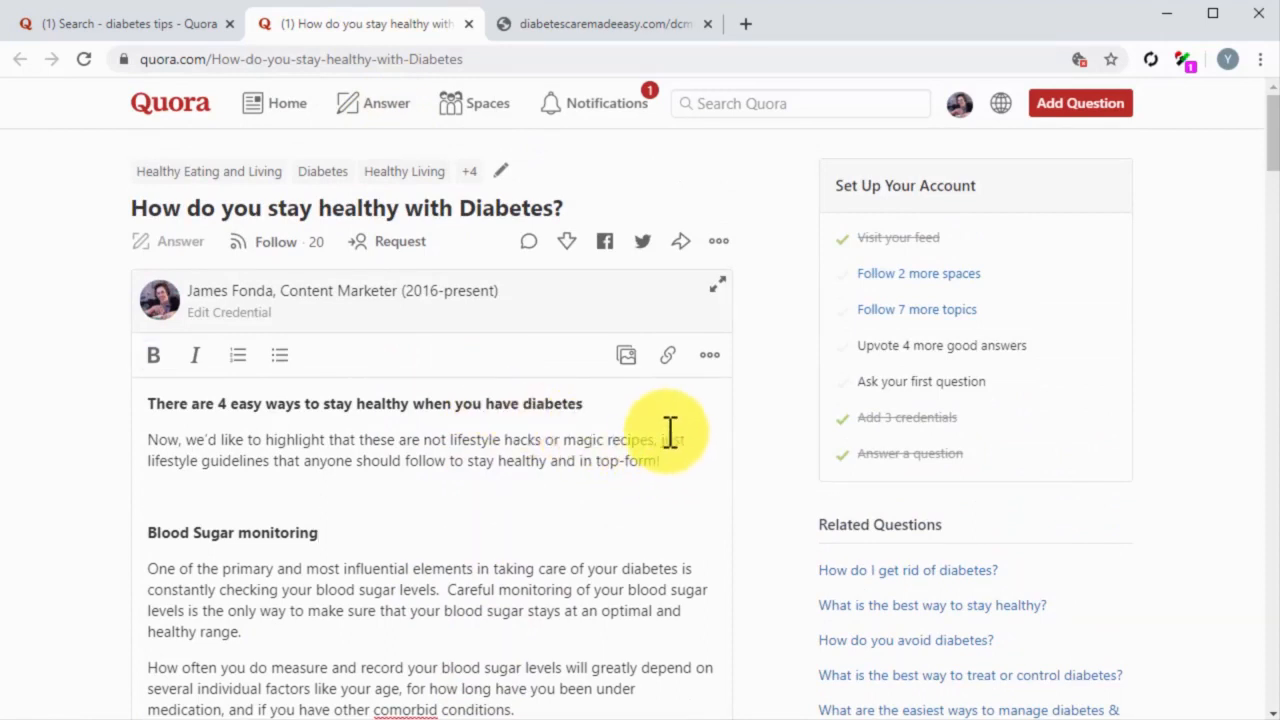
left_click(660, 357)
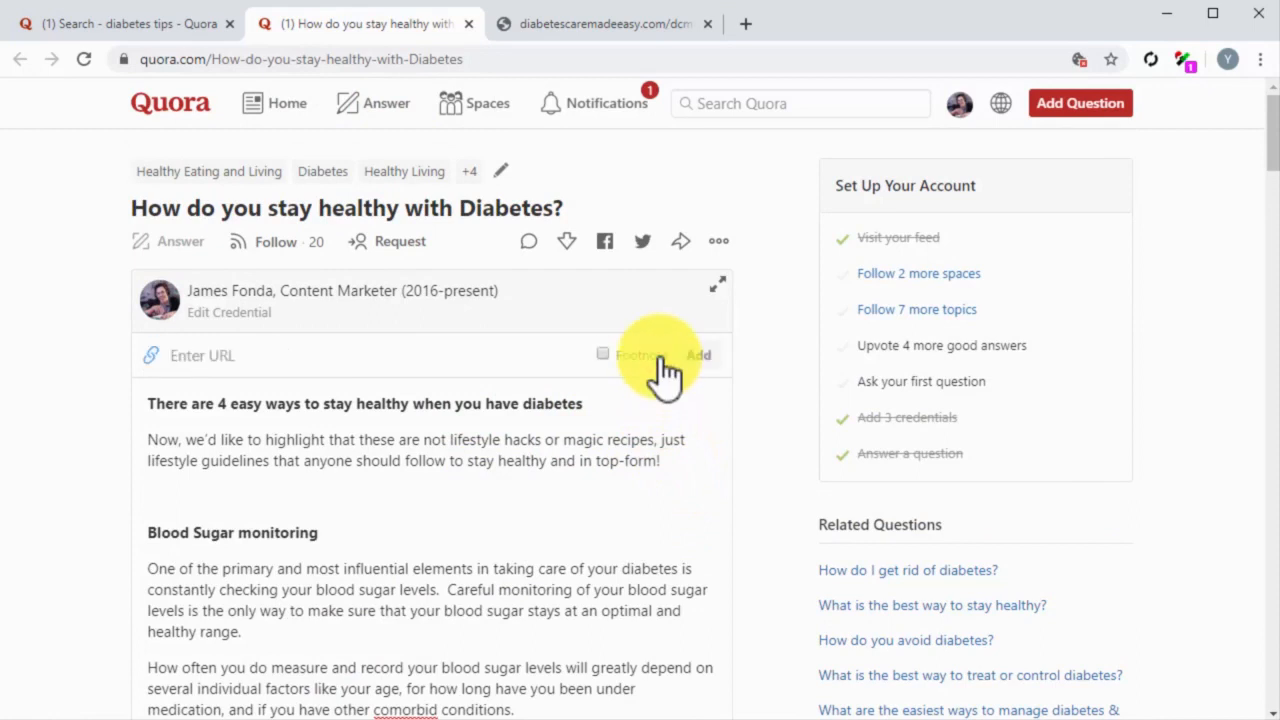
key("ctrl+v")
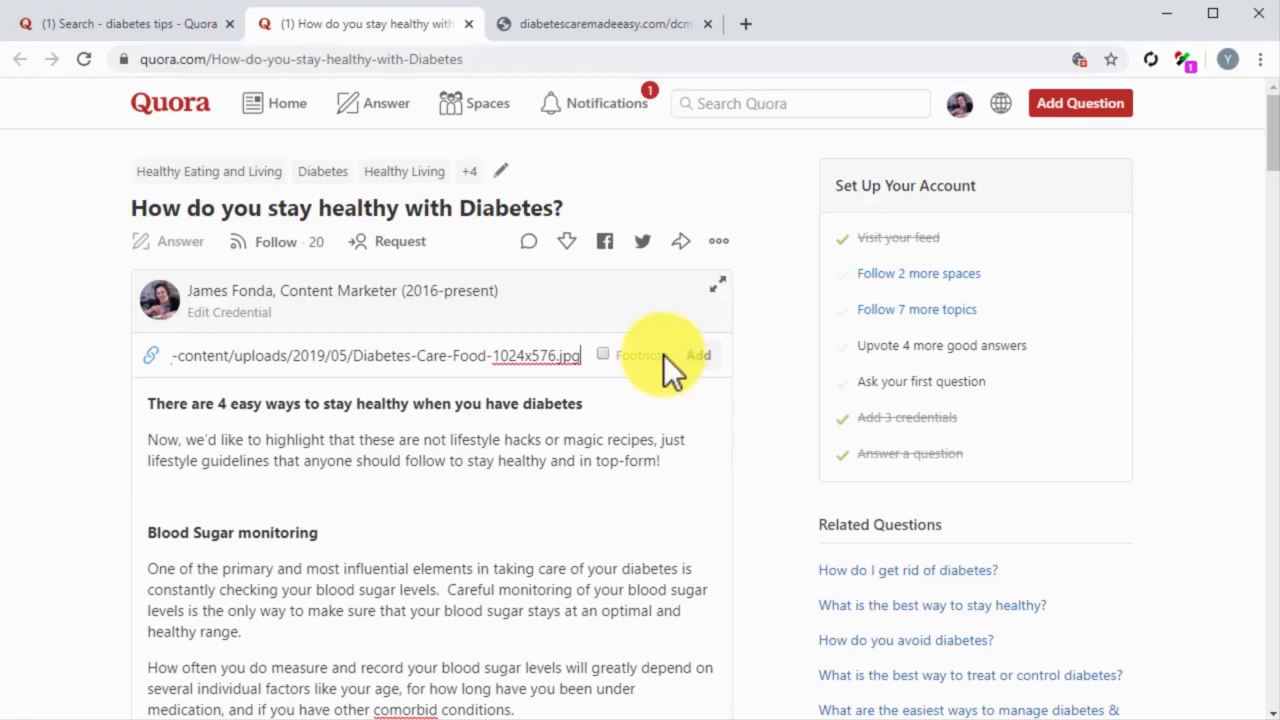
left_click(699, 358)
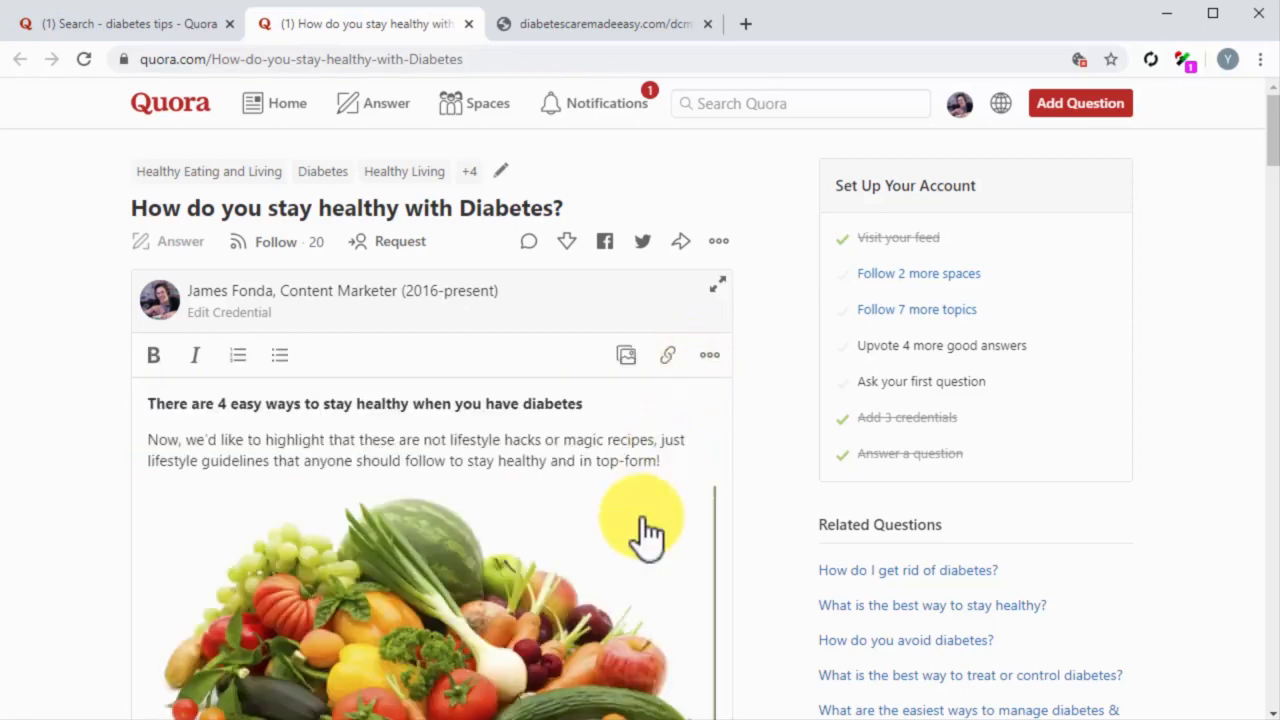
Step: End the answer with "I wrote an entire piece where I go into more detail", mentioning other tips and recommendations and inviting readers to use the link below
scroll(646, 535, "down", 6)
scroll(600, 500, "down", 8)
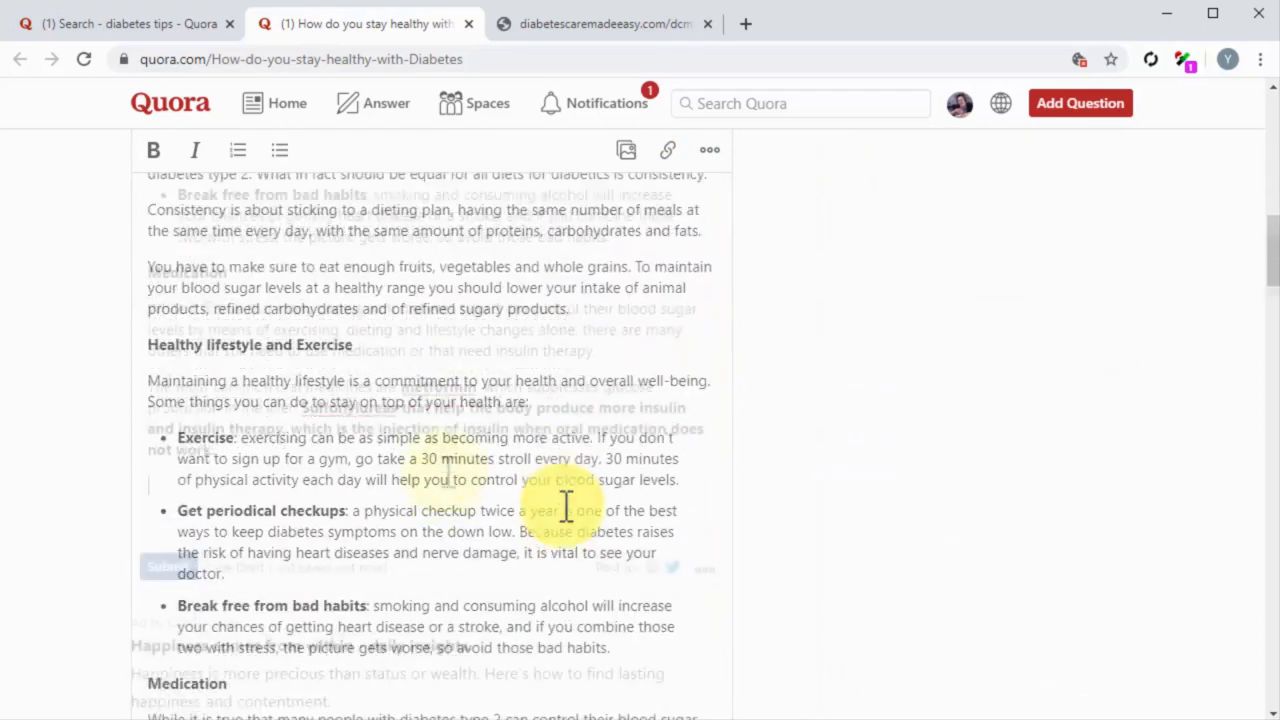
left_click(448, 473)
type("I wrote")
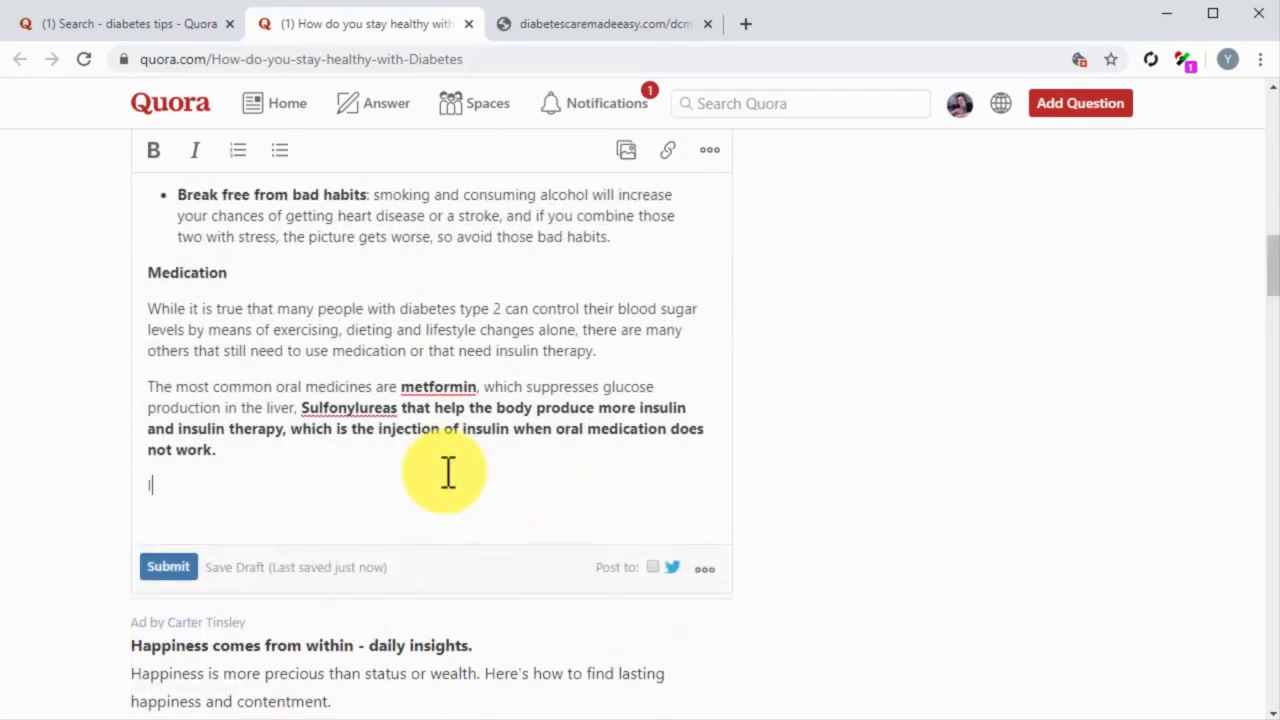
type("an entire piece where I go into more detail. There I also include some other tips and recommendations")
type(". You")
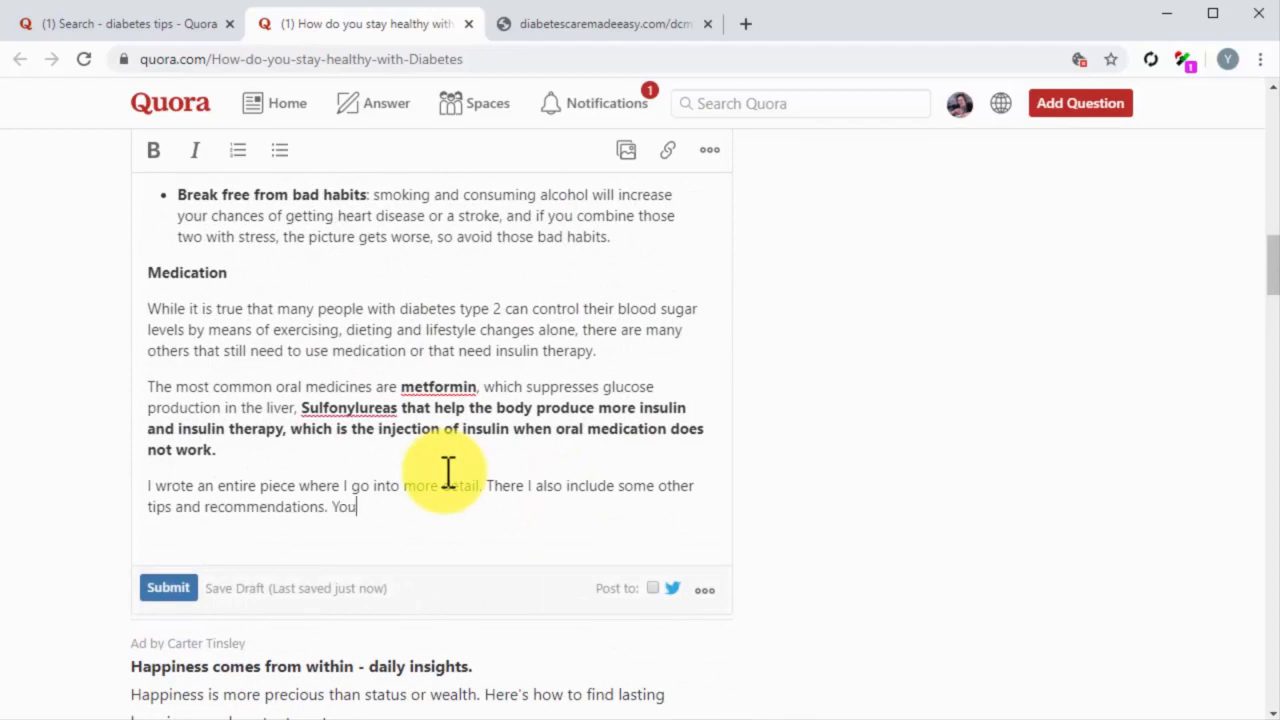
type(" can re")
type("ad it by clicking on the link below.")
key("Return")
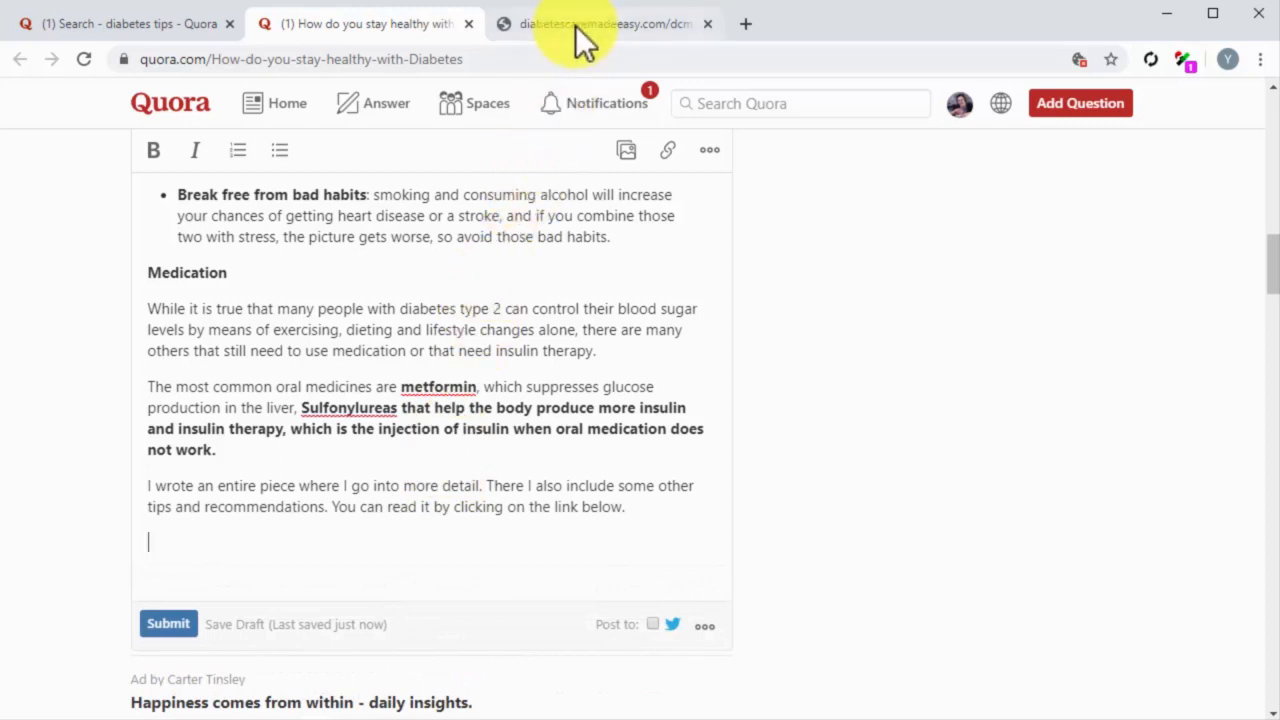
Step: Copy the blog post's URL and add it as a link below the answer's closing paragraph
left_click(576, 26)
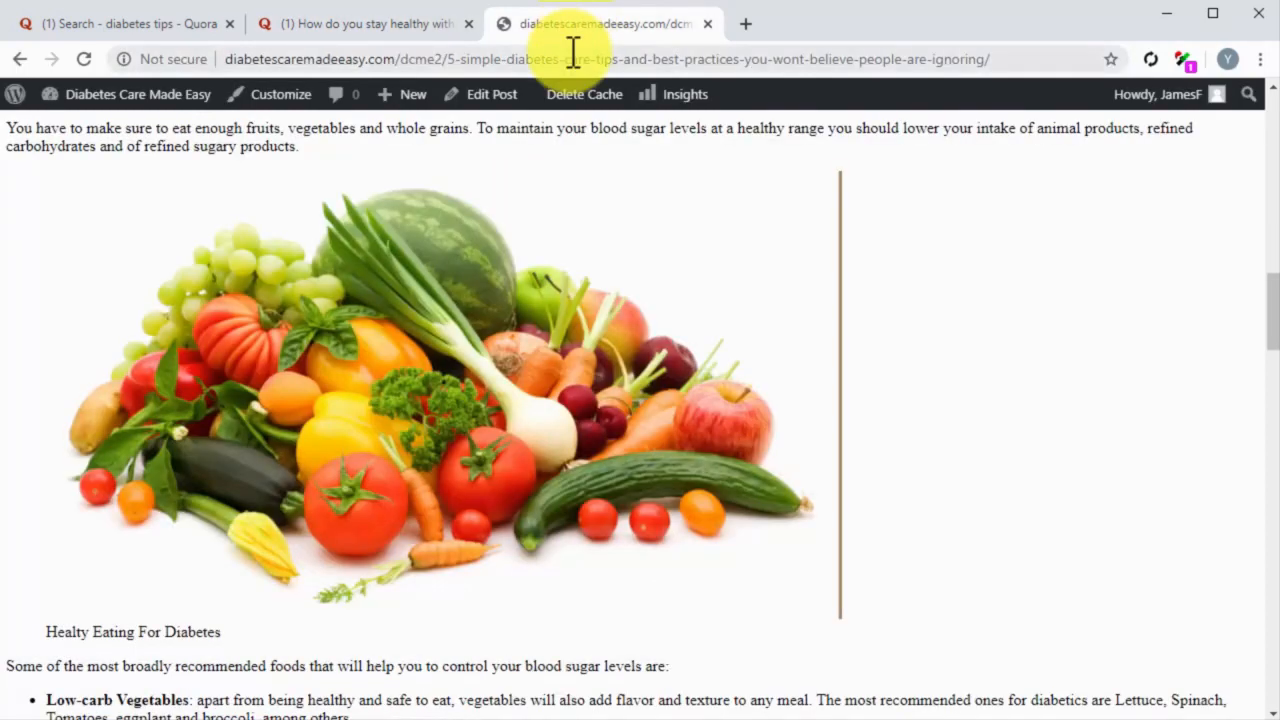
right_click(573, 50)
left_click(599, 160)
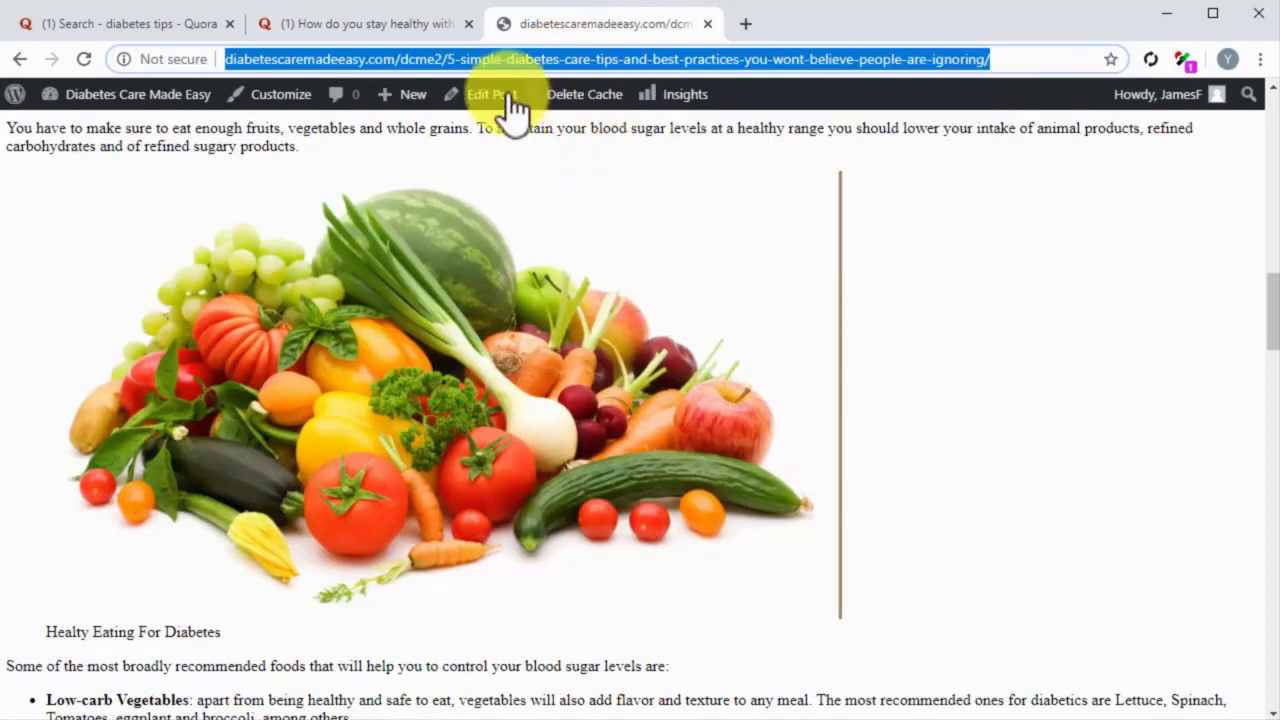
left_click(420, 33)
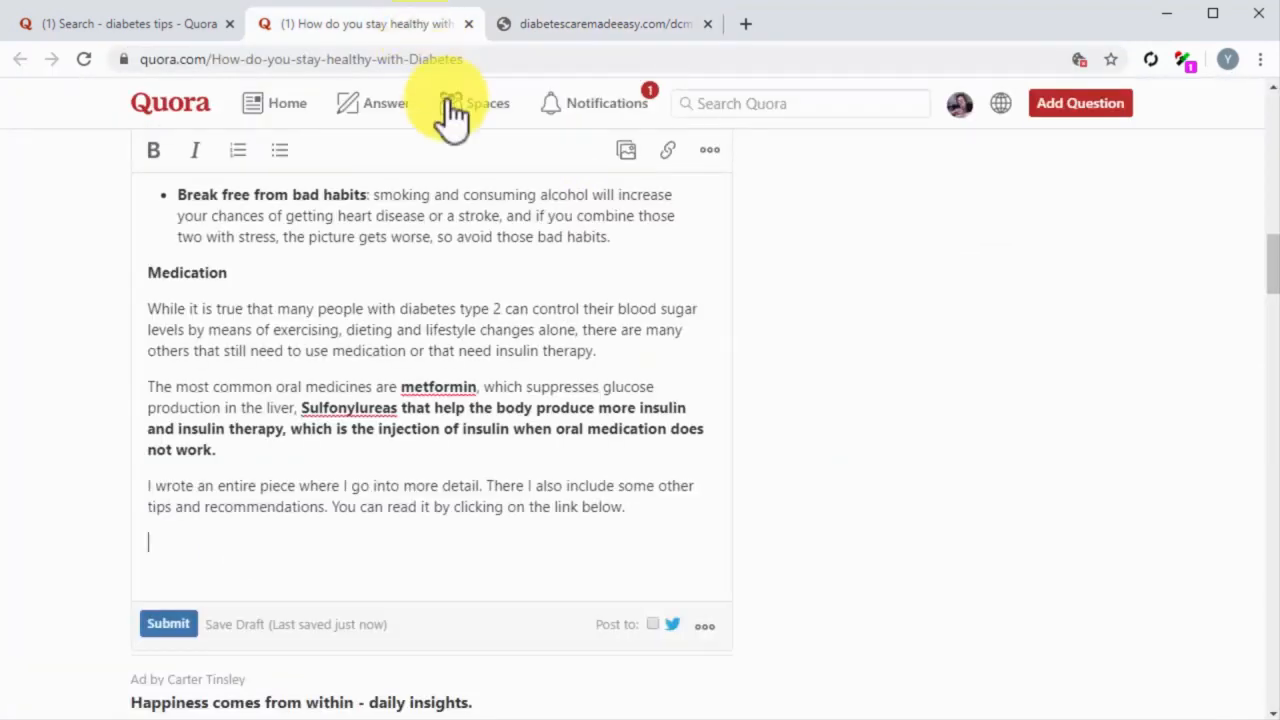
left_click(665, 163)
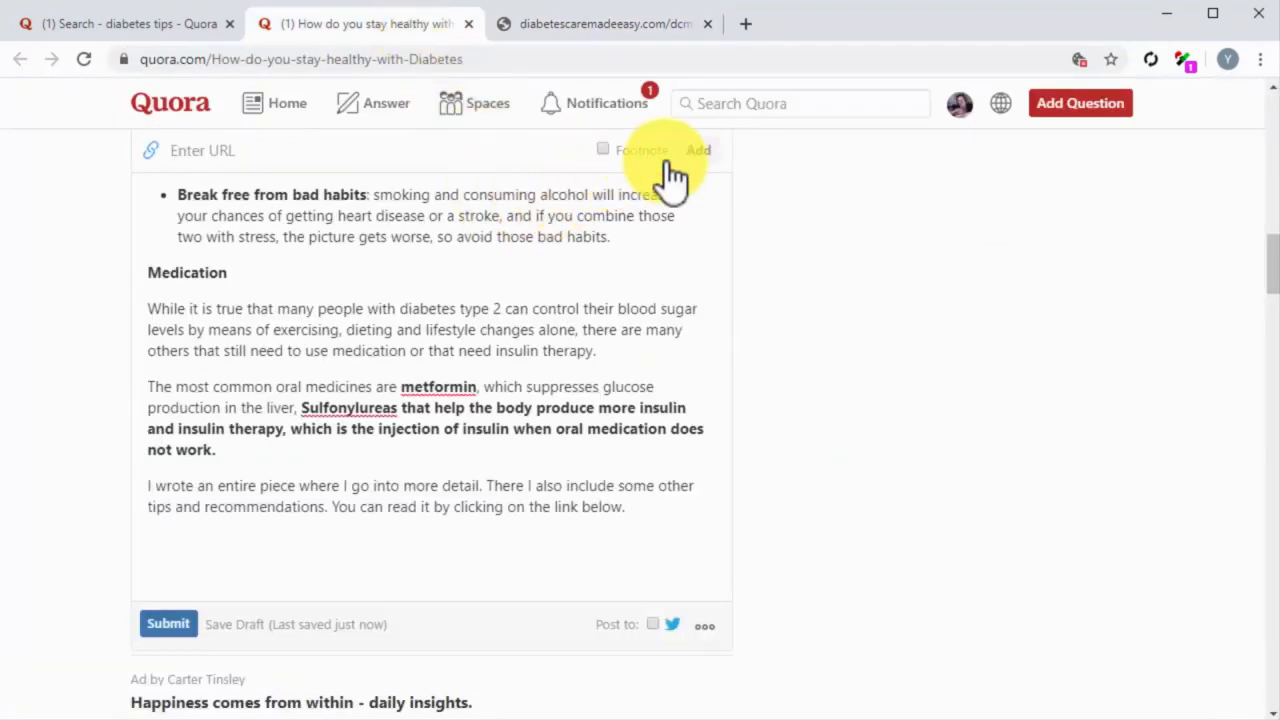
key("ctrl+v")
left_click(690, 155)
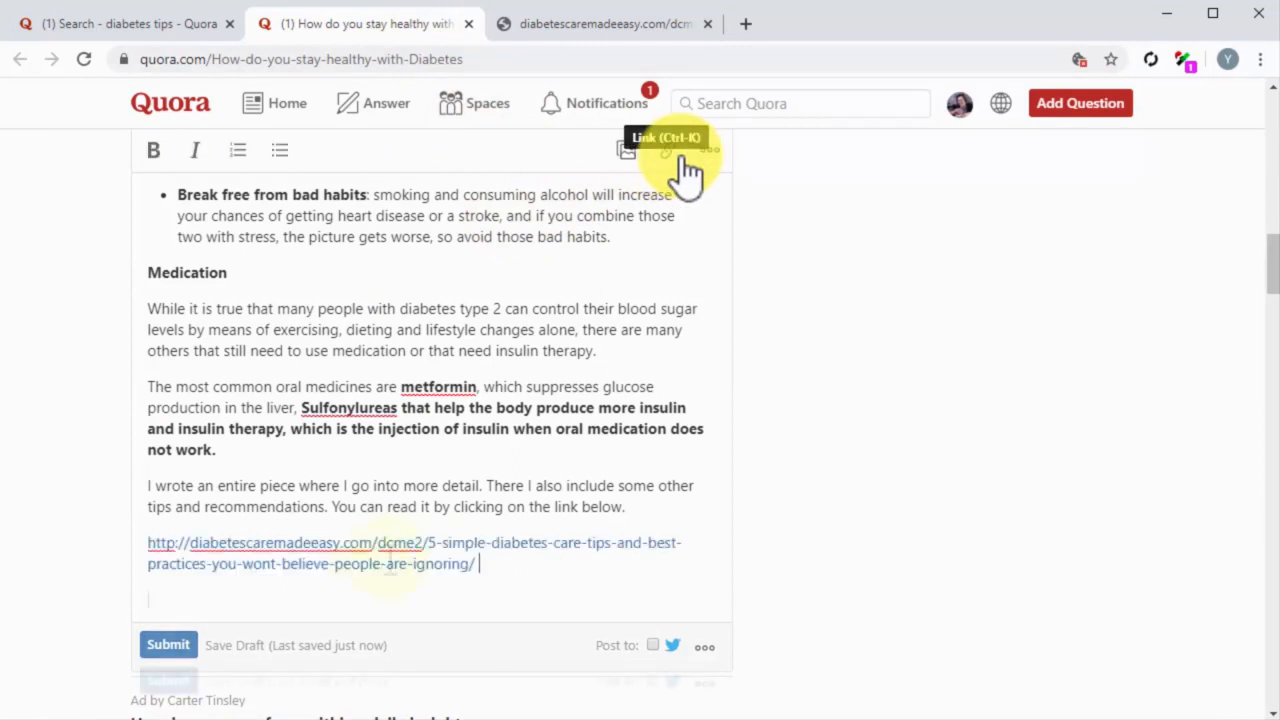
key("Return")
Step: Submit the answer to "How do you stay healthy with Diabetes?" and review the published version
left_click(172, 682)
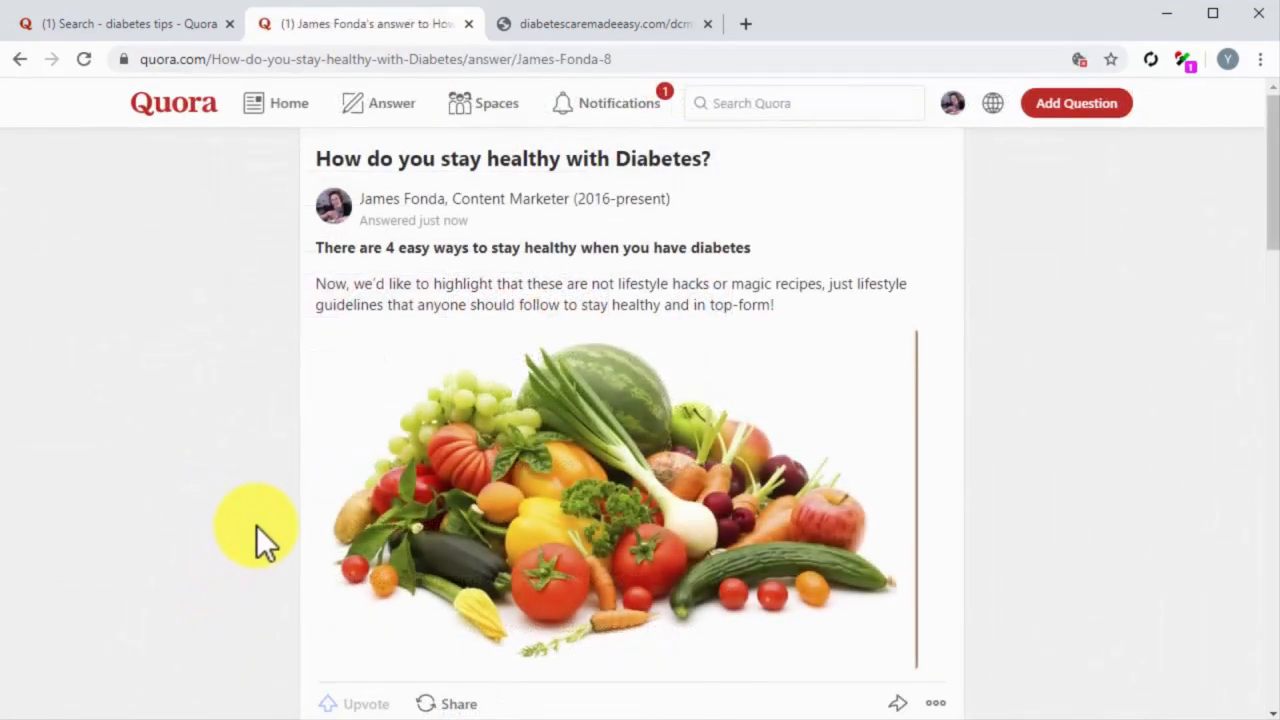
scroll(256, 527, "down", 1)
scroll(256, 525, "down", 4)
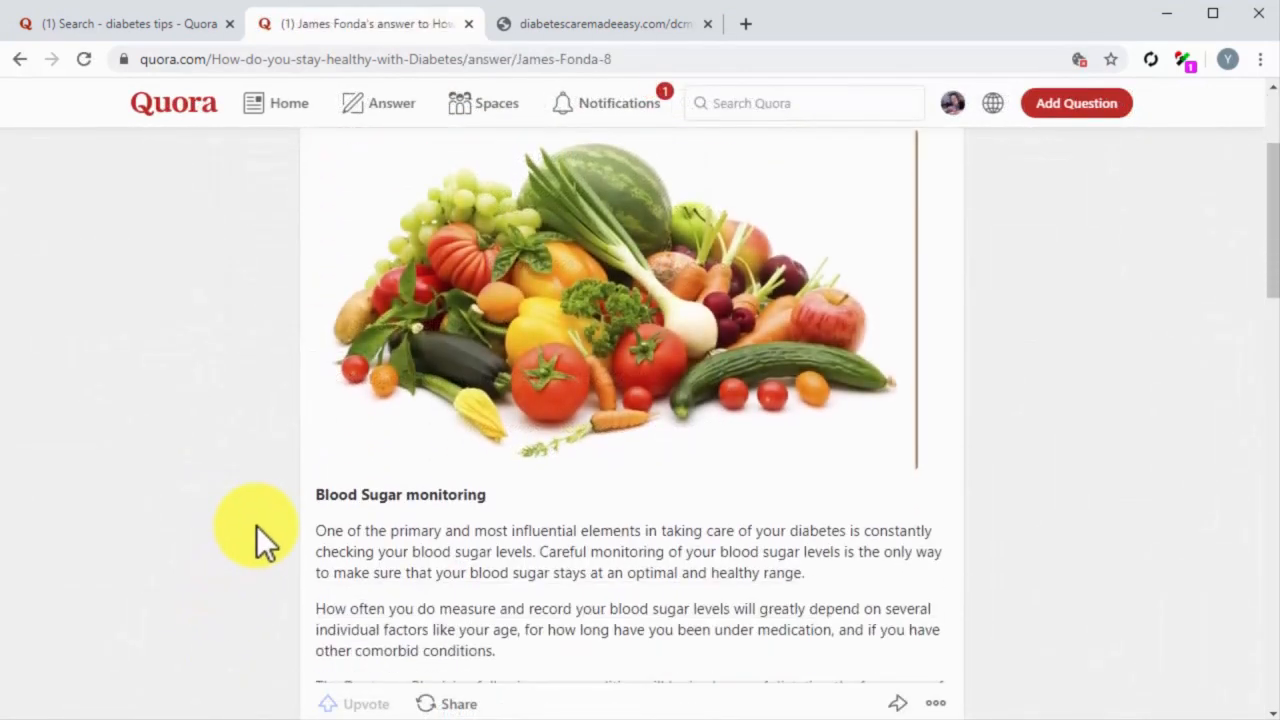
scroll(256, 525, "down", 4)
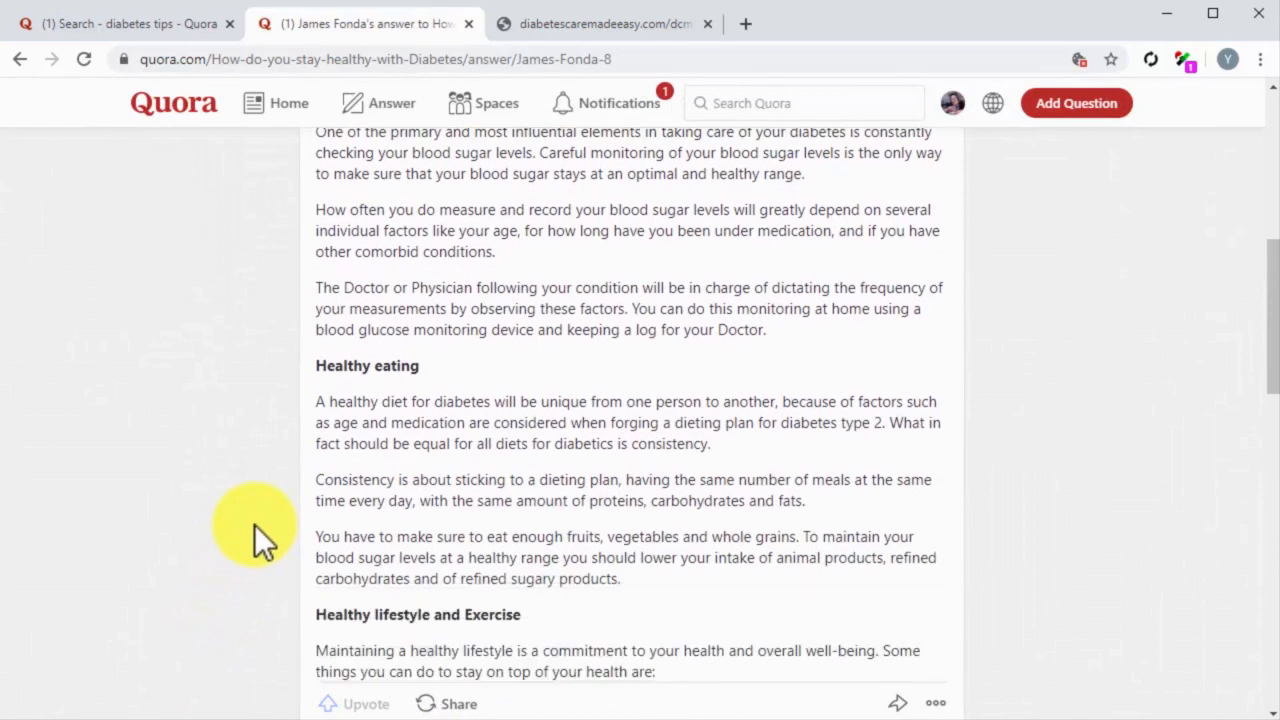
scroll(254, 524, "down", 3)
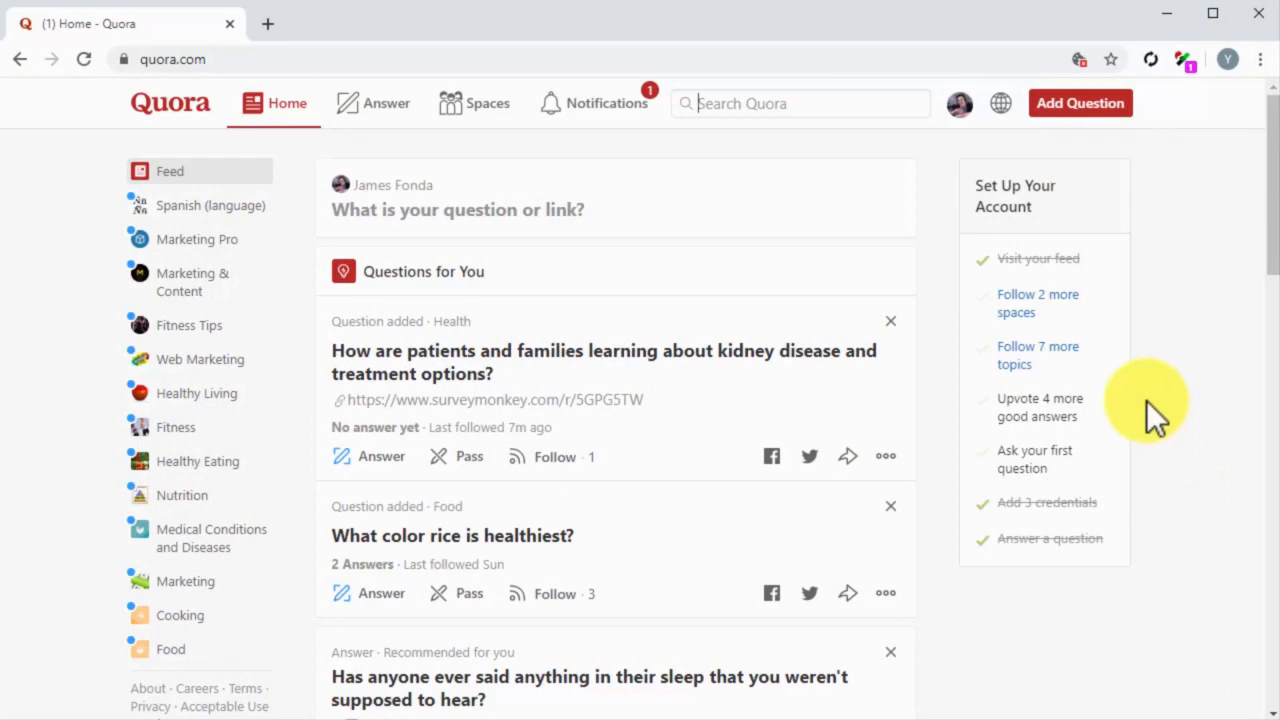
Step: Open the account's profile and change its headline credential to "Content Marketer at diabetescaremadeeasy.com"
left_click(966, 110)
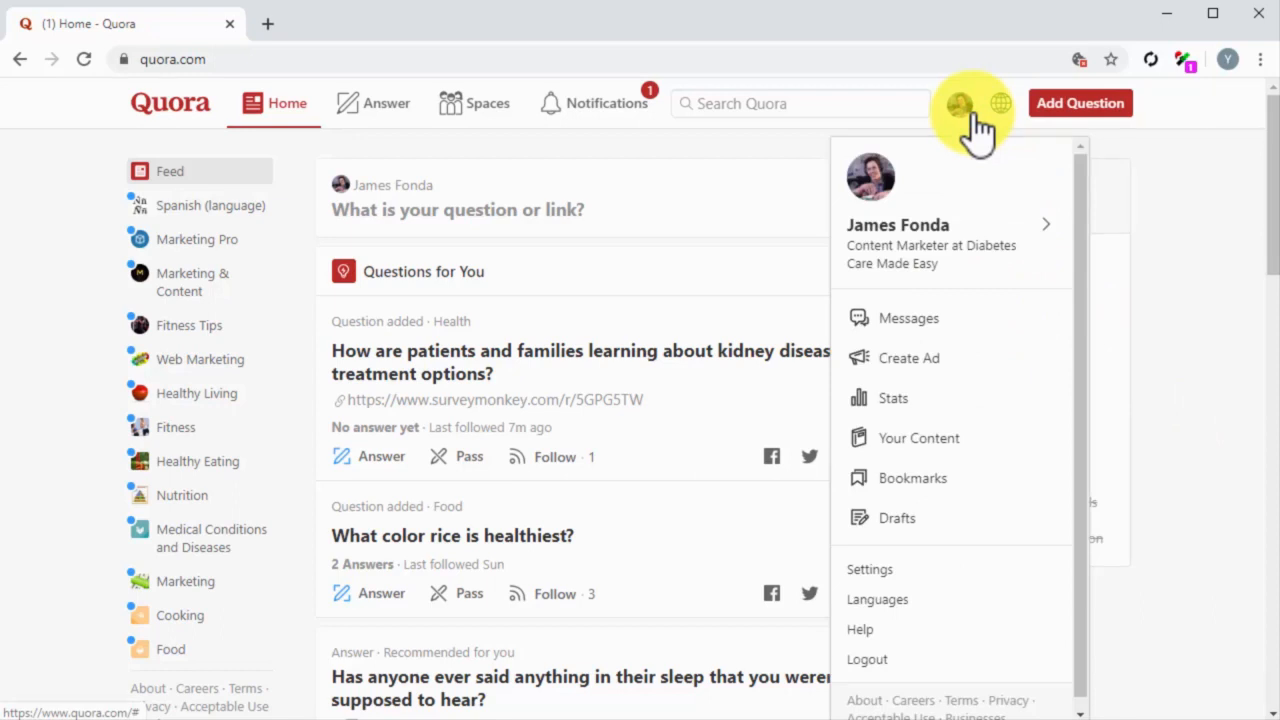
left_click(983, 237)
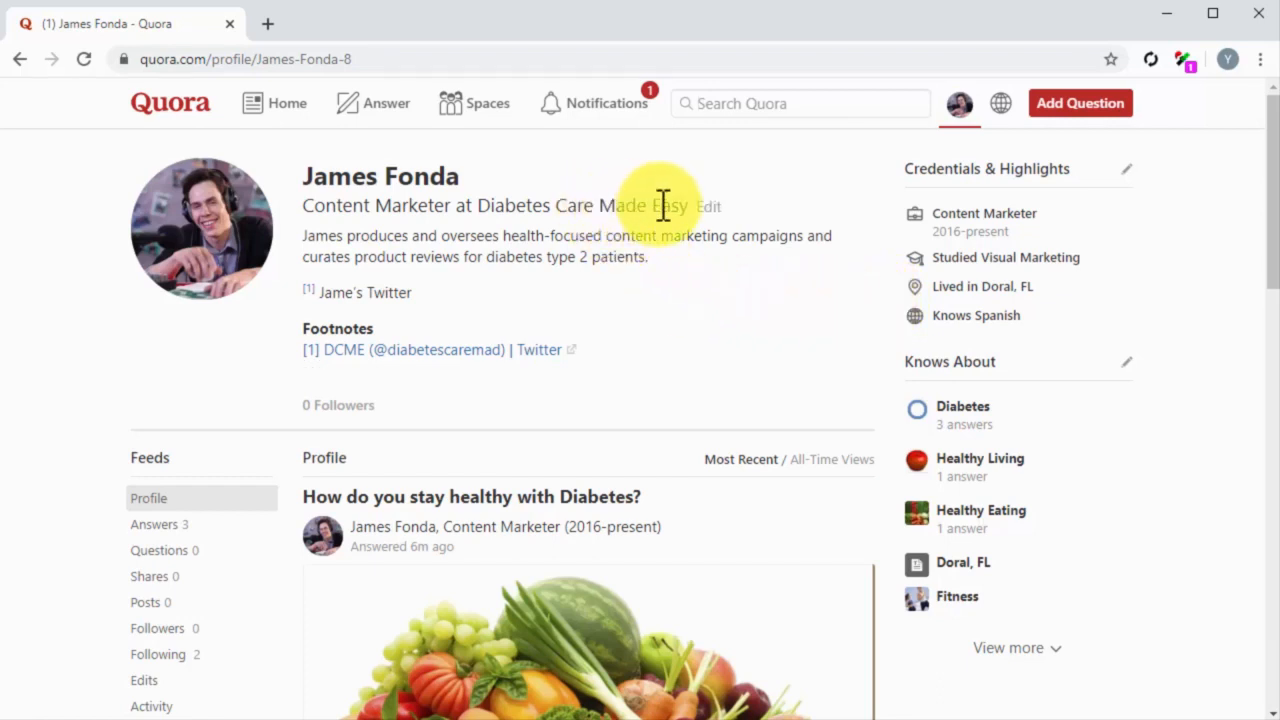
left_click(704, 206)
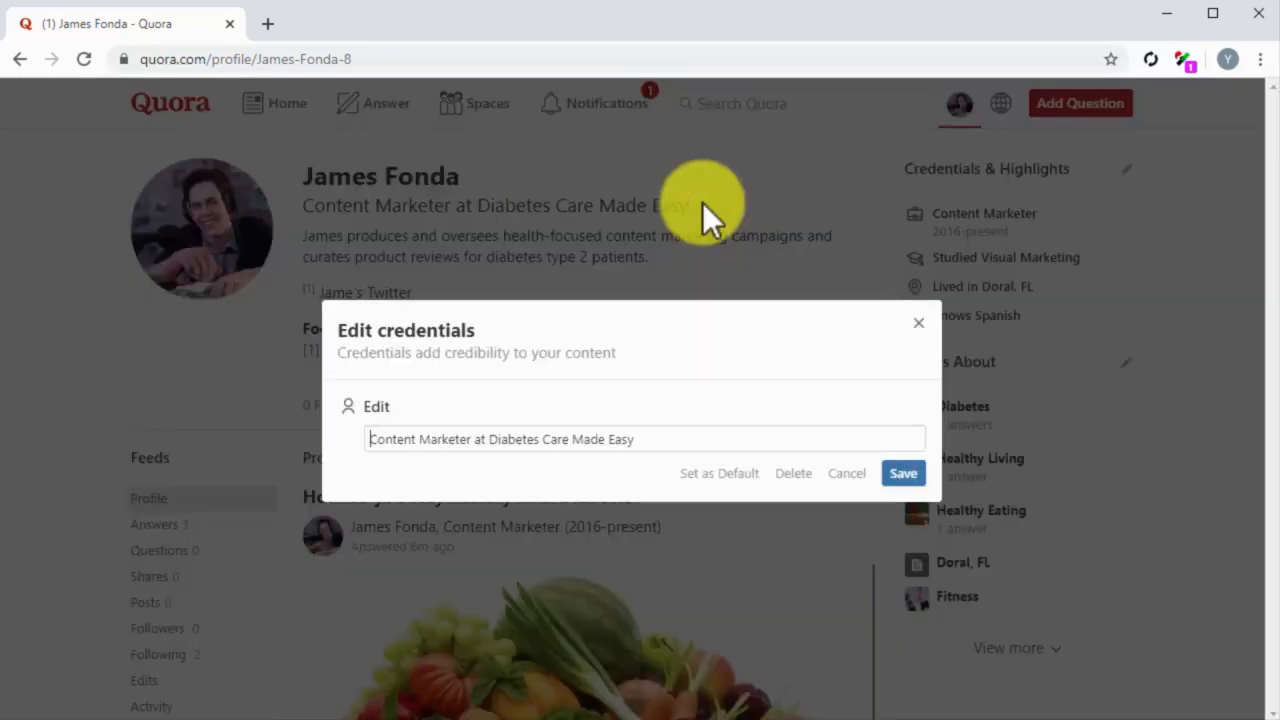
left_click(733, 438)
left_click_drag(733, 438, 490, 440)
key("ctrl+v")
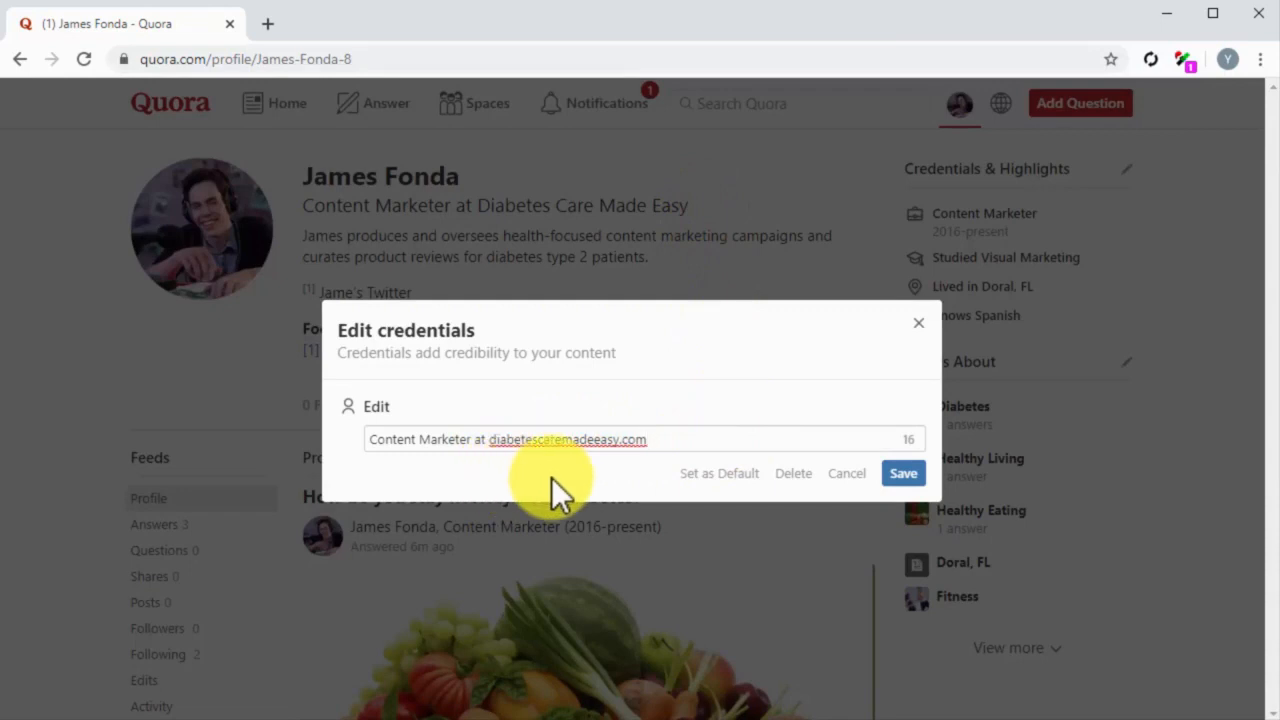
left_click(898, 476)
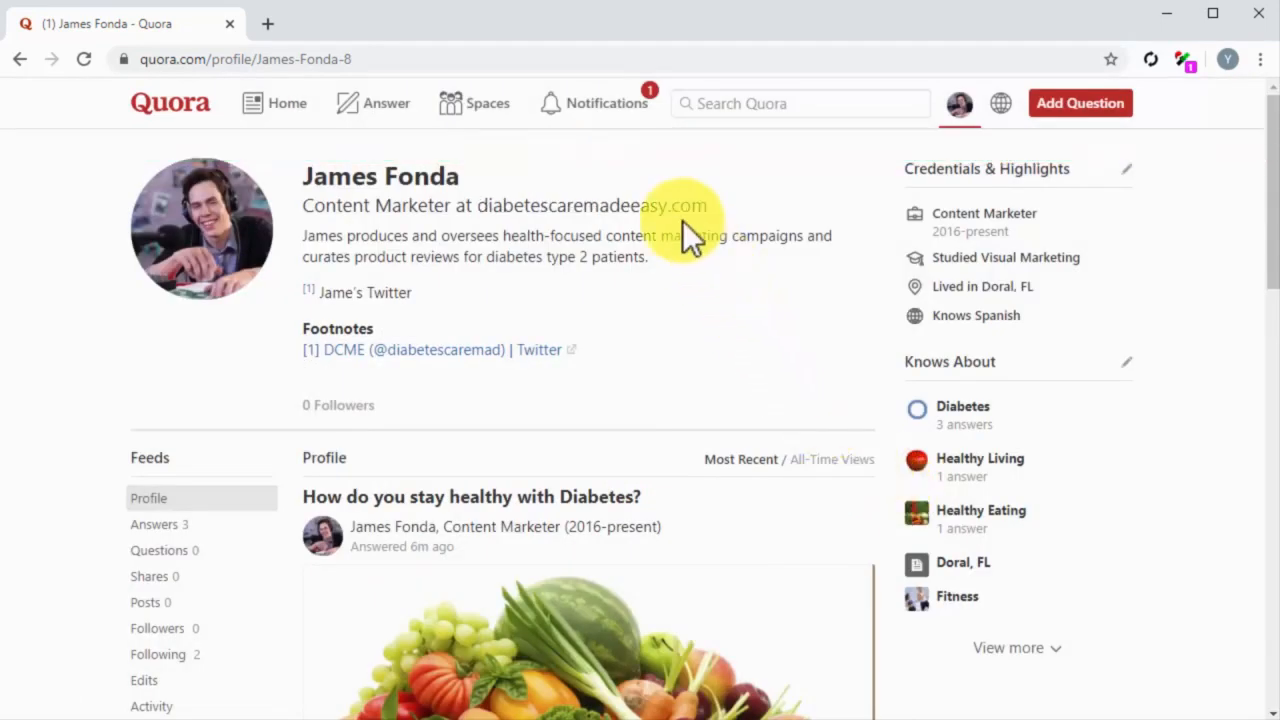
Step: Copy the website address diabetescaremadeeasy.com from the profile's headline credential
left_click_drag(478, 206, 700, 211)
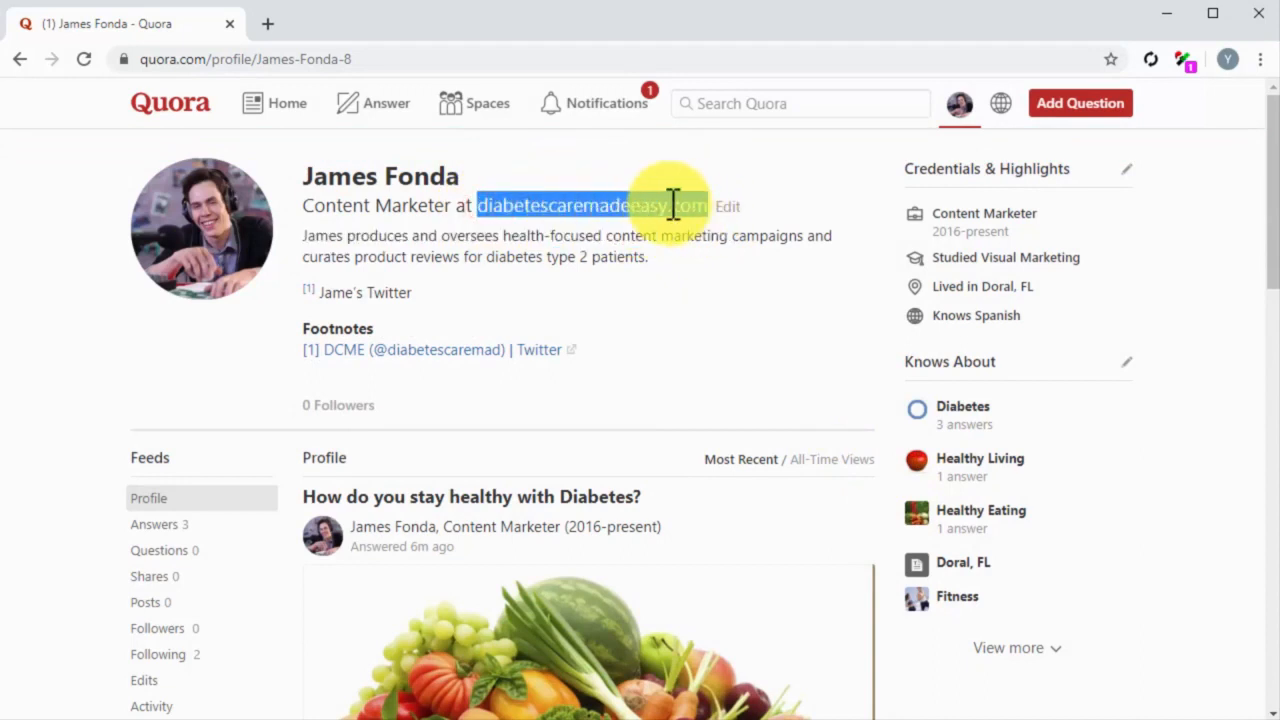
right_click(668, 205)
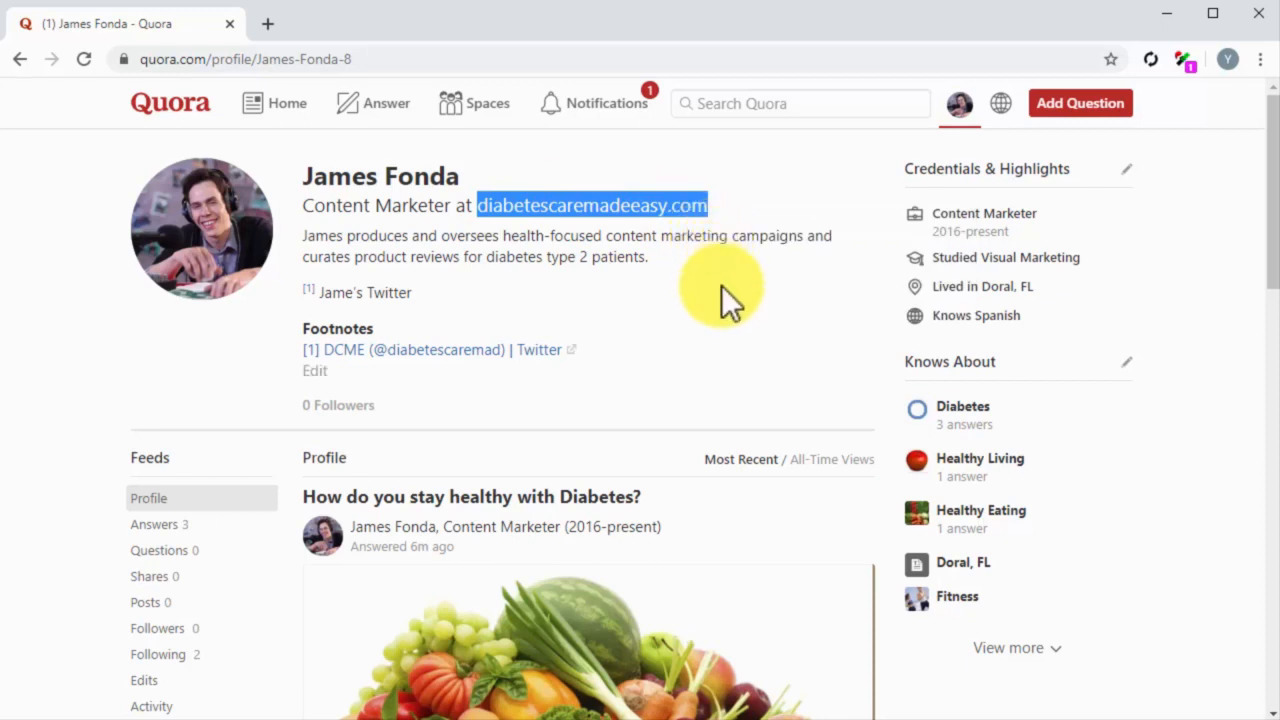
left_click(662, 258)
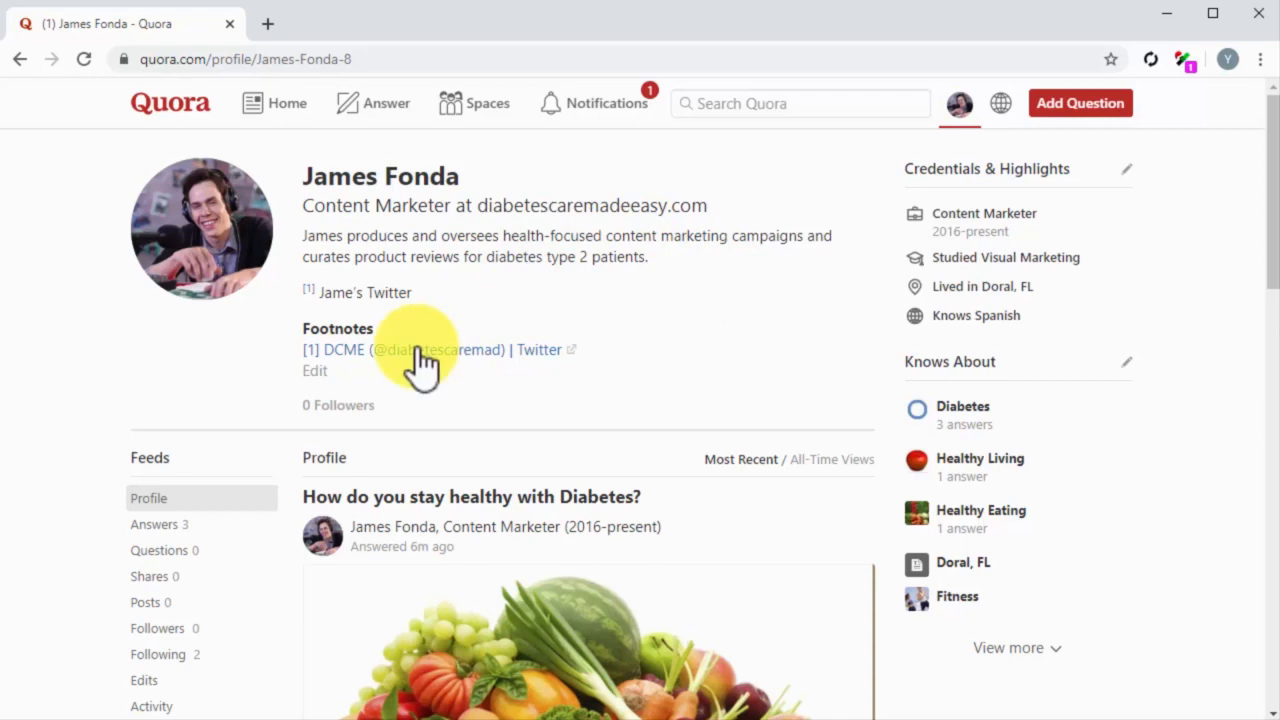
Step: Add a "Website:" line with a link to diabetescaremadeeasy.com below the profile description's first paragraph and save the description
left_click(315, 371)
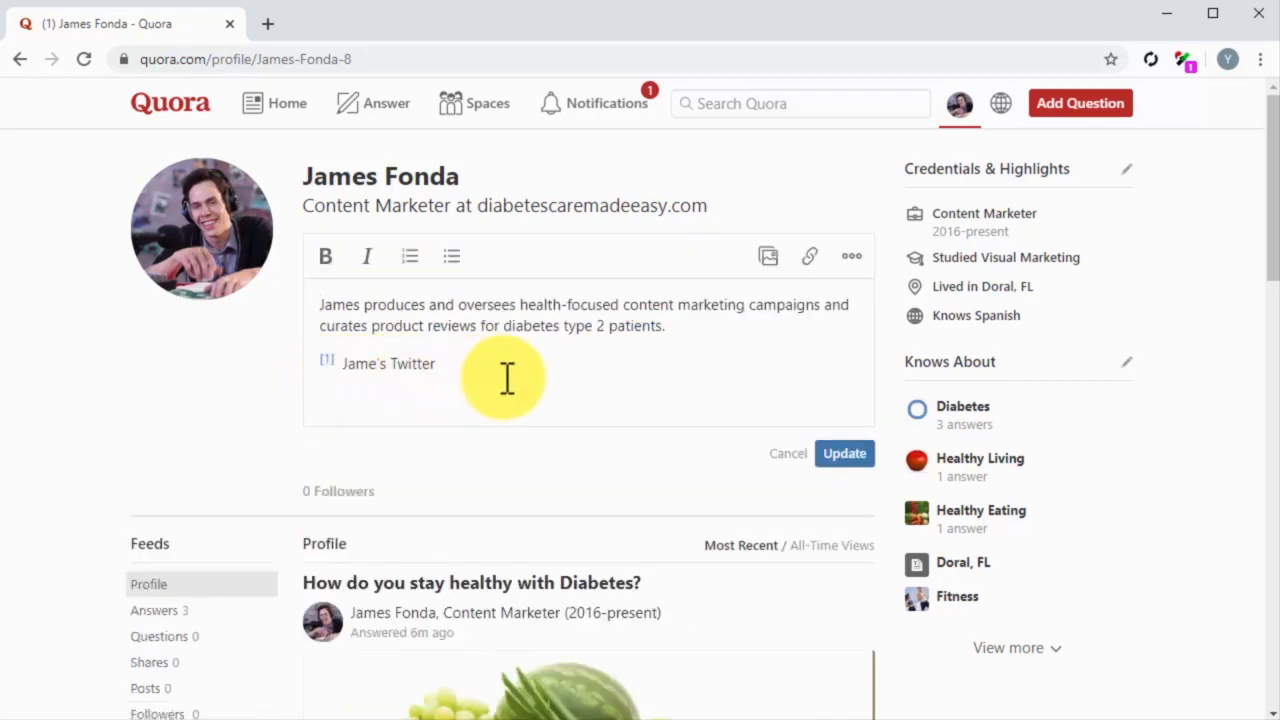
left_click(686, 329)
key("Return")
type("Website:")
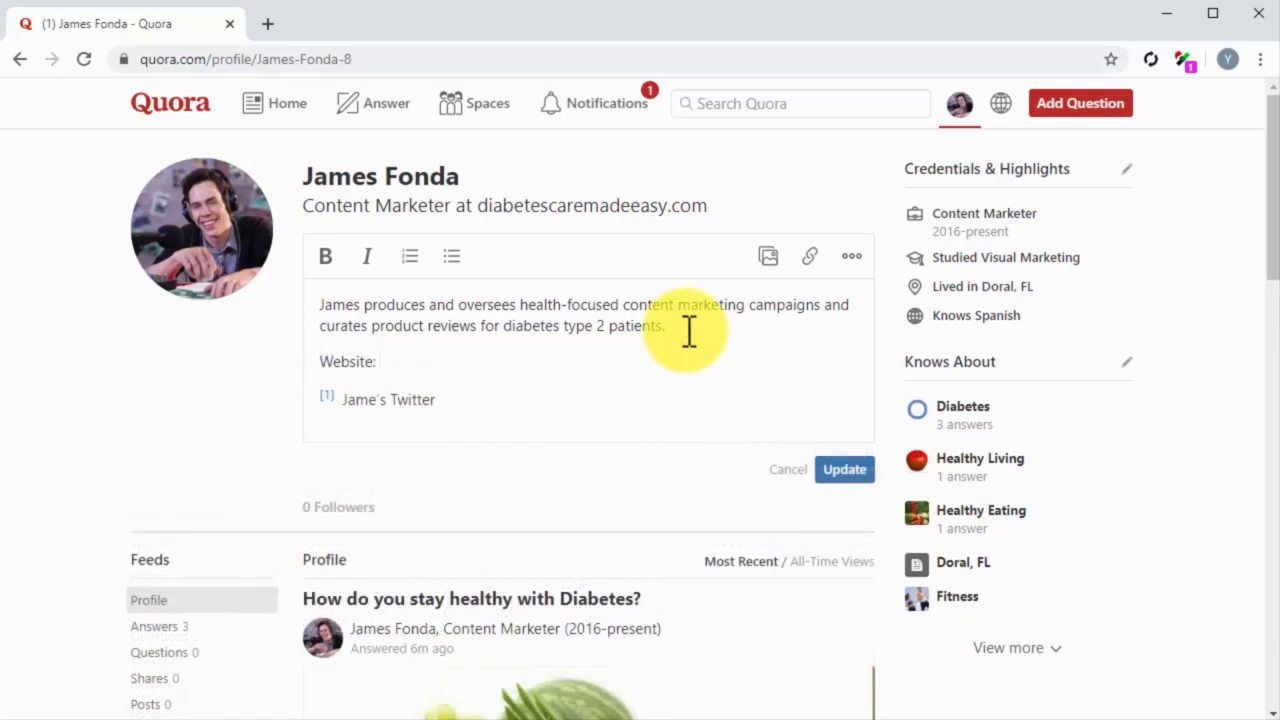
left_click(810, 258)
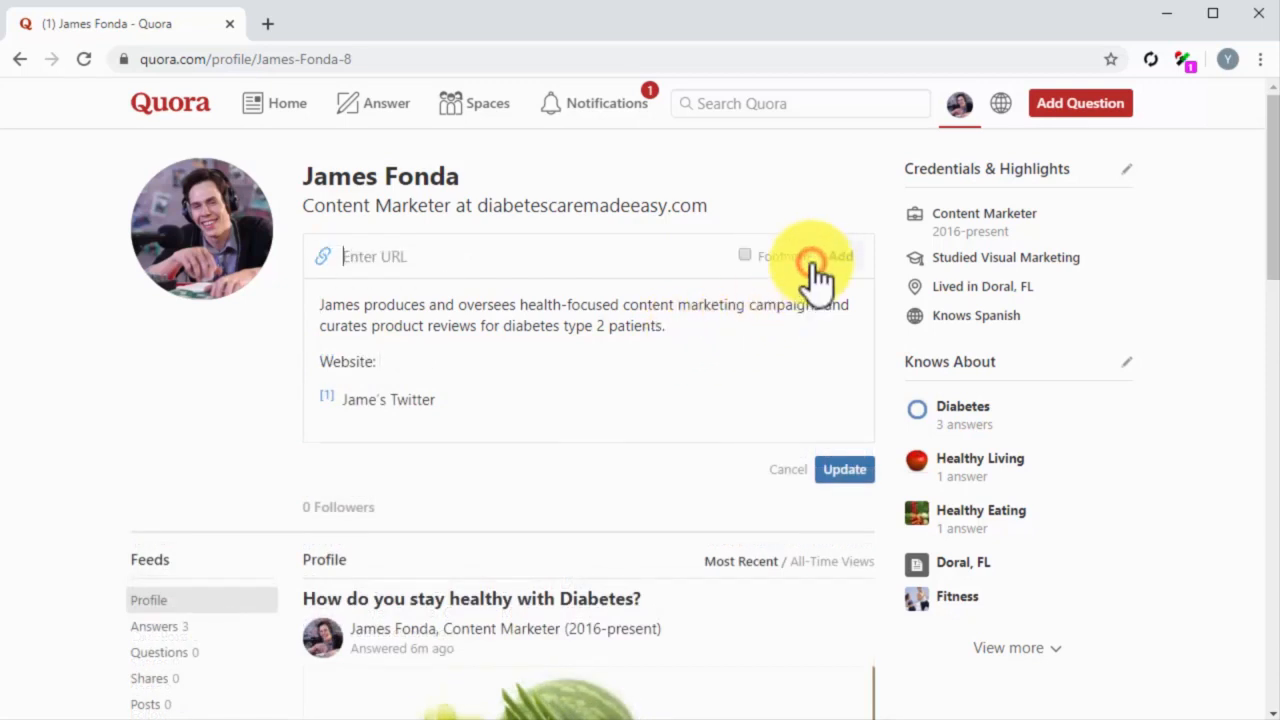
type("diabetescare")
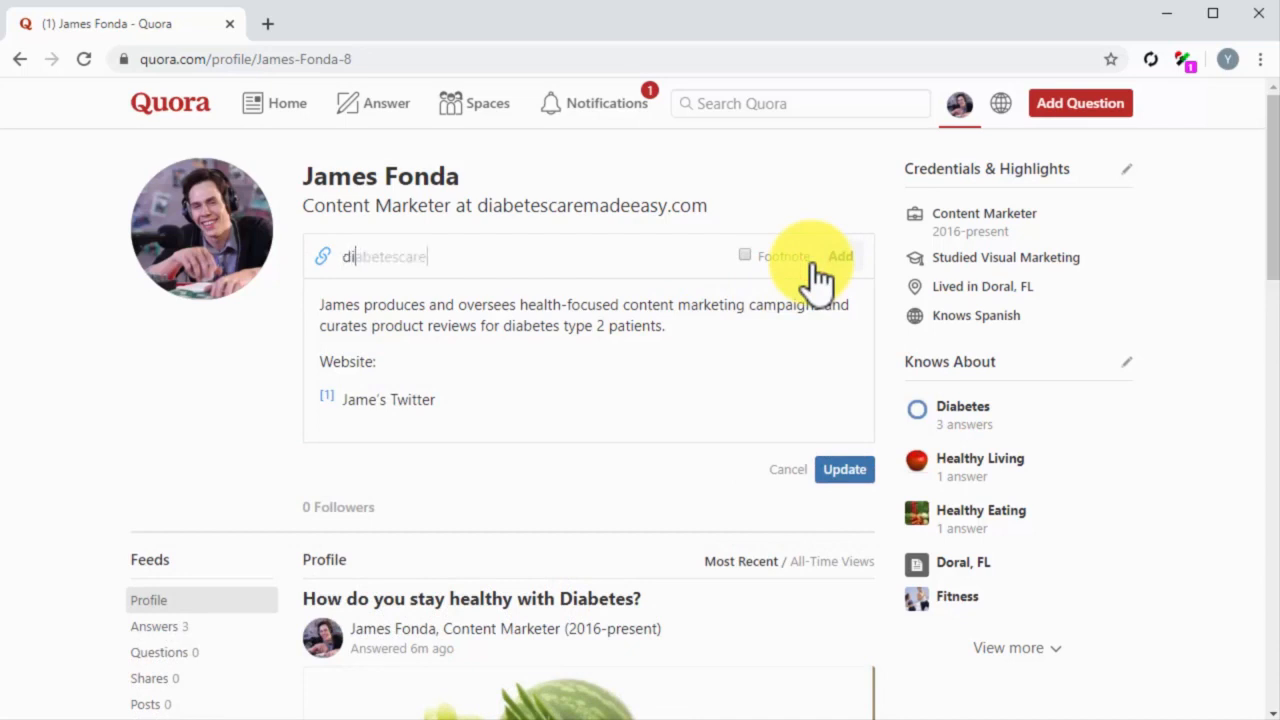
type("madeeasy.com")
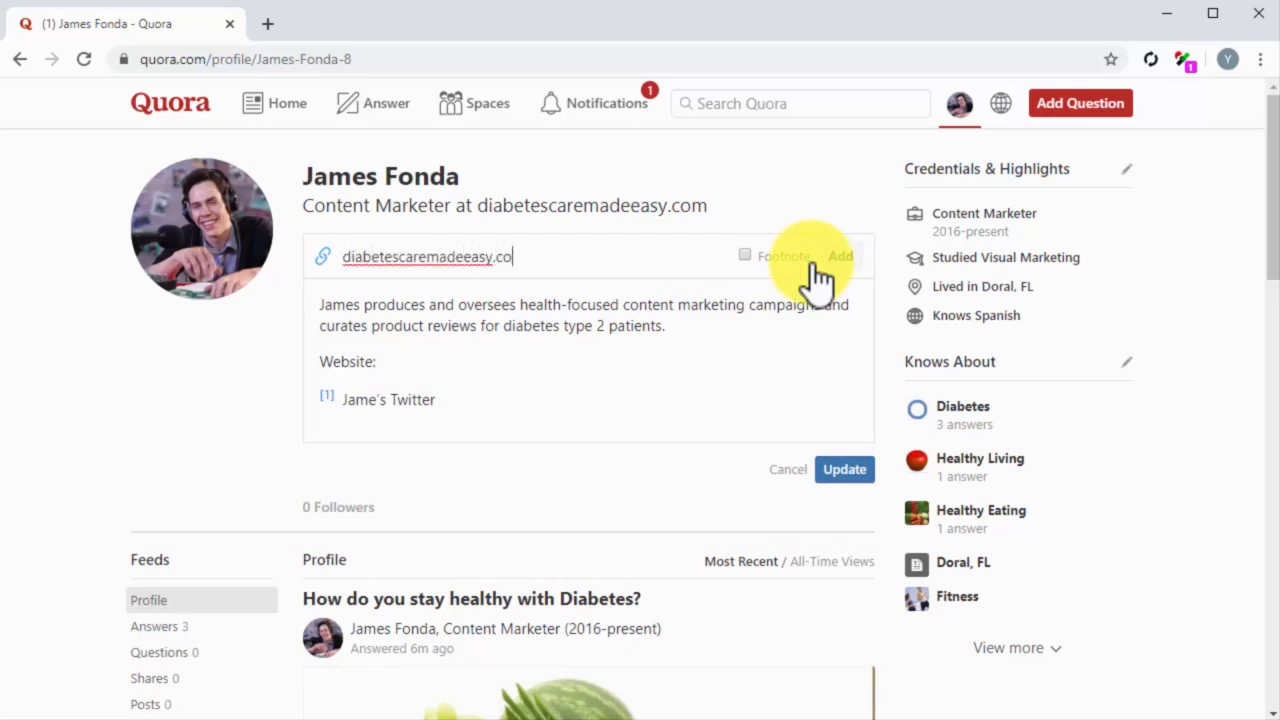
left_click(845, 258)
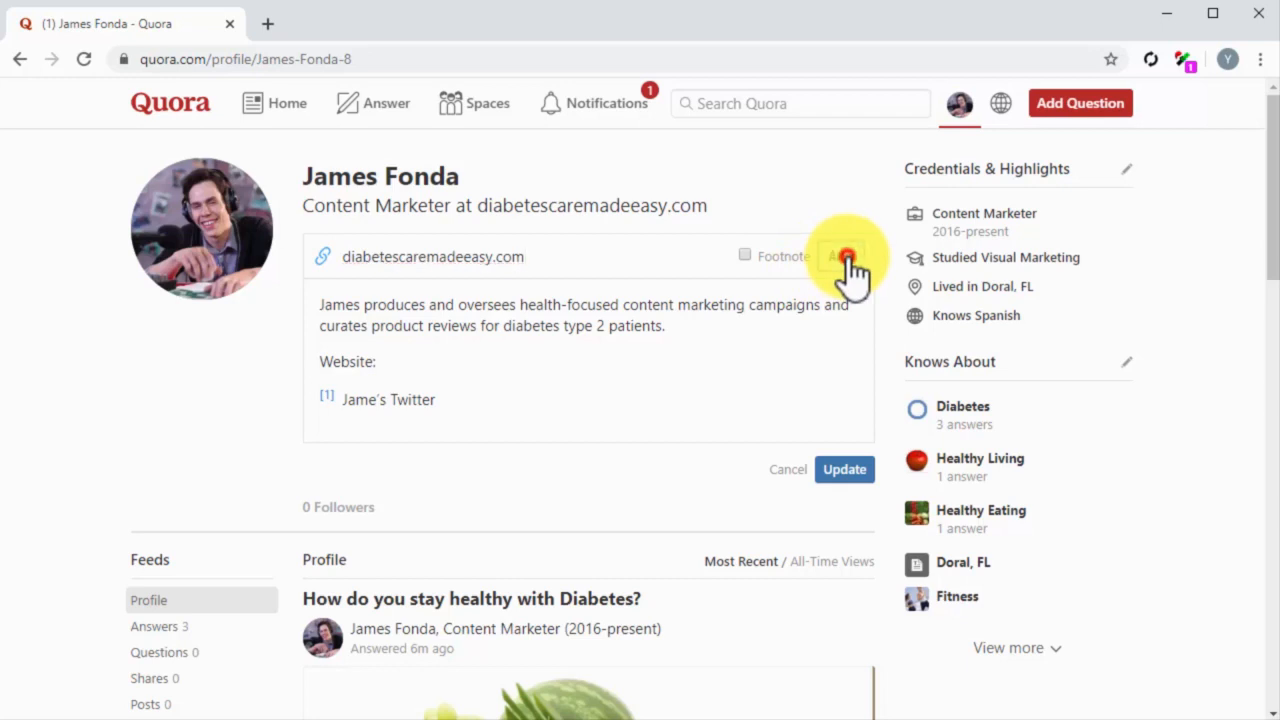
left_click(848, 472)
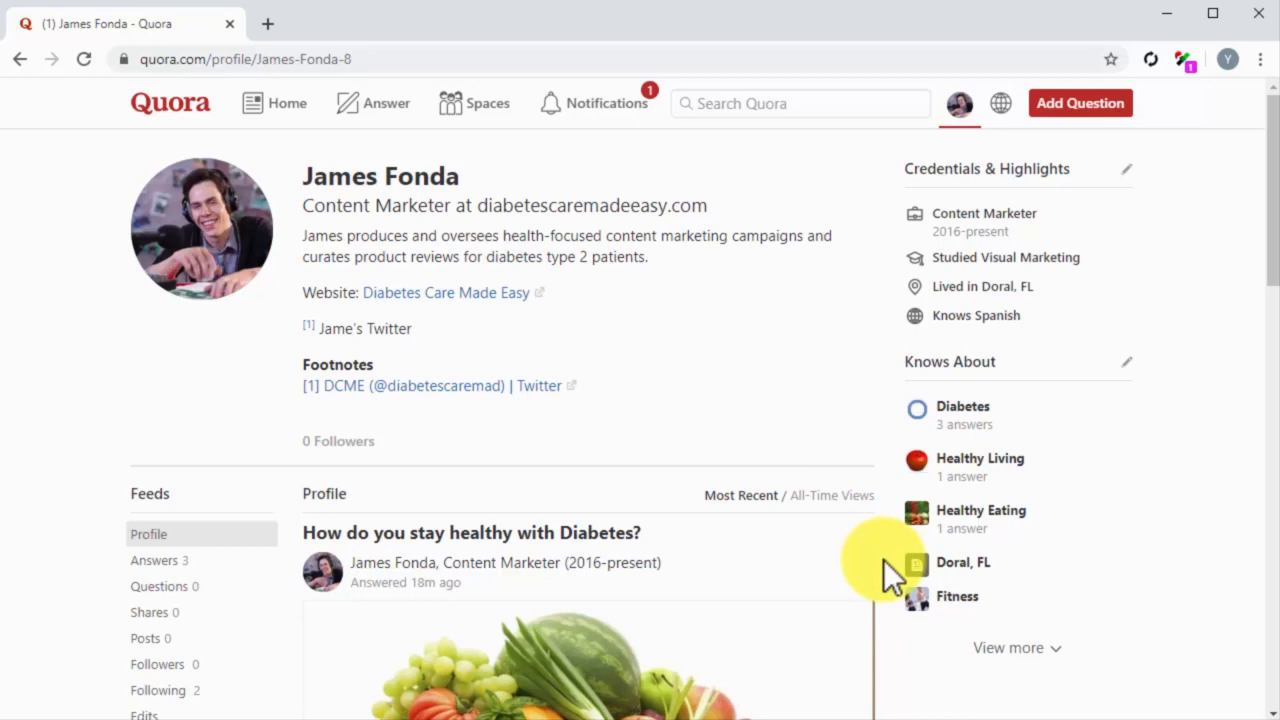
Step: Find the profile's answer to "What is the best way to treat or control diabetes?" and open it for editing
scroll(883, 559, "down", 1)
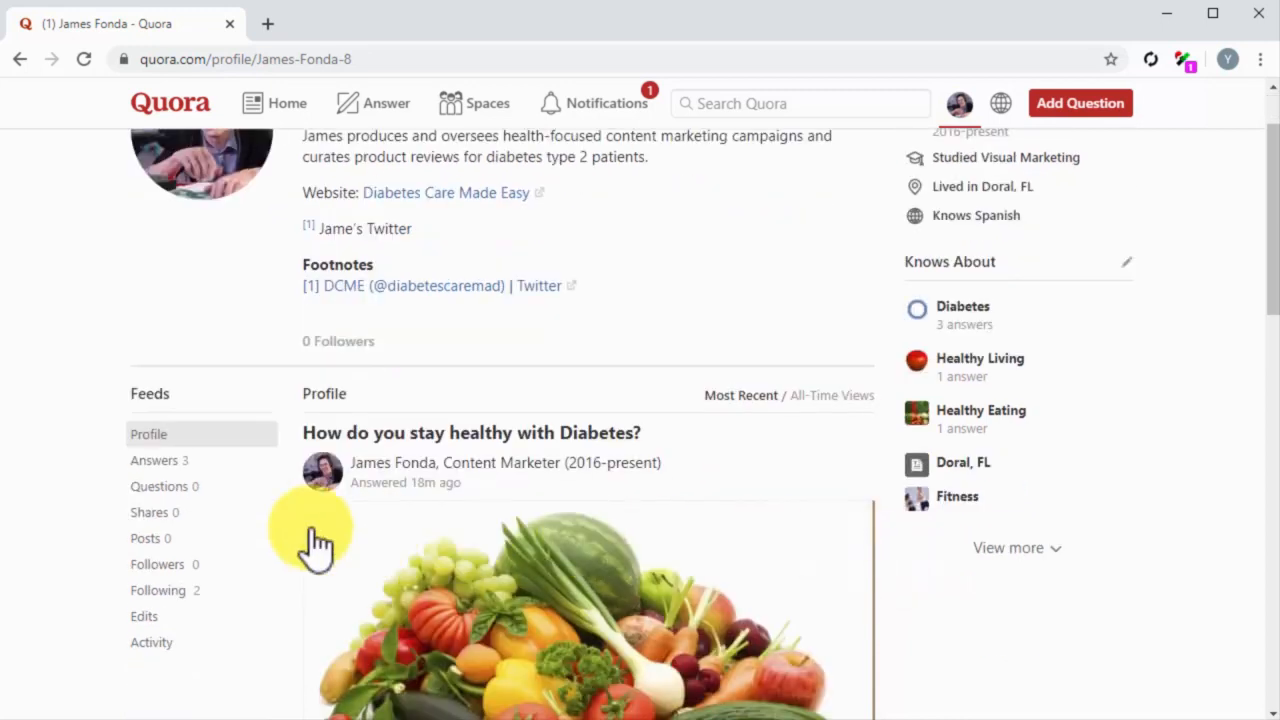
left_click(194, 460)
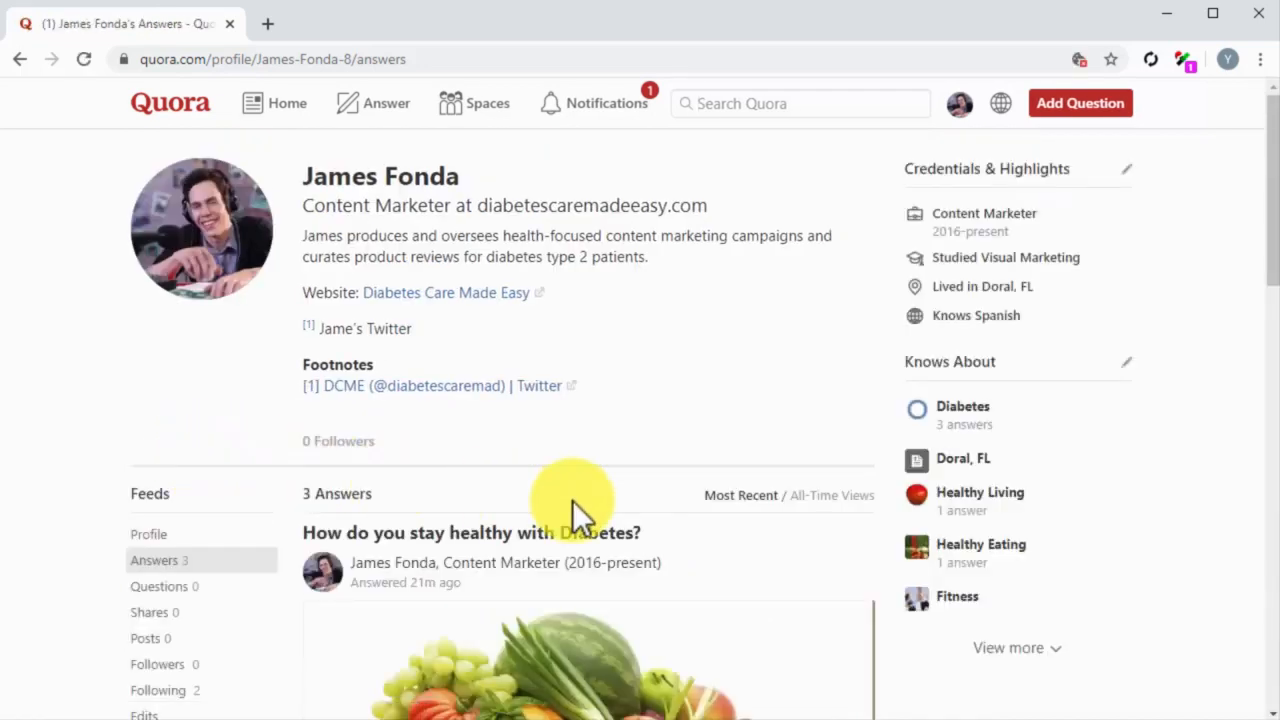
scroll(904, 581, "down", 1)
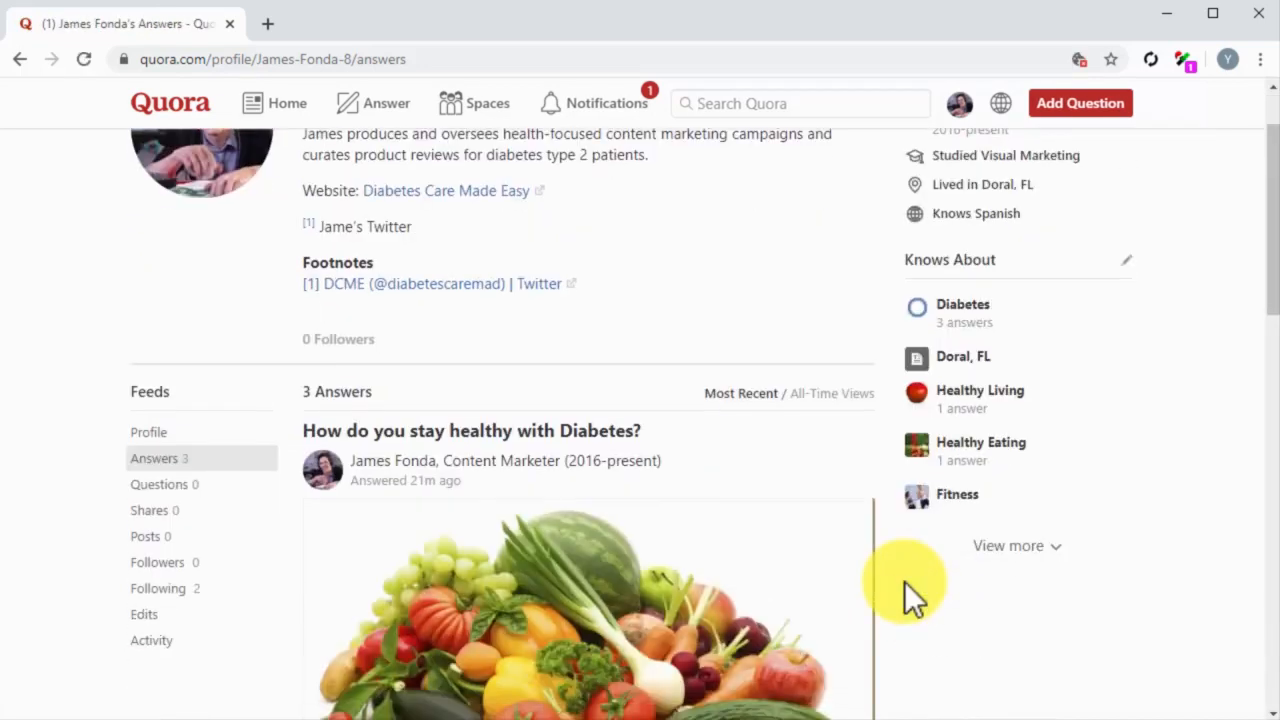
scroll(904, 581, "down", 10)
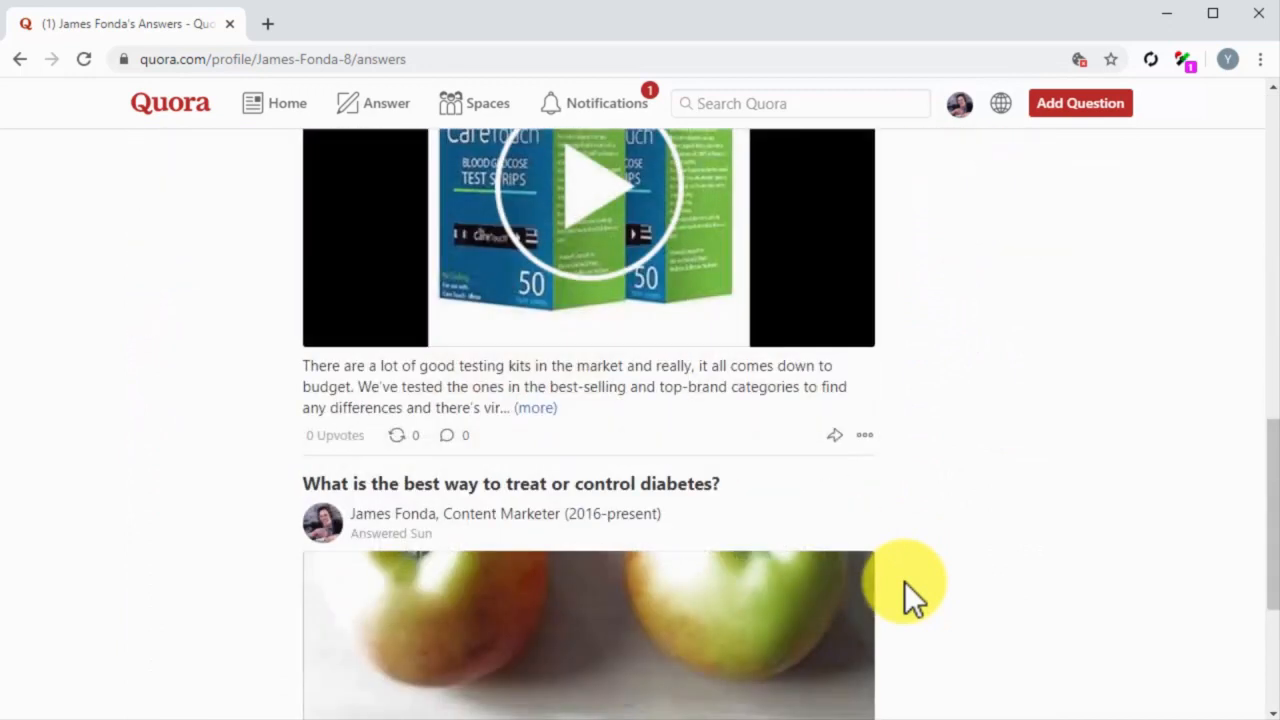
scroll(904, 581, "down", 3)
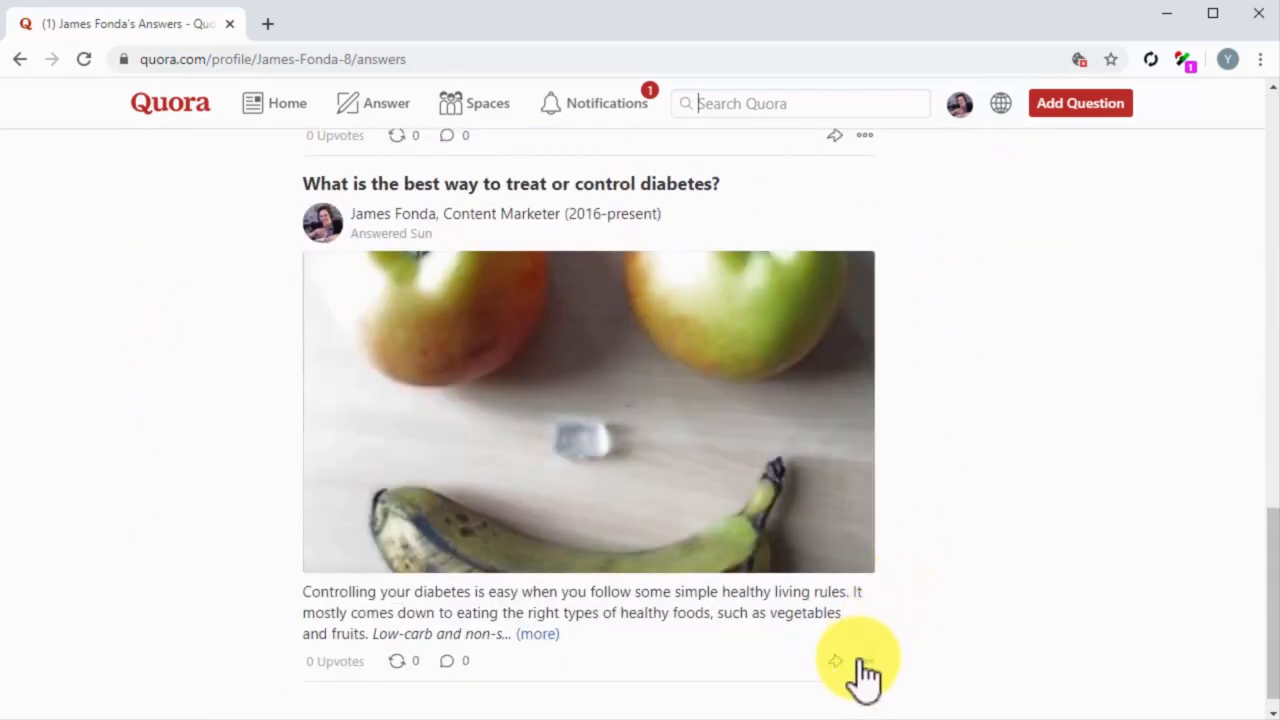
left_click(862, 661)
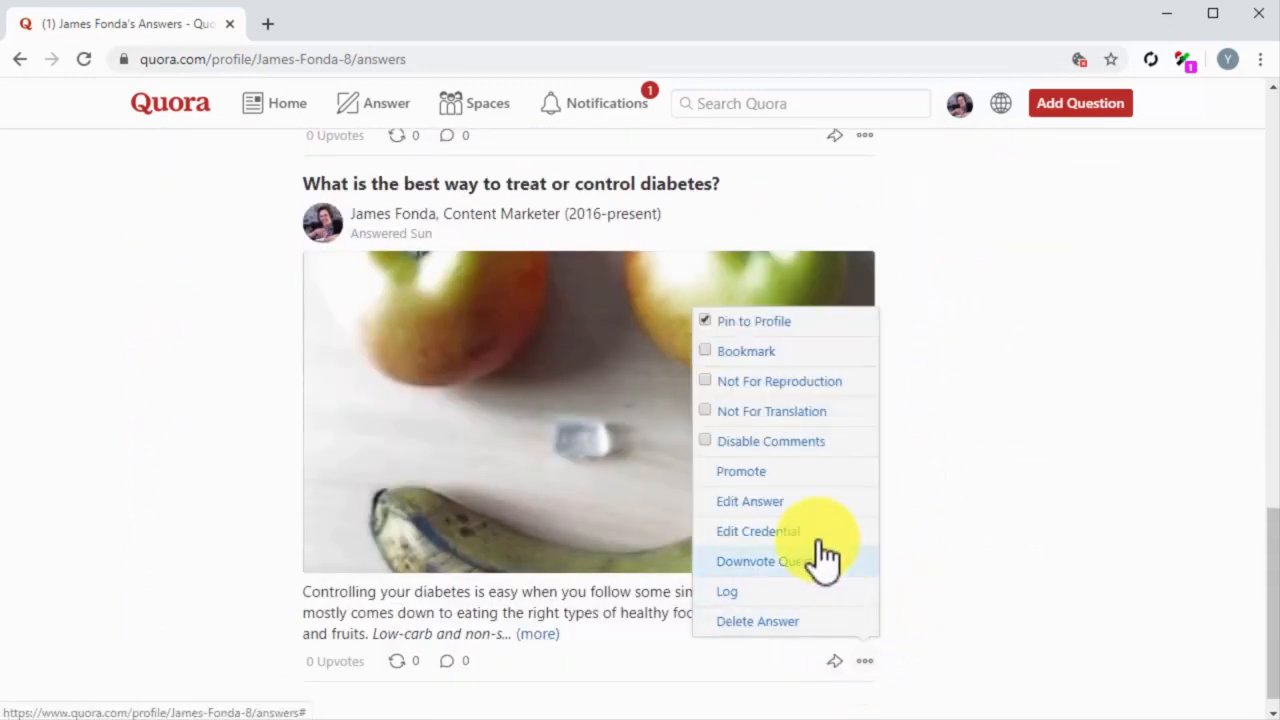
left_click(800, 505)
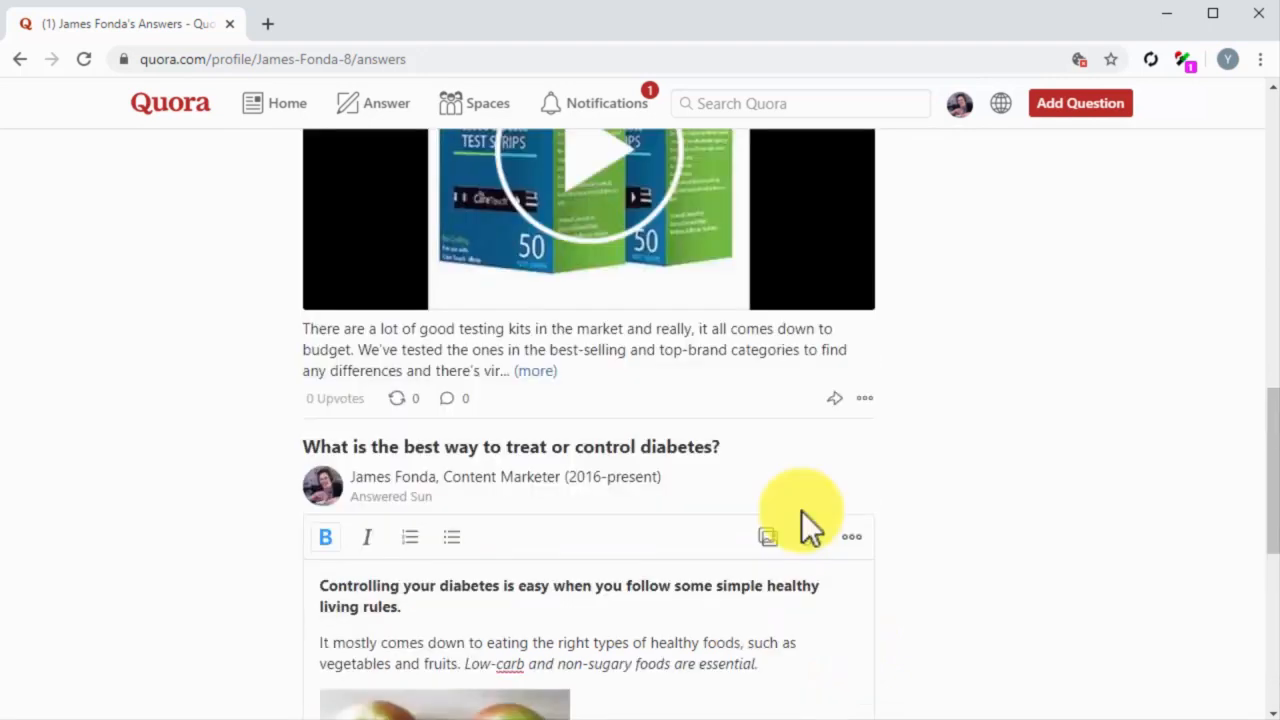
scroll(789, 584, "down", 3)
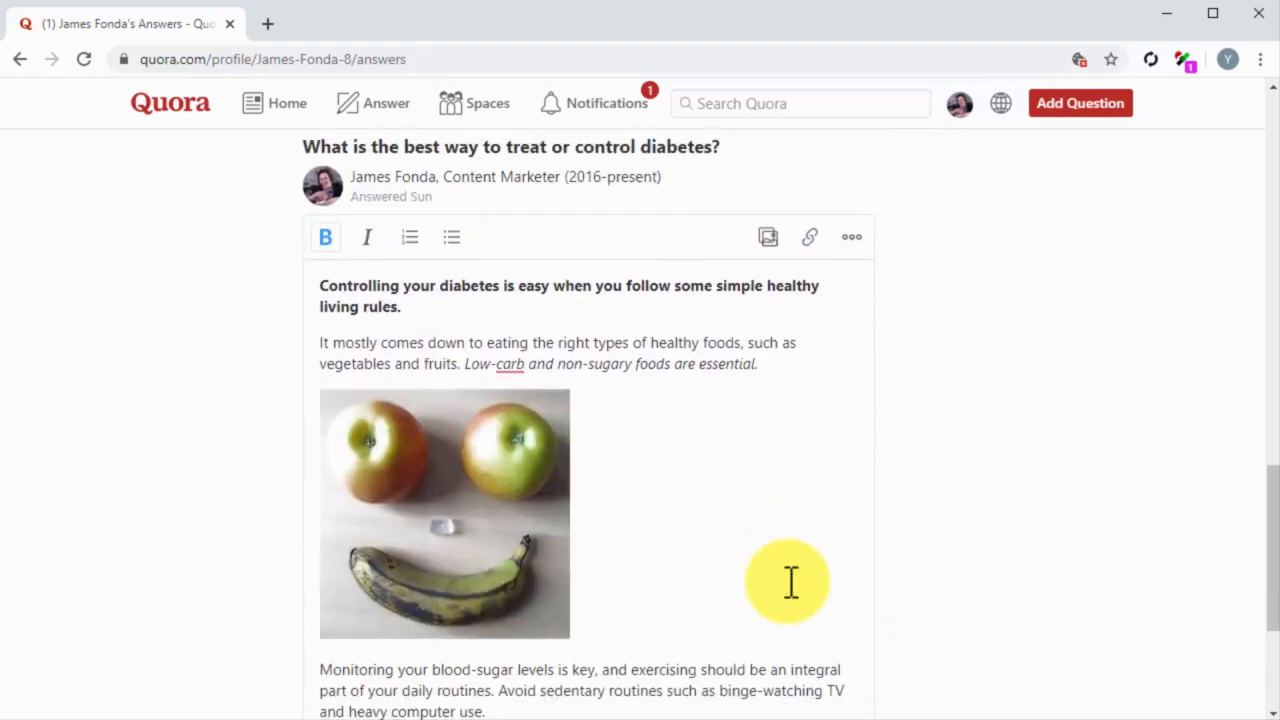
scroll(789, 582, "down", 1)
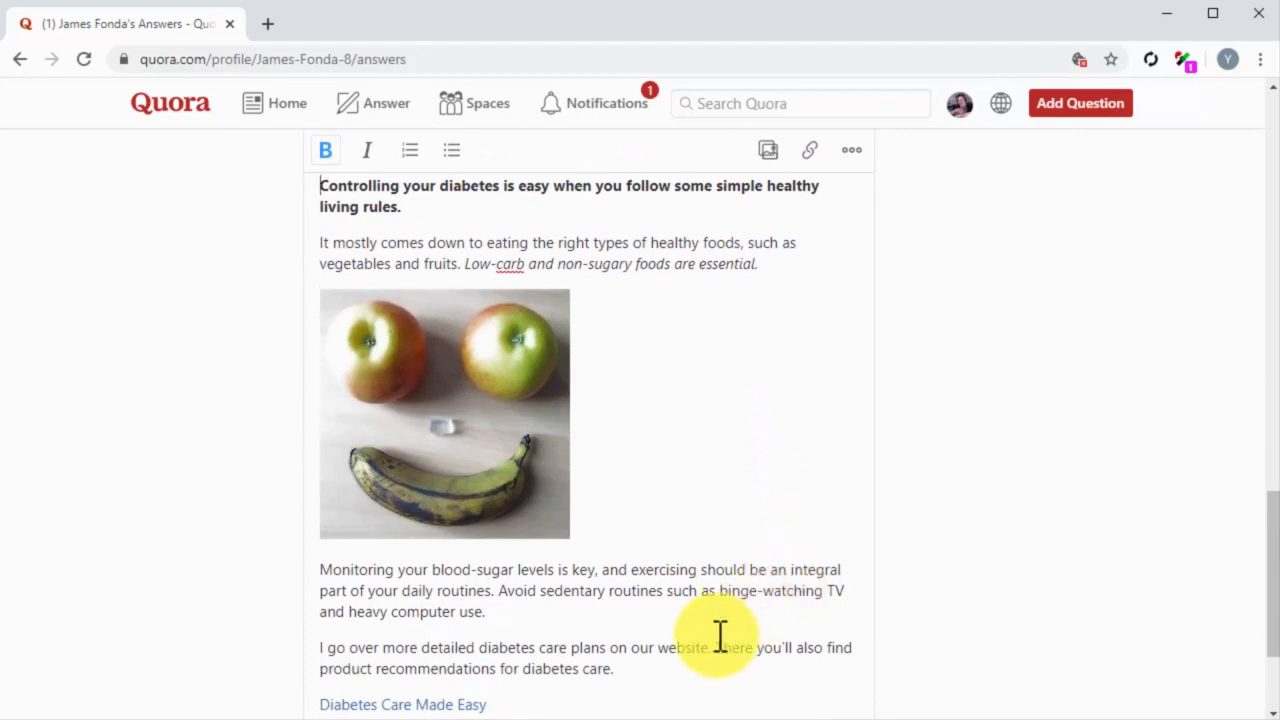
Step: Link "I go over more detailed diabetes care plans on our website" to the copied 5-best-diabetes-care-strategies post URL and update the answer
left_click_drag(709, 647, 525, 636)
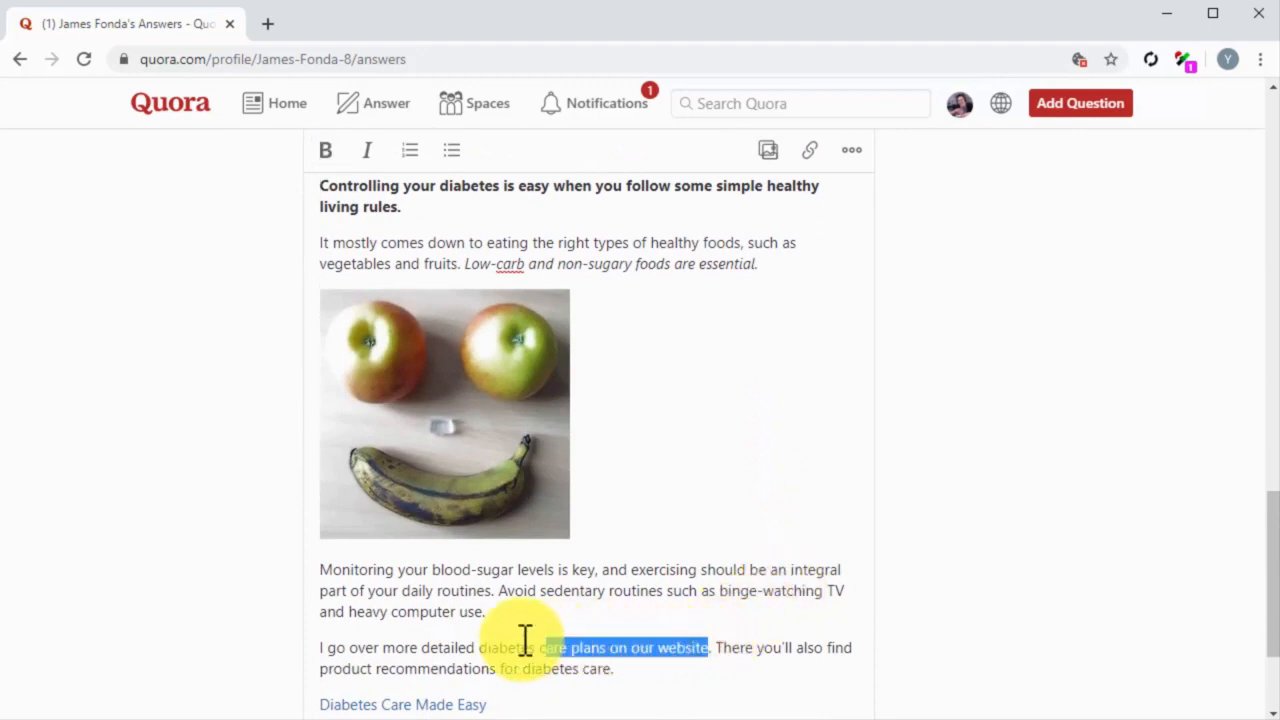
left_click_drag(525, 636, 391, 646)
left_click_drag(391, 646, 322, 652)
left_click(805, 165)
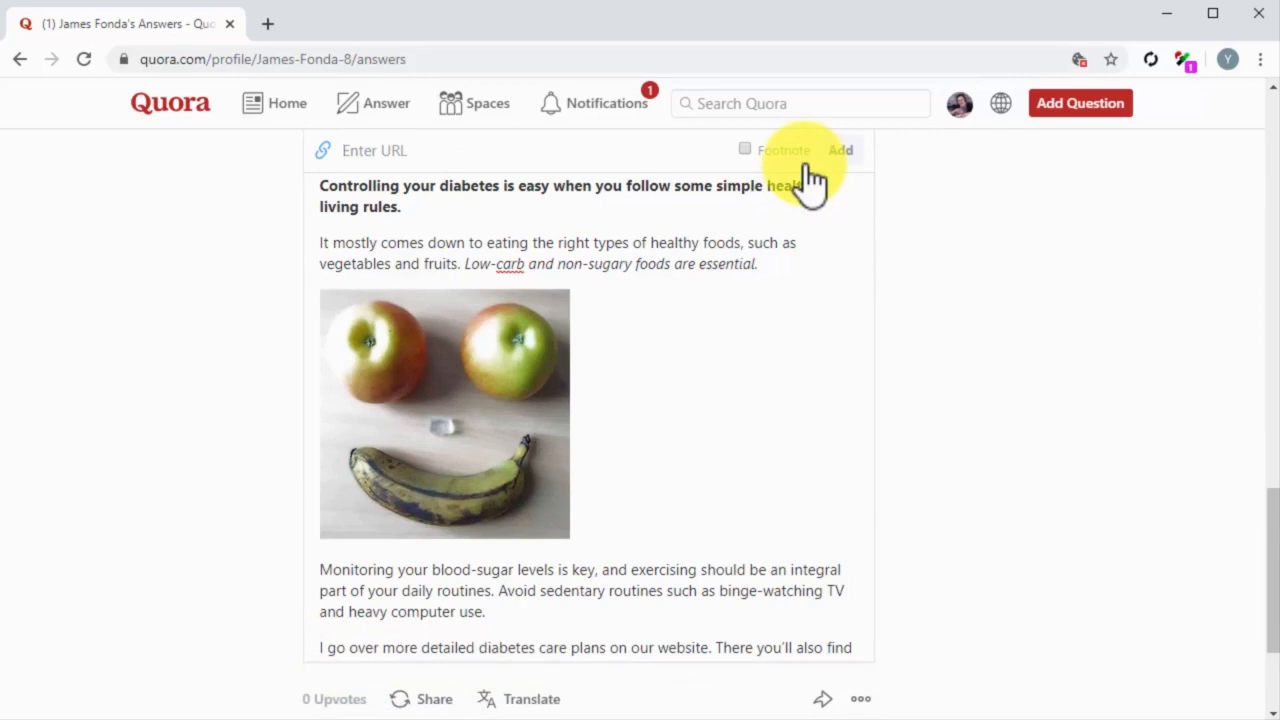
key("ctrl+v")
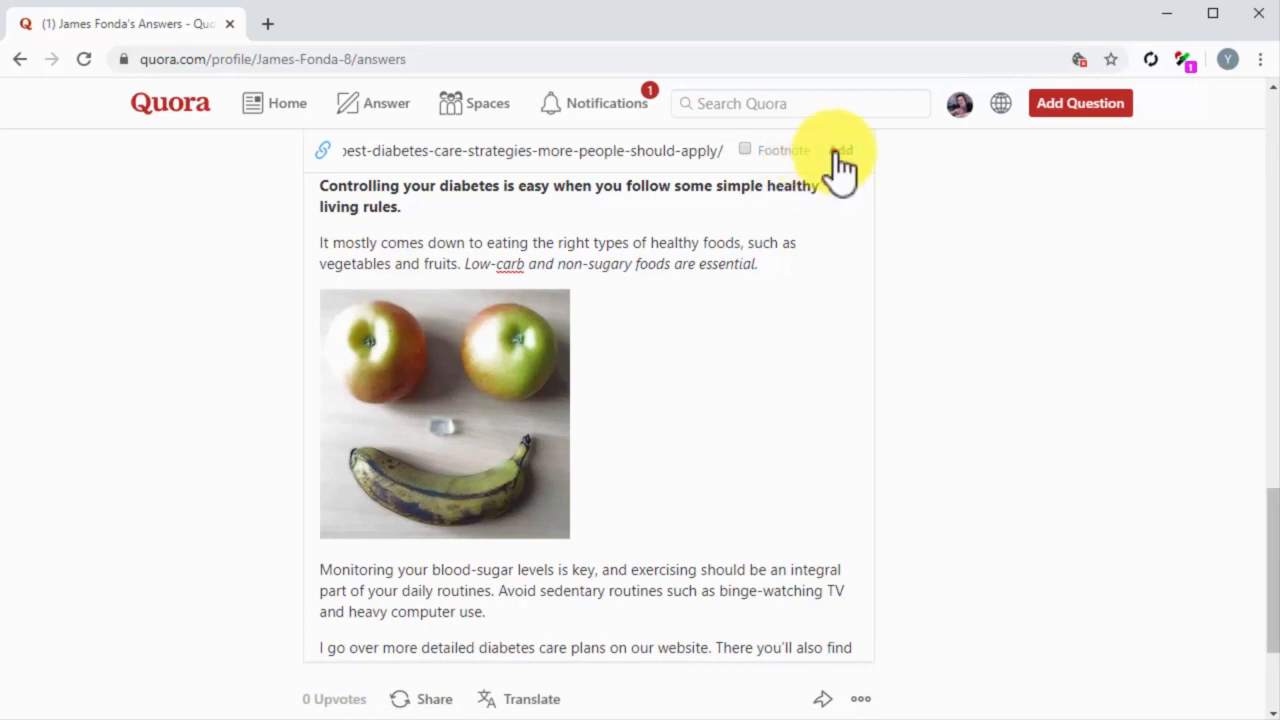
left_click(838, 152)
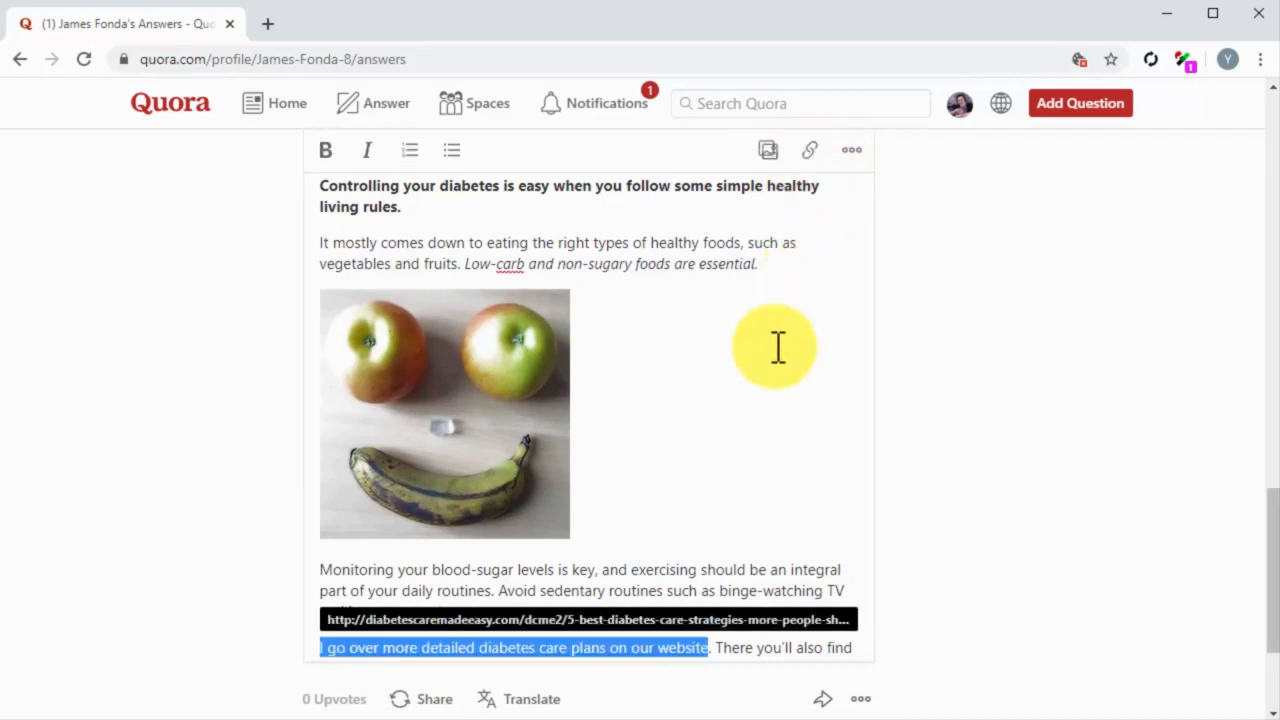
scroll(723, 480, "down", 2)
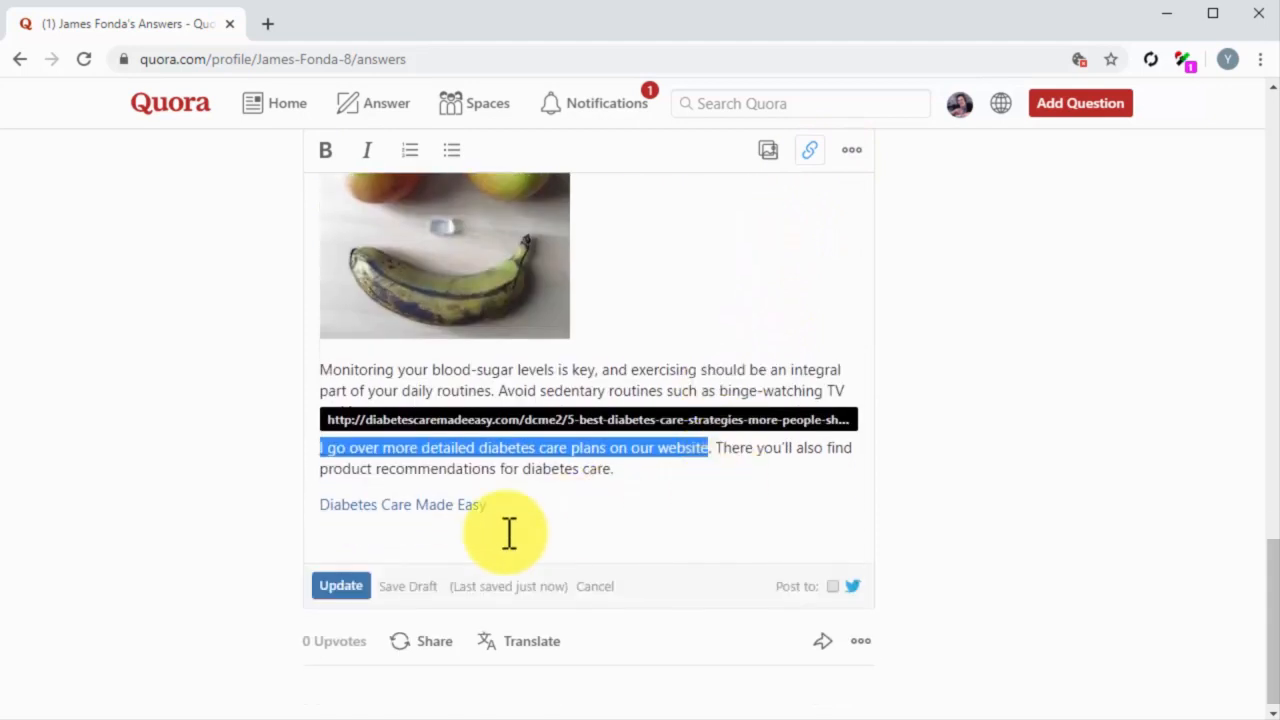
left_click(362, 594)
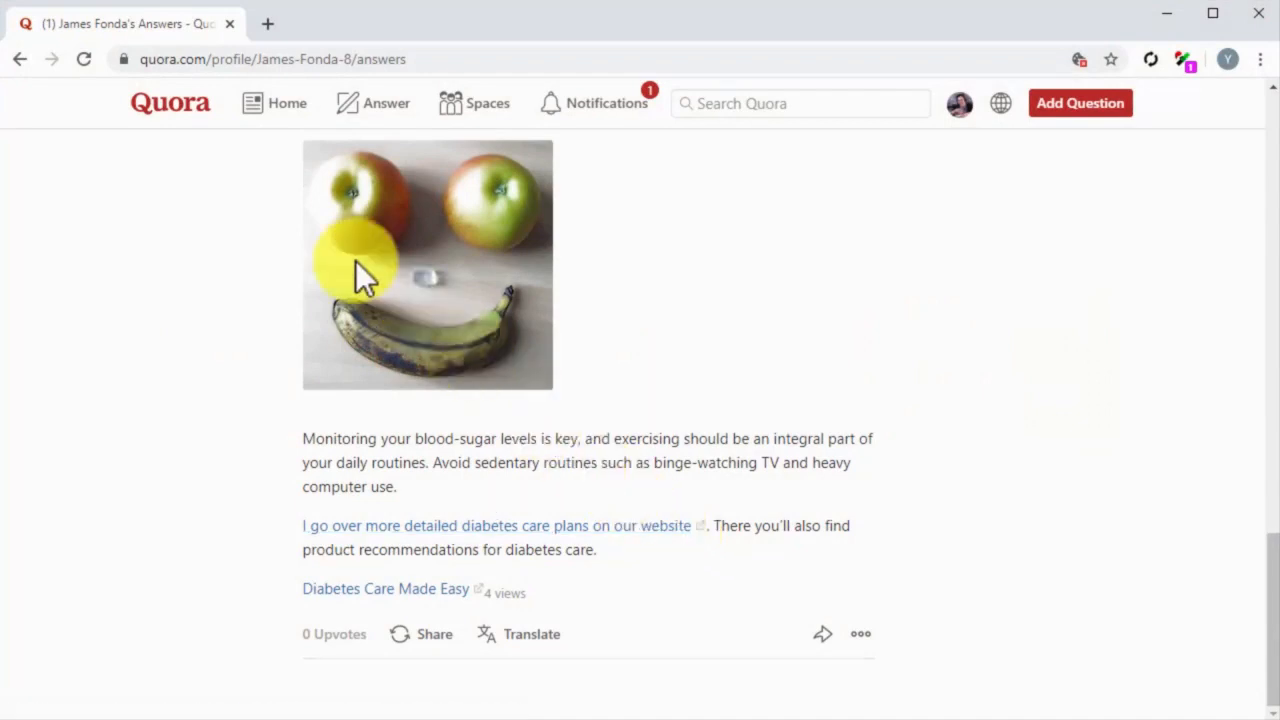
Step: Return to the home feed, start a new link share and set its audience to your followers
left_click(185, 104)
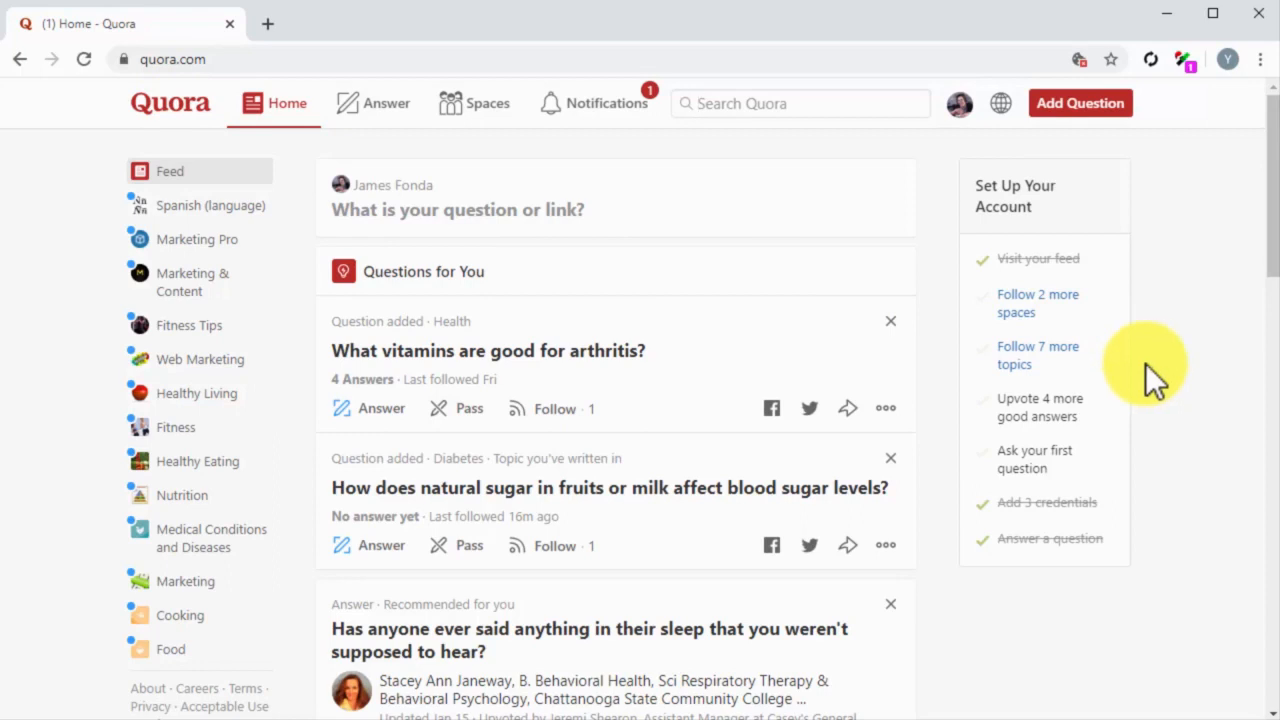
left_click(1120, 110)
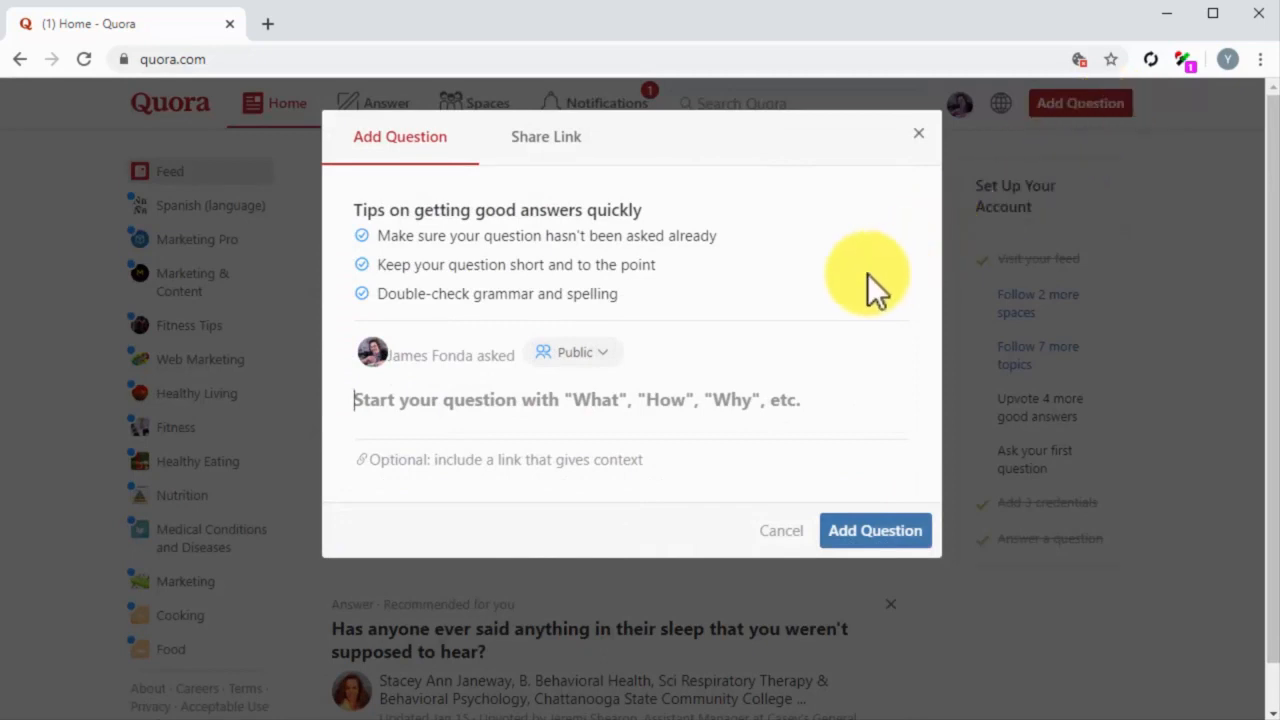
left_click(578, 150)
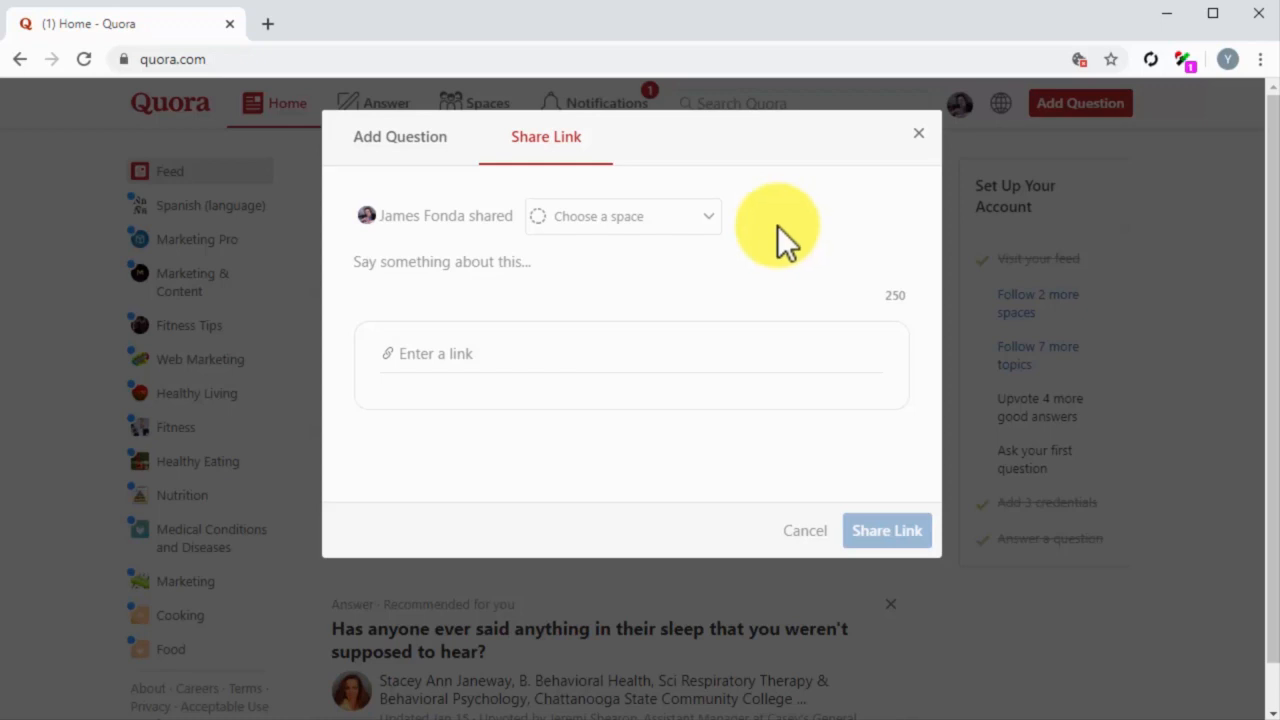
left_click(714, 223)
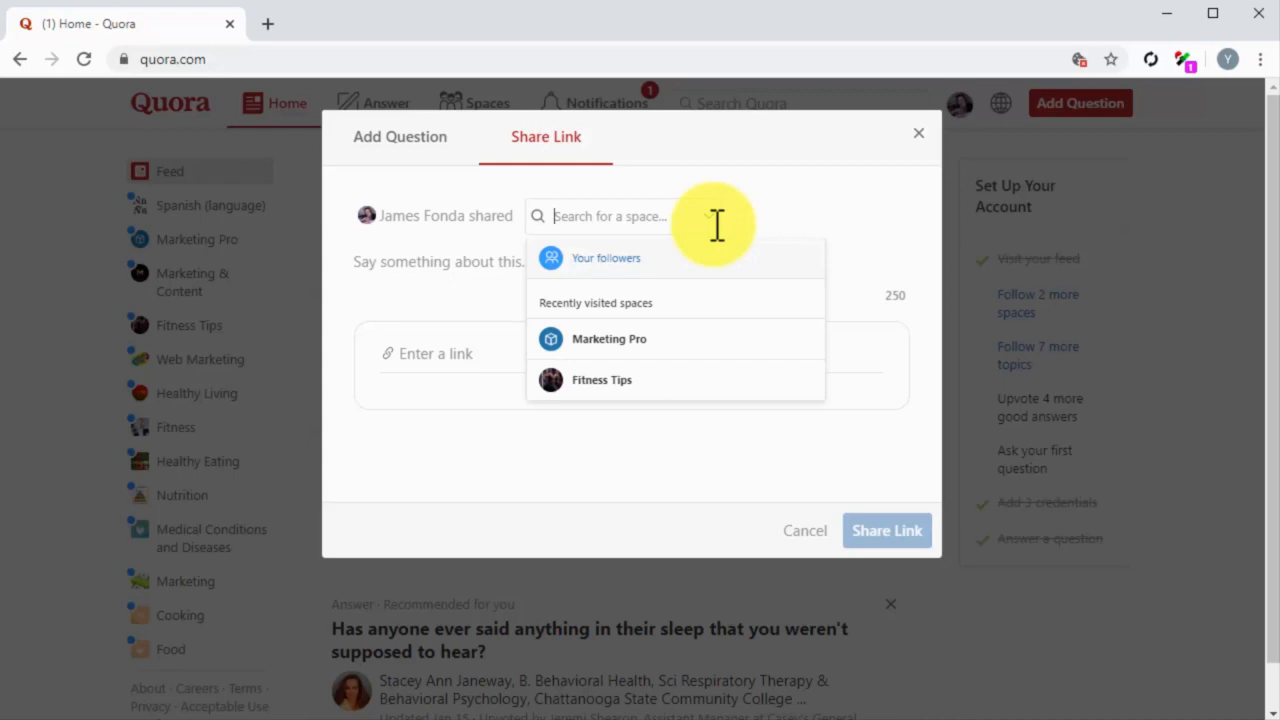
left_click(746, 342)
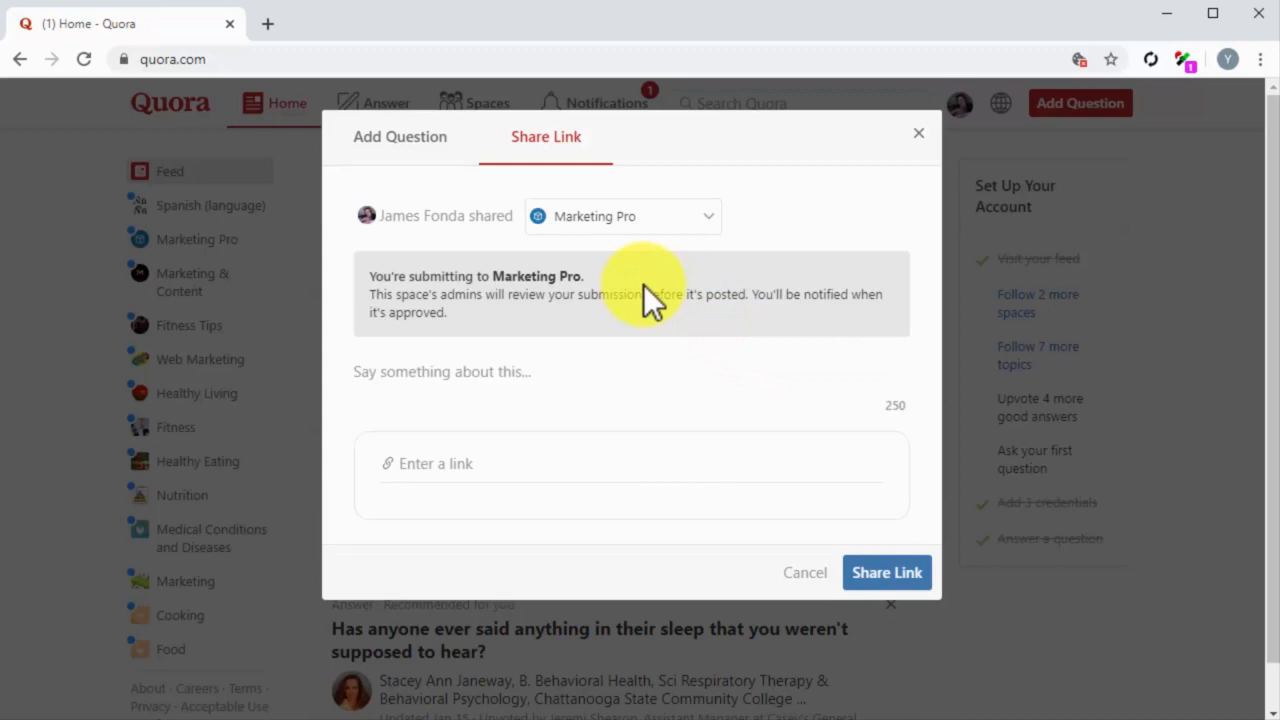
left_click(664, 222)
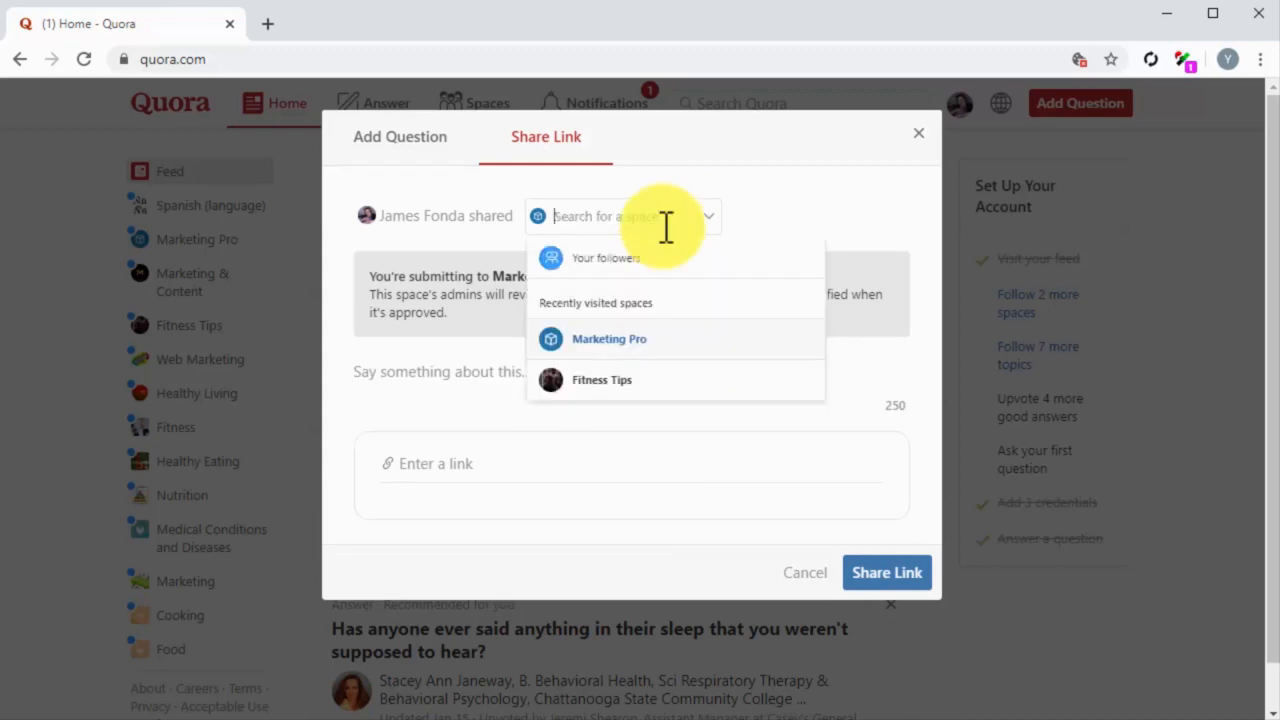
left_click(648, 258)
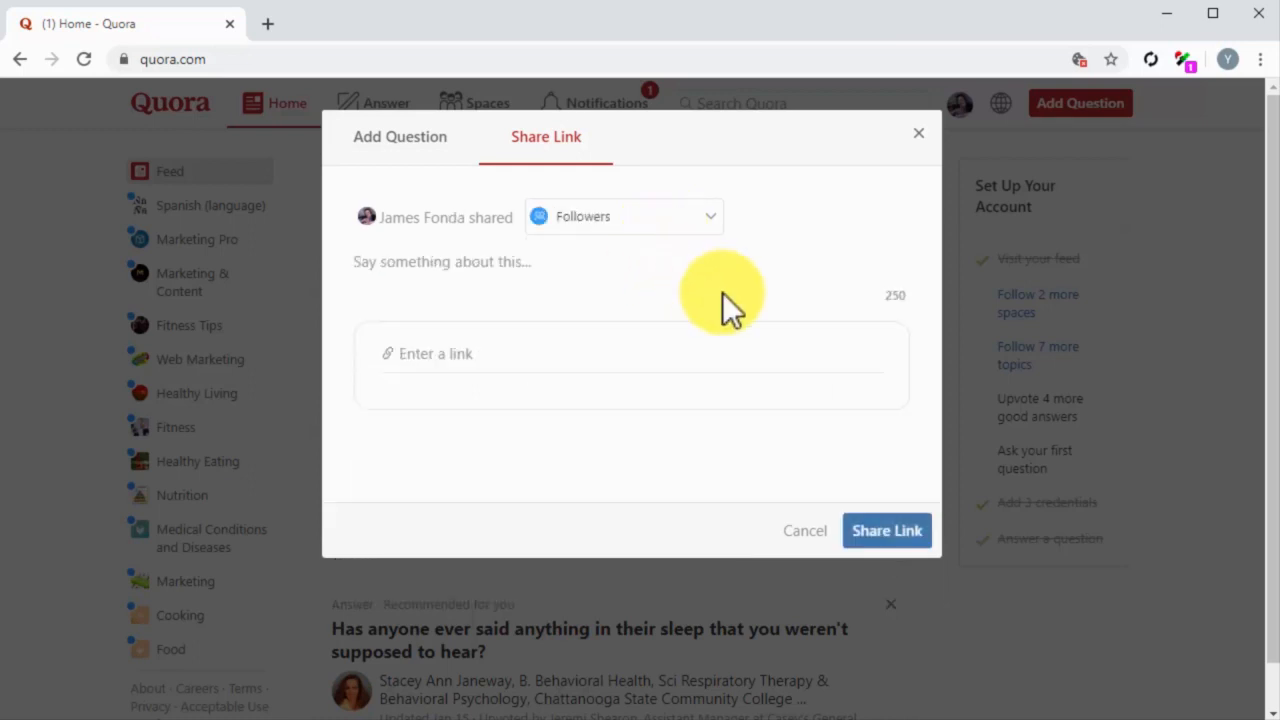
Step: Paste the intro about 5 overlooked diabetes care tips, add the 5-best-diabetes-care-strategies-more-people-should-apply post URL, and share the link
left_click(490, 263)
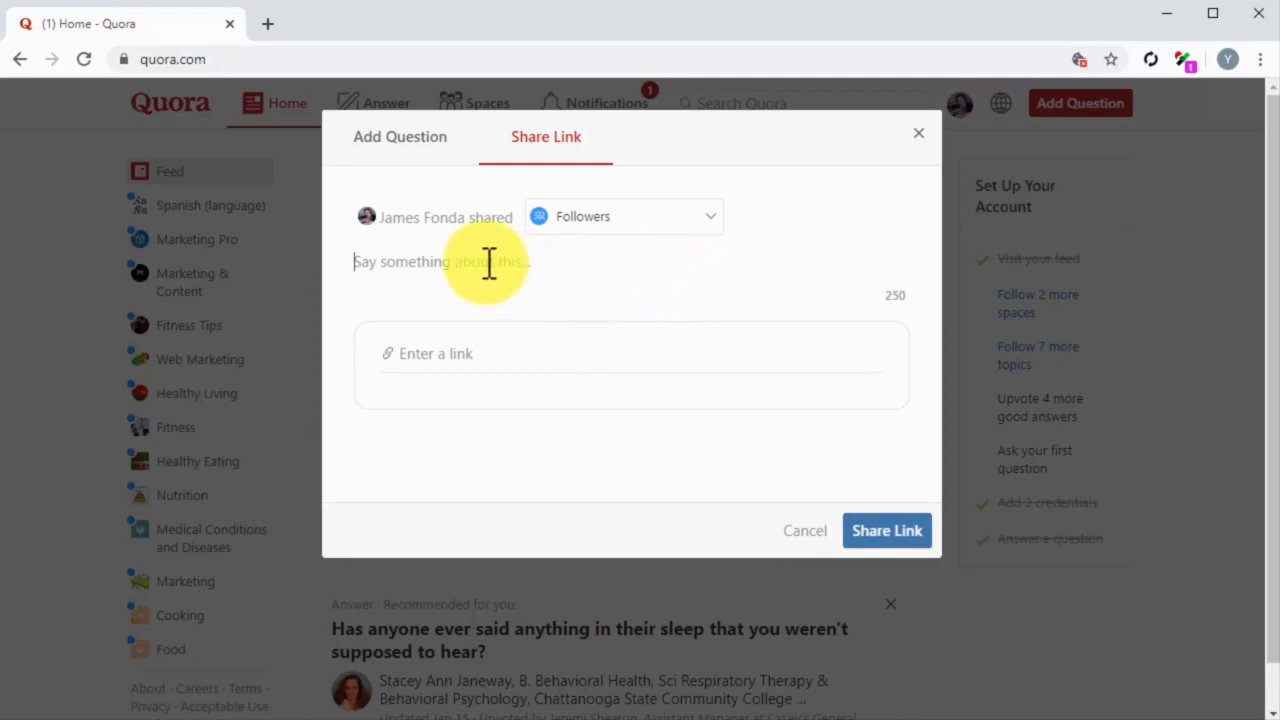
type("There is a lot of information going on around about diabetes care, but nothing seems definitive. Here I share 5 diabetes care tips many people are overlooking!")
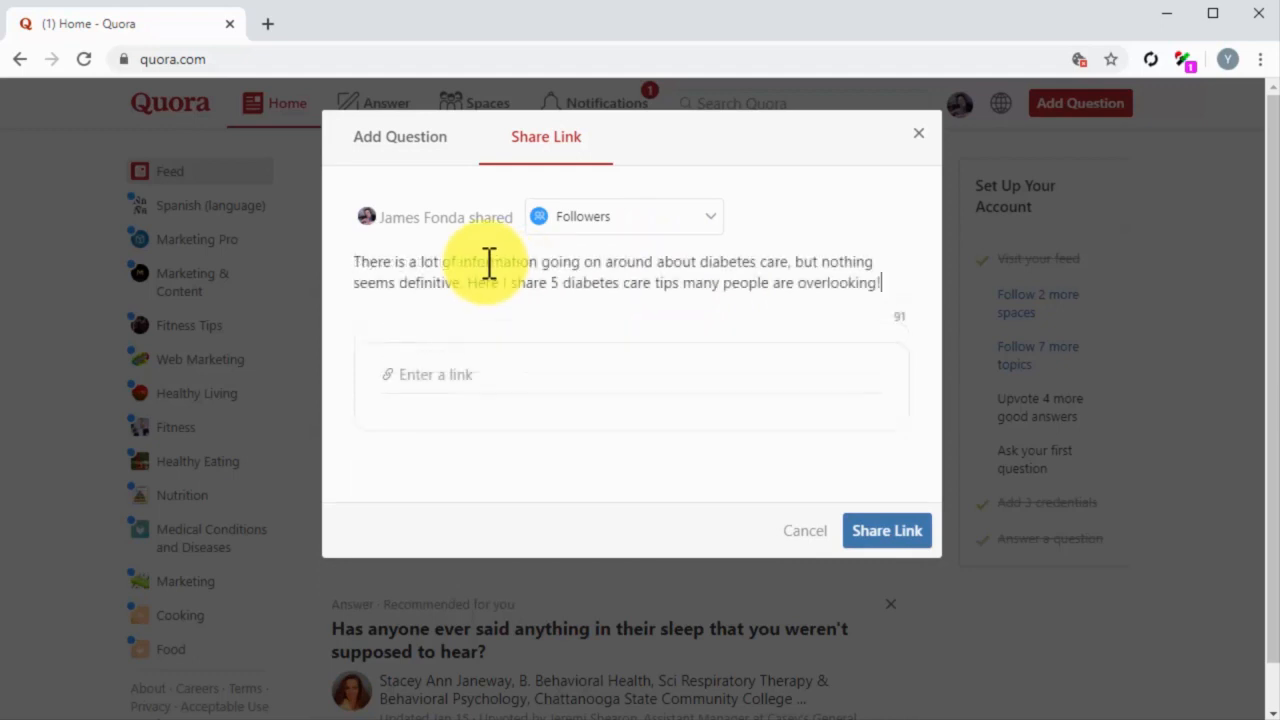
left_click(452, 368)
key("ctrl+v")
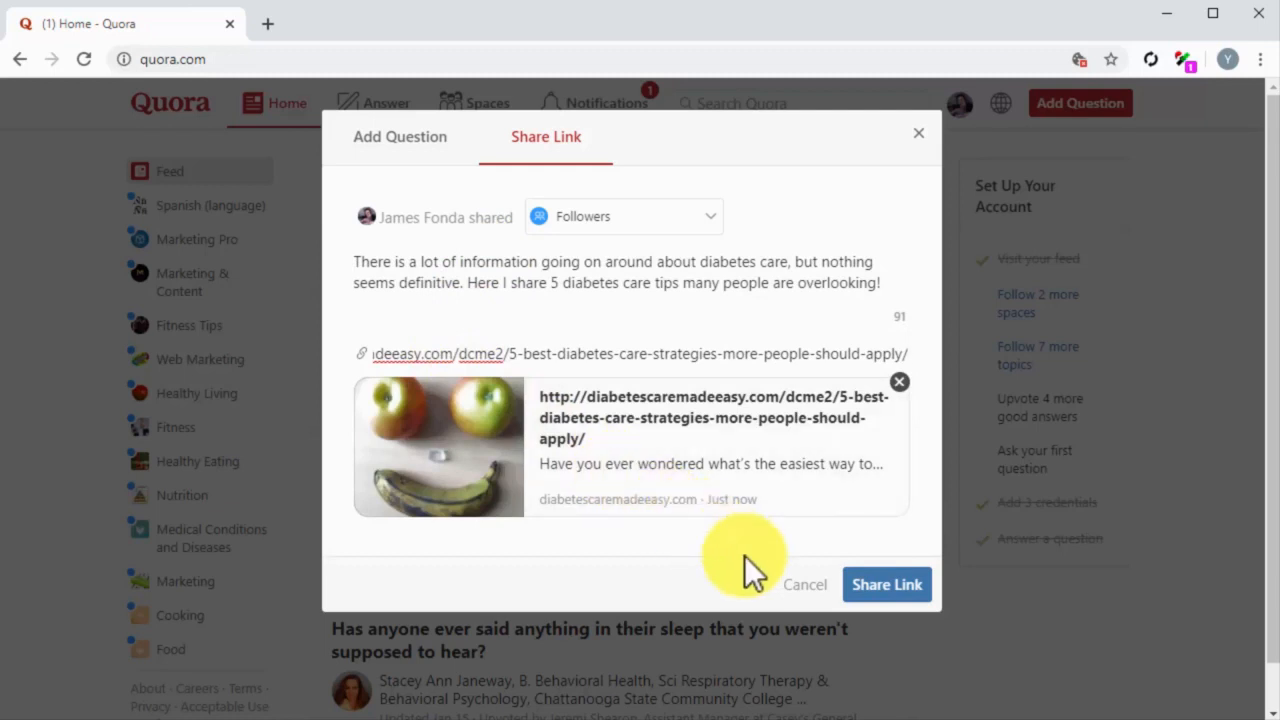
left_click(872, 585)
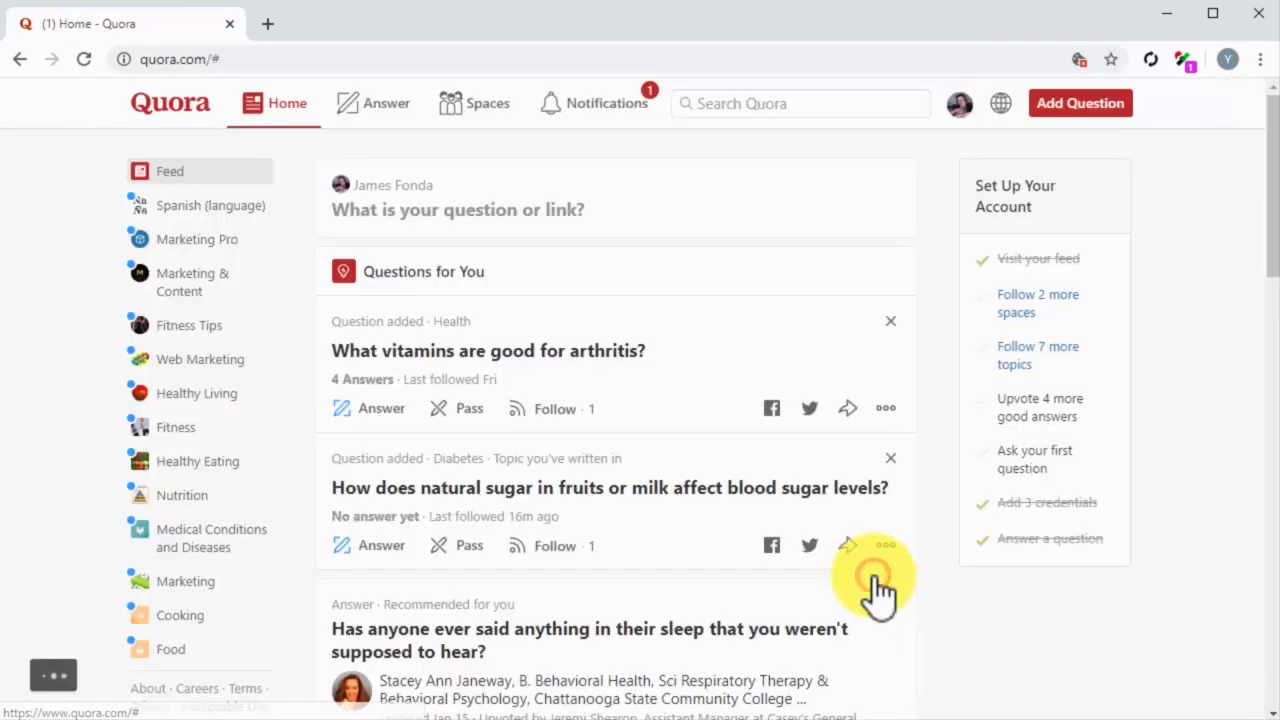
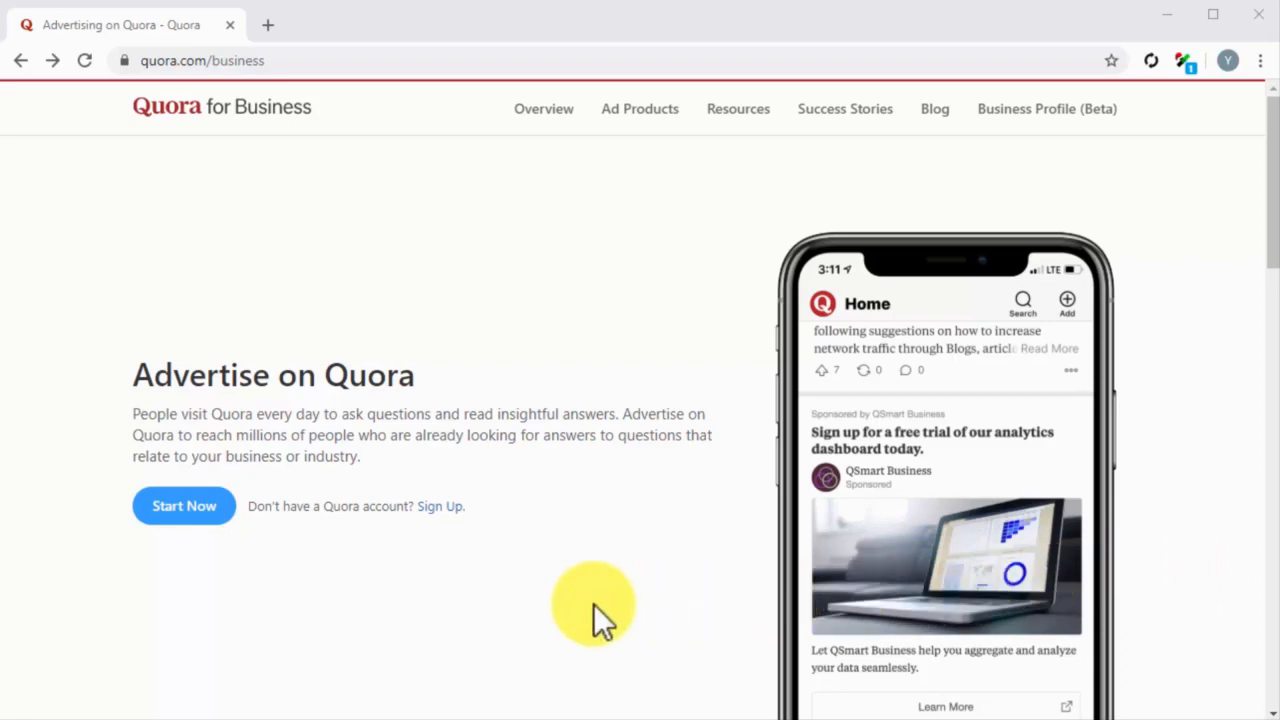
Step: Go from the Quora for Business page to the account's Ads Manager and start creating a new campaign
left_click(435, 506)
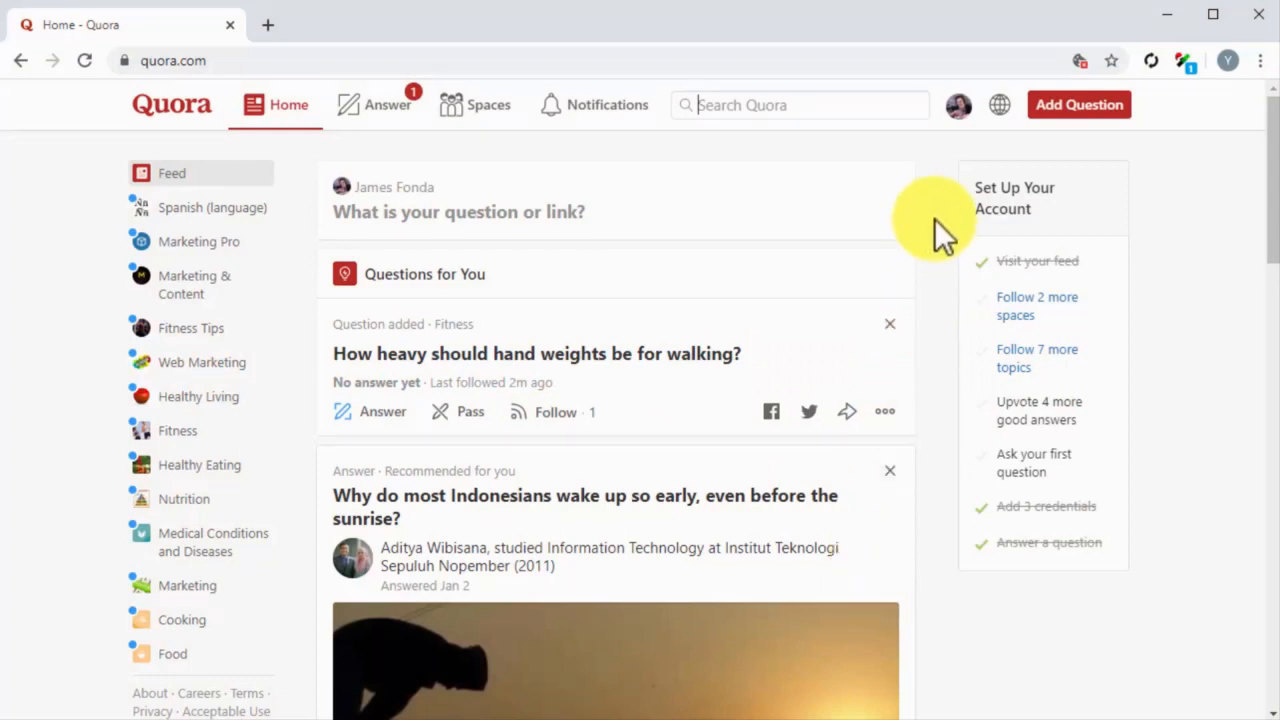
left_click(957, 115)
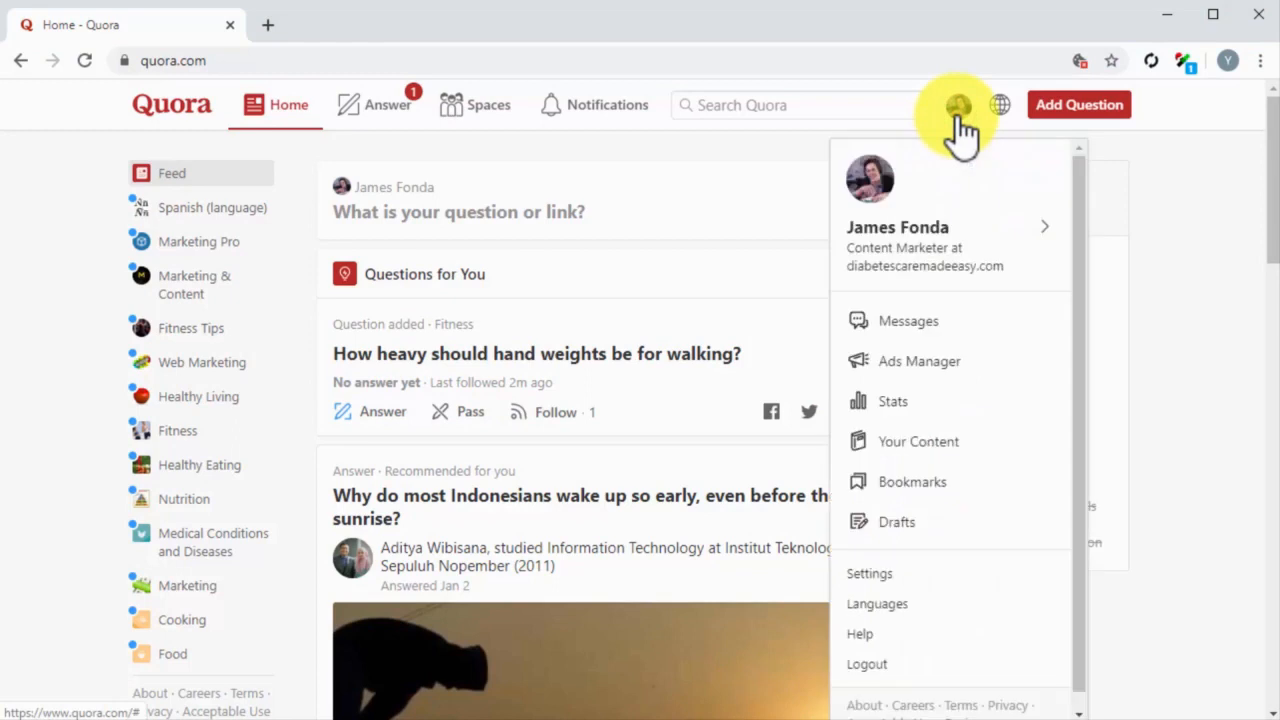
left_click(950, 370)
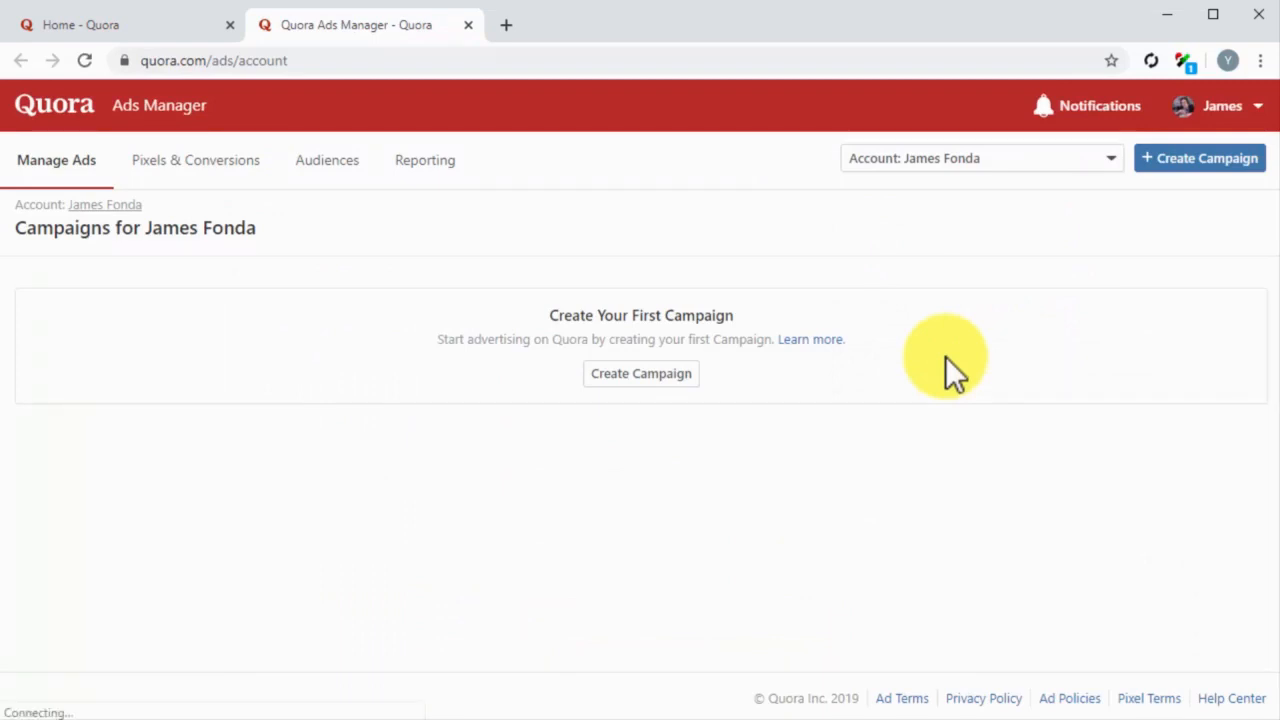
left_click(1193, 168)
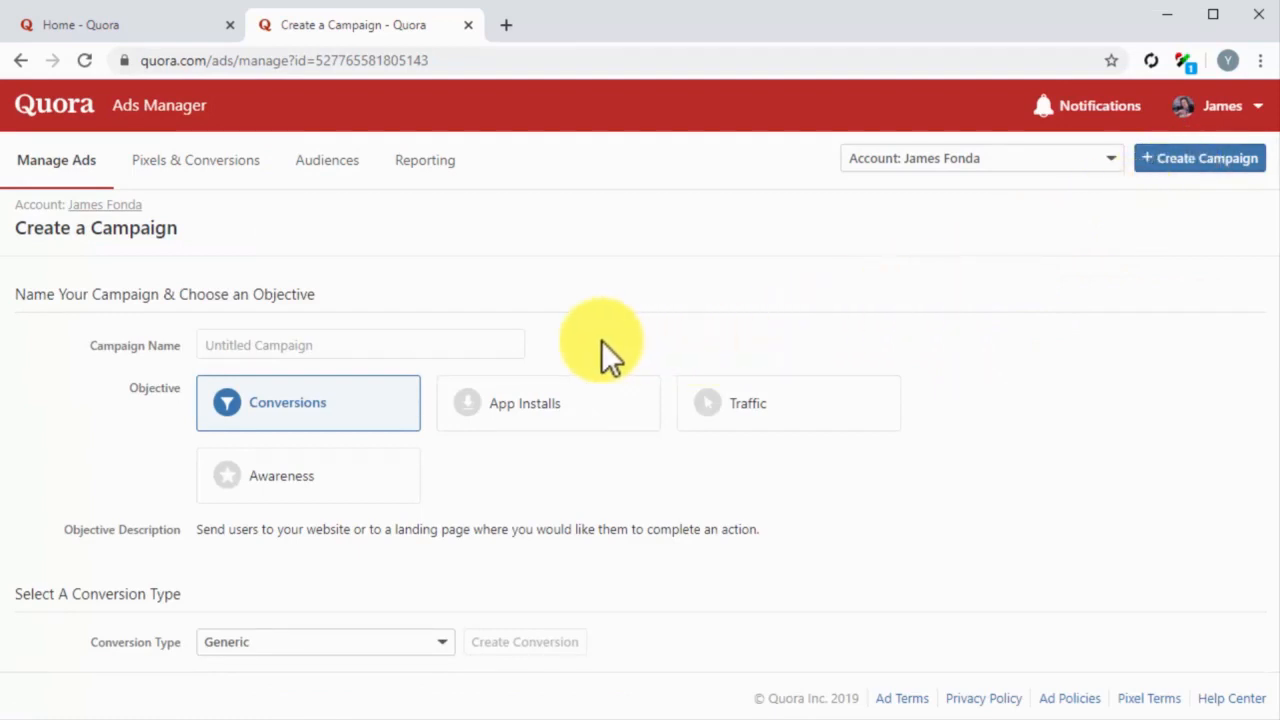
Step: Name the campaign "My New Quora Ads Campaign" and choose Awareness as its objective
left_click(418, 340)
type("My New Quora Ads Campaign")
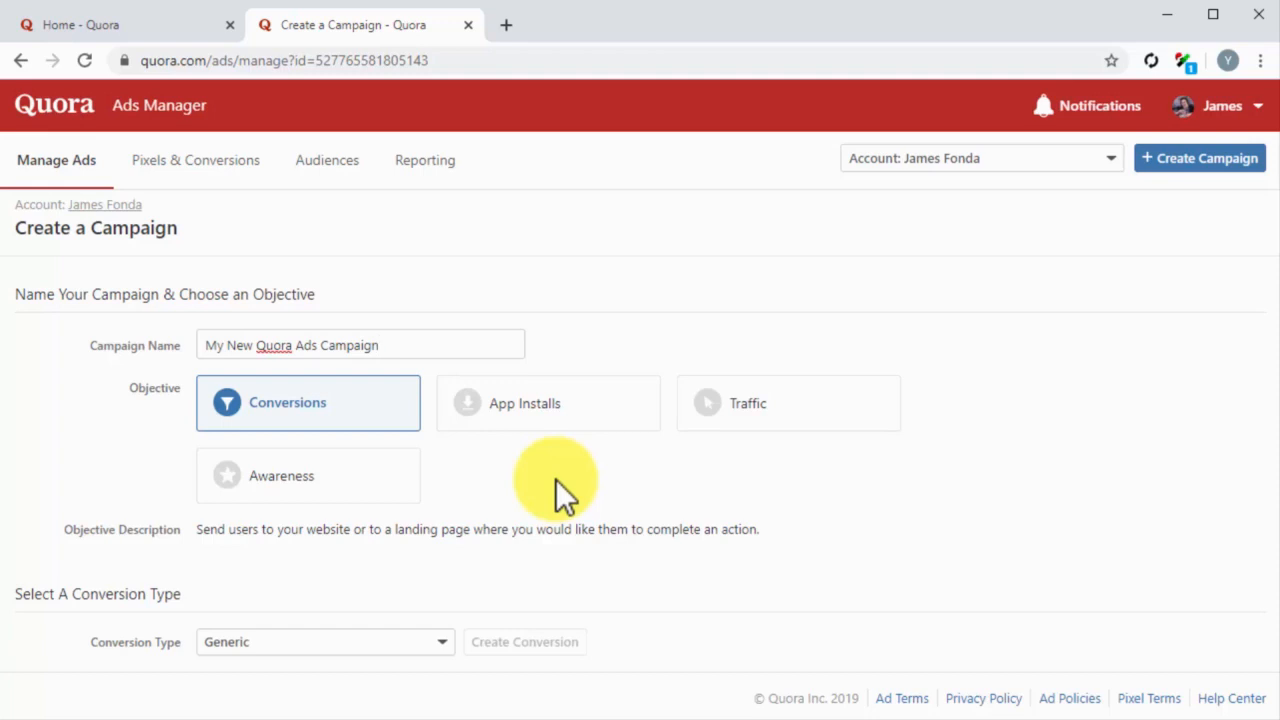
left_click(368, 478)
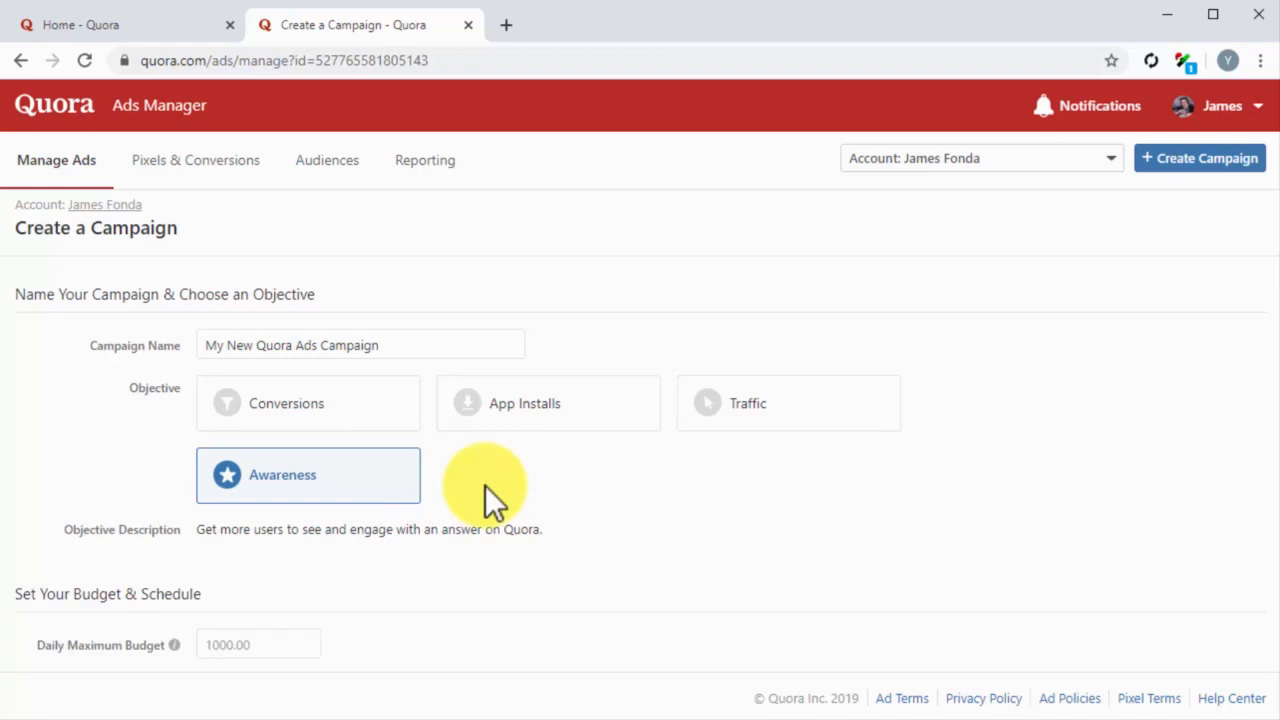
Step: Set the daily maximum budget to $25.00 with advertising beginning immediately, and continue to the ad set
scroll(485, 487, "down", 2)
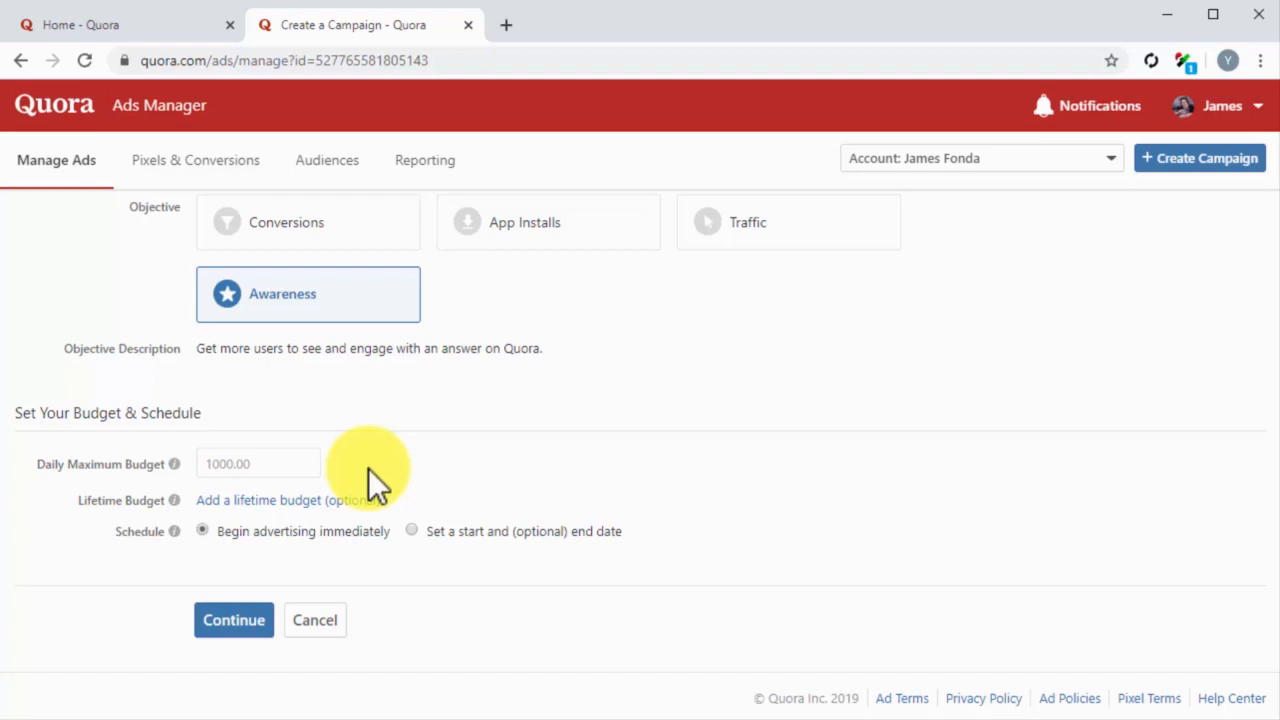
left_click(264, 460)
type("25")
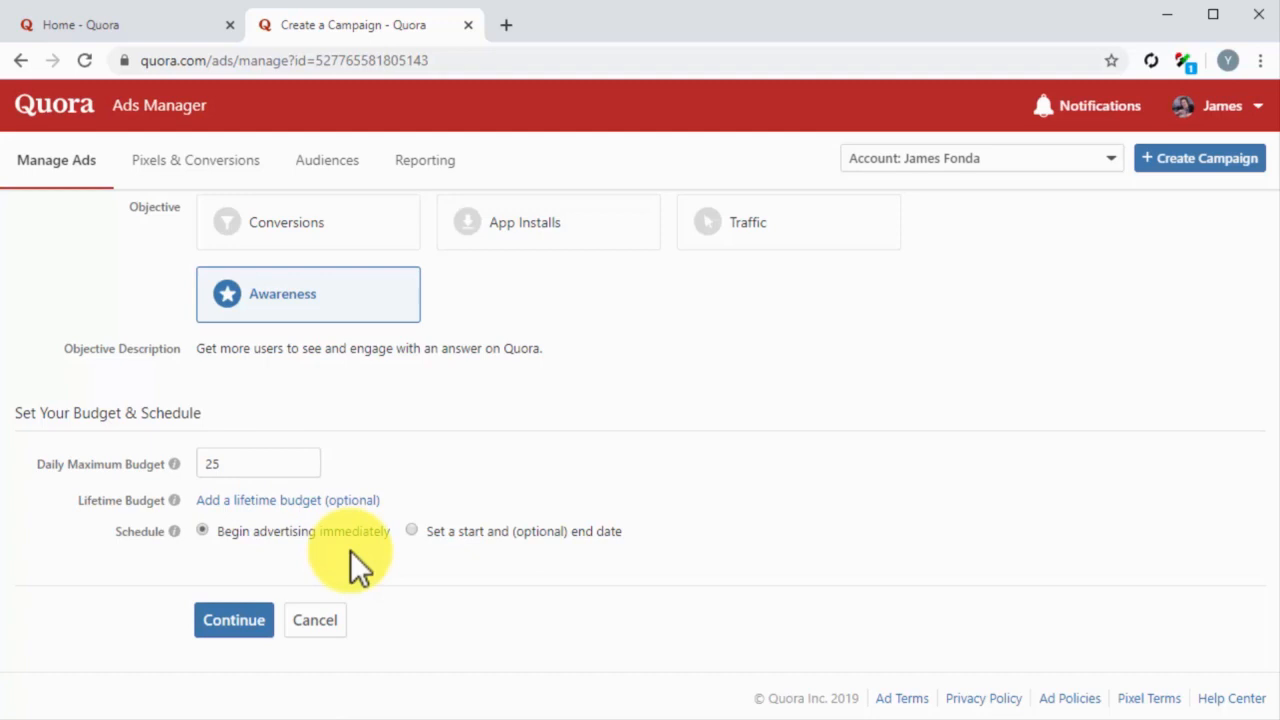
left_click(411, 530)
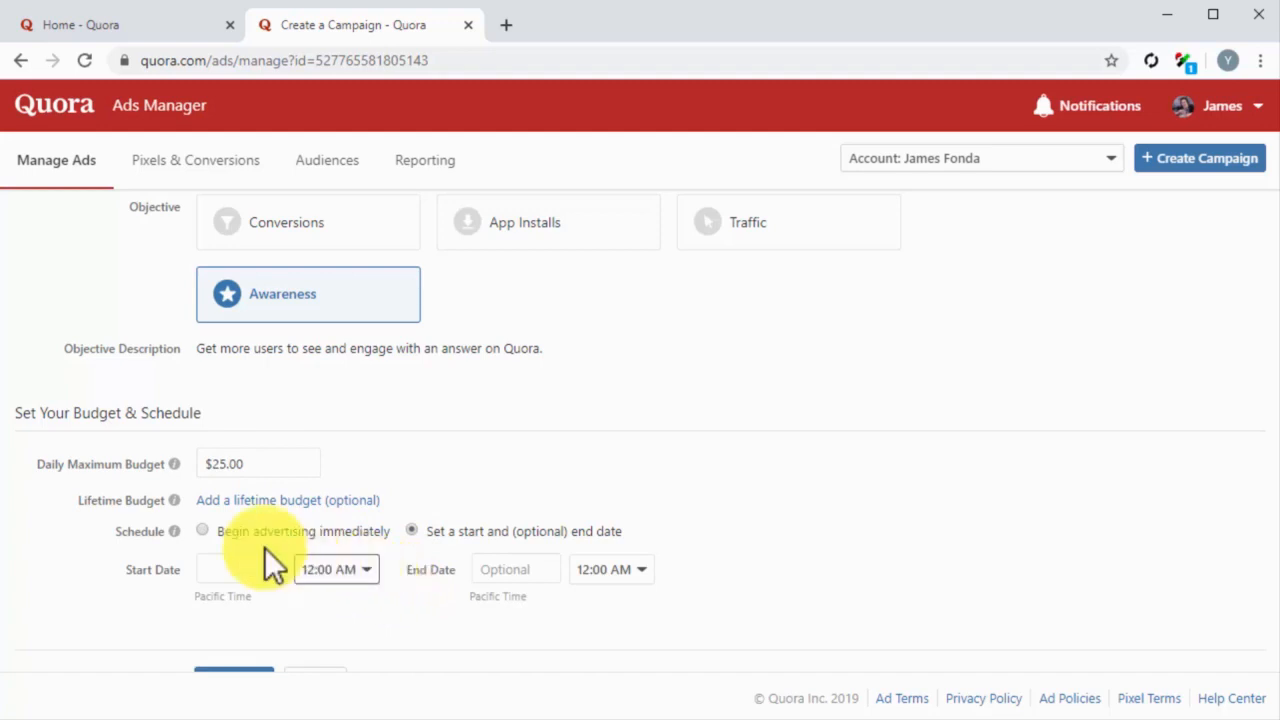
left_click(203, 531)
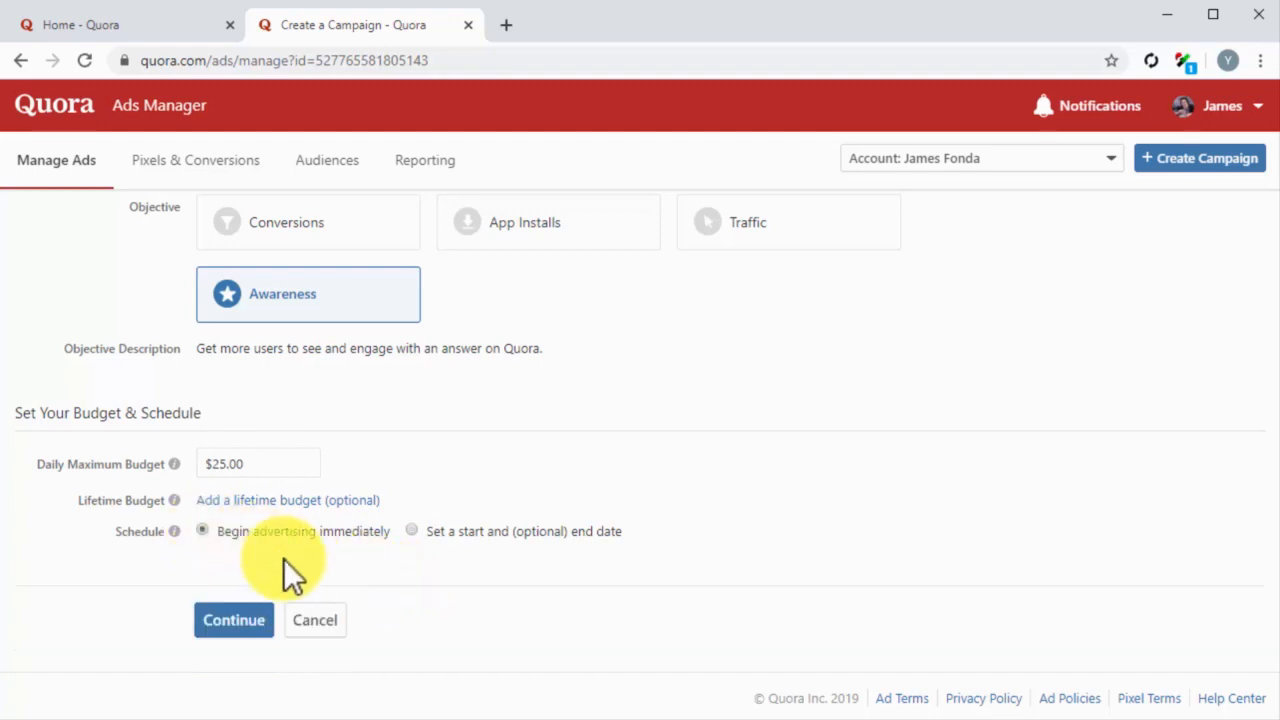
left_click(252, 622)
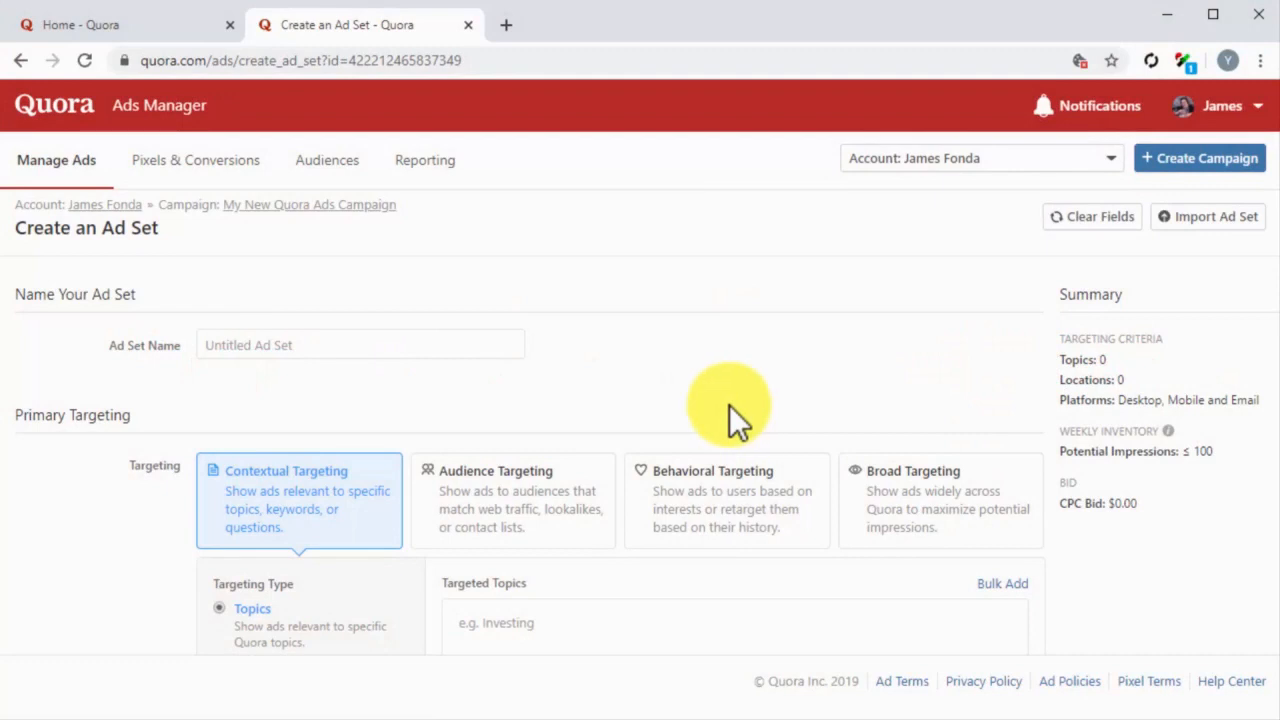
Step: Name the ad set "My New Ad Set"
left_click(408, 345)
type("My New Ad Set")
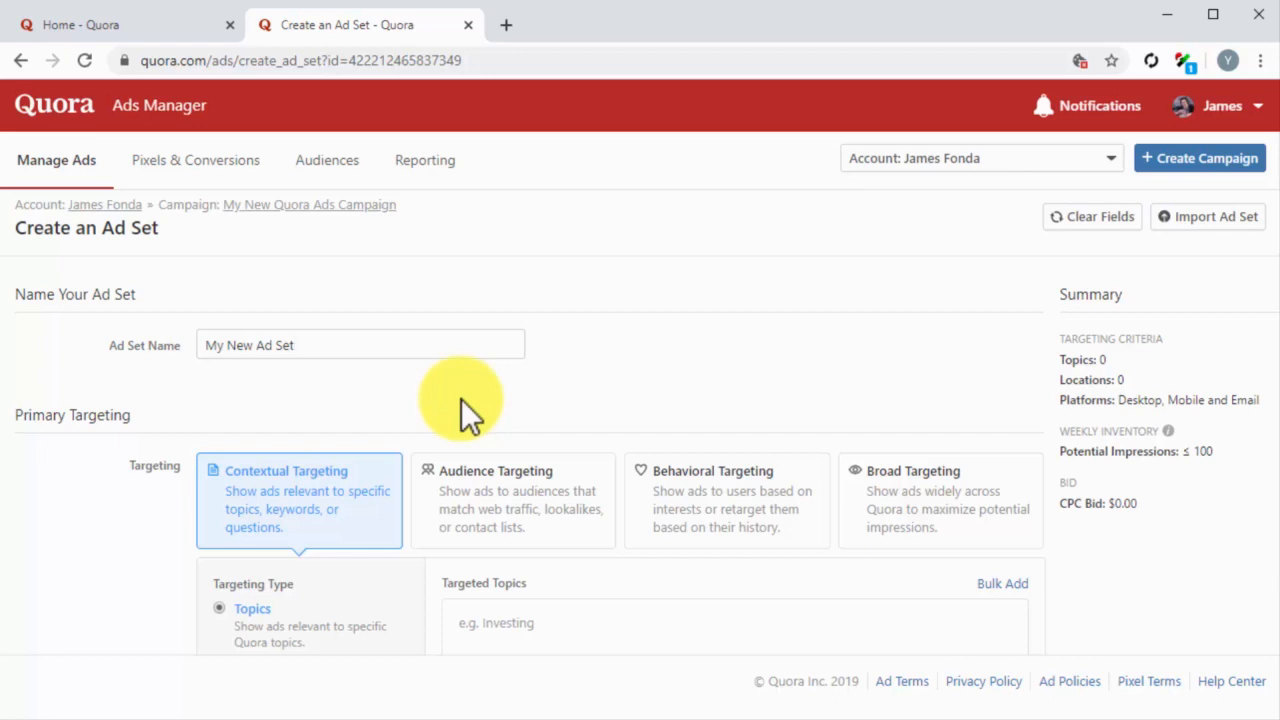
Step: Compare the Audience, Behavioral and Broad Targeting options and switch back to Contextual Targeting
scroll(461, 399, "down", 2)
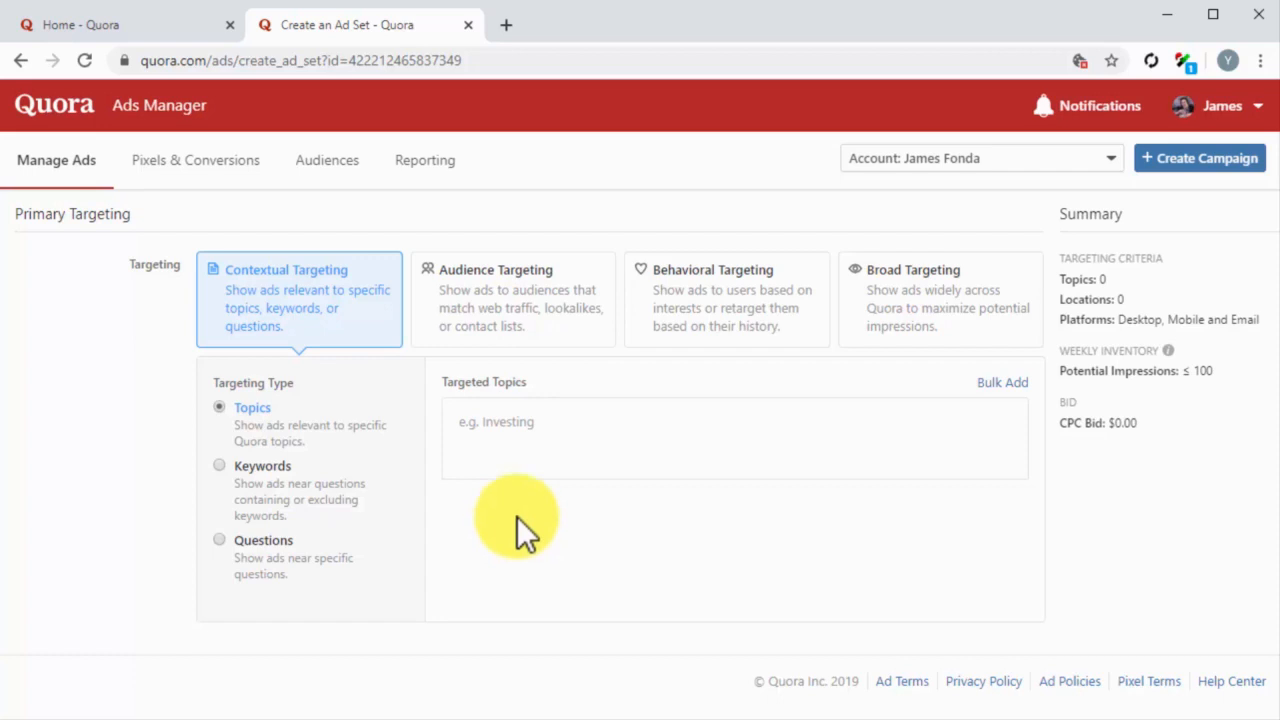
left_click(466, 324)
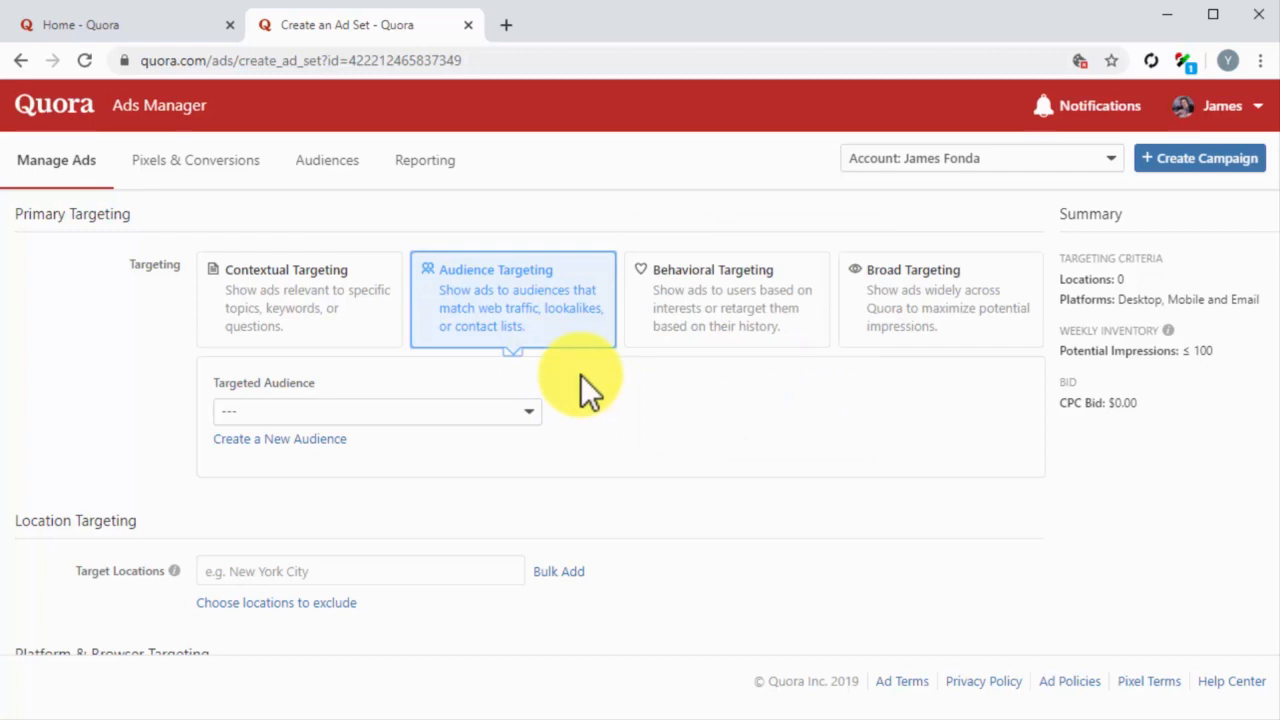
left_click(700, 334)
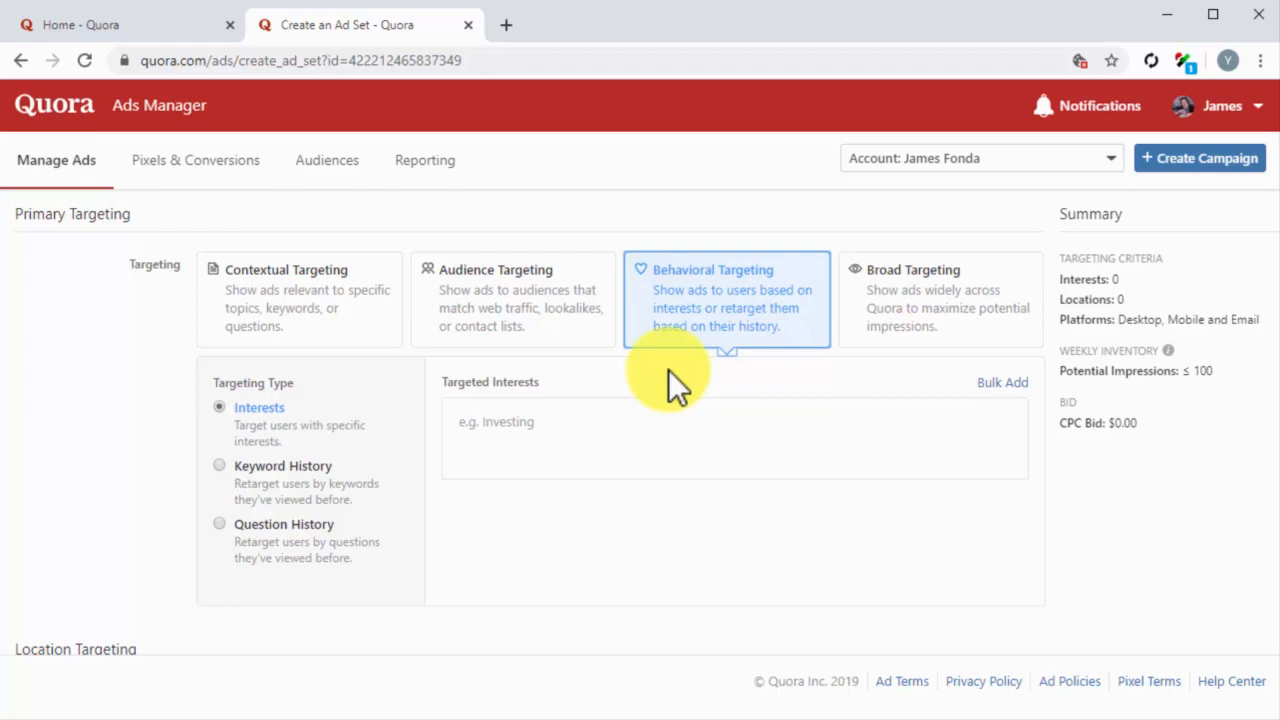
left_click(900, 340)
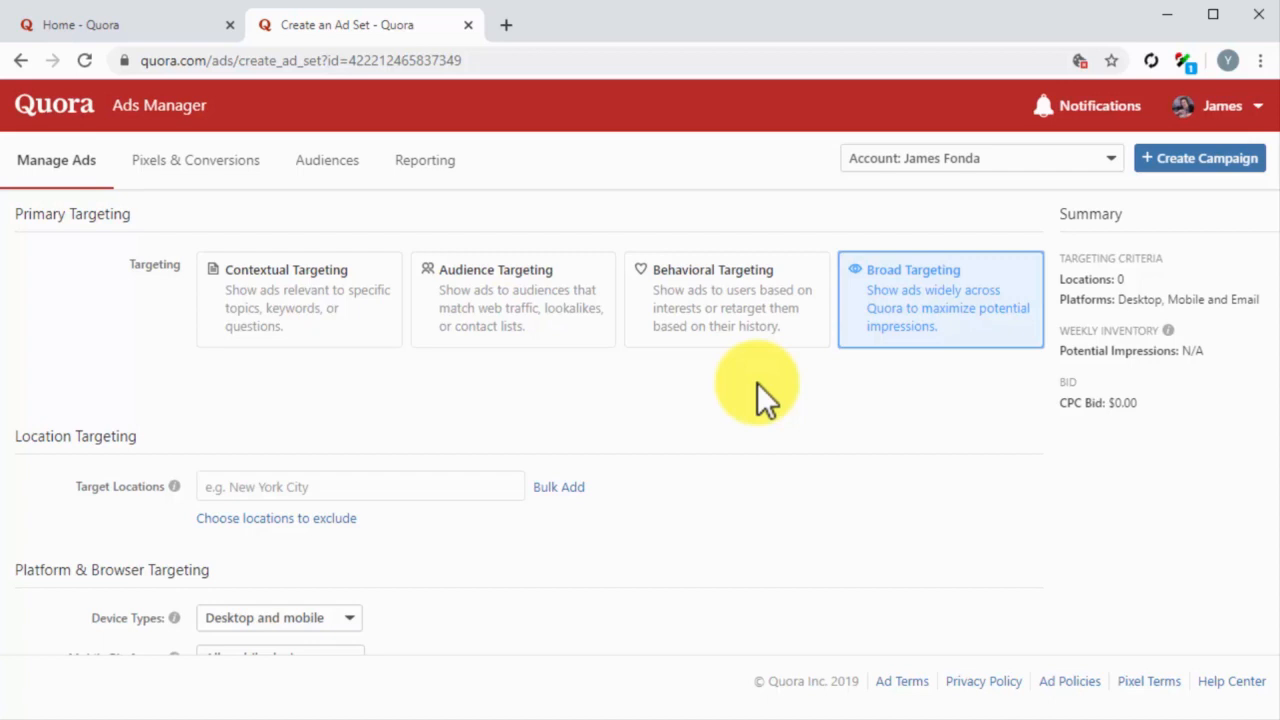
left_click(358, 312)
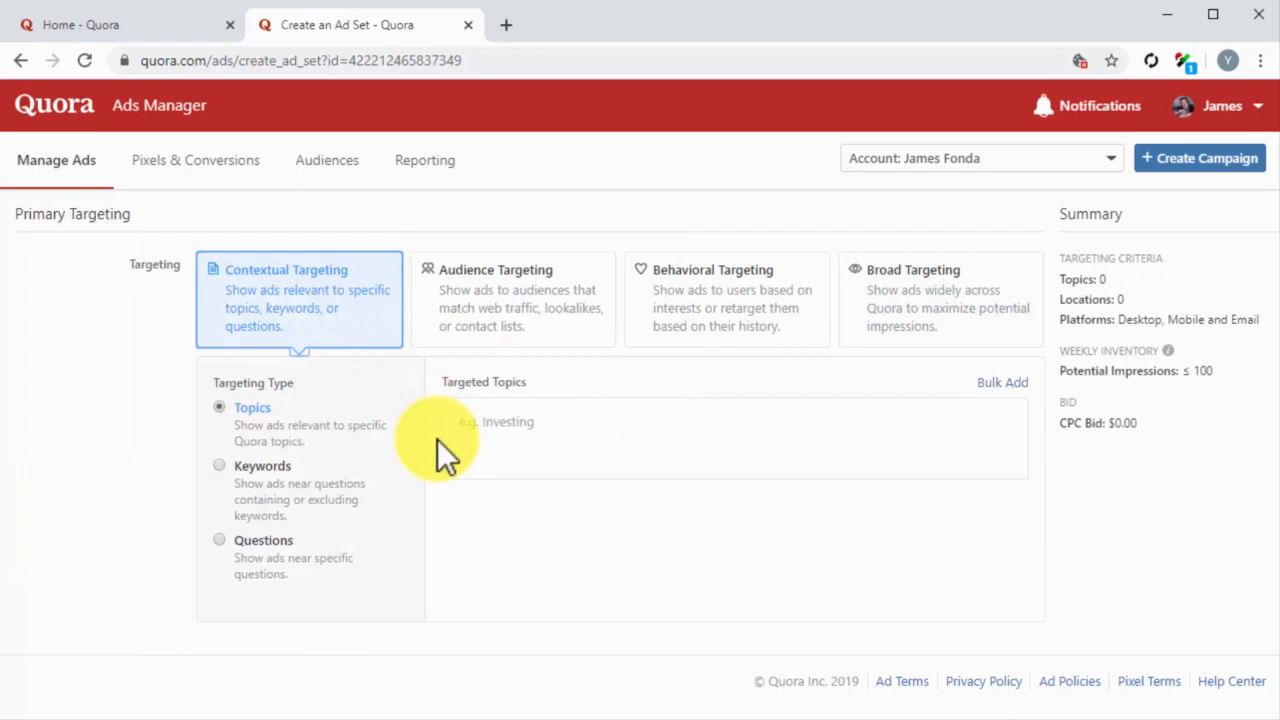
Step: Use topic-based contextual targeting and add the topics Diabetes and Diabetes Treatment
left_click(260, 406)
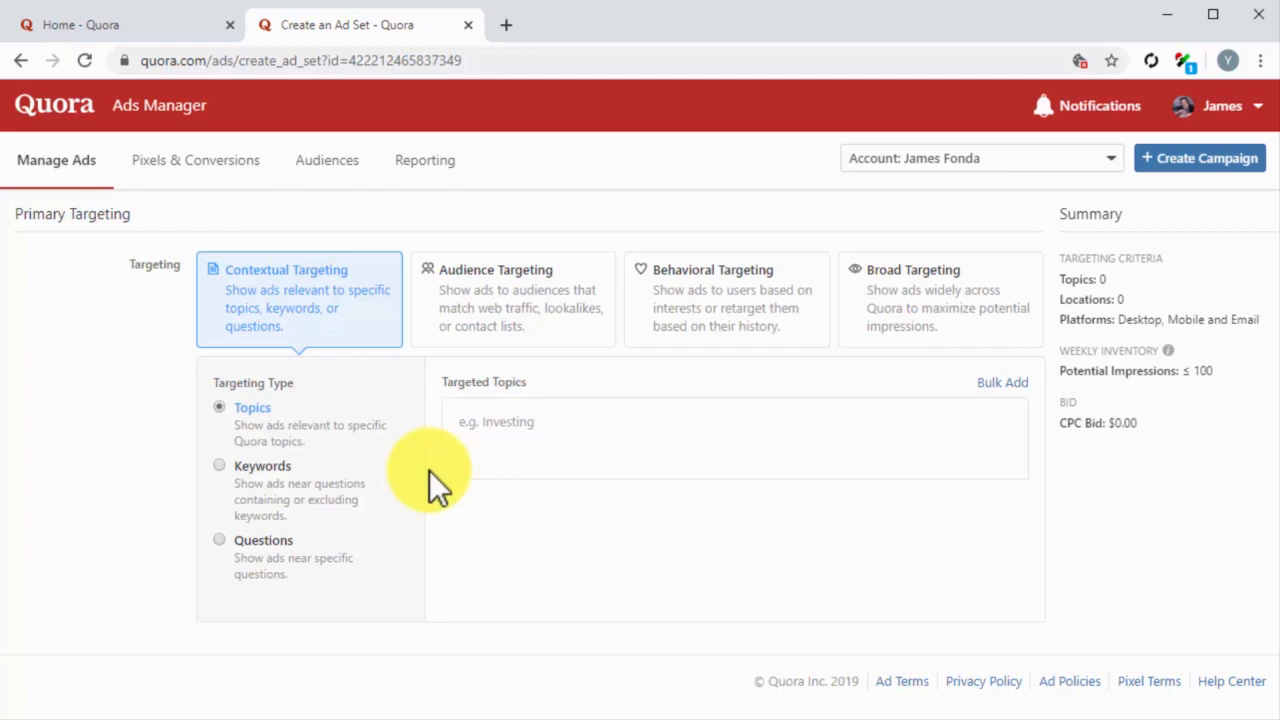
left_click(494, 428)
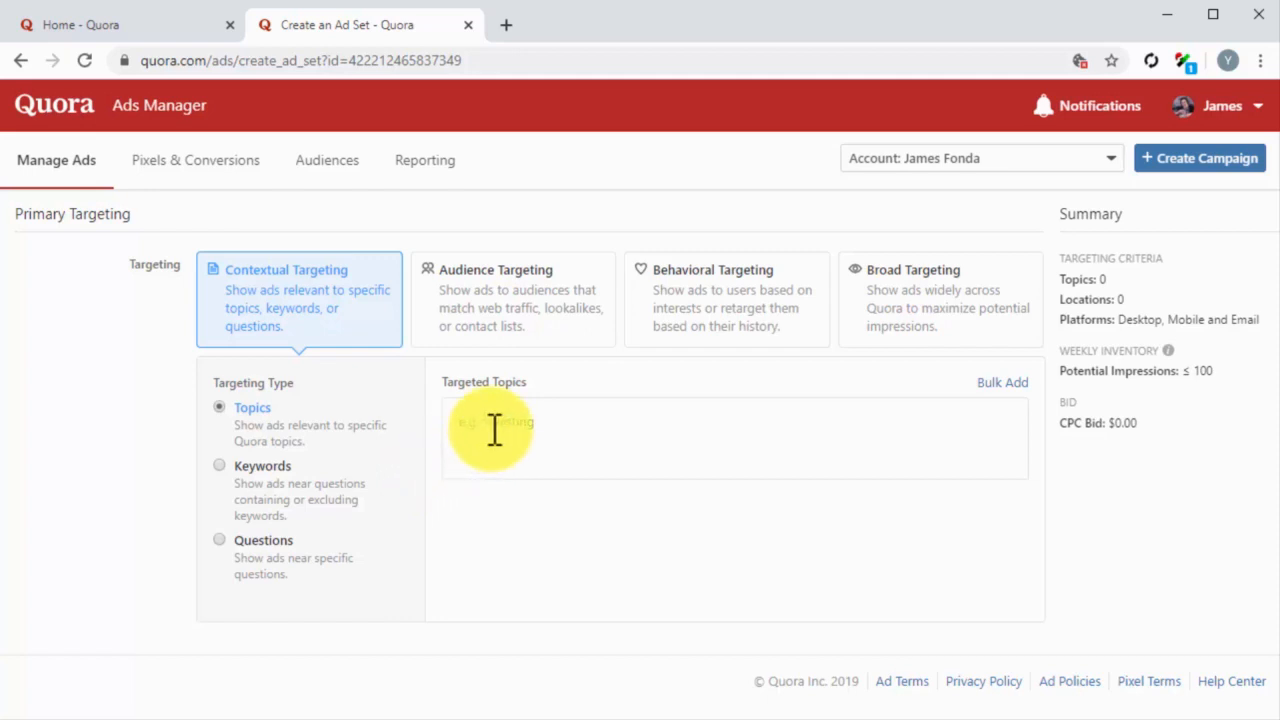
type("diab")
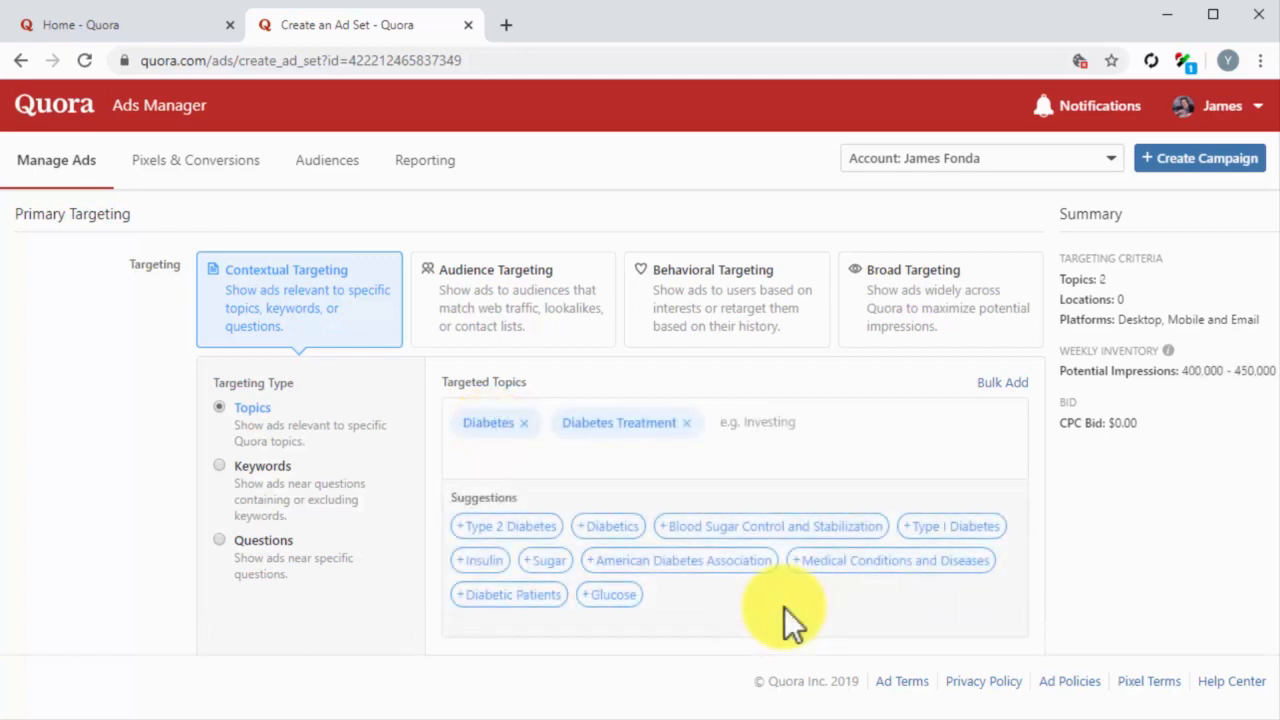
Step: Add United States (Country) as the ad set's target location
scroll(784, 607, "down", 3)
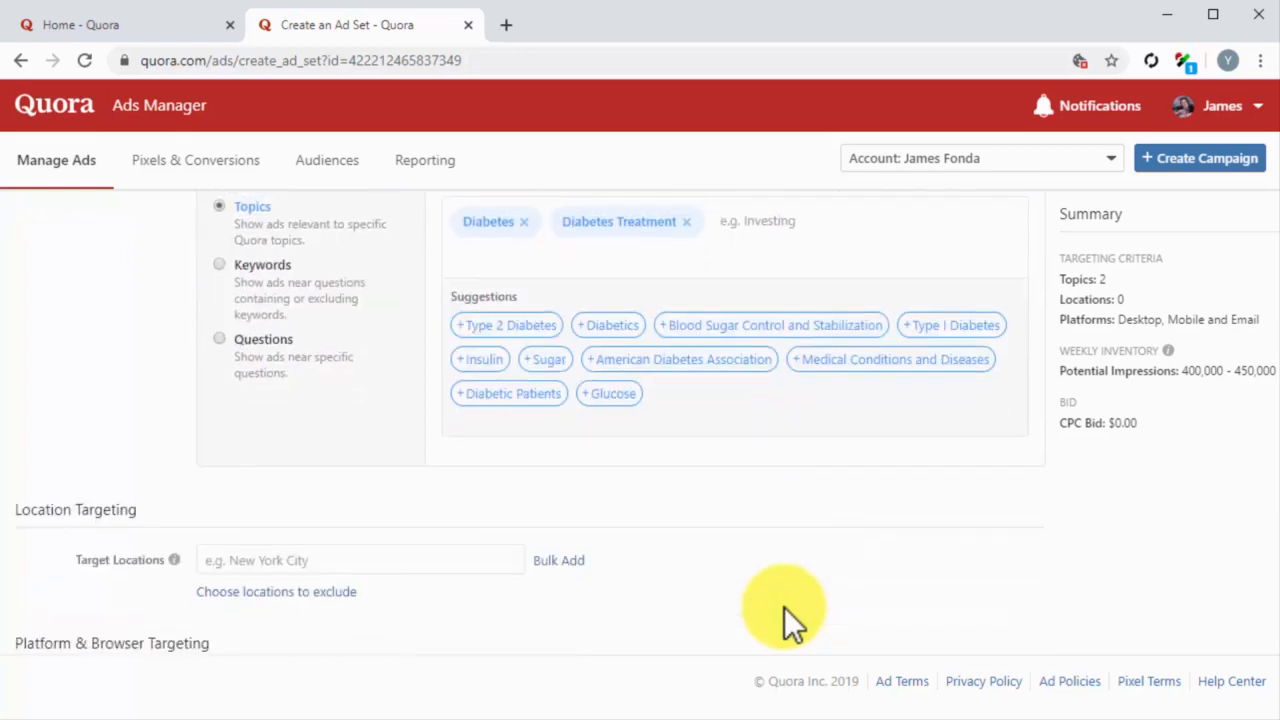
scroll(784, 607, "down", 1)
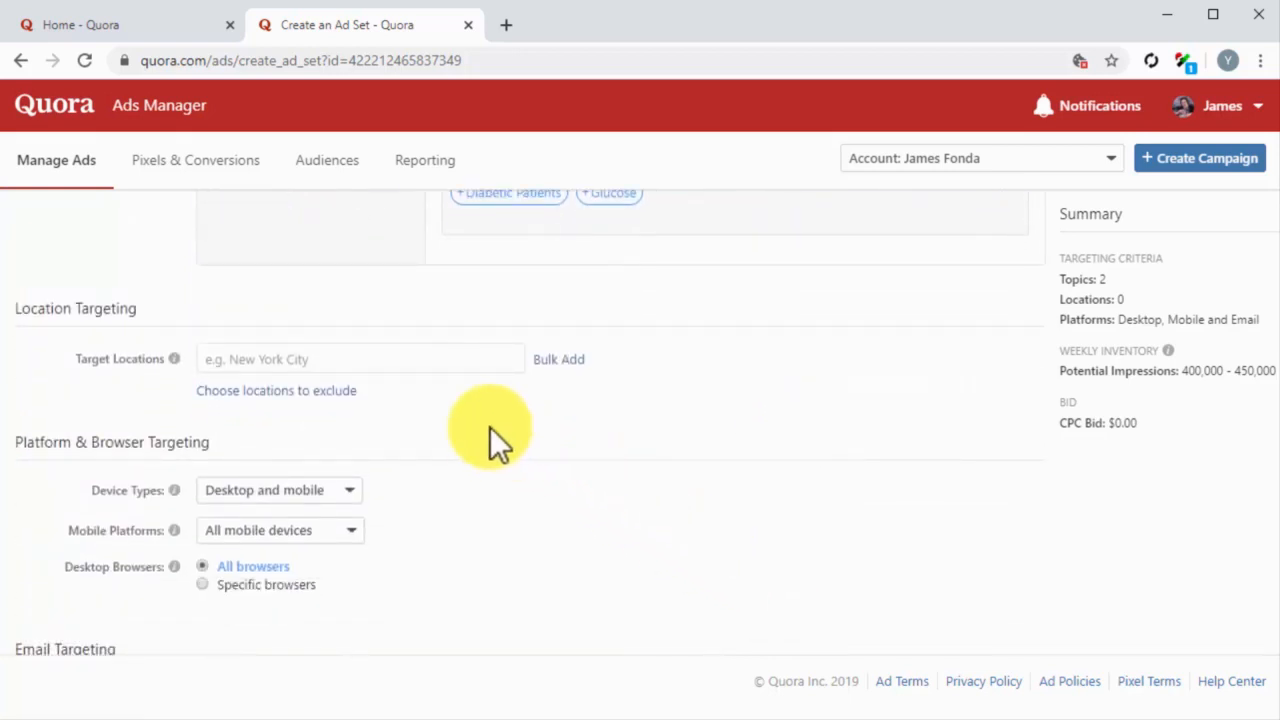
left_click(387, 359)
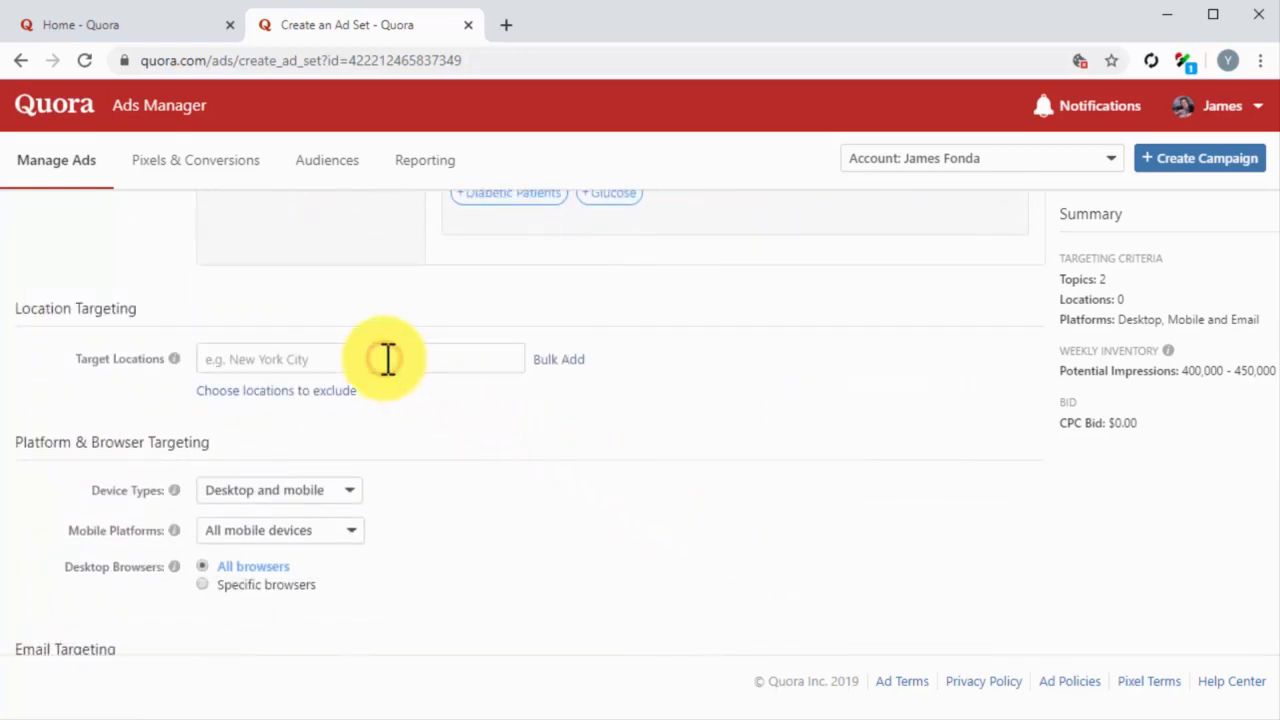
type("uni")
left_click(402, 398)
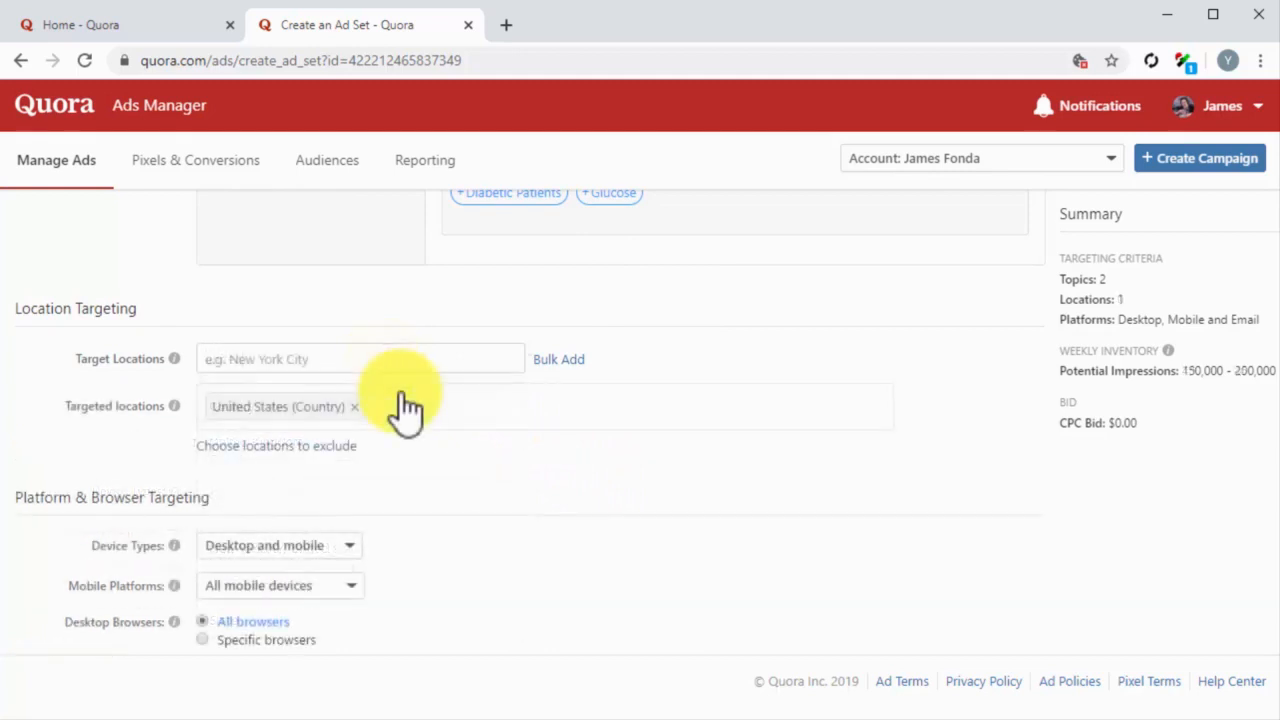
Step: Set platform targeting to desktop and mobile devices, all mobile devices and all desktop browsers
scroll(400, 392, "down", 2)
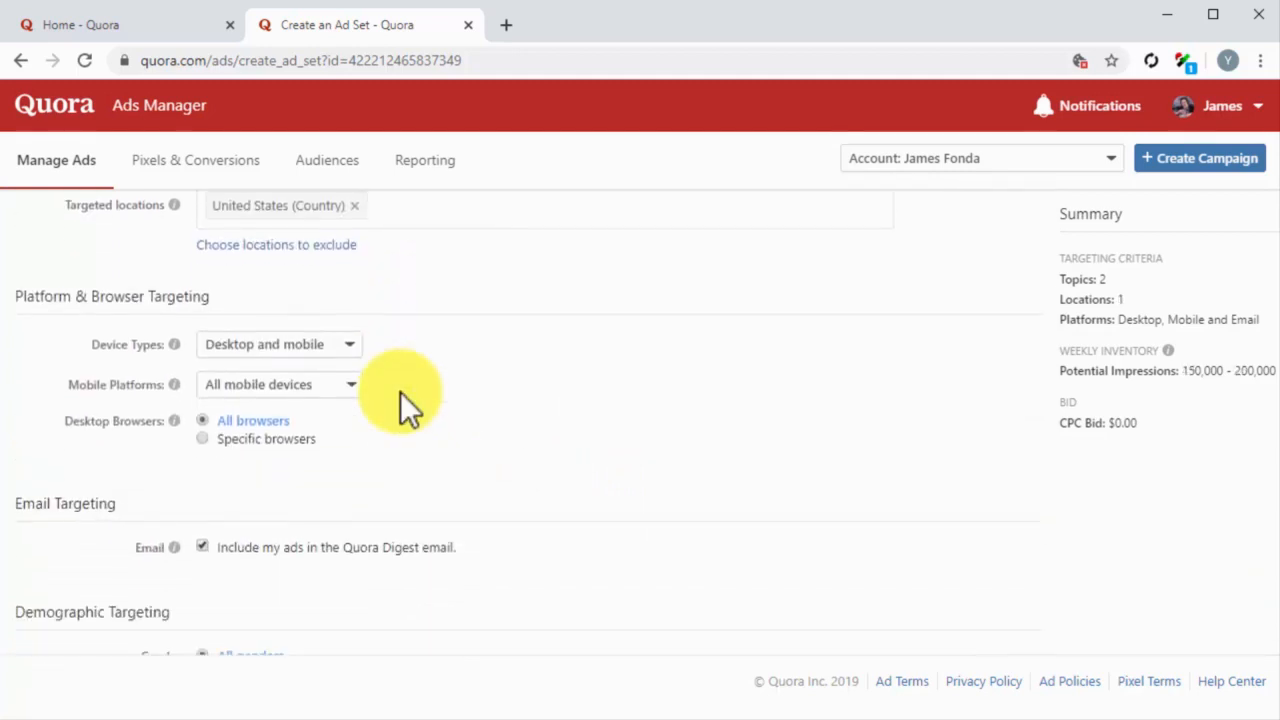
left_click(343, 350)
left_click(325, 369)
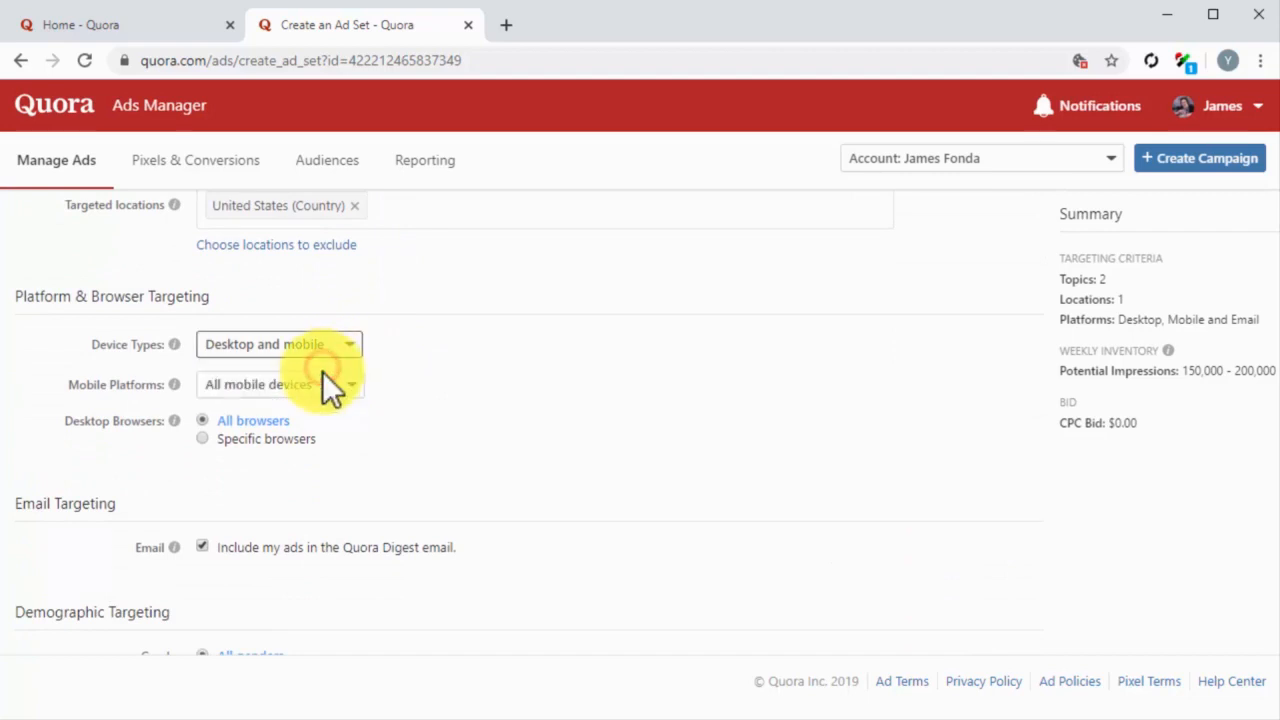
left_click(330, 390)
left_click(323, 405)
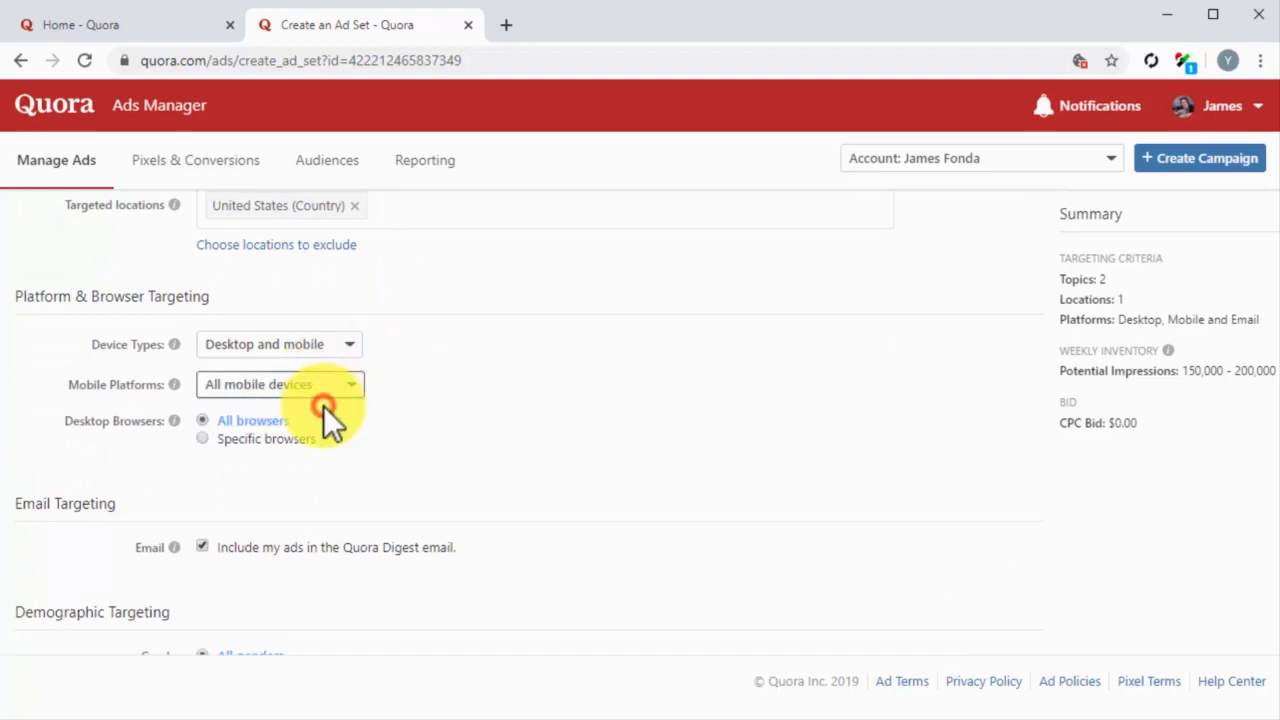
left_click(203, 421)
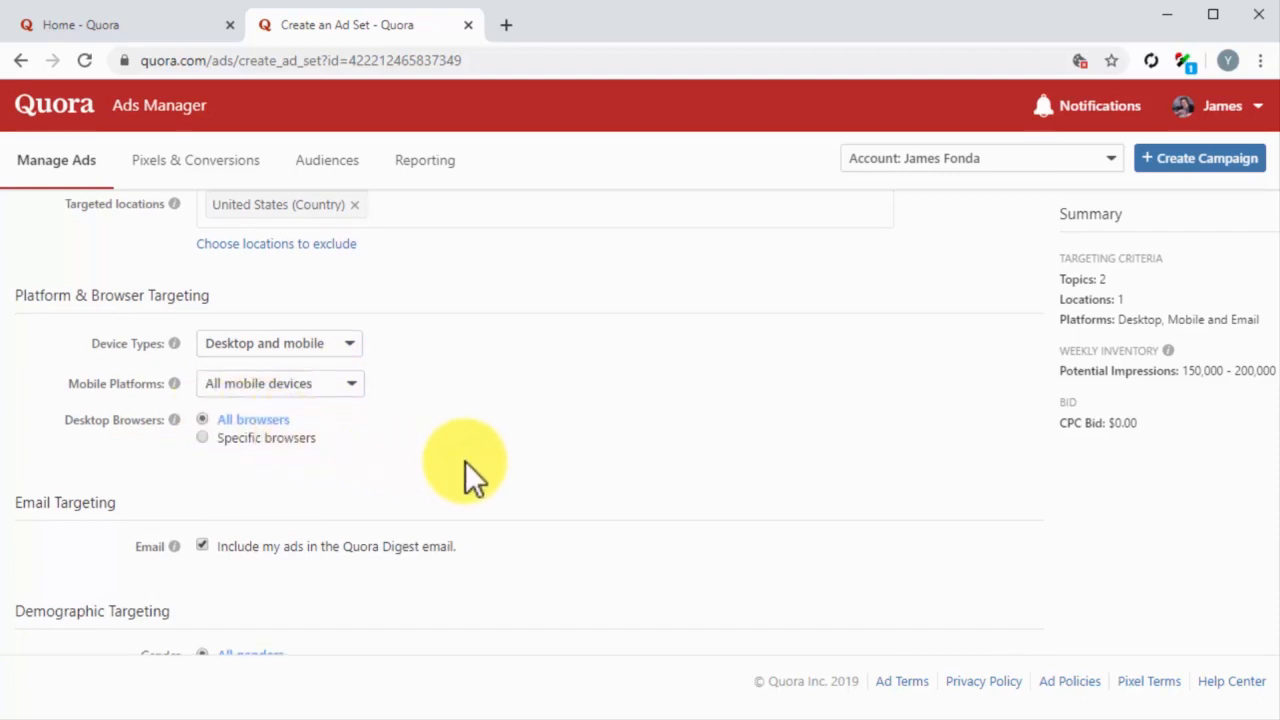
Step: Select all genders for the ad set's demographic targeting
scroll(465, 461, "down", 2)
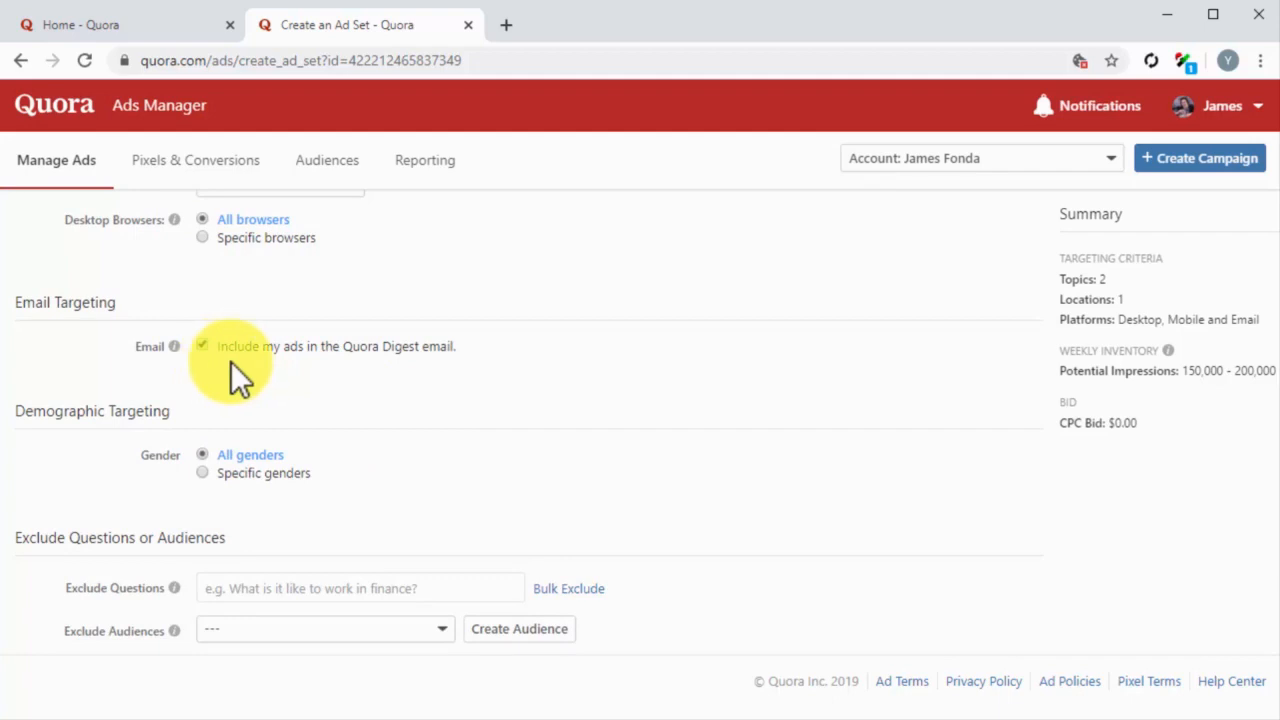
scroll(365, 385, "down", 1)
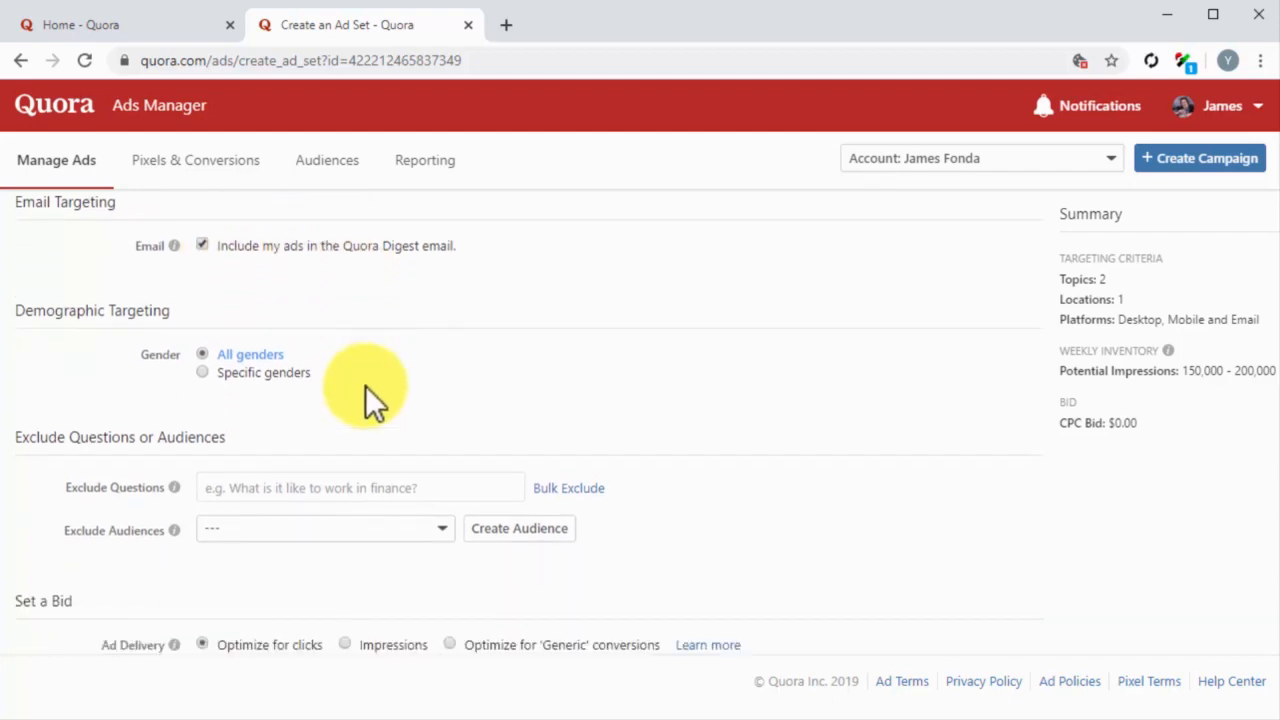
left_click(201, 354)
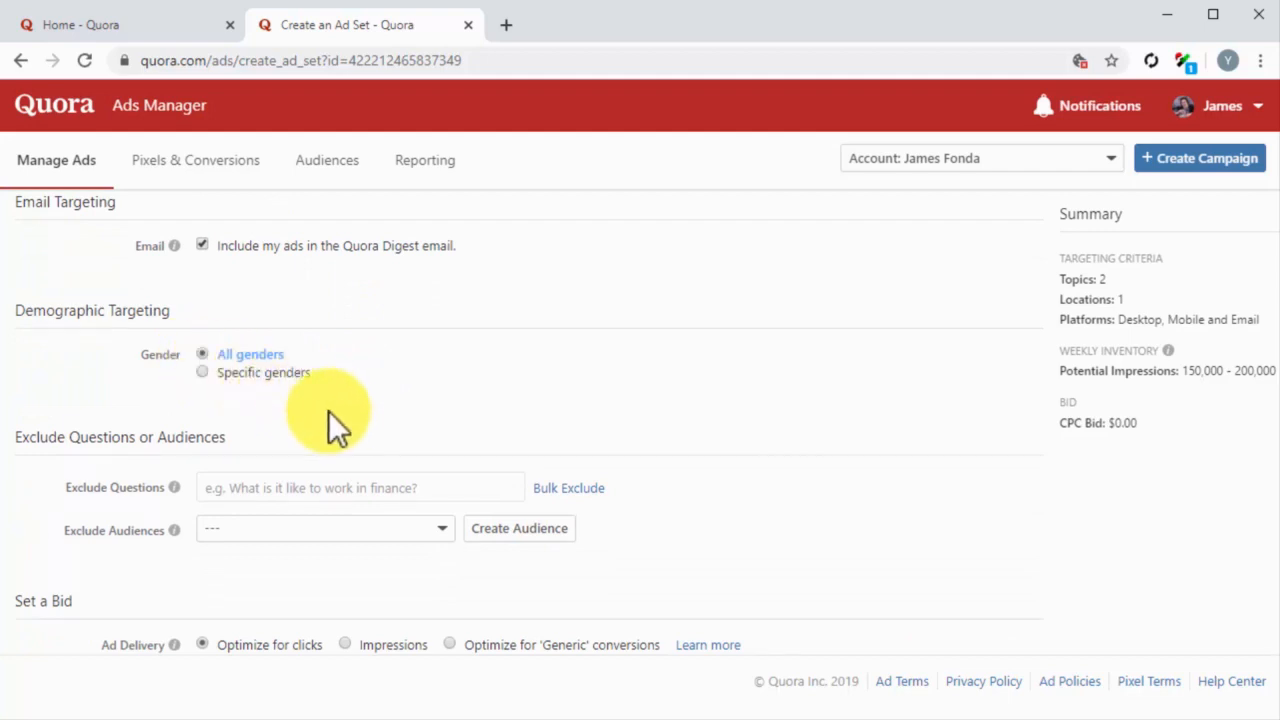
Step: Set ad delivery to Impressions and apply the suggested CPM bid of $9.41
scroll(642, 432, "down", 1)
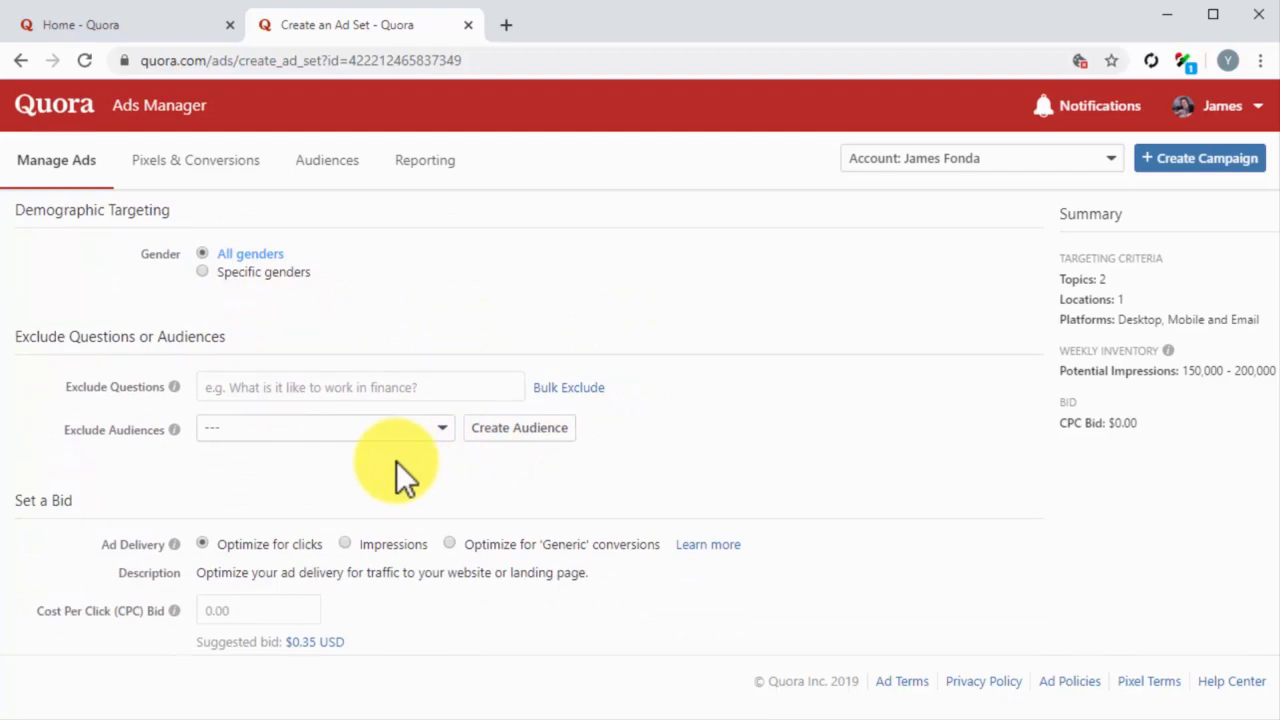
scroll(396, 461, "down", 1)
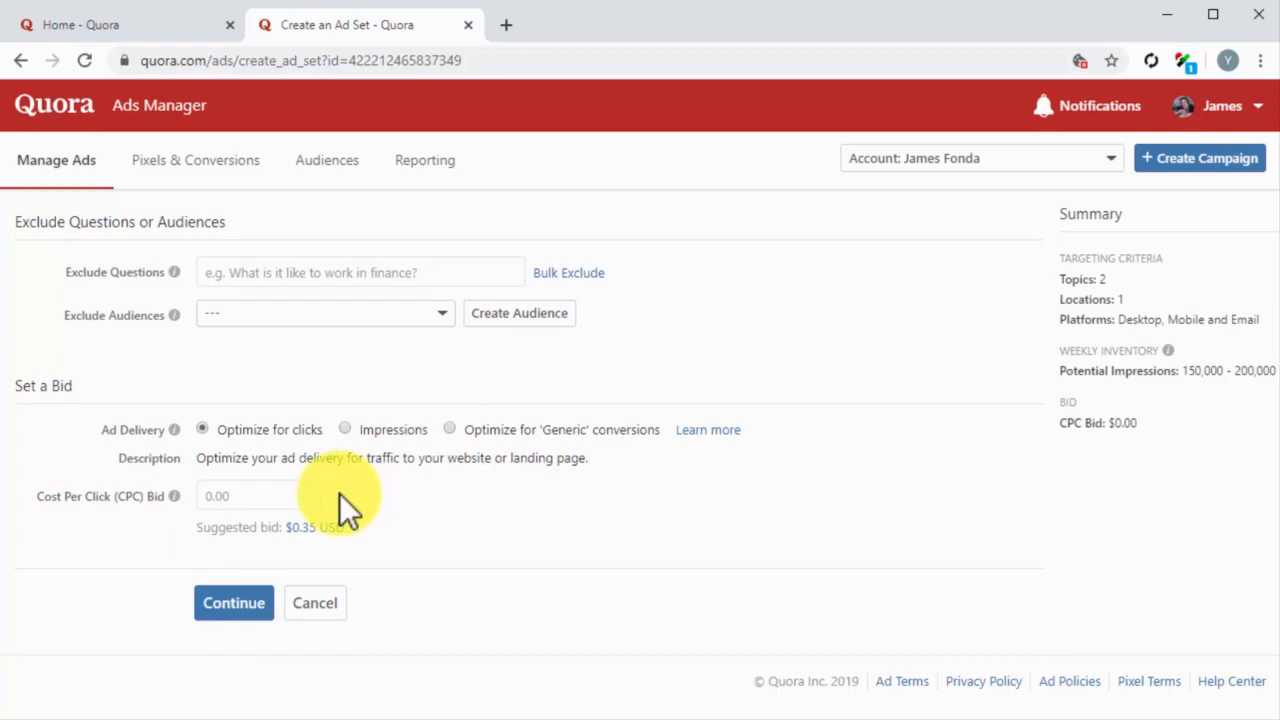
left_click(346, 430)
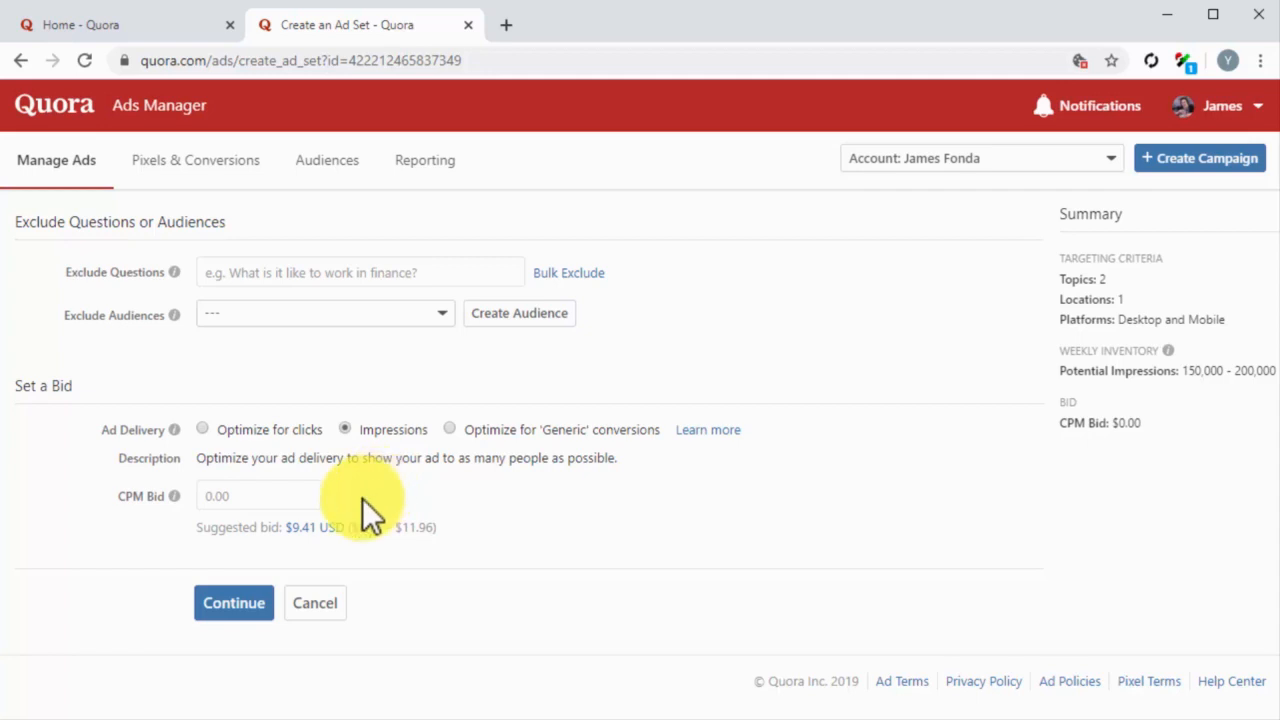
left_click(318, 527)
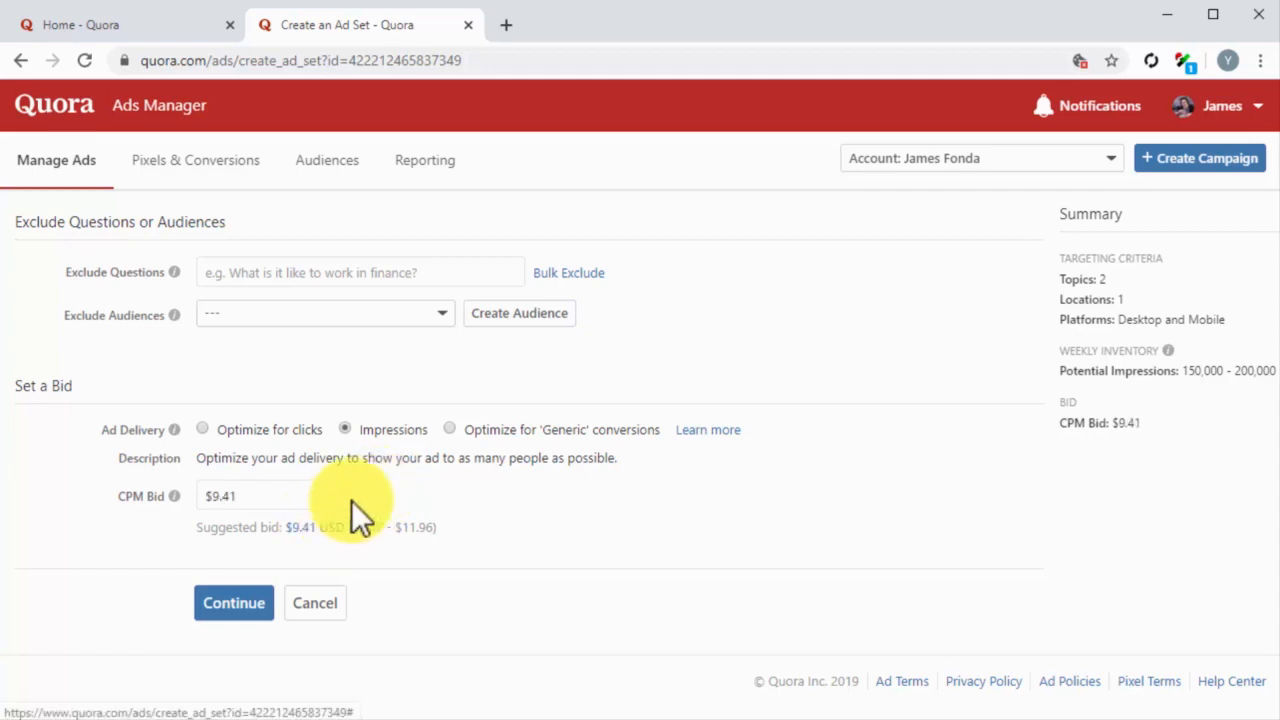
Step: Submit the ad set and name the new ad "My New Quora Ad"
left_click(250, 610)
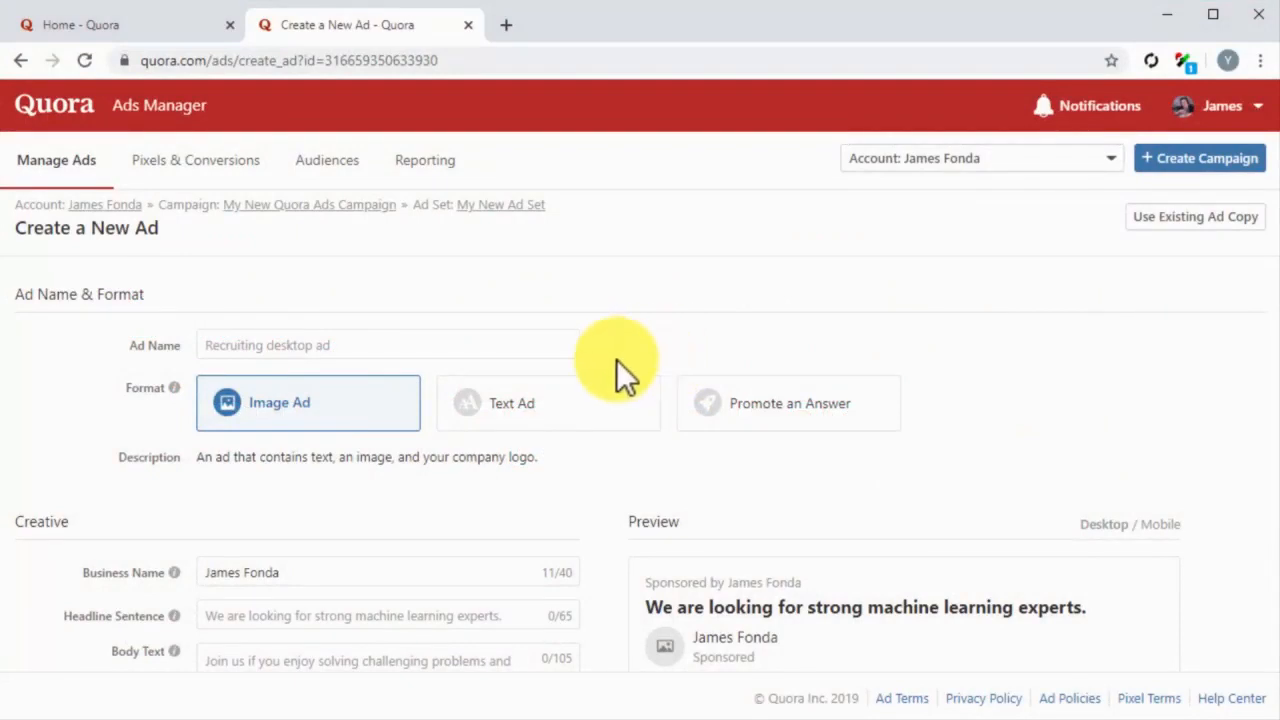
left_click(472, 349)
type("M")
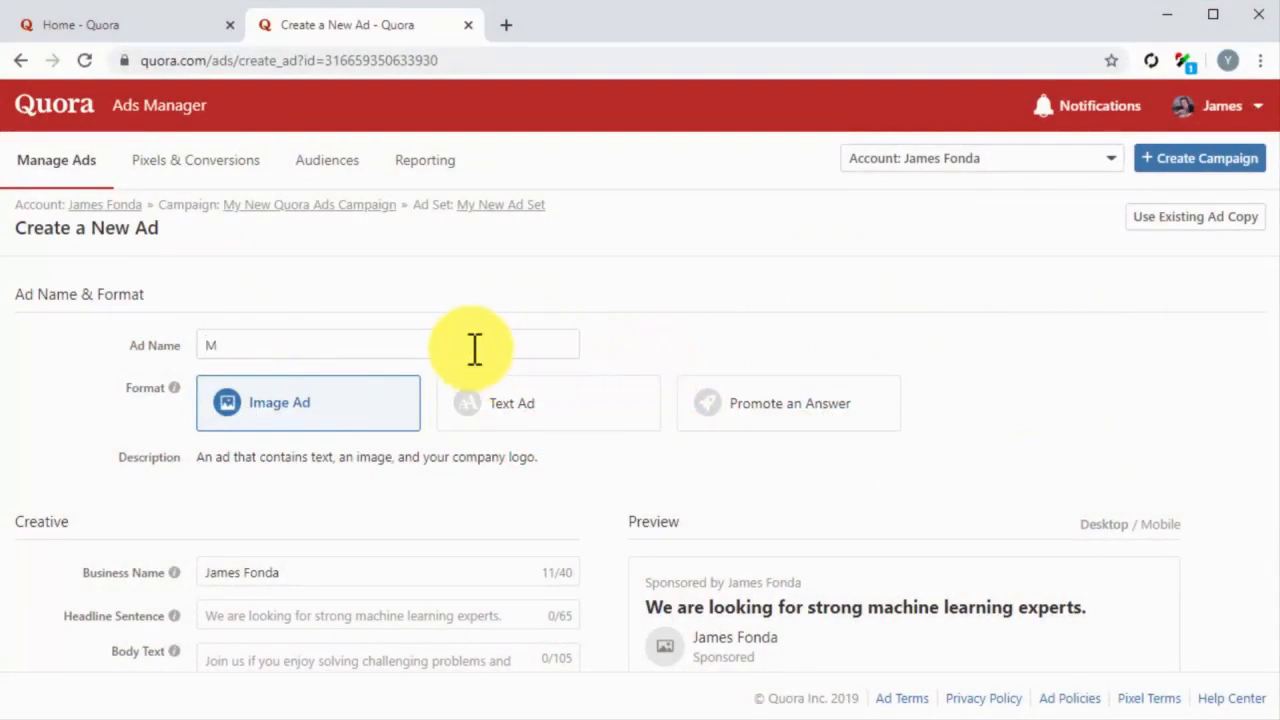
type("y New Quora Ad")
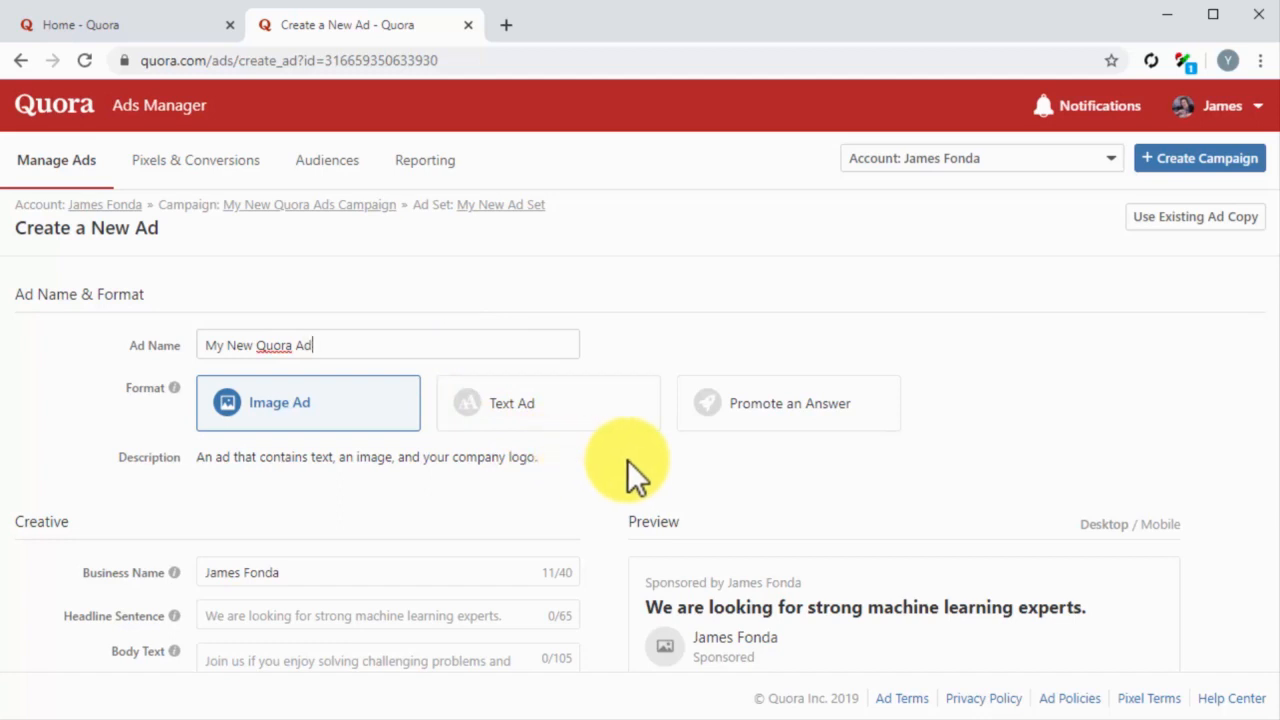
Step: Set the ad's format to Promote an Answer and open its business name for editing
left_click(797, 428)
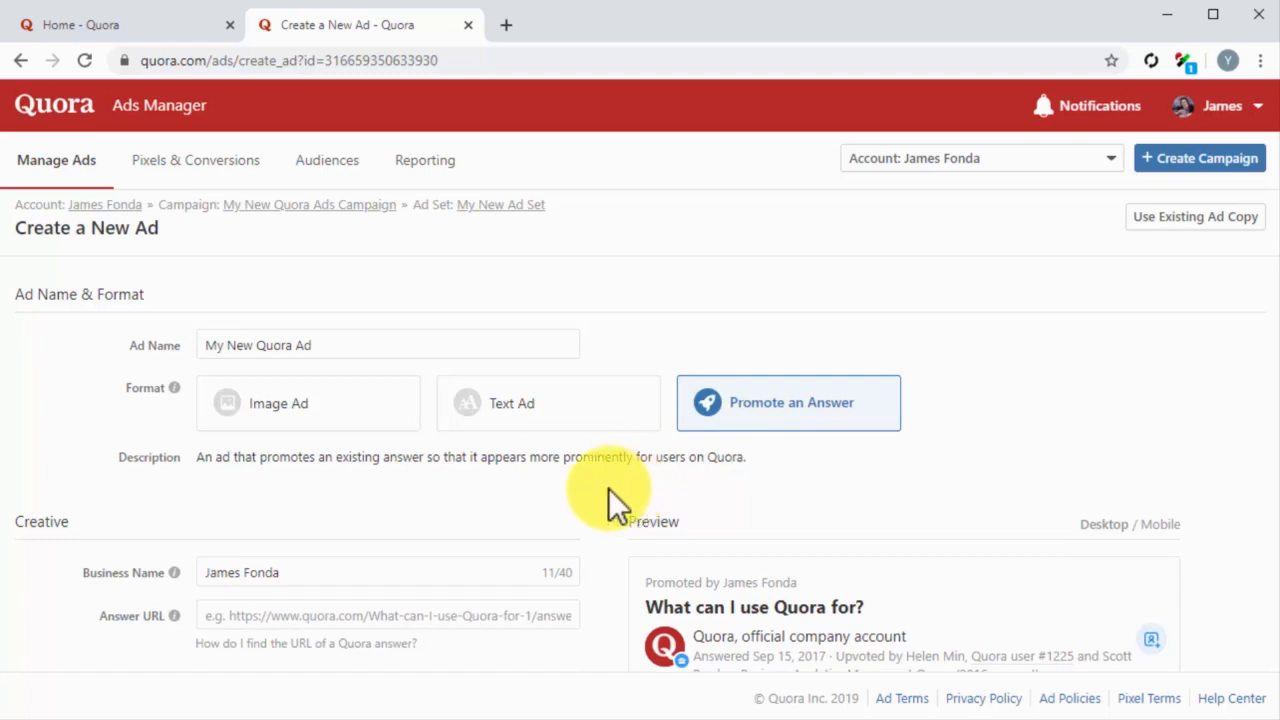
scroll(608, 488, "down", 1)
scroll(608, 488, "down", 1)
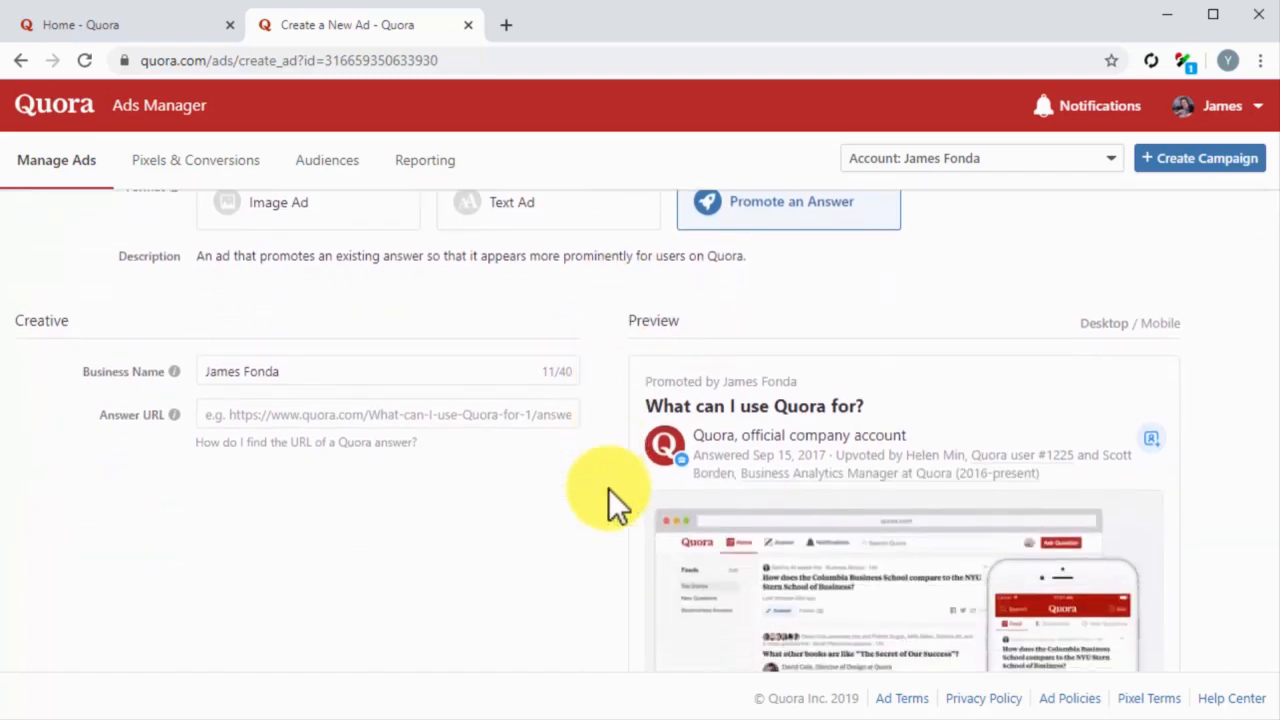
left_click(399, 378)
key("BackSpace")
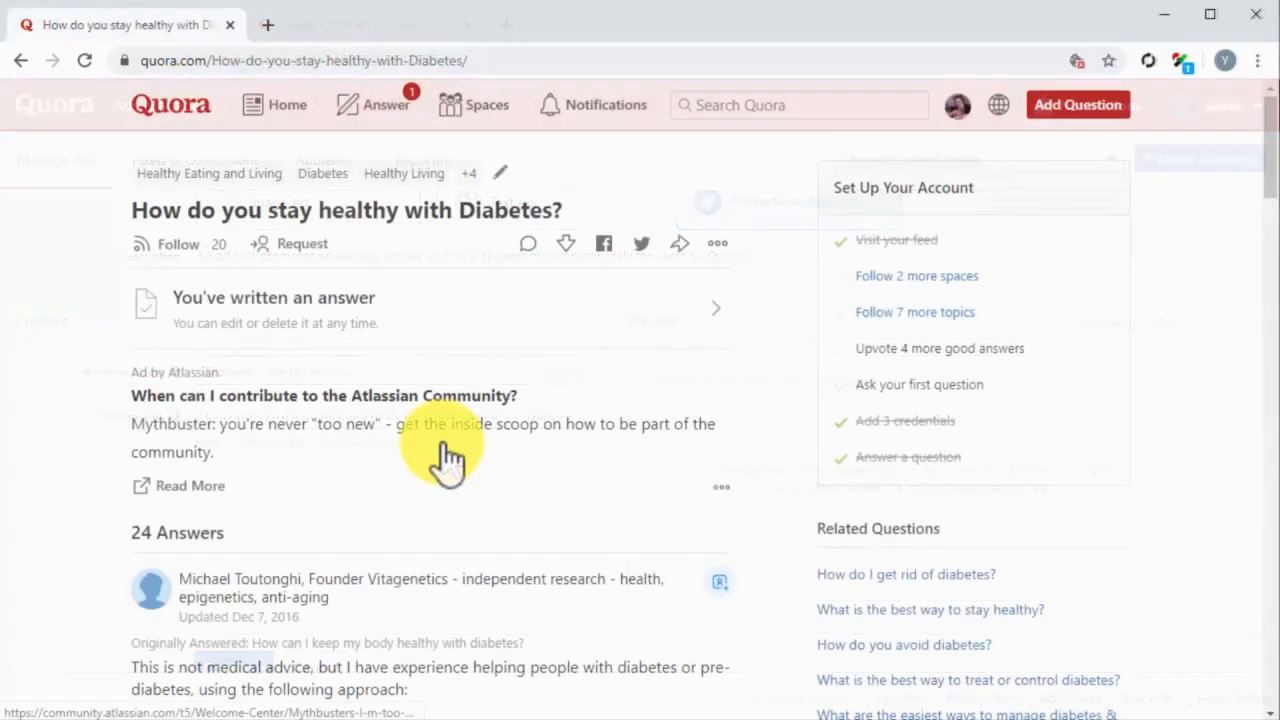
Step: Open your own written answer to "How do you stay healthy with Diabetes?" and copy its page URL
left_click(360, 316)
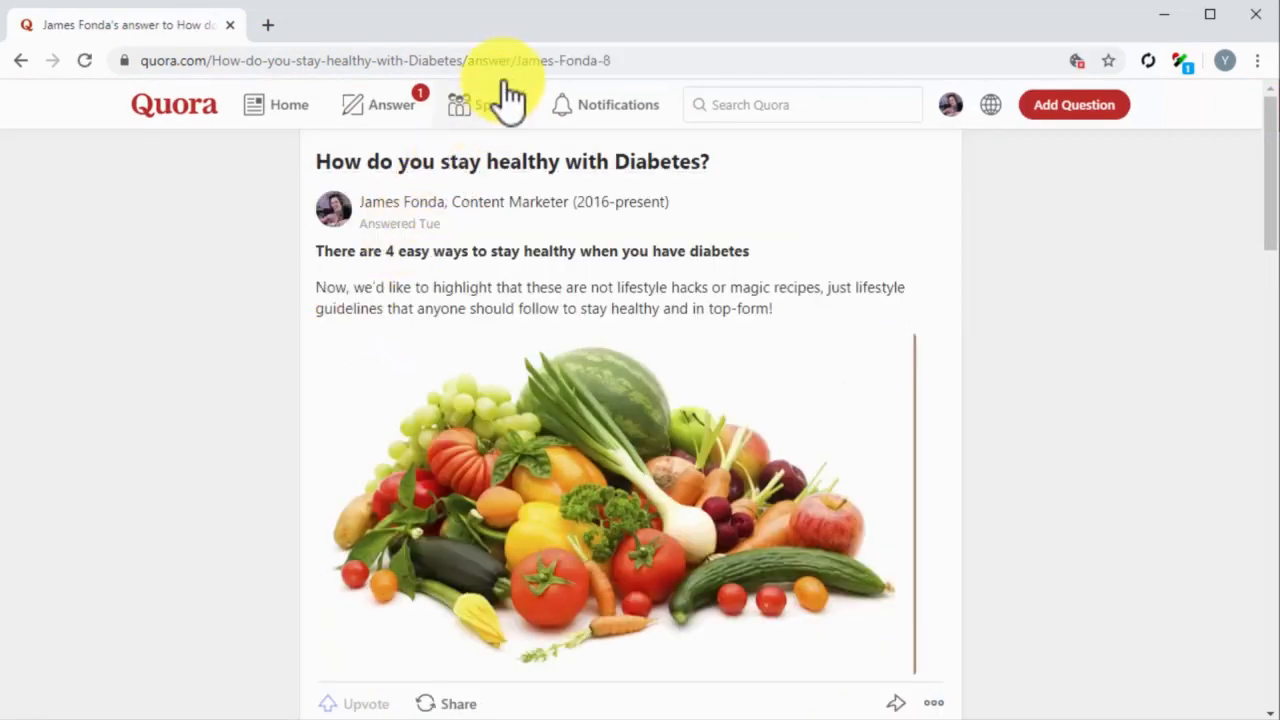
right_click(515, 67)
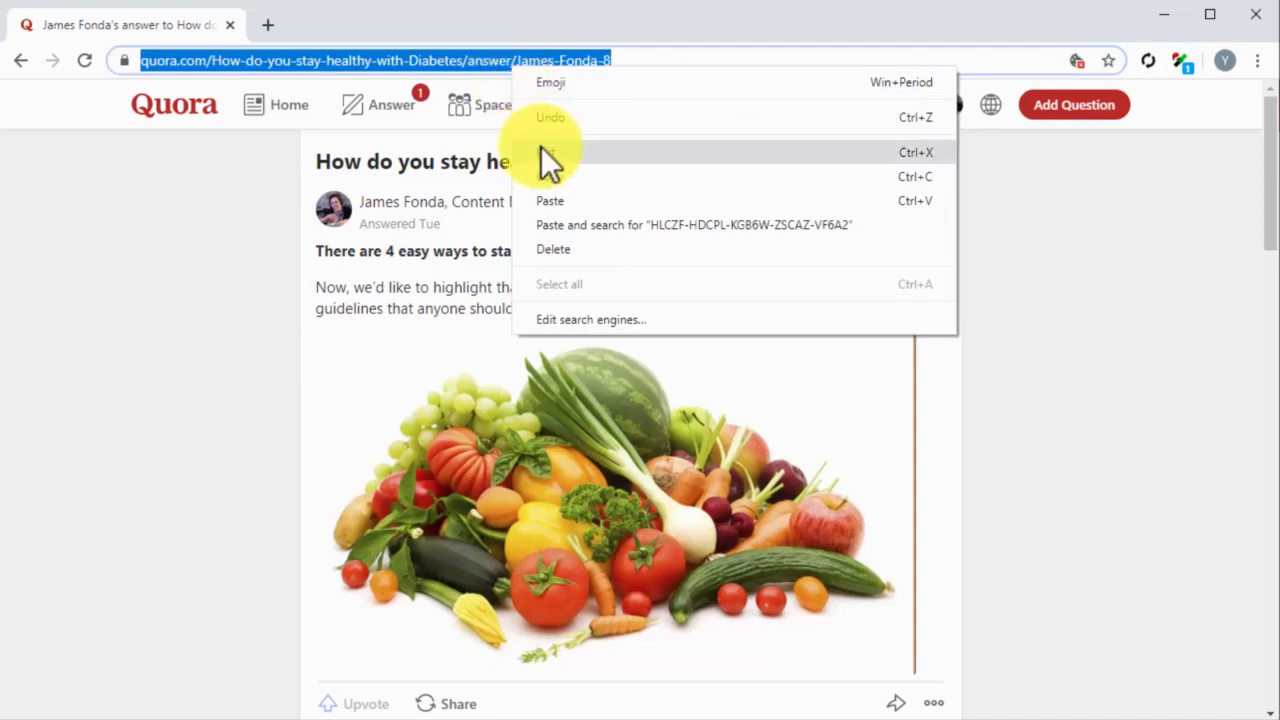
left_click(548, 173)
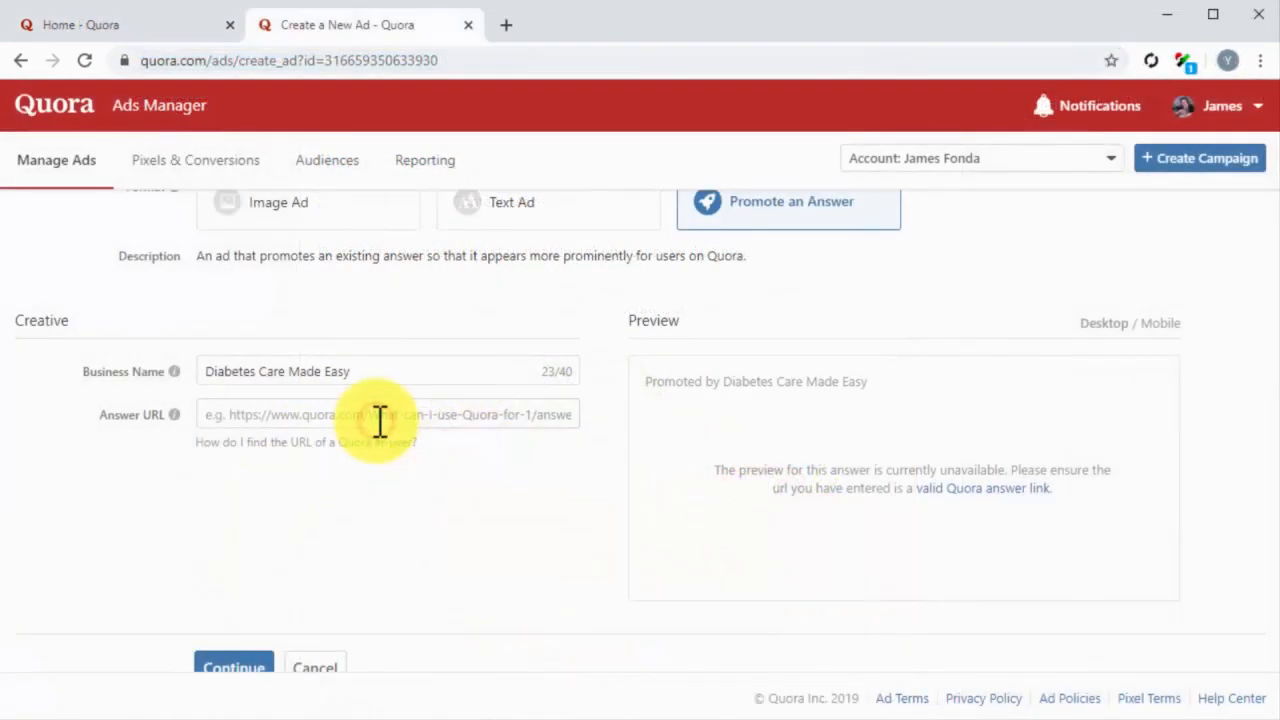
Step: Paste the copied link as the ad's answer URL and submit the ad
left_click(380, 420)
key("ctrl+v")
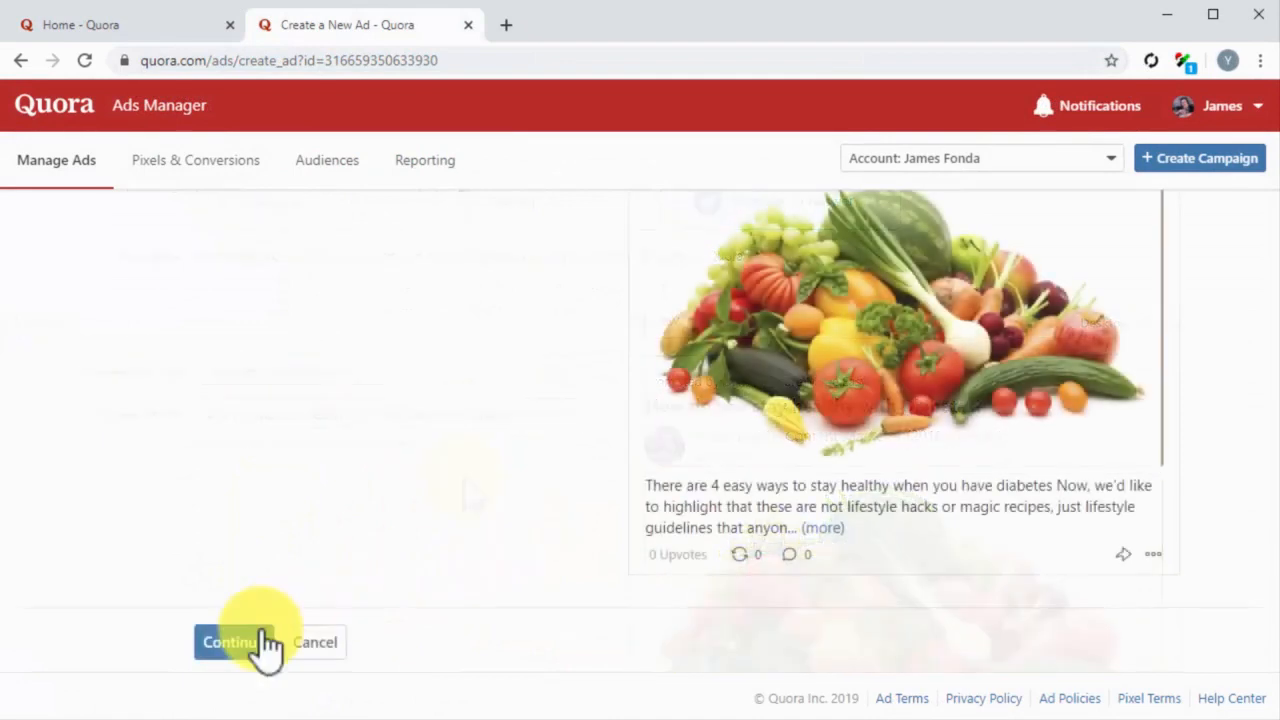
left_click(248, 642)
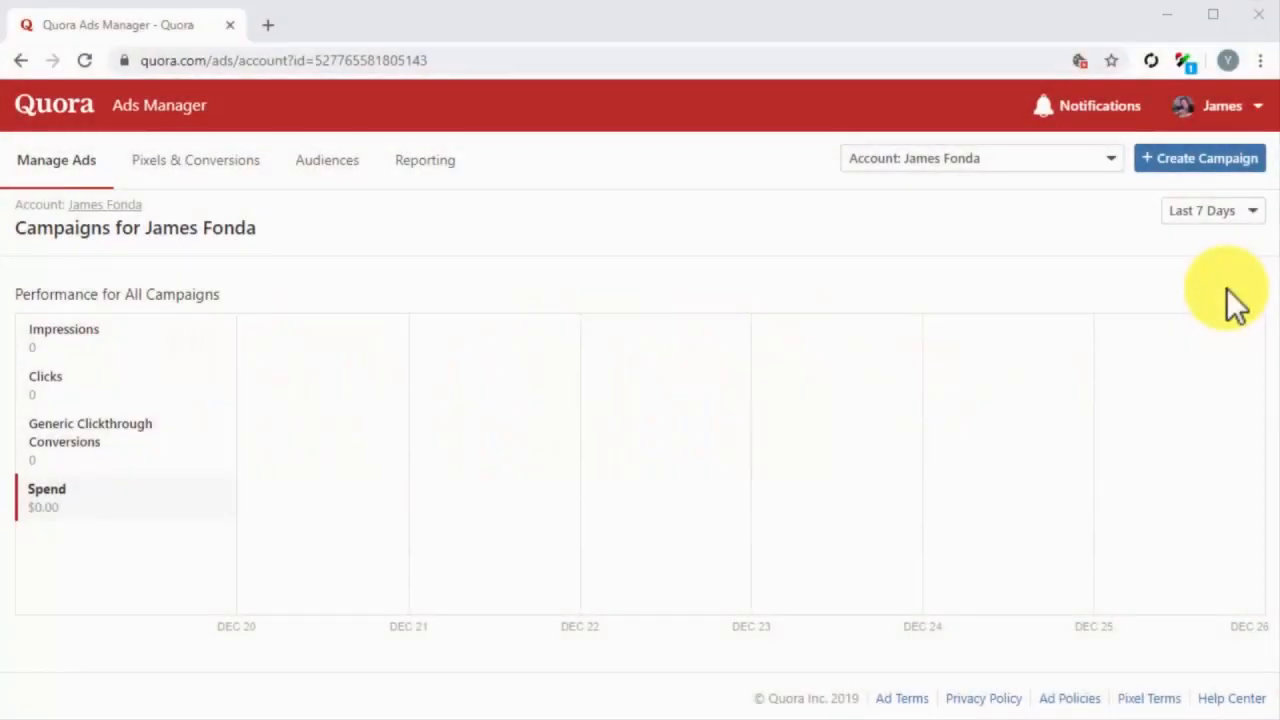
Step: Create a campaign named "My New Traffic Campaign On Quora" with the Traffic objective
left_click(1219, 168)
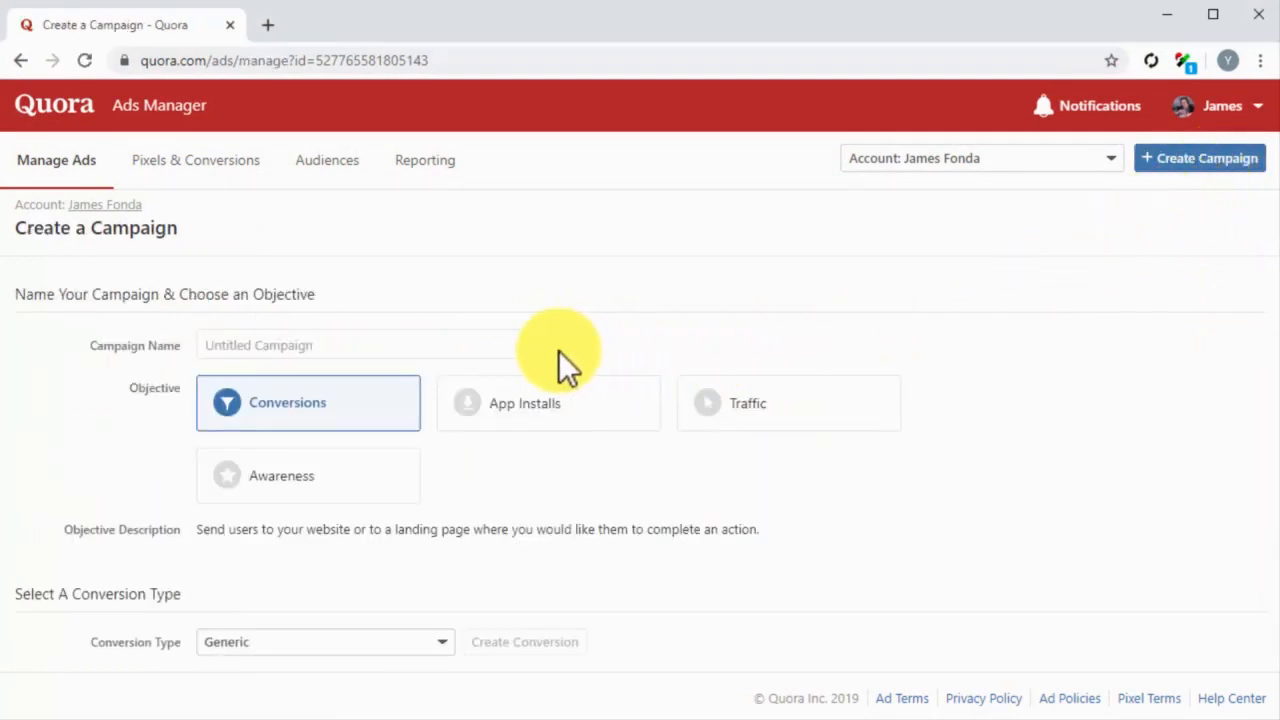
left_click(492, 345)
type("My N")
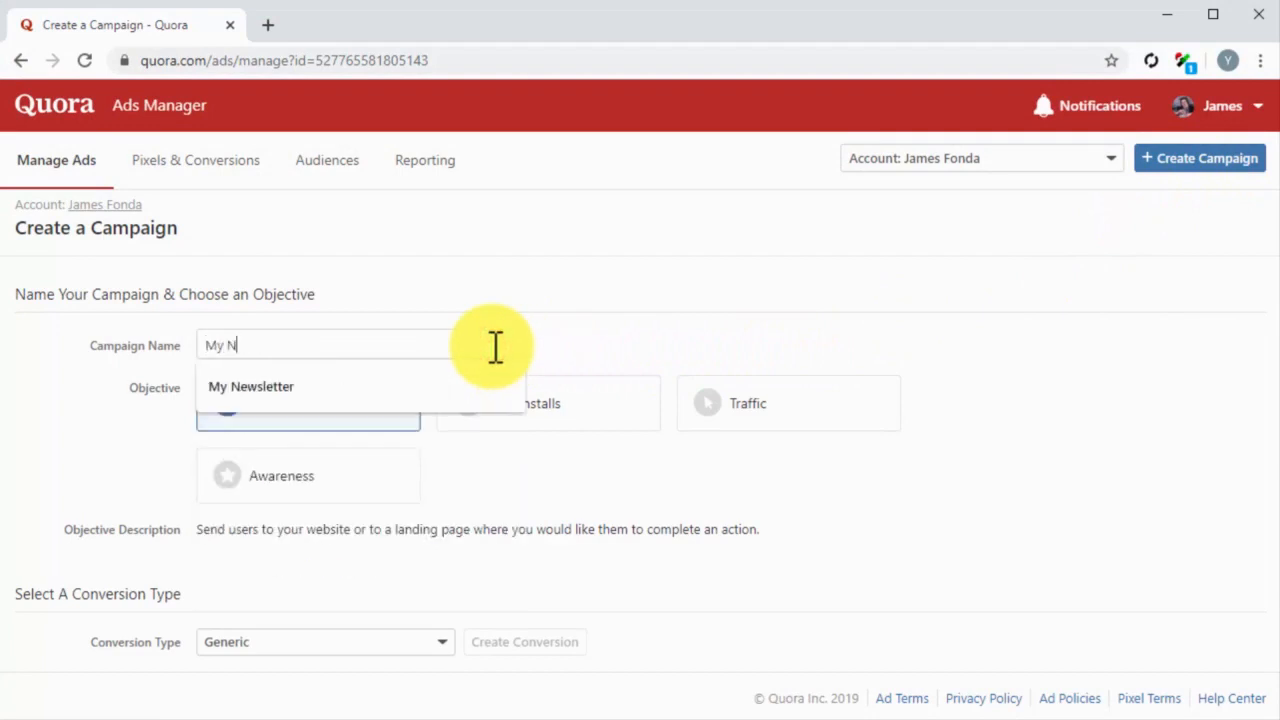
type("ew Traffic Campaign On Quora")
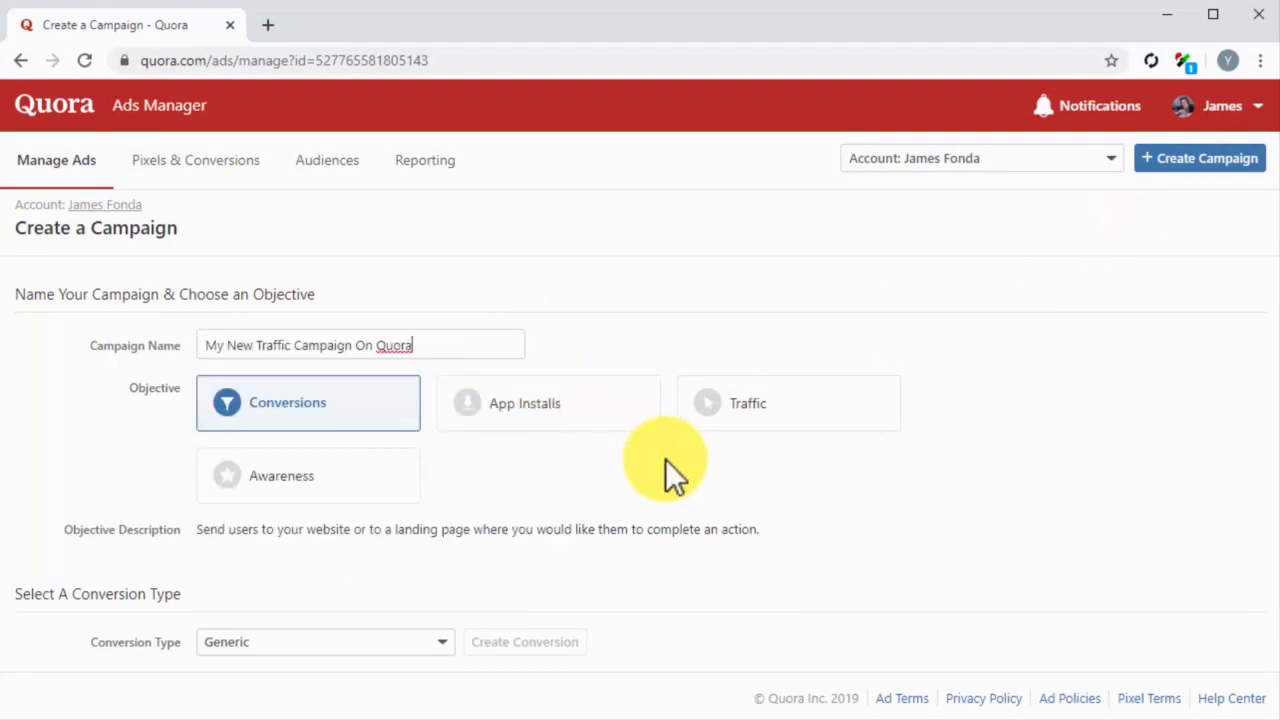
left_click(739, 423)
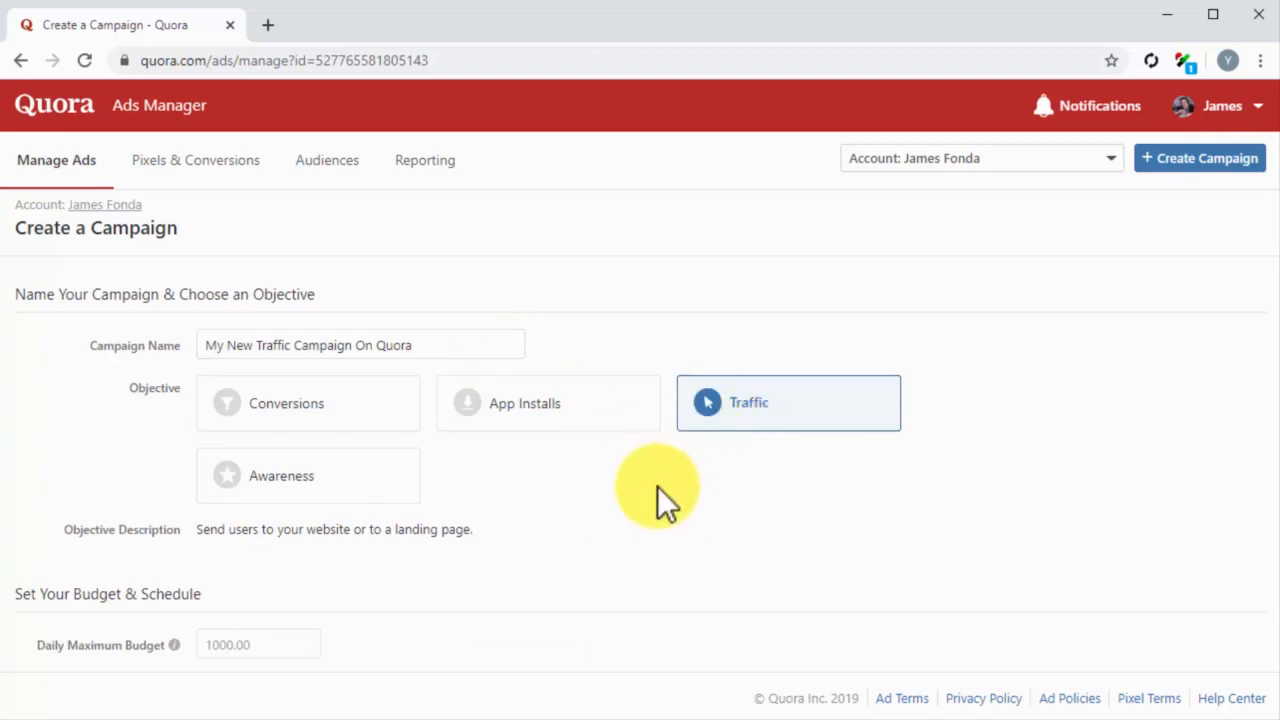
Step: Set the campaign's daily maximum budget to $25.00, schedule advertising to begin immediately, and submit the campaign
scroll(657, 486, "down", 2)
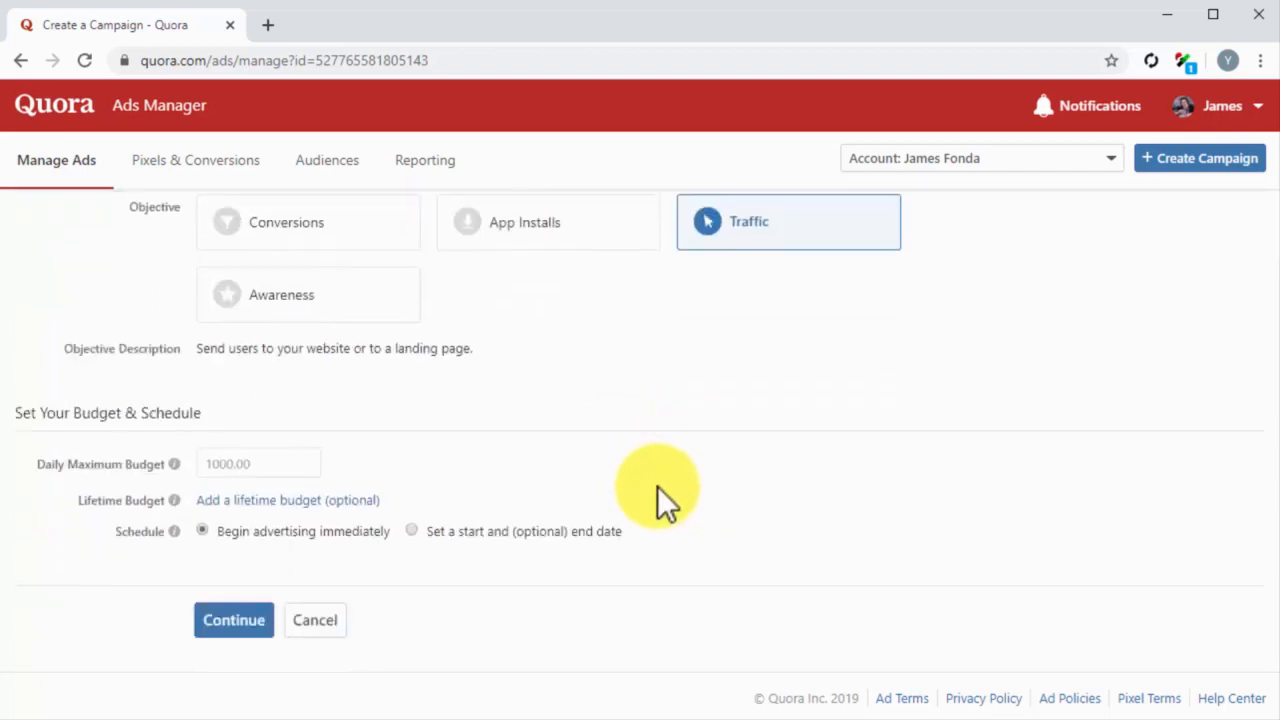
left_click(234, 466)
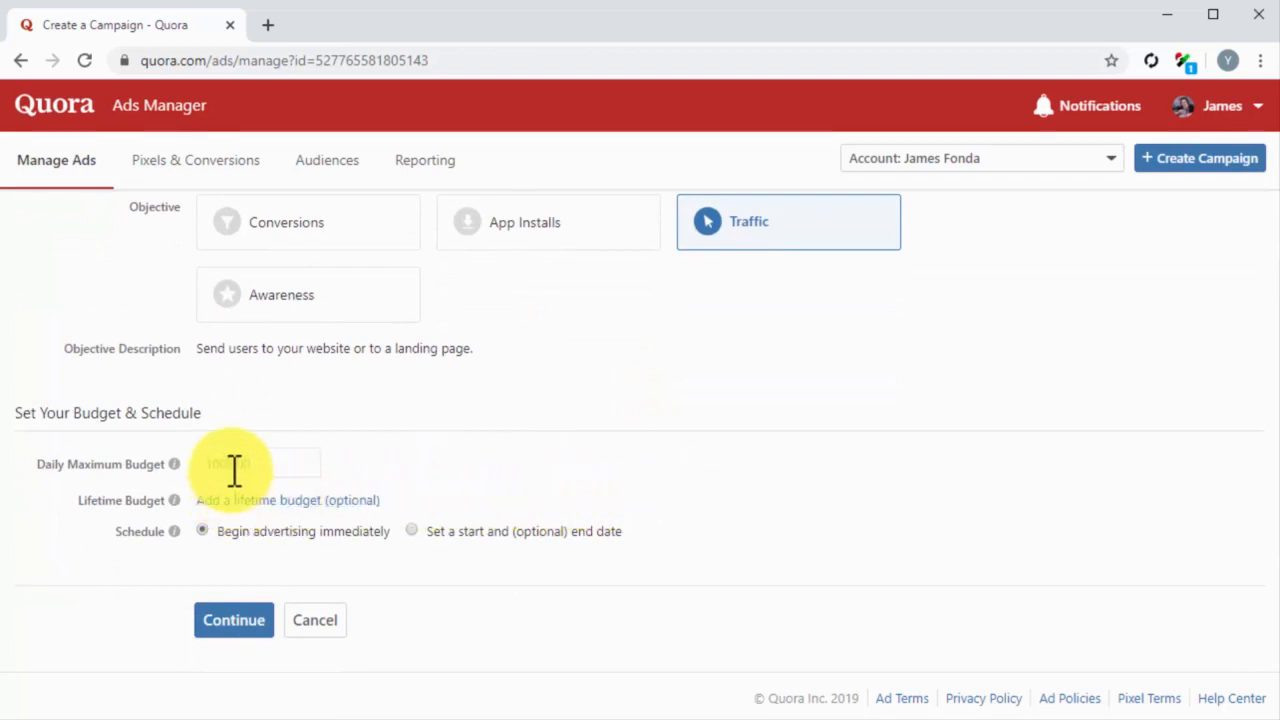
left_click(234, 466)
type("25")
left_click(204, 530)
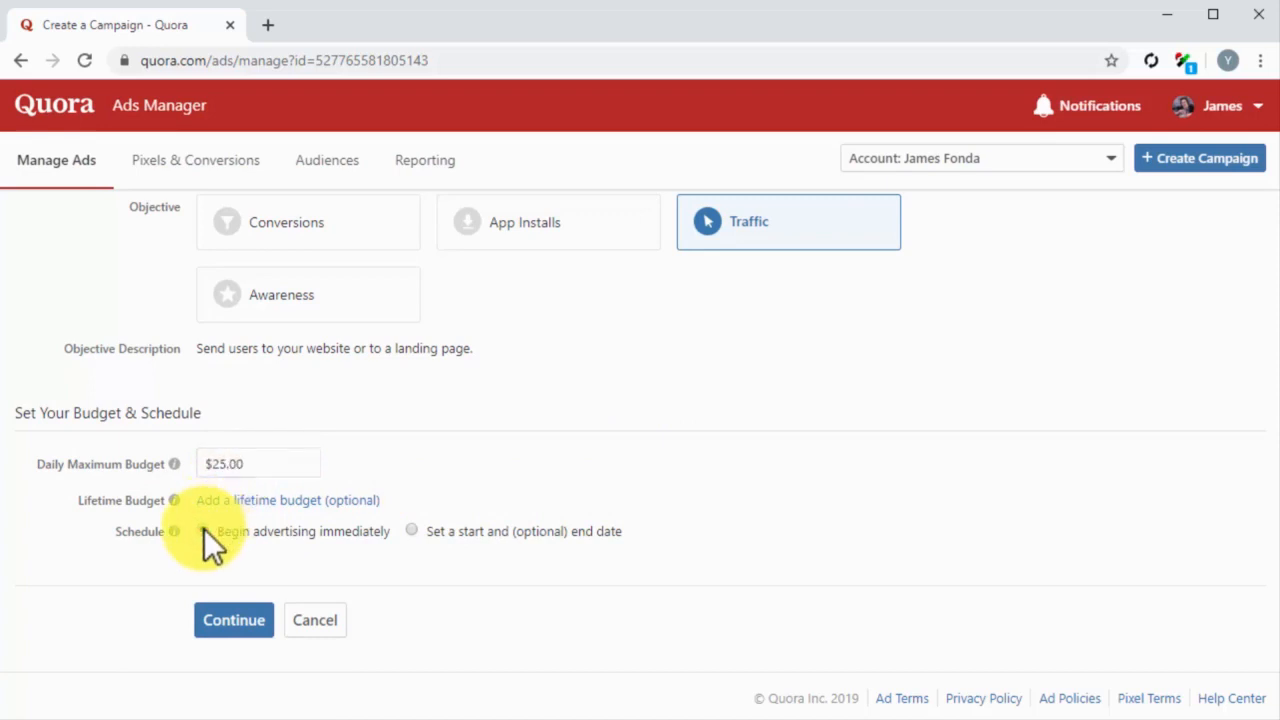
left_click(262, 628)
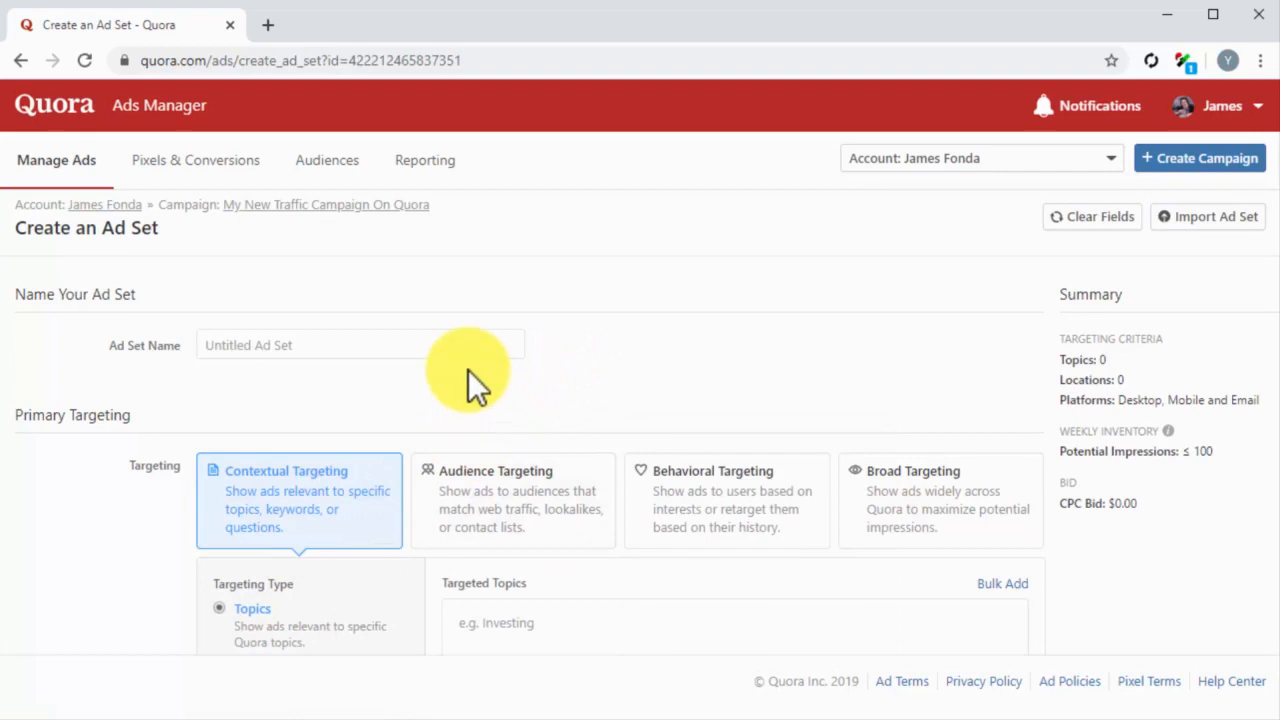
Step: Name the ad set "My New Traffic Ad Set"
left_click(449, 352)
type("My New Tra")
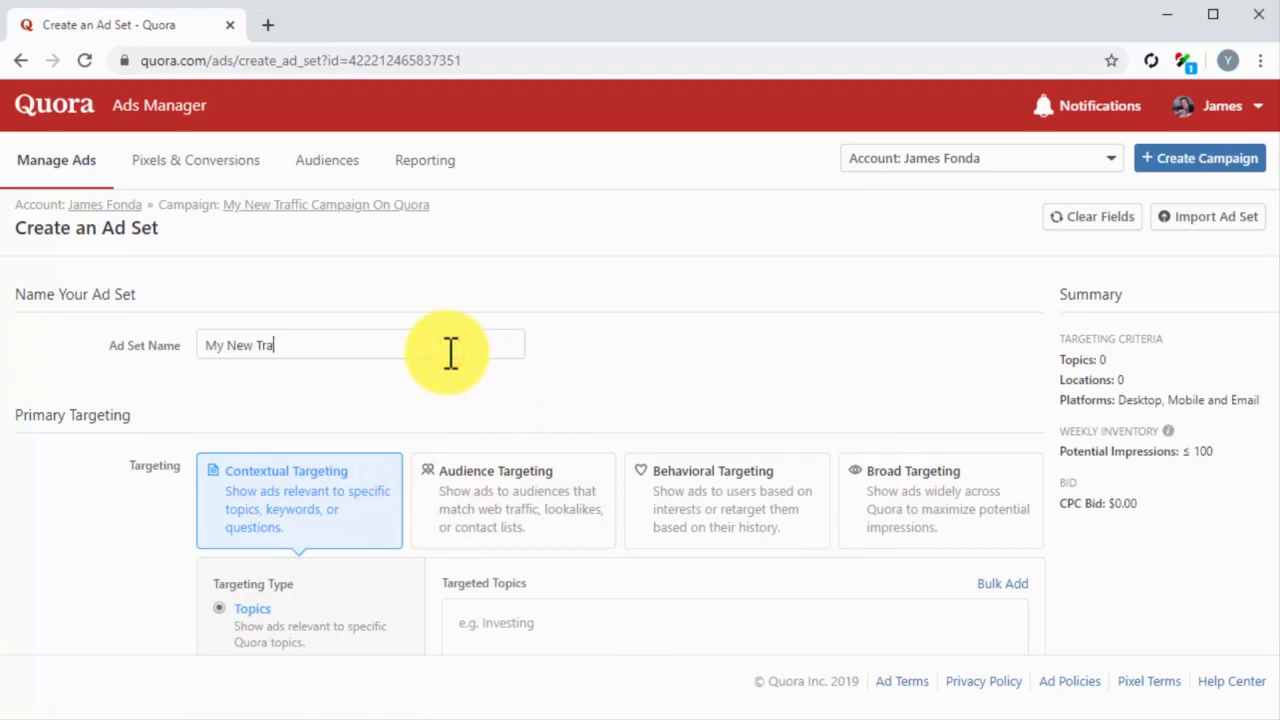
type("ffic Ad Set")
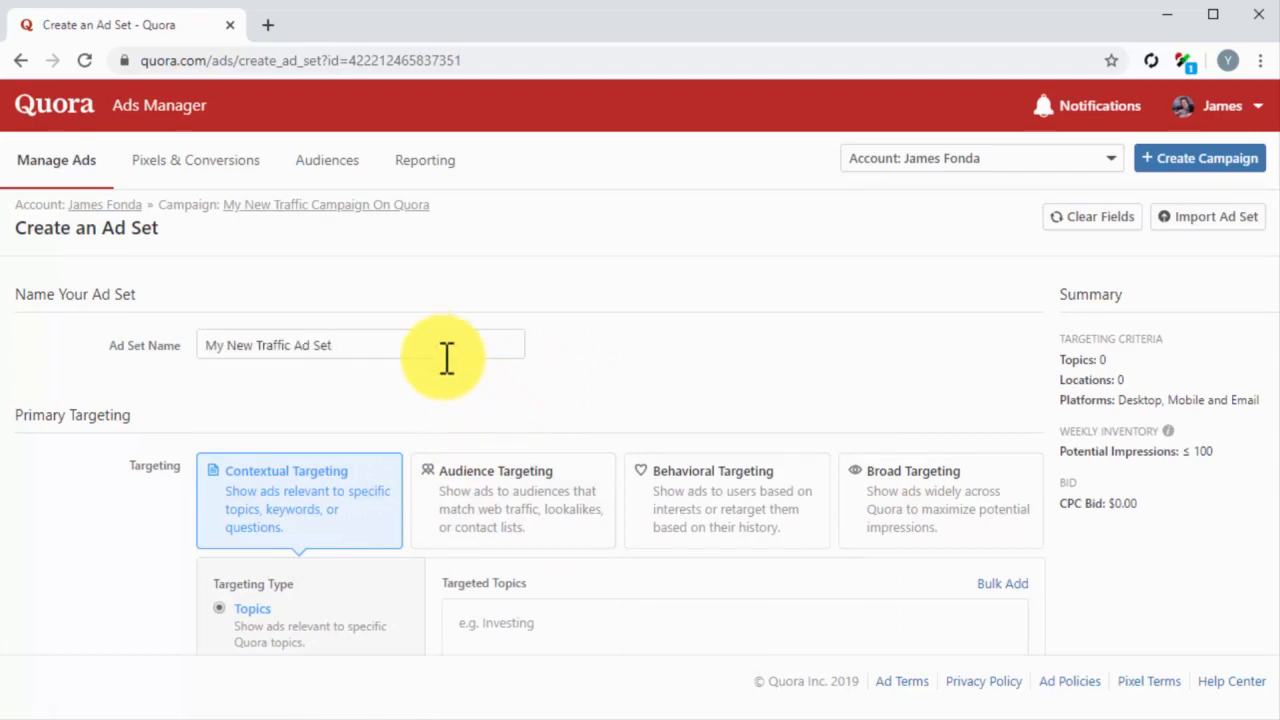
Step: Use contextual targeting with the topics Diabetes, Diabetes Treatment, Blood Sugar Control and Stabilization, Diabetics and Blood Sugar
scroll(413, 518, "down", 2)
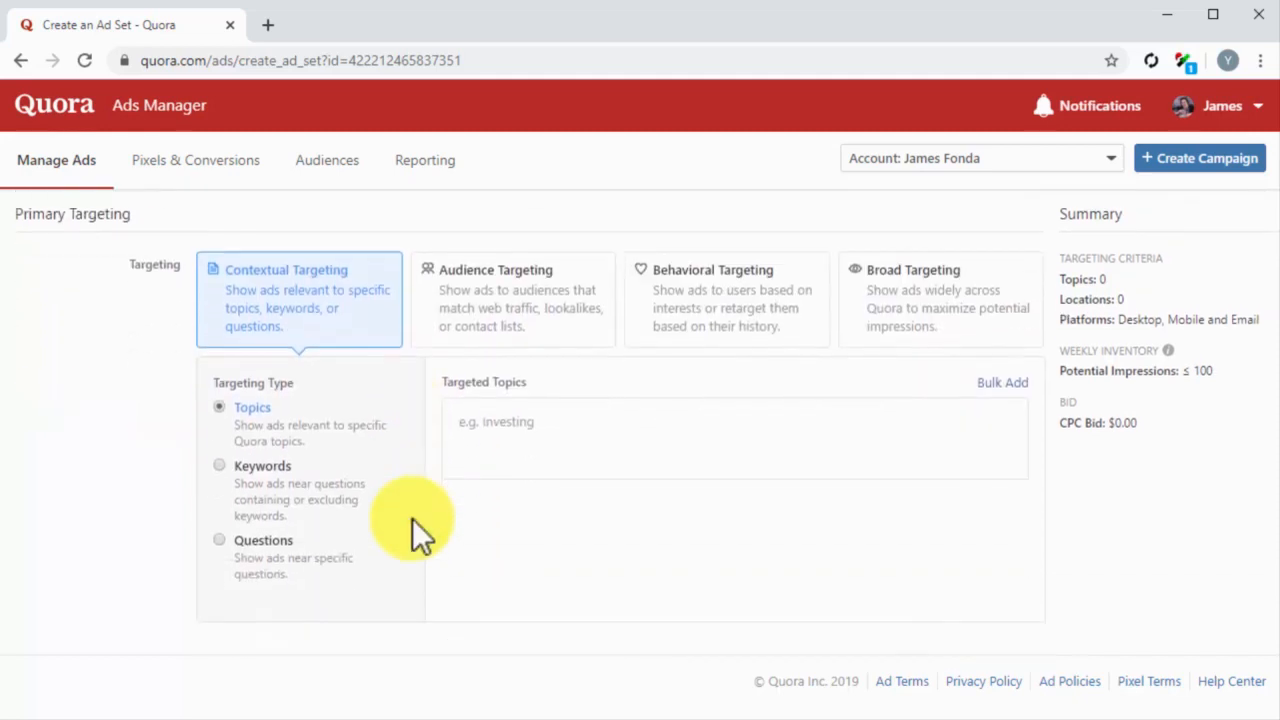
left_click(360, 340)
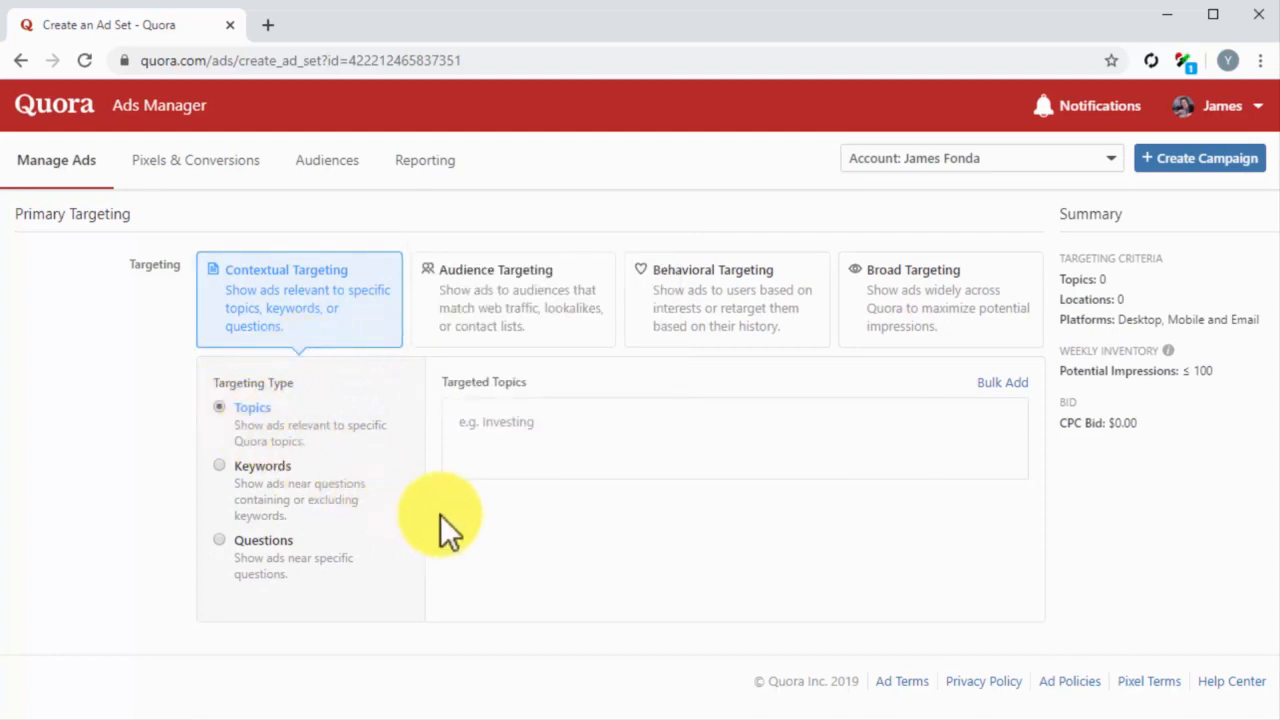
left_click(507, 440)
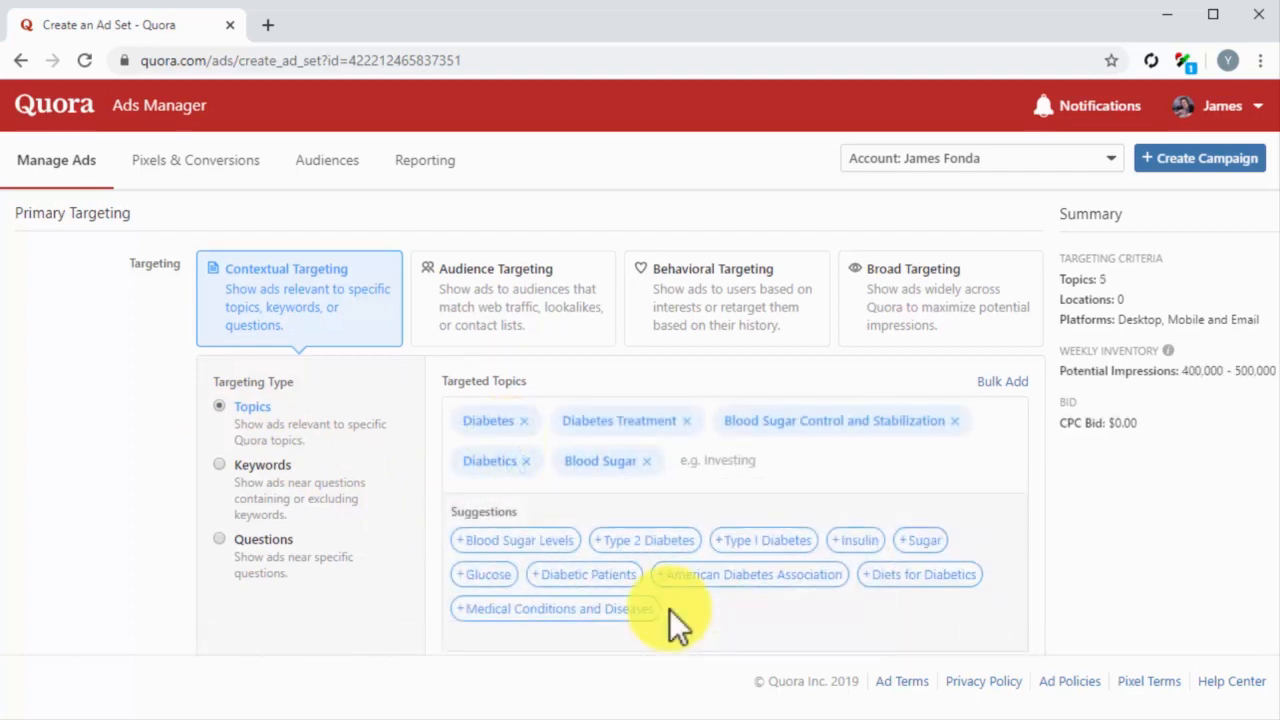
Step: Add United States (Country) as the traffic ad set's target location
scroll(672, 612, "down", 4)
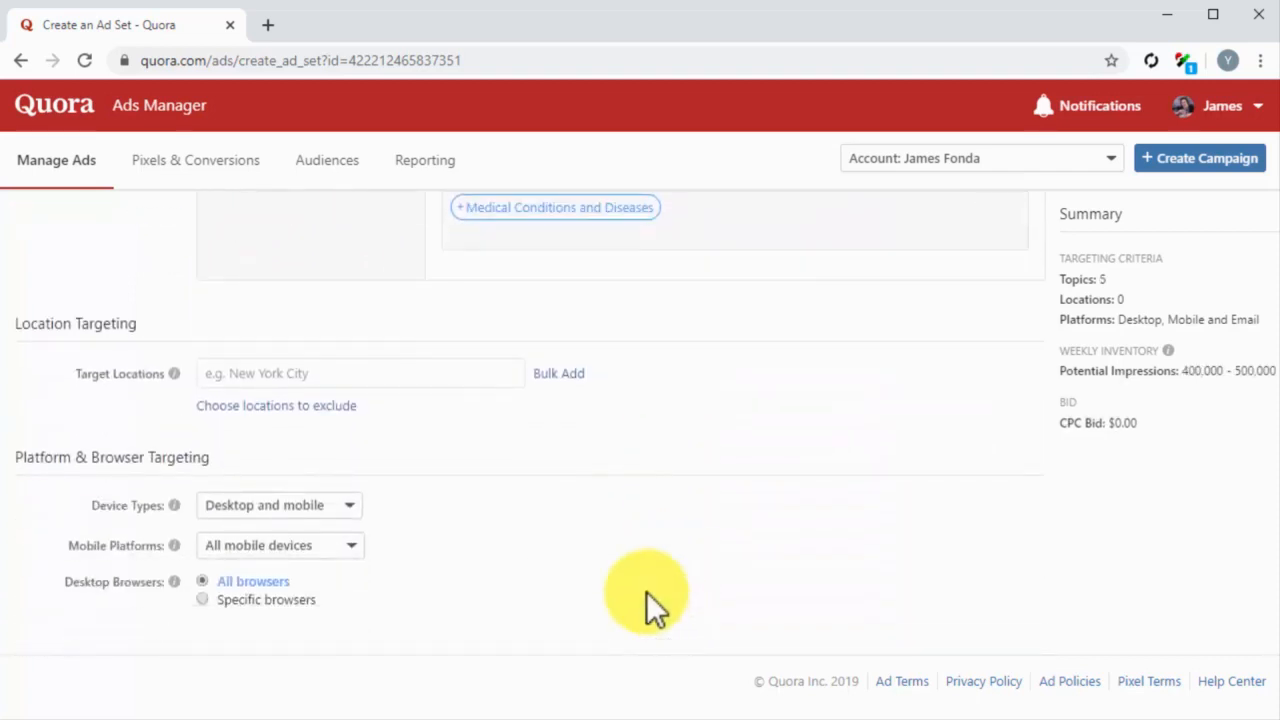
left_click(398, 381)
type("united")
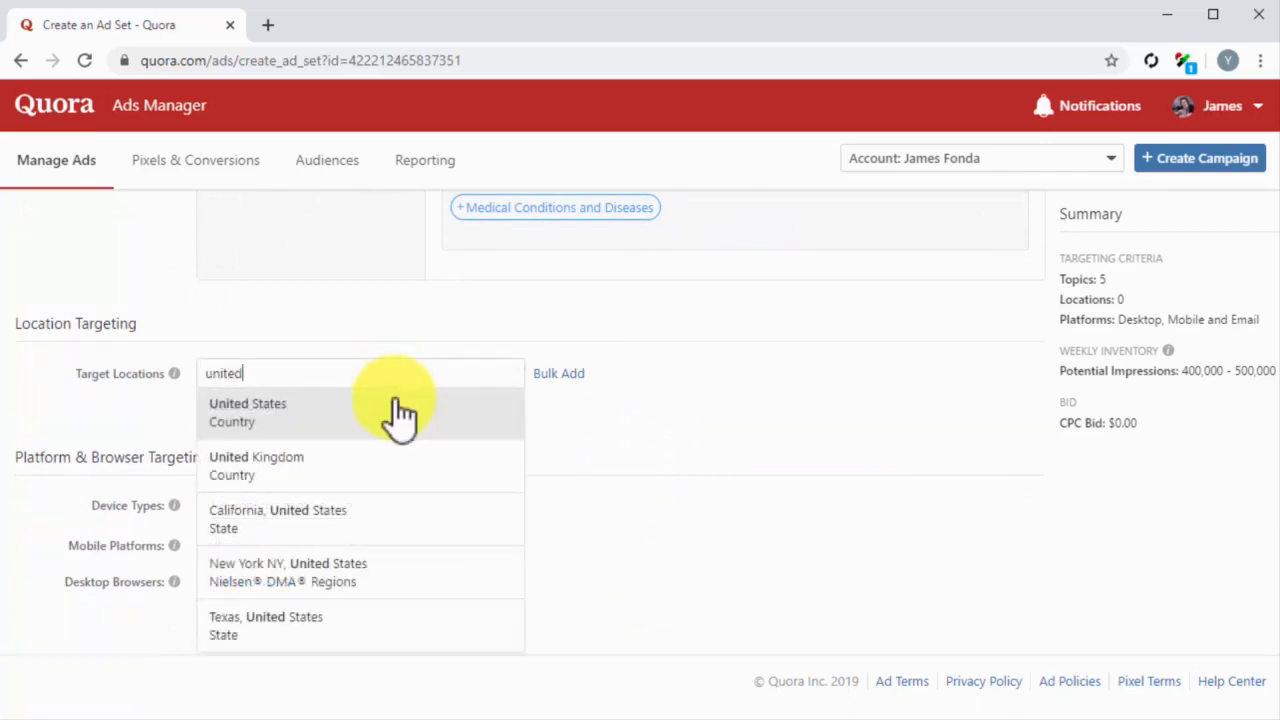
left_click(400, 418)
Step: Target desktop and mobile device types, all mobile devices and all desktop browsers, and include all genders
left_click(355, 368)
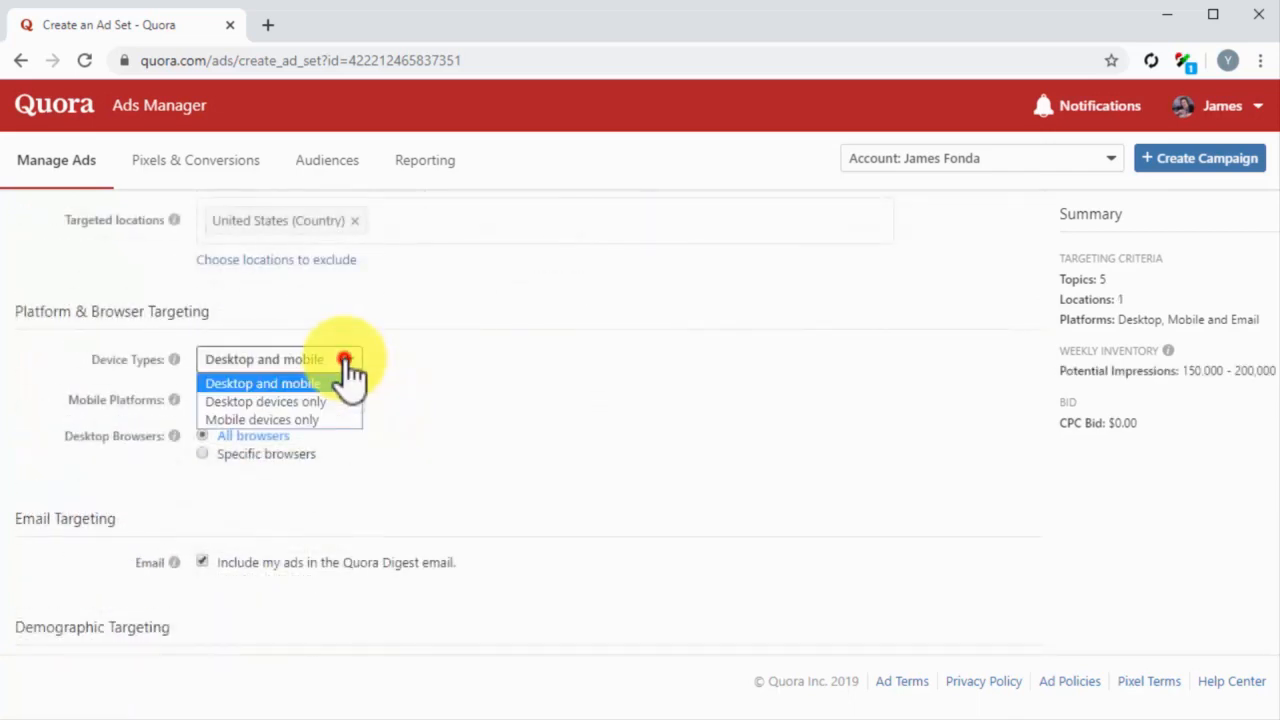
left_click(331, 380)
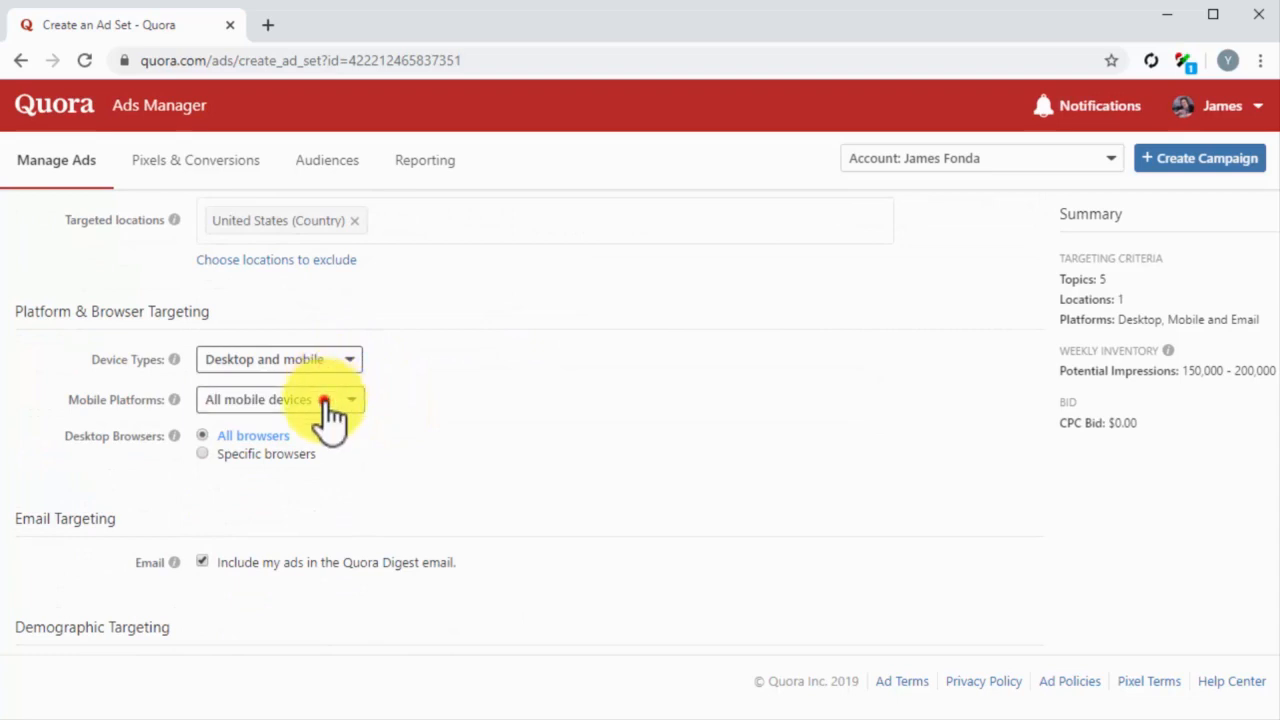
left_click(325, 402)
left_click(310, 421)
left_click(203, 435)
scroll(204, 433, "down", 2)
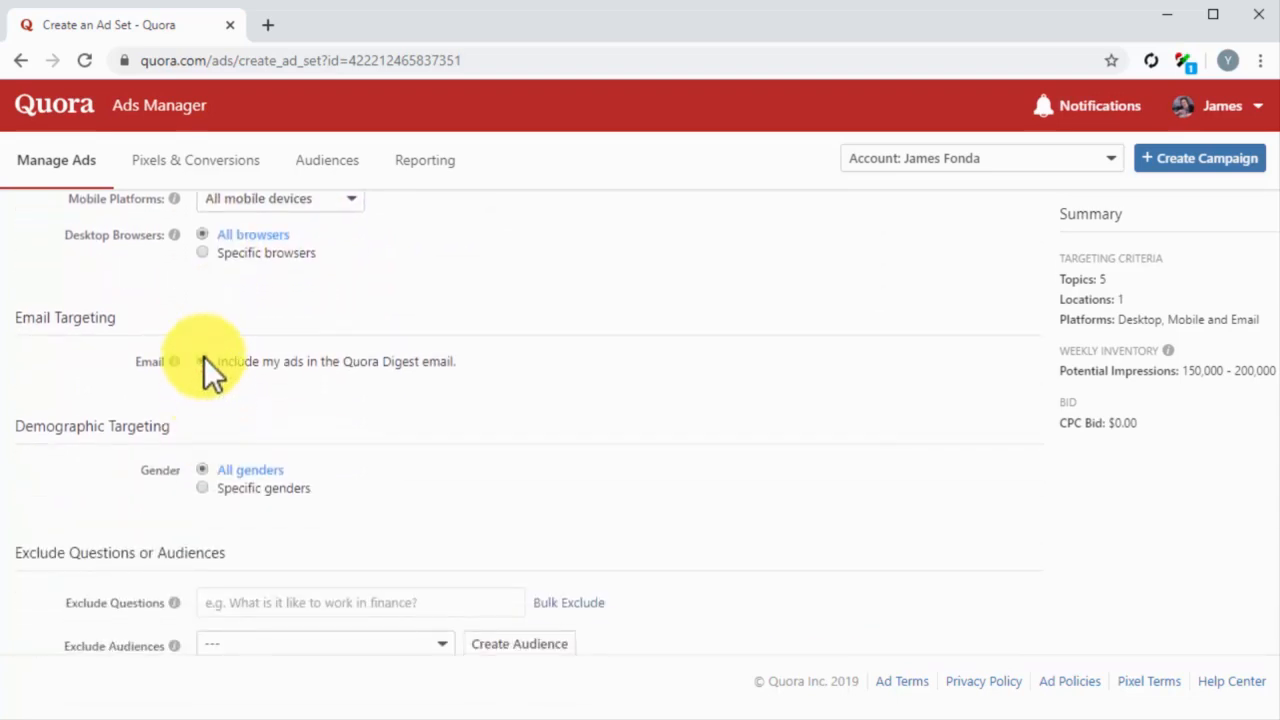
left_click(204, 467)
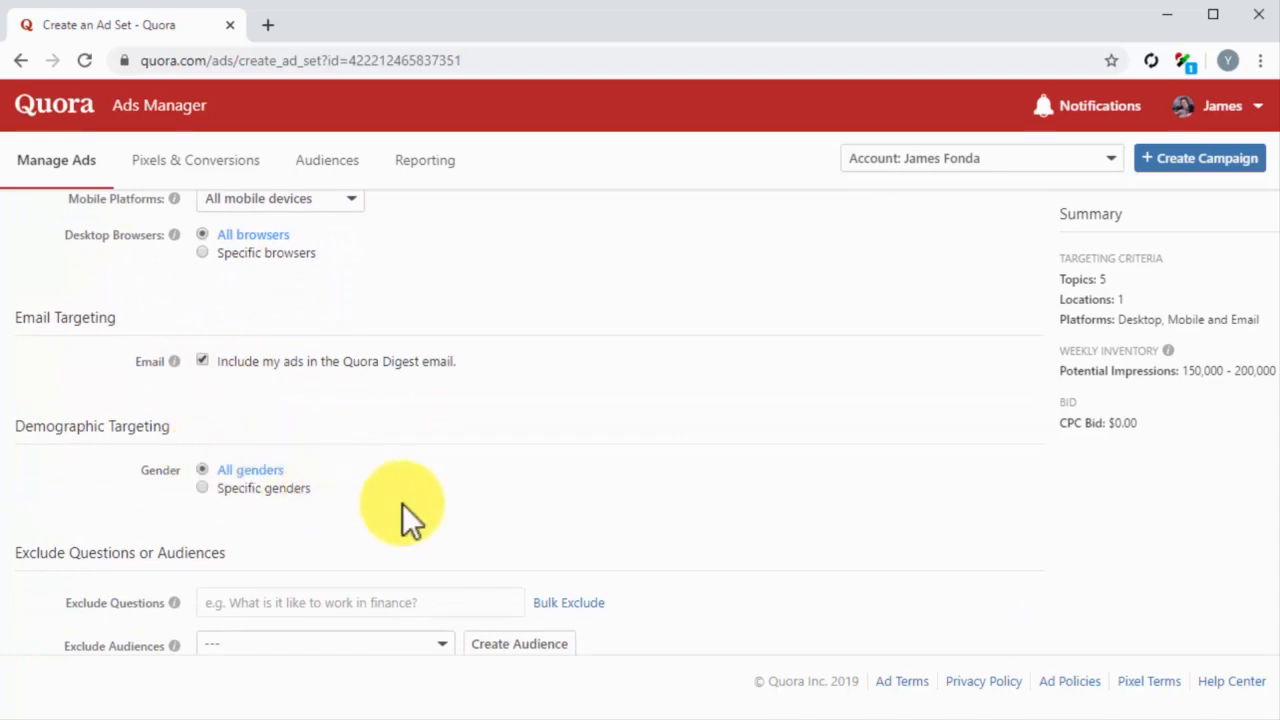
Step: Optimize ad delivery for clicks, apply the suggested CPC bid of $0.34, and submit the ad set
scroll(656, 559, "down", 1)
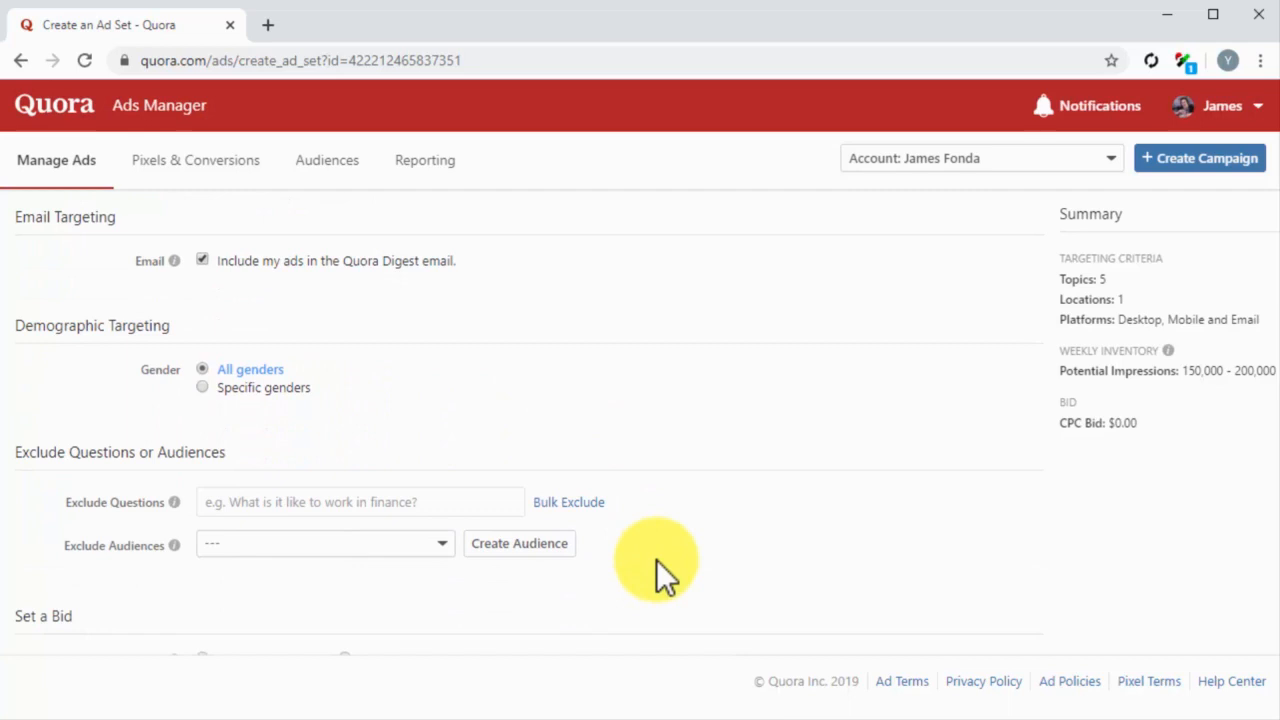
scroll(656, 559, "down", 2)
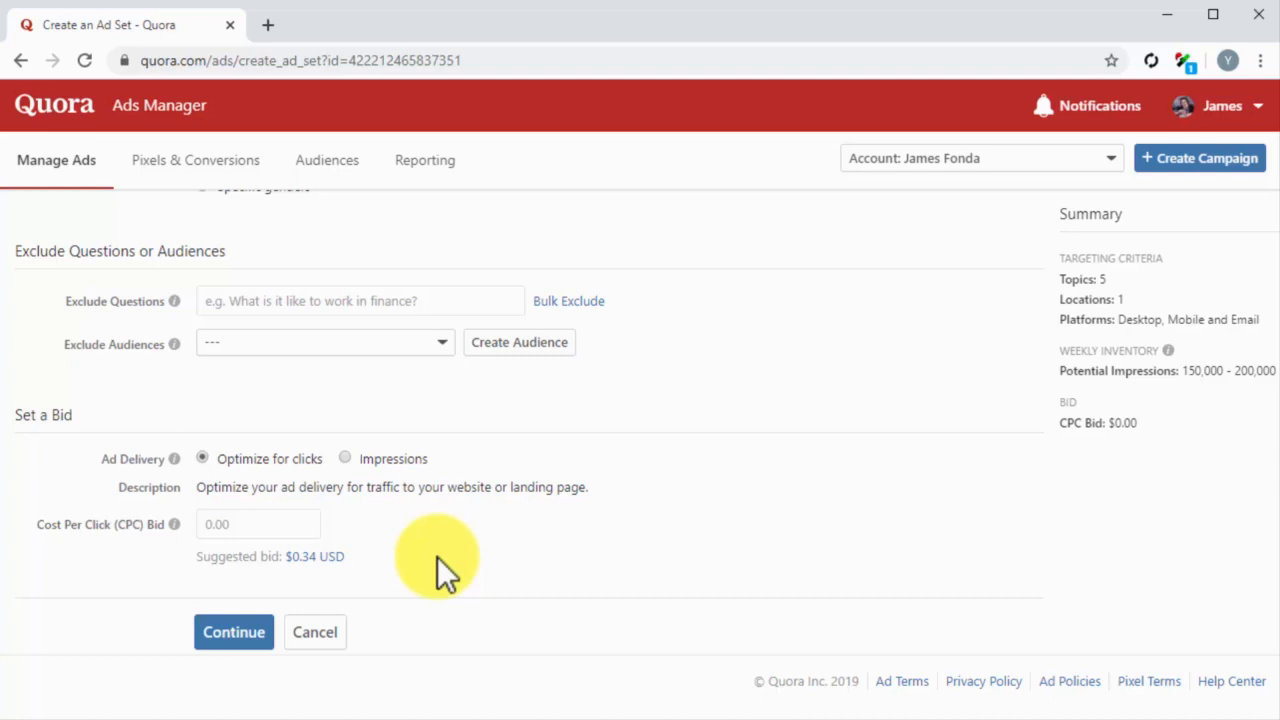
left_click(203, 458)
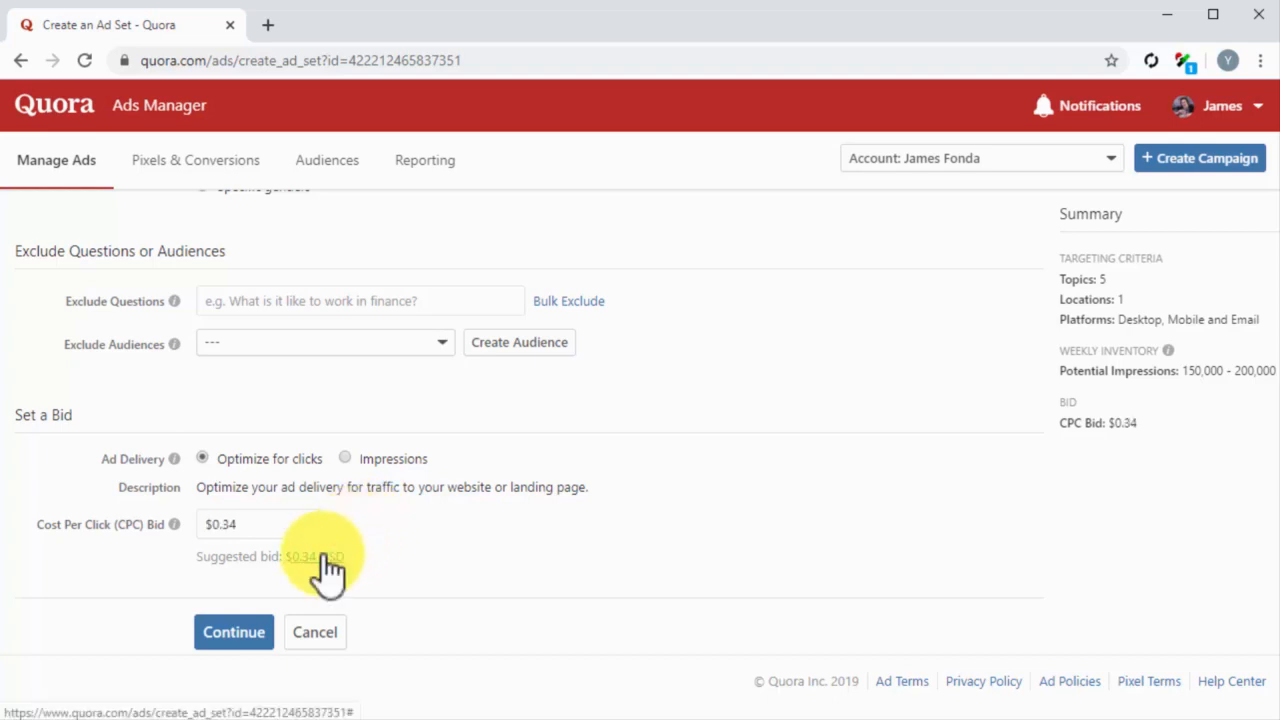
left_click(266, 634)
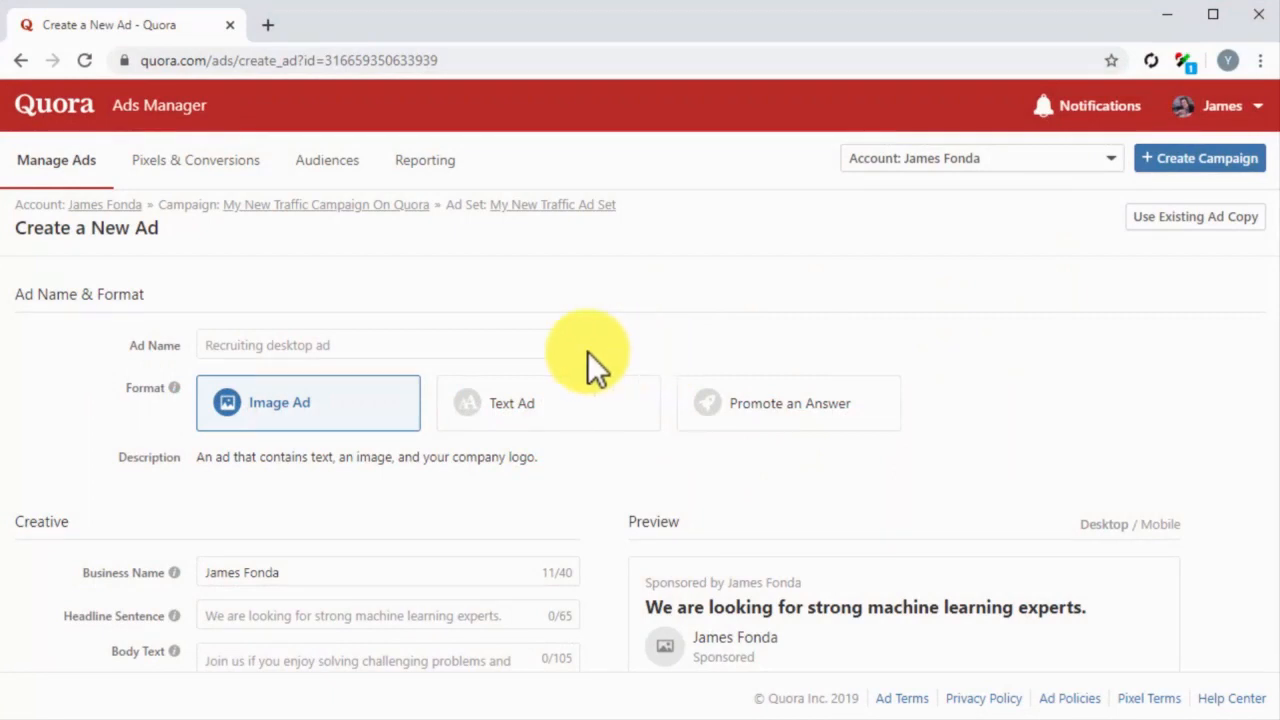
Step: Name the new ad "My New Quora Traffic Ad" and set its format to Text Ad
left_click(506, 347)
type("My New Quora Traff")
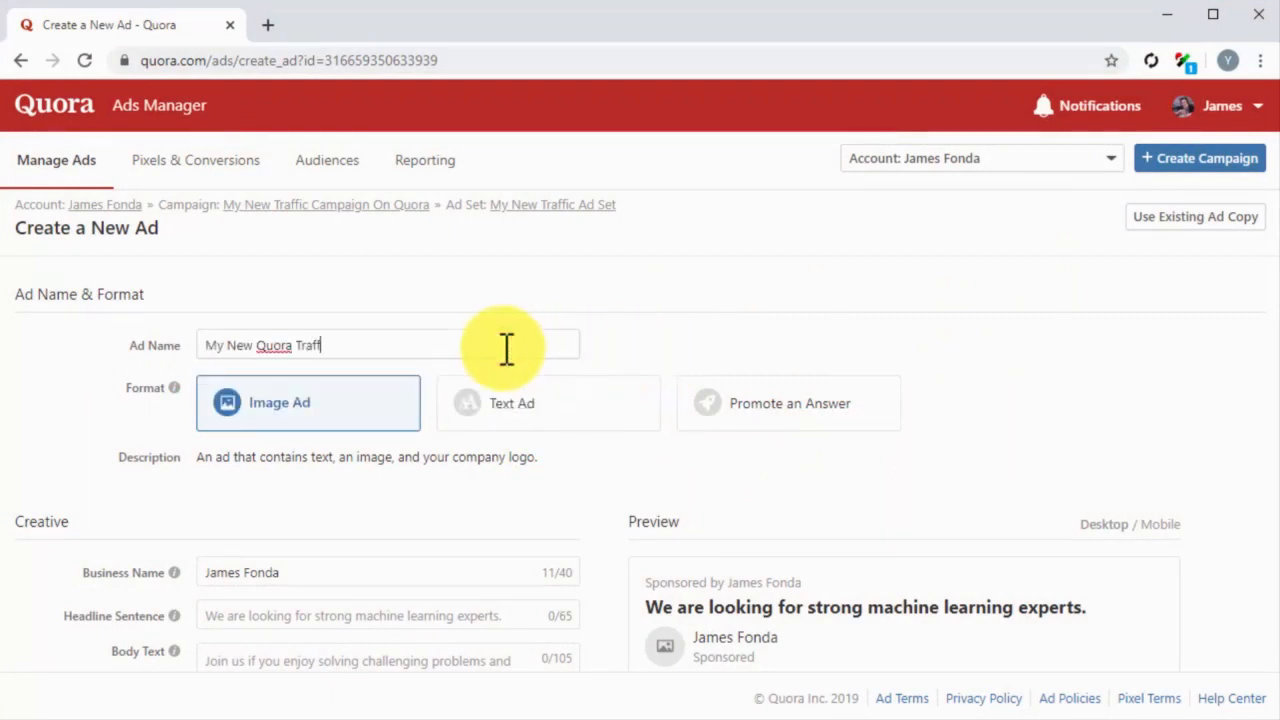
type("ic Ad")
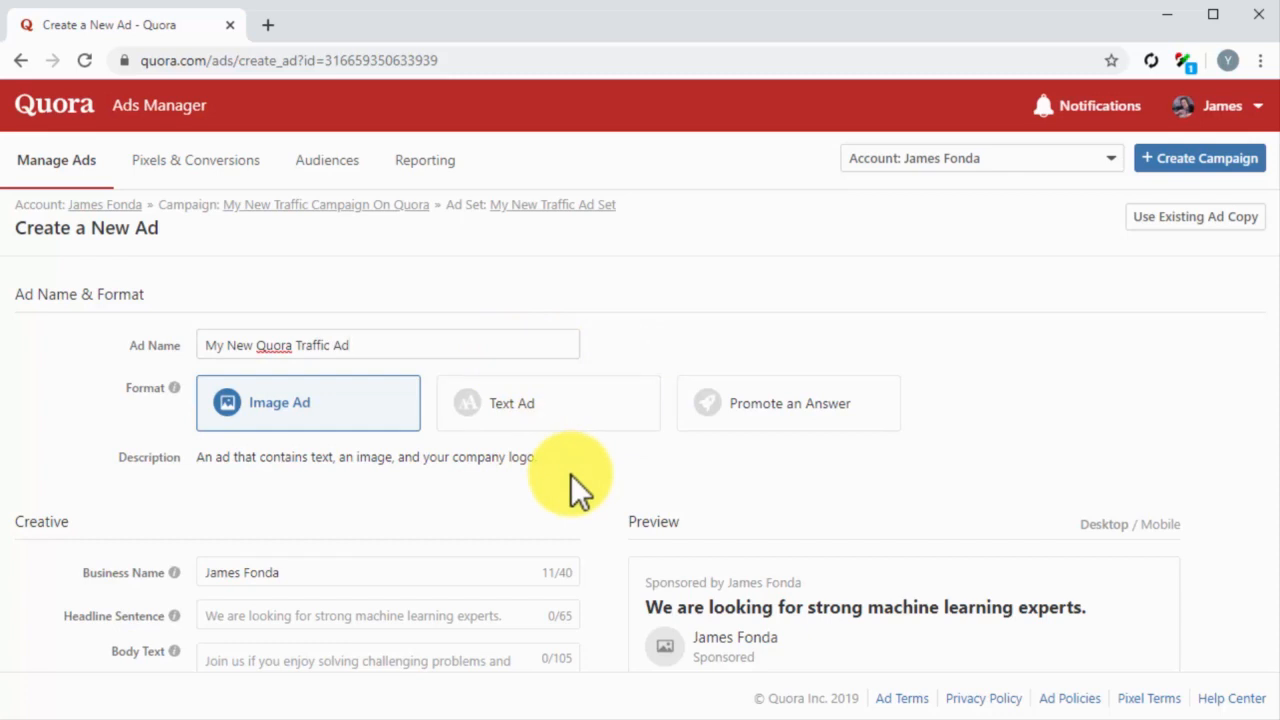
left_click(543, 421)
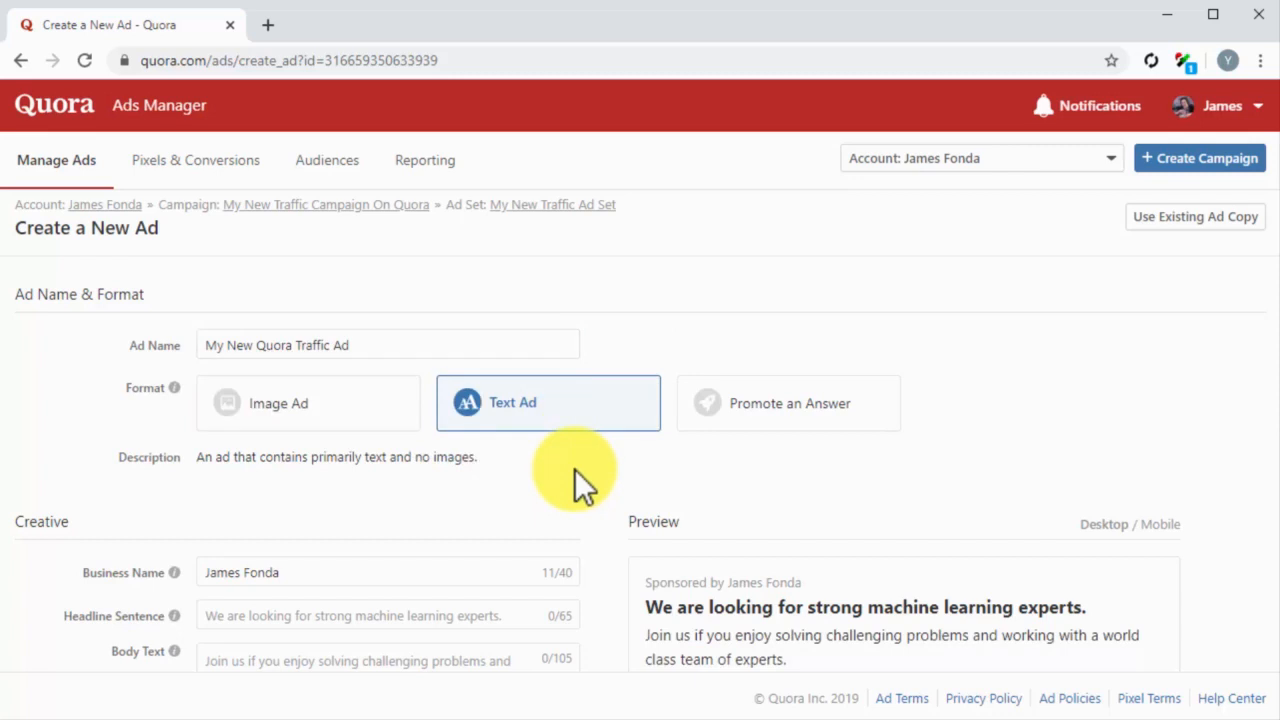
Step: Set the business name to "Diabetes Care Made Easy" and the headline sentence to "Get daily diabetes care tips and lifestyle hacks."
scroll(592, 473, "down", 2)
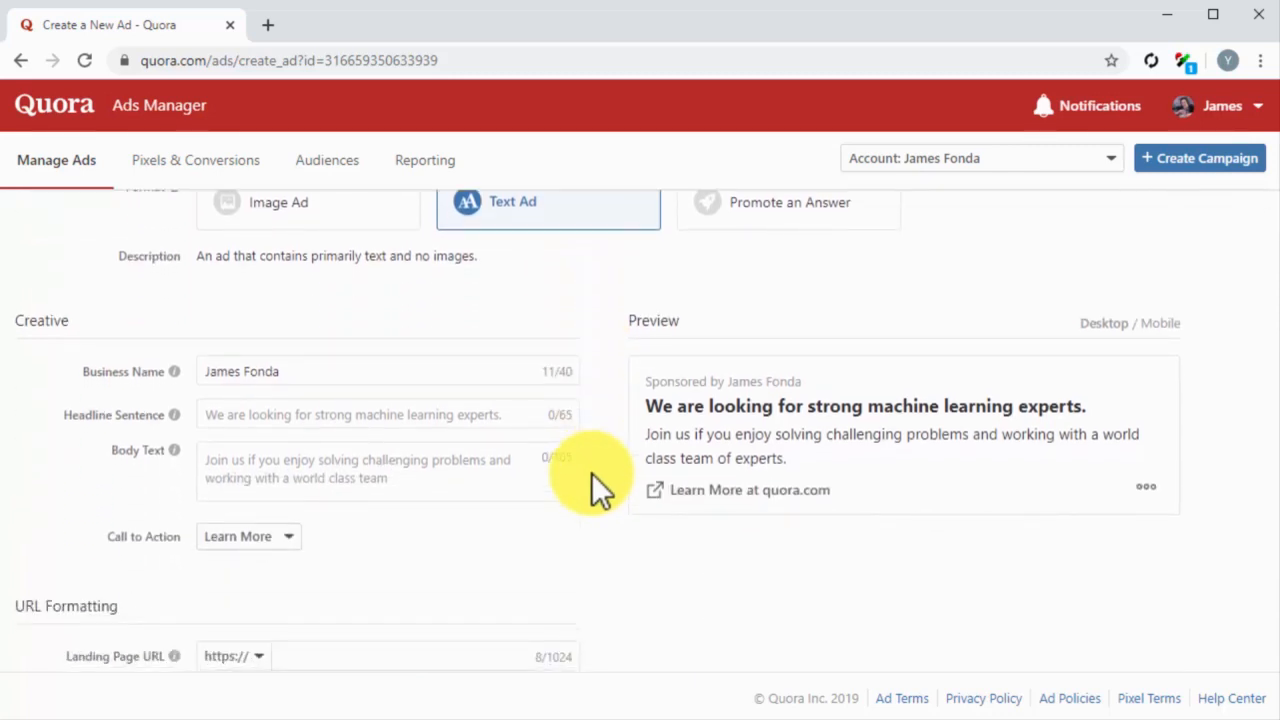
left_click(449, 381)
key("ctrl+a")
type("Diabetes Care Made Easy")
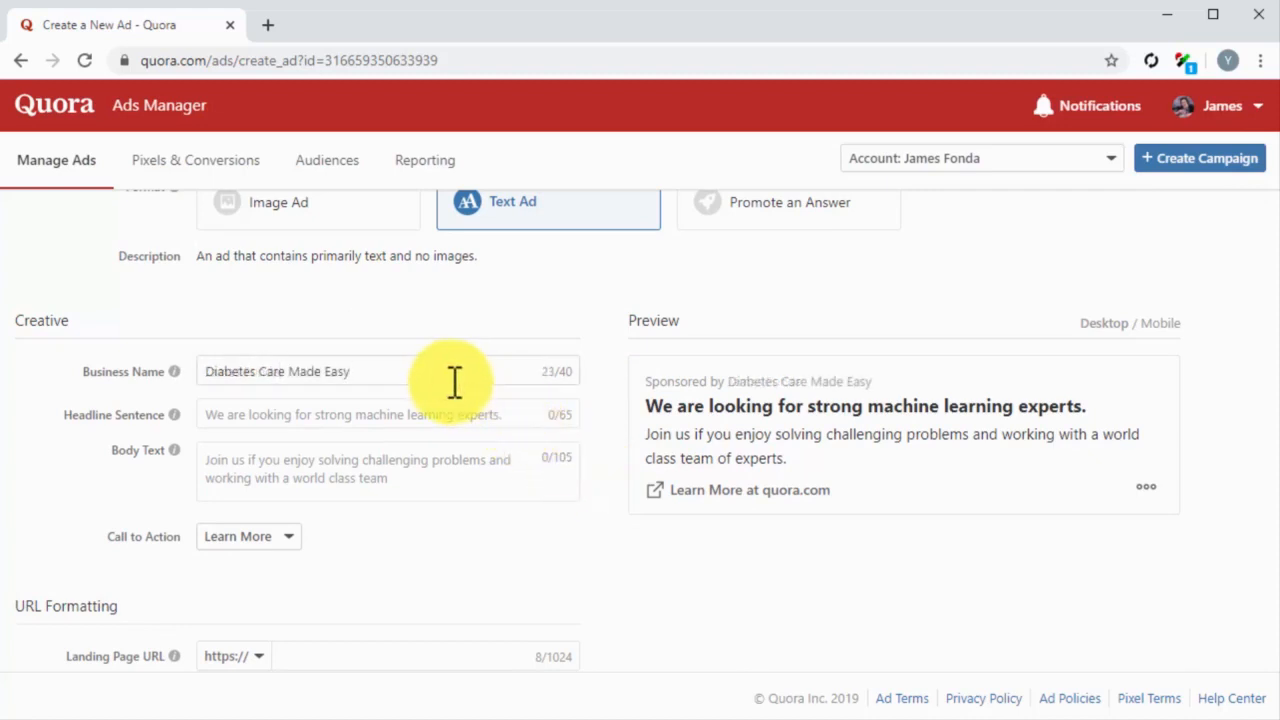
left_click(421, 419)
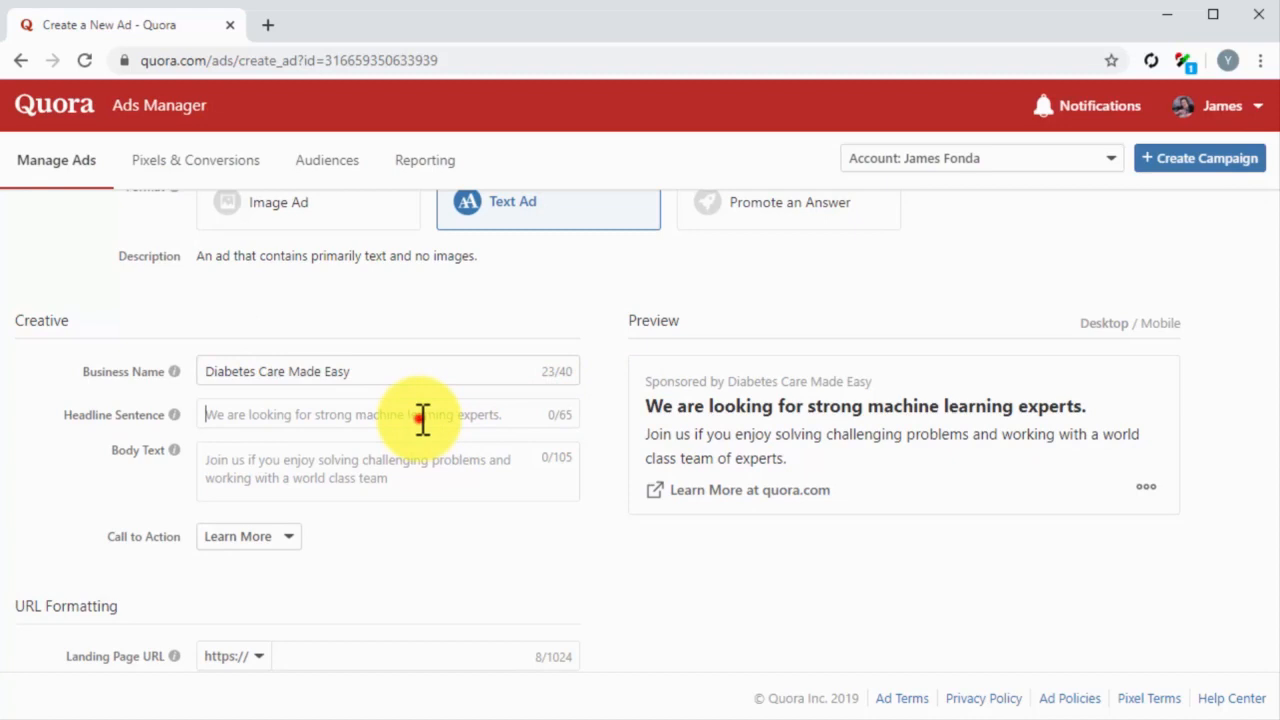
type("Get Daily Diabetes Care Tips And Lifestyle Hacks")
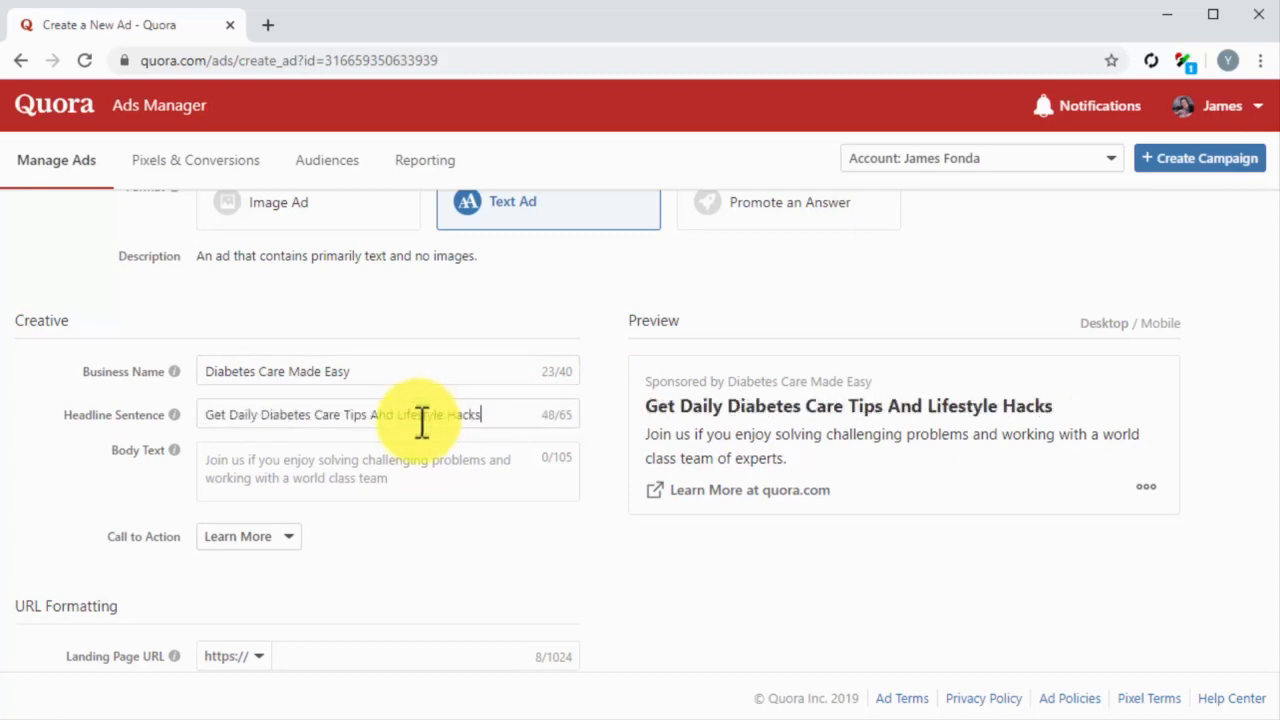
Step: Set body text "Visit the Diabetes Care Made Easy website for your daily dose of healthy living tips and much more." and call to action Read More
left_click(454, 463)
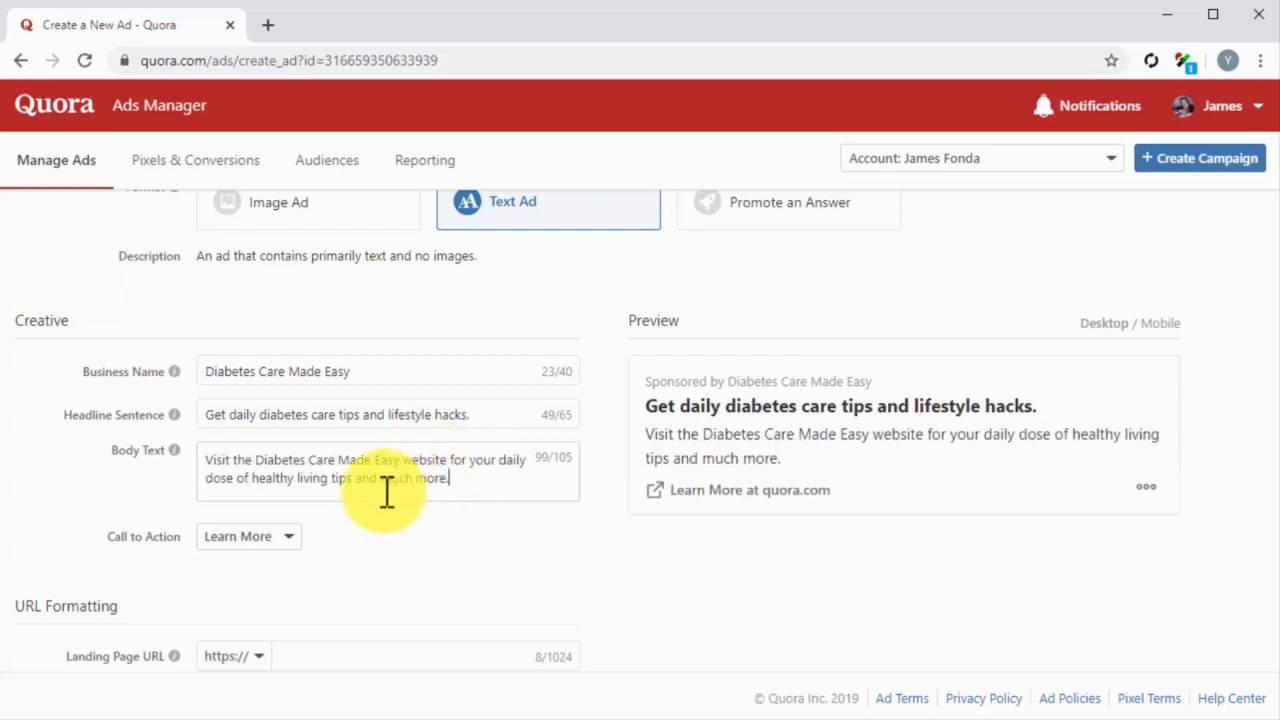
left_click(286, 545)
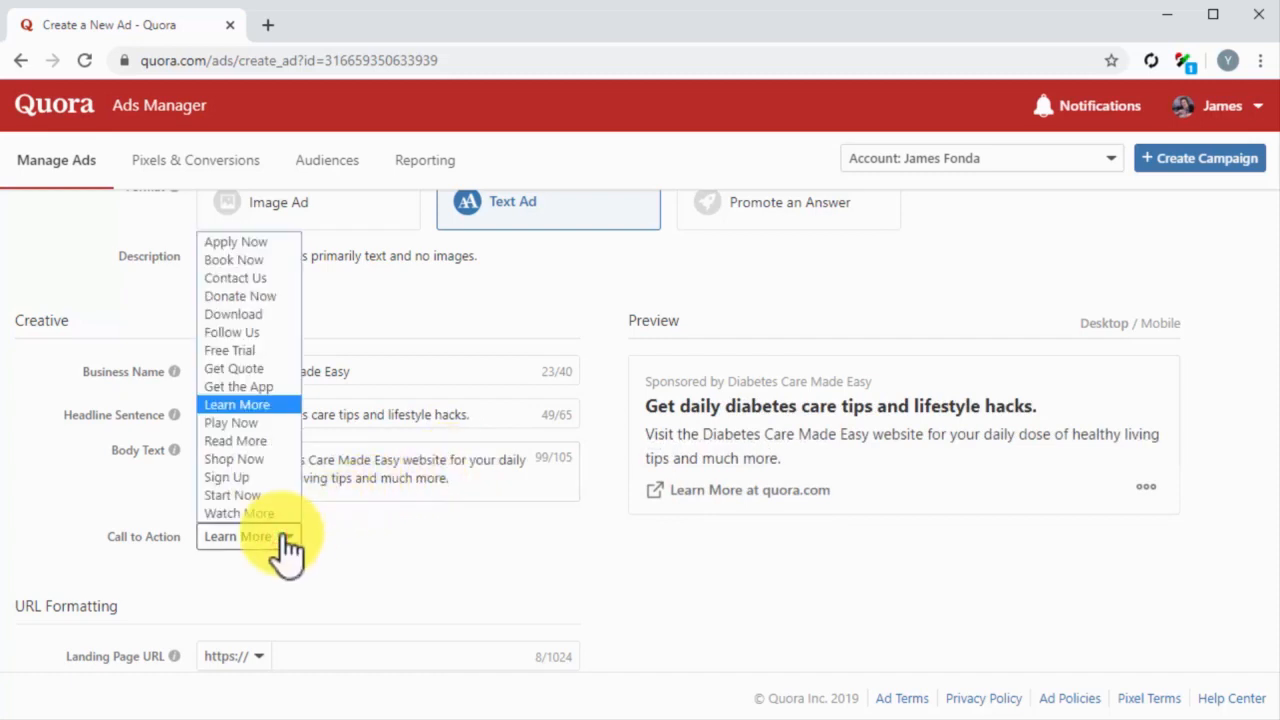
left_click(245, 441)
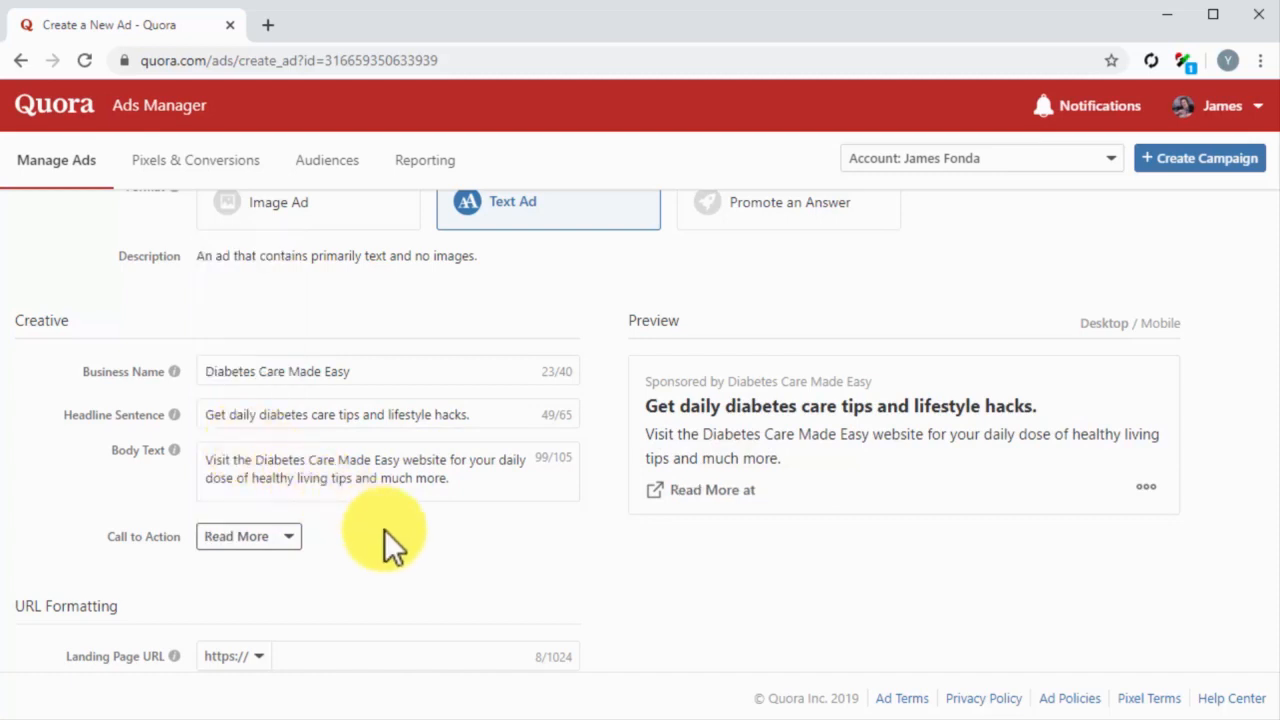
scroll(641, 569, "down", 2)
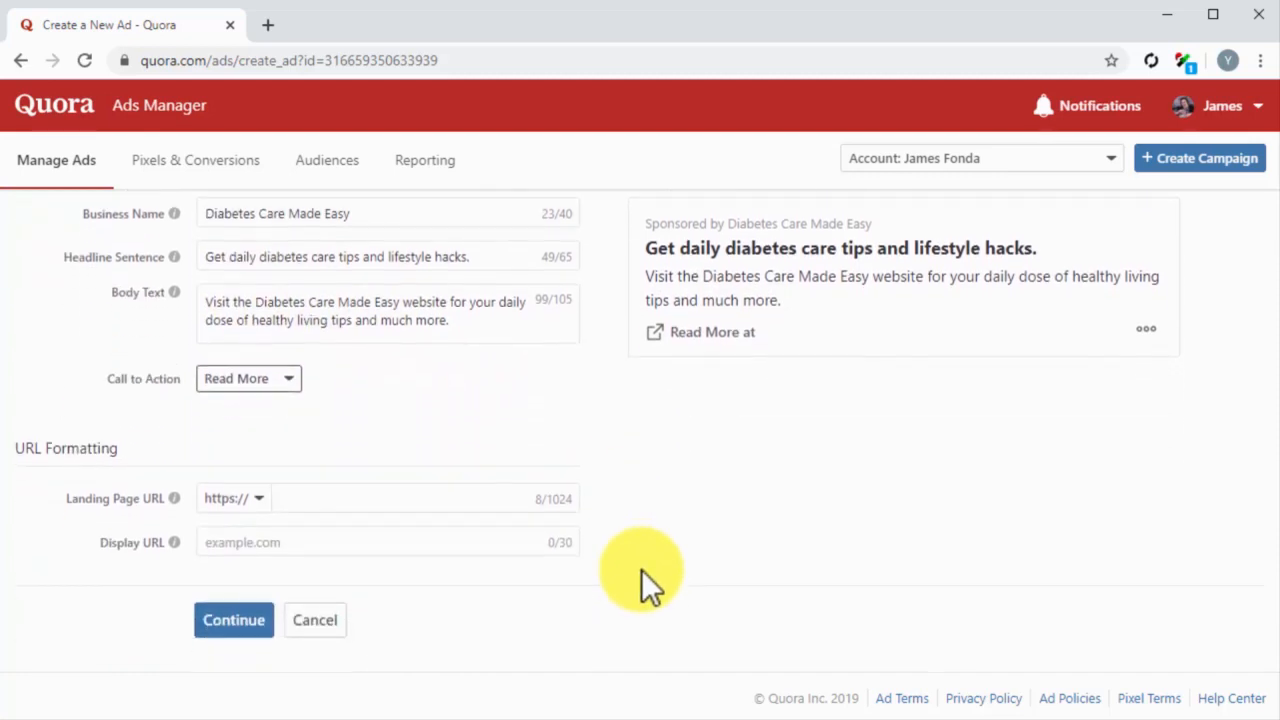
left_click(255, 500)
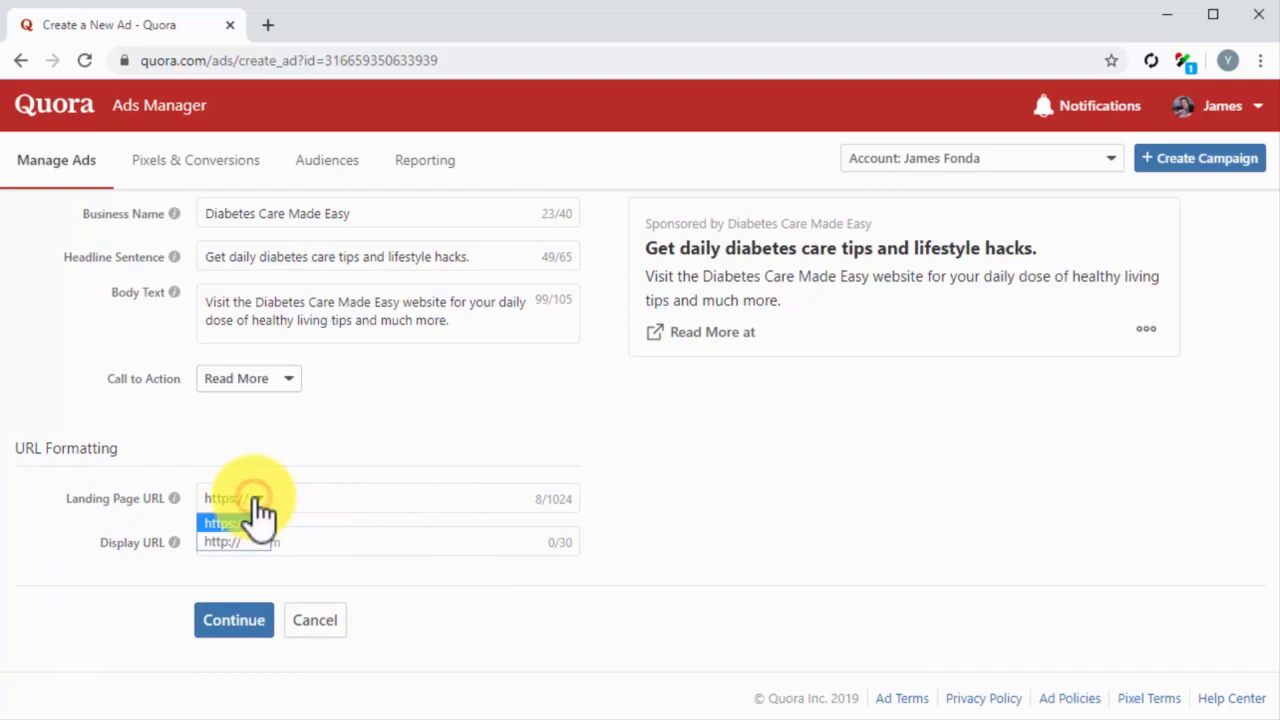
left_click(236, 540)
left_click(326, 504)
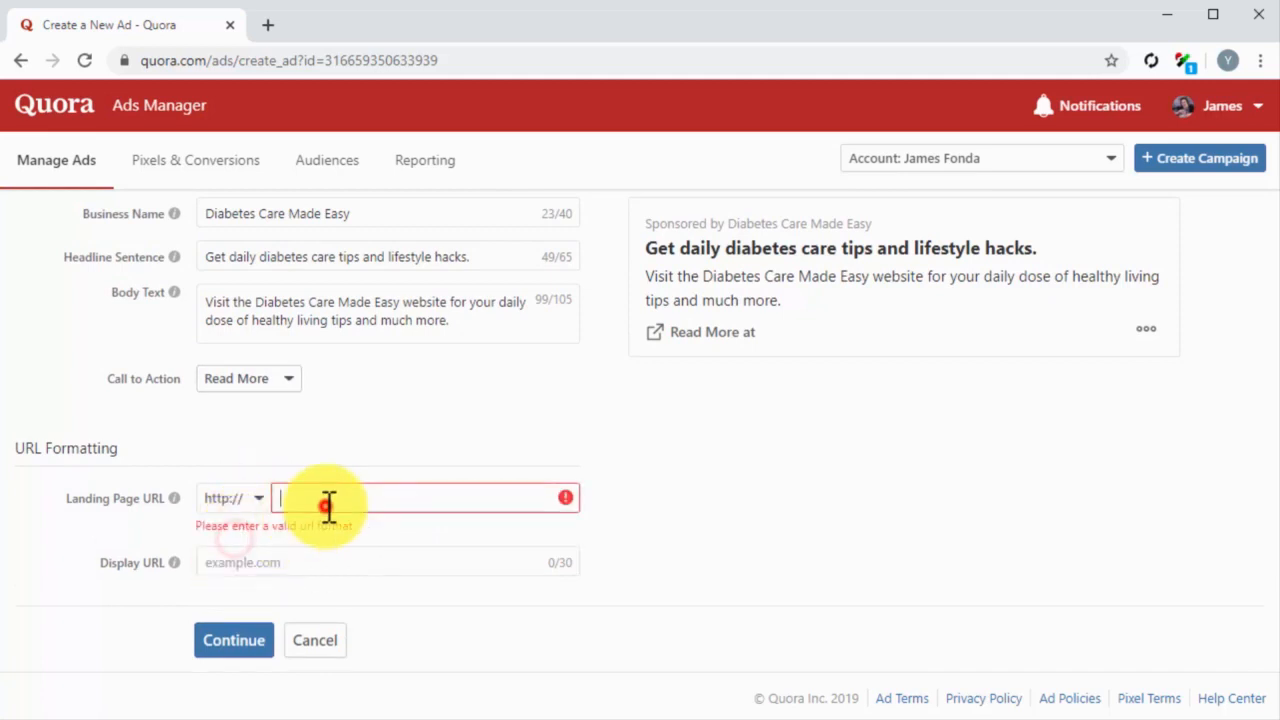
type("diabetescaremadeeasy.com")
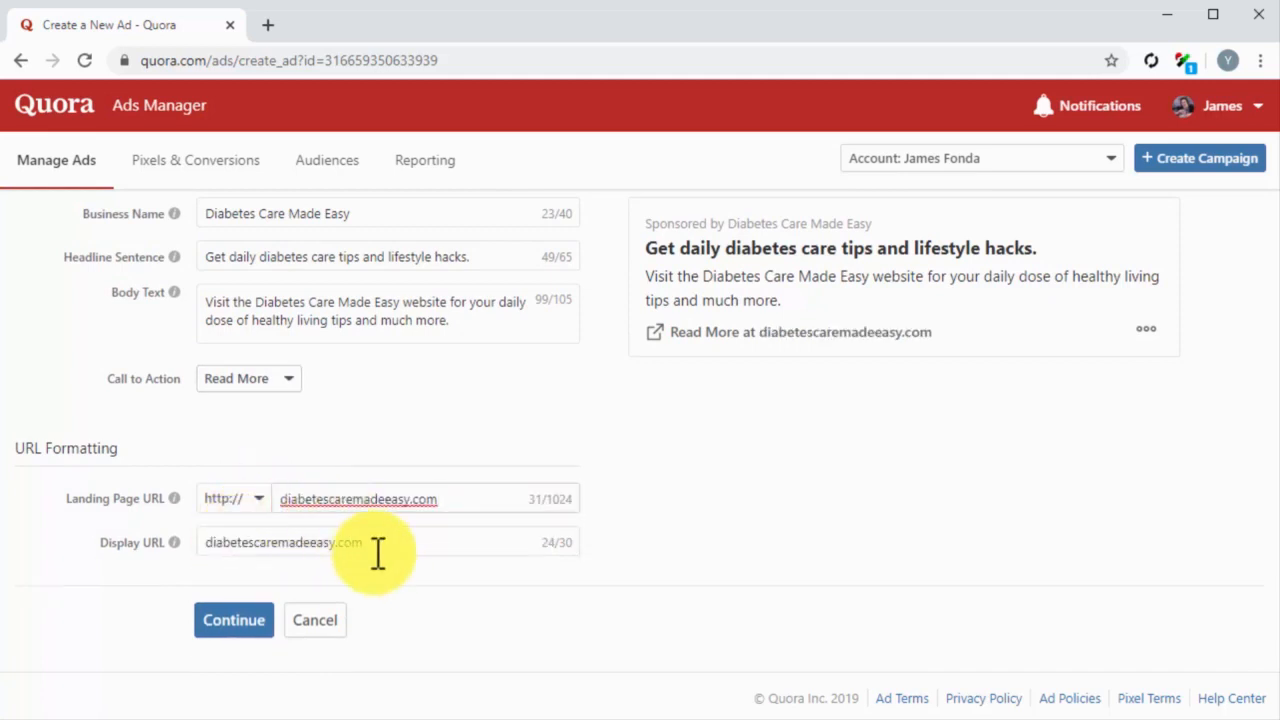
left_click(243, 620)
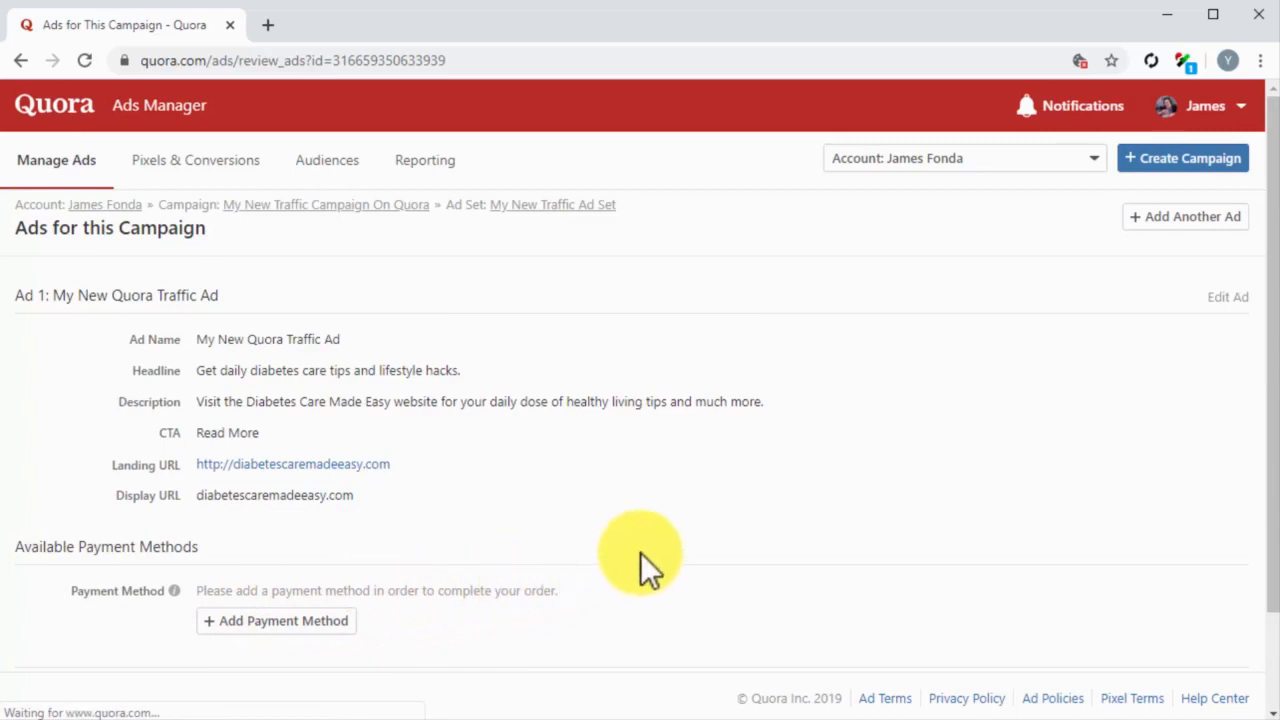
scroll(640, 552, "down", 1)
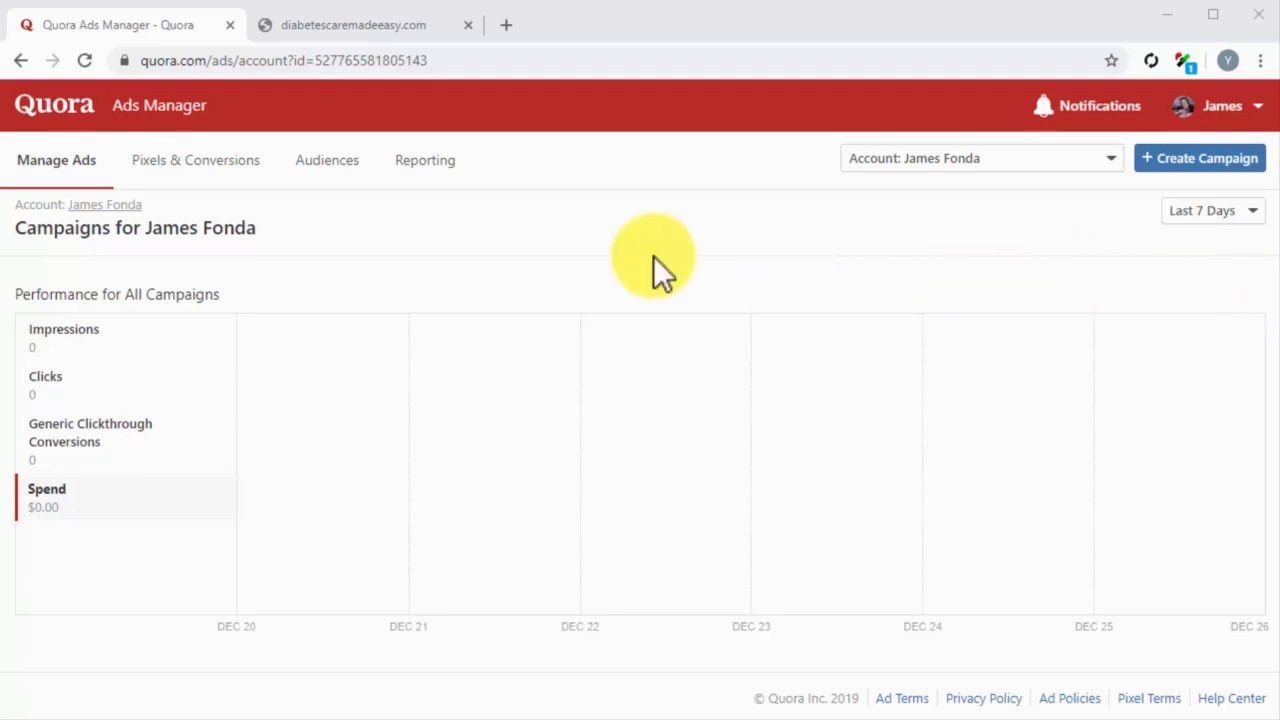
Step: Start the Quora Pixel setup with manual installation and copy the Javascript base pixel code
left_click(243, 163)
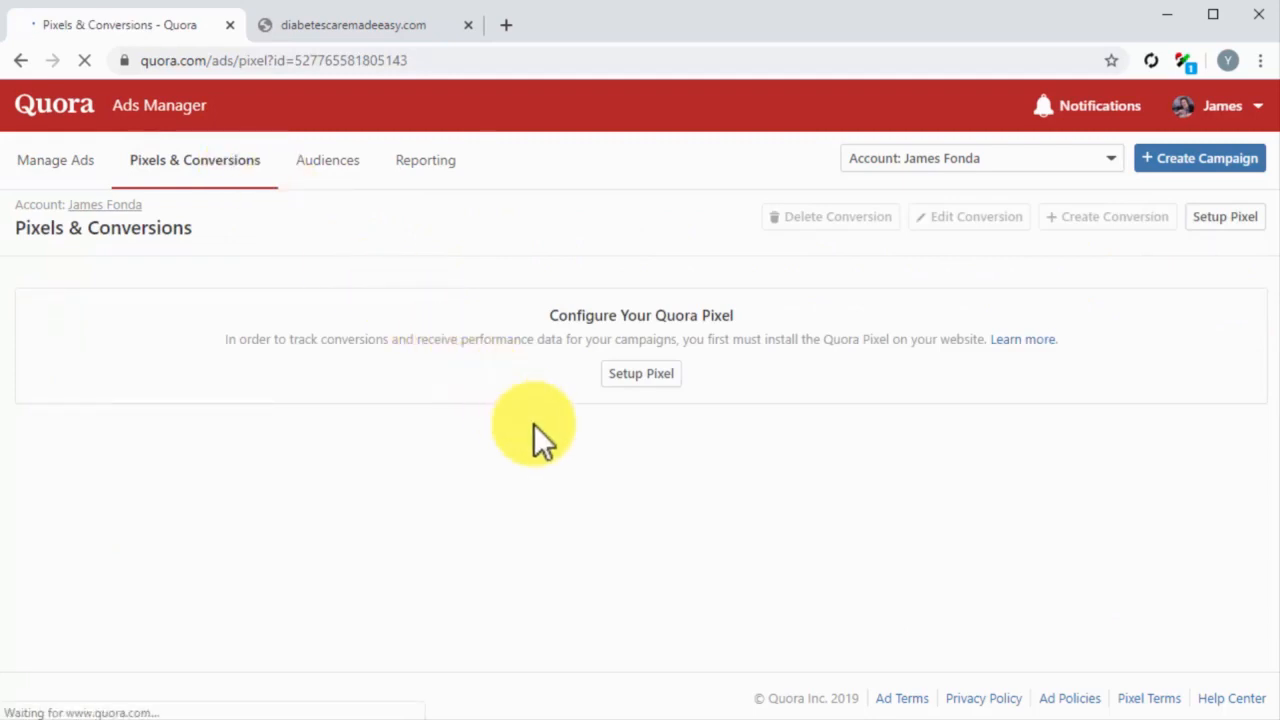
left_click(628, 378)
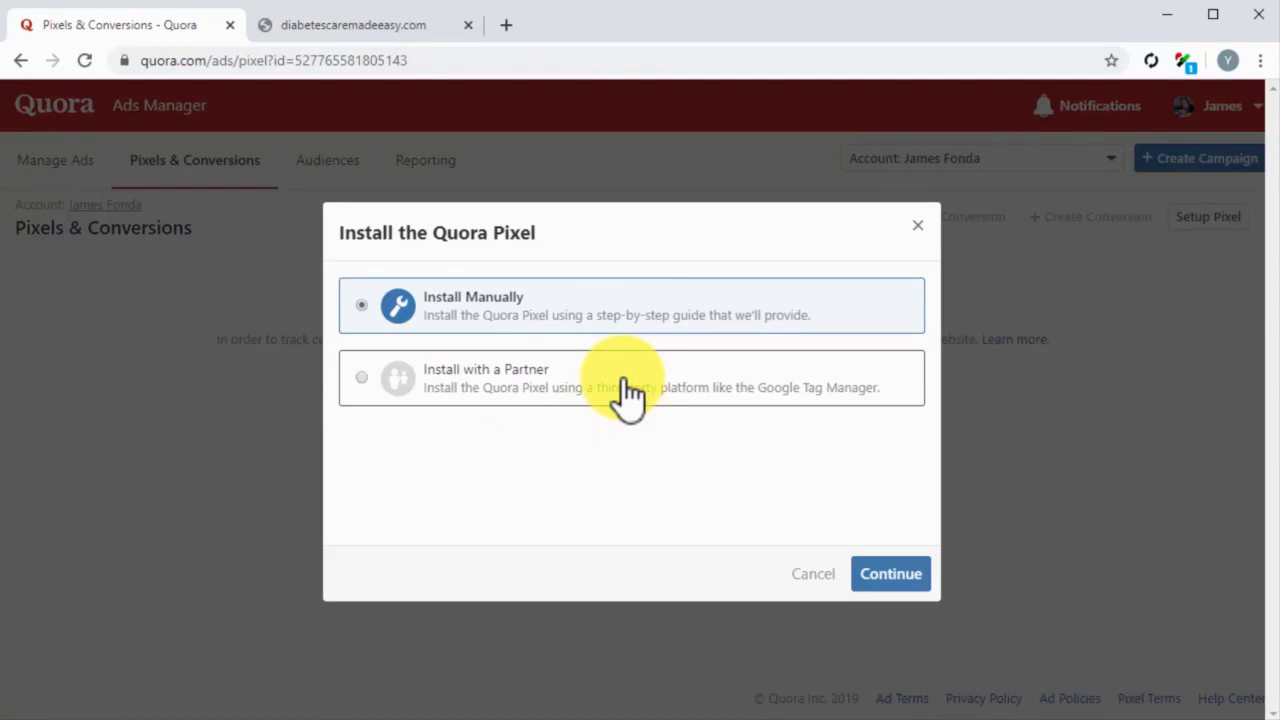
left_click(719, 315)
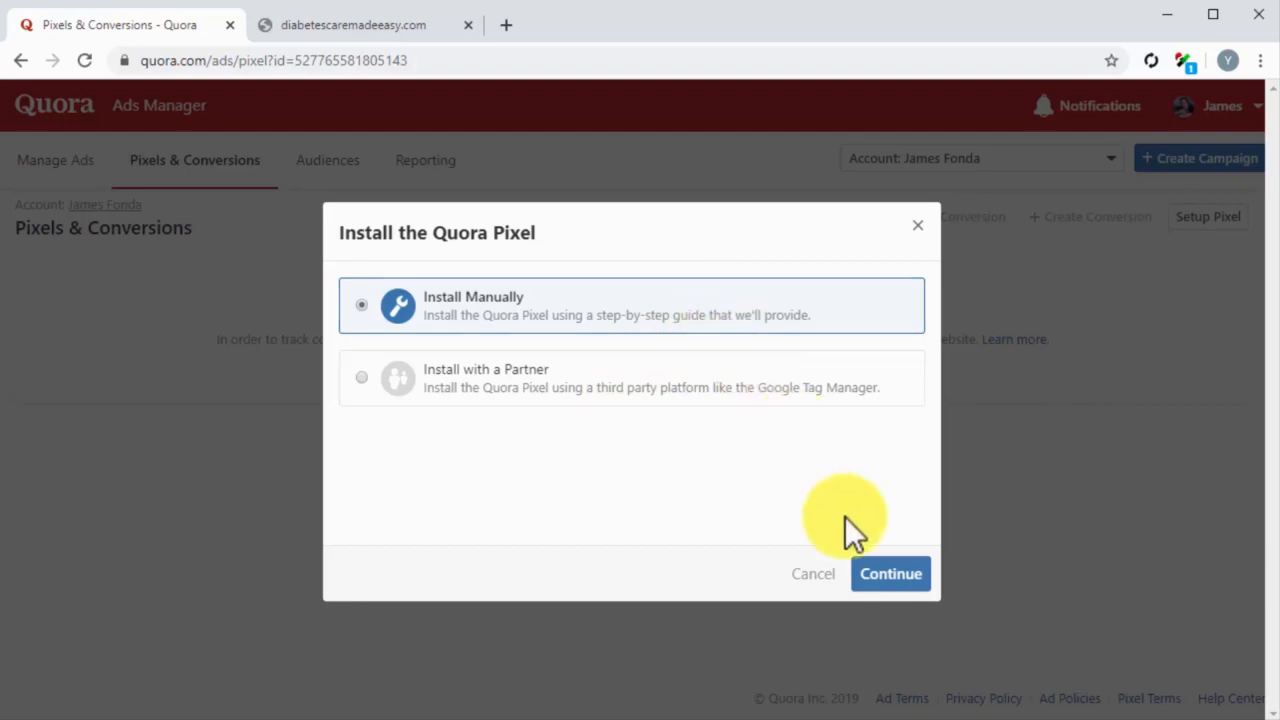
left_click(880, 575)
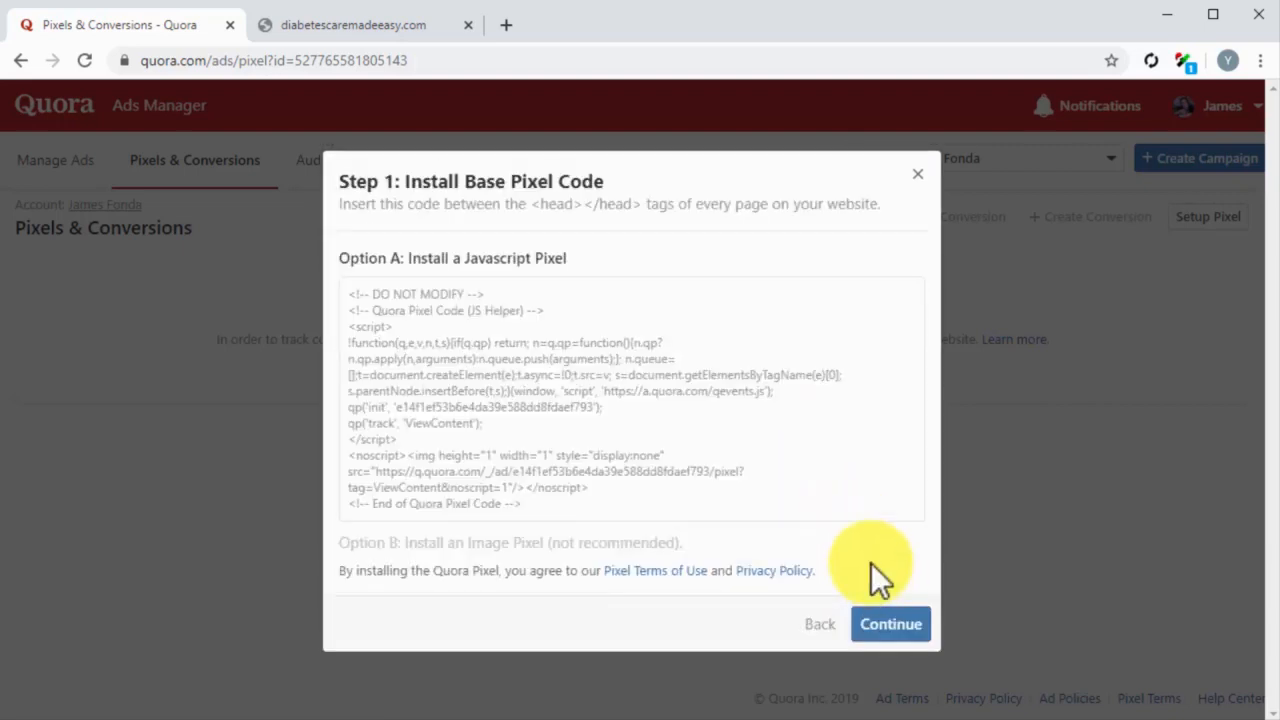
left_click(677, 400)
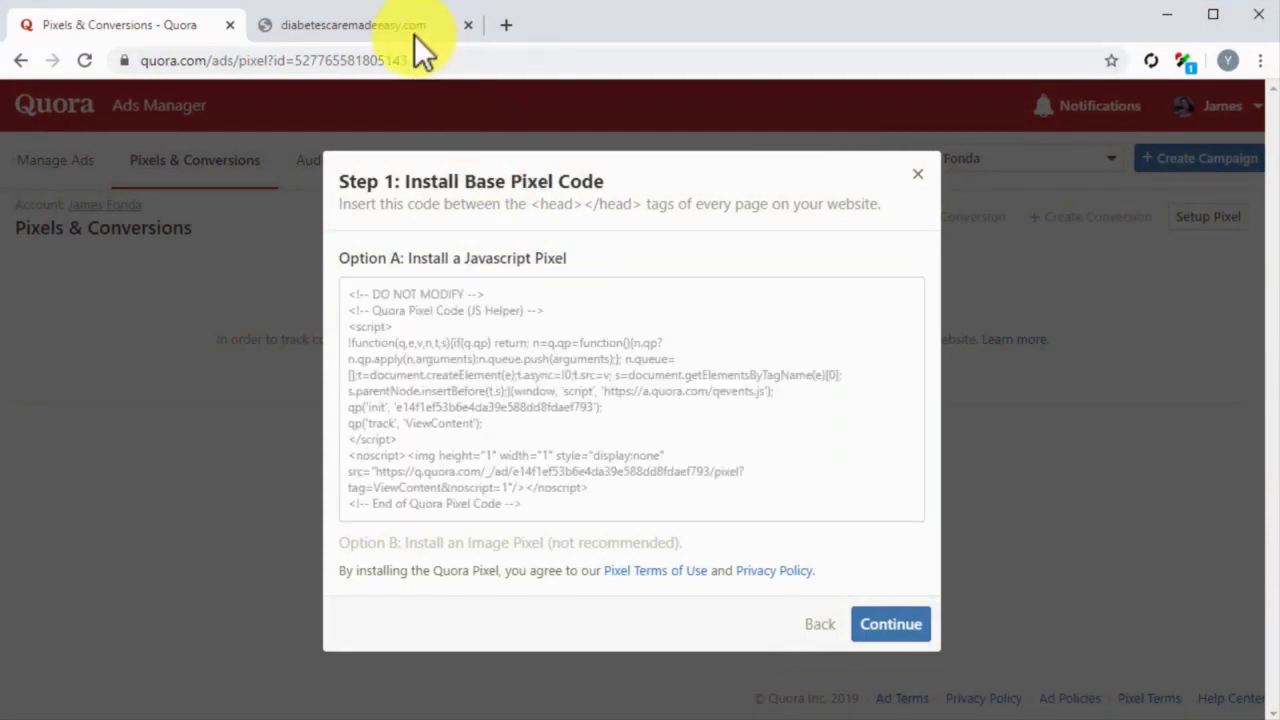
Step: Switch to the website's WordPress dashboard and open the Twenty Sixteen theme's Theme Header file (header.php) for editing
left_click(411, 31)
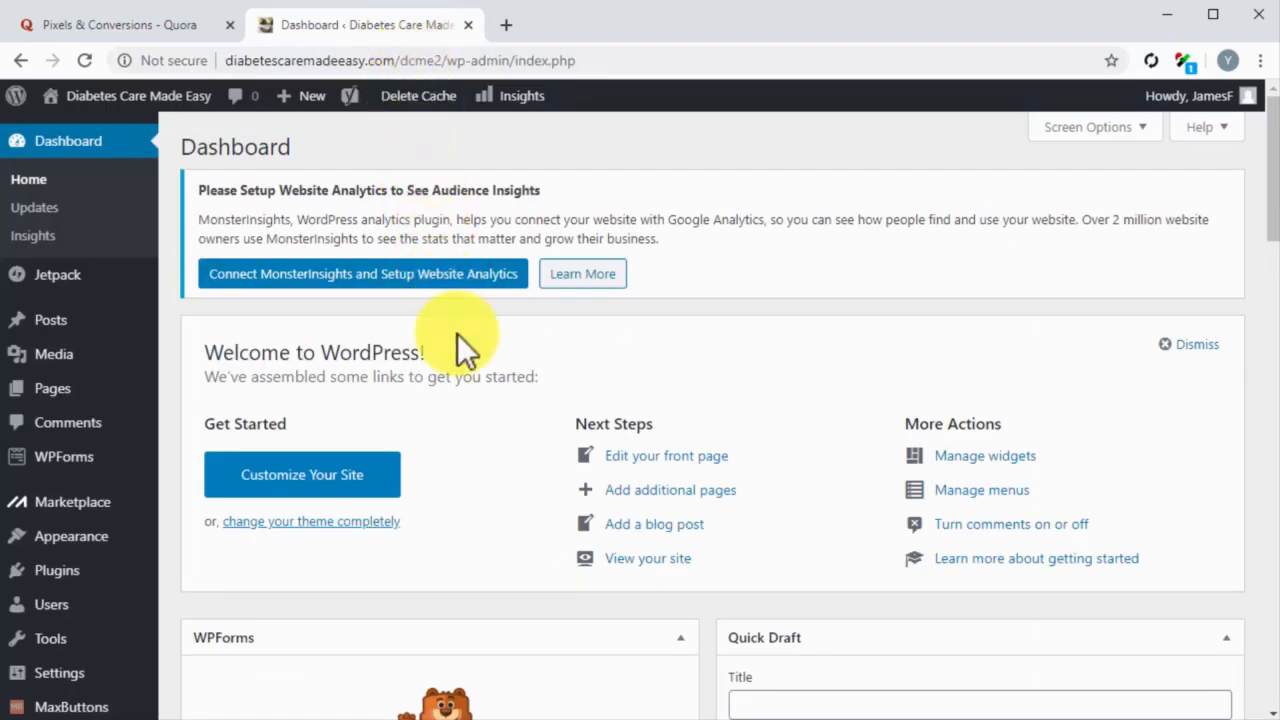
mouse_move(80, 540)
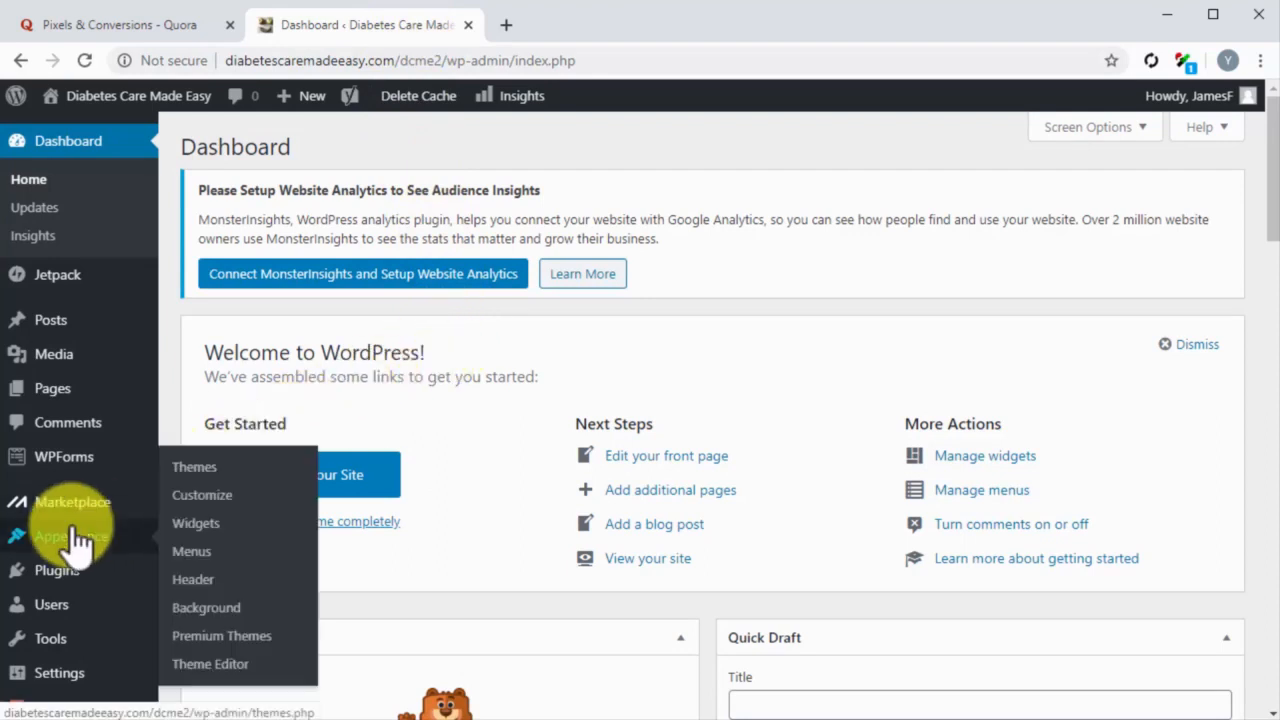
left_click(210, 665)
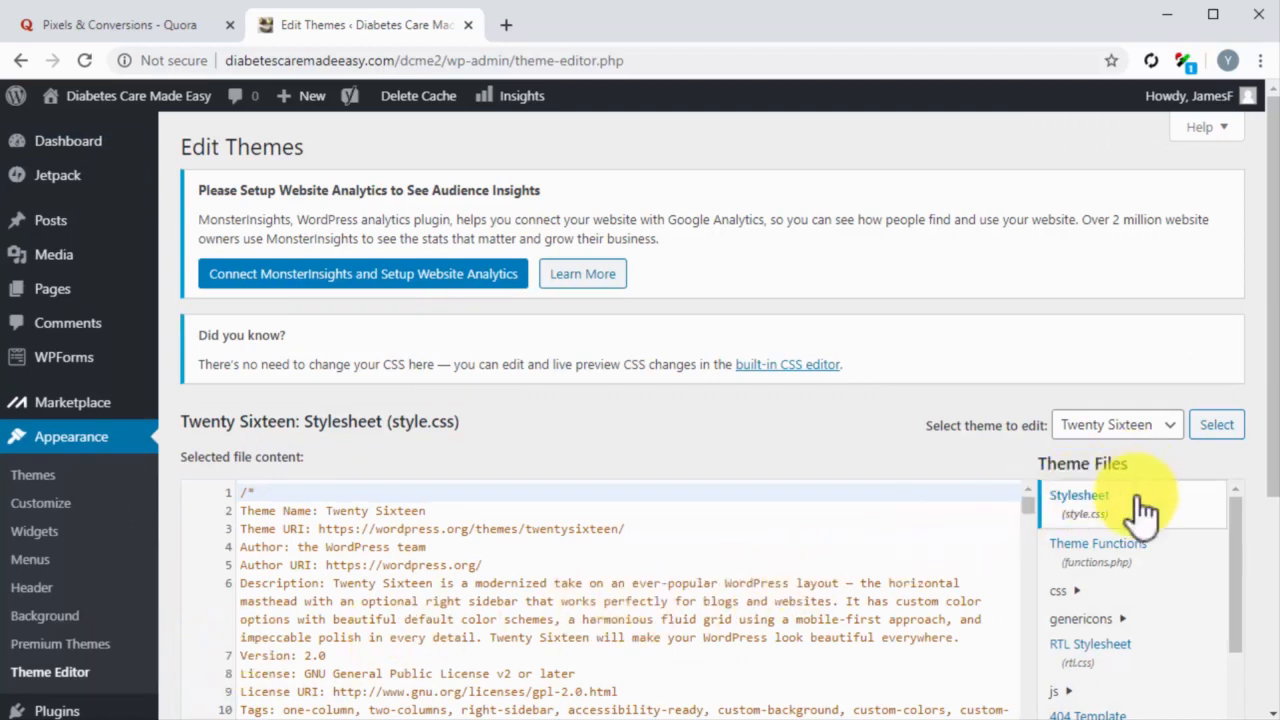
scroll(1140, 585, "down", 5)
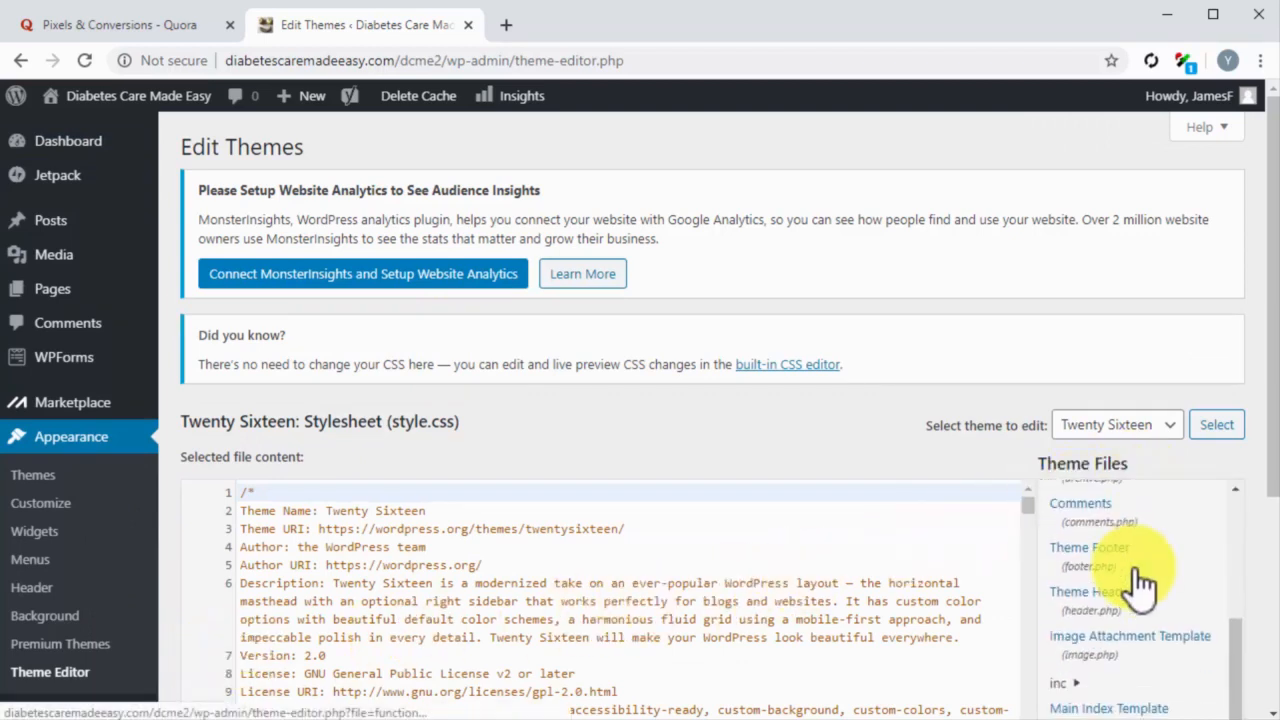
left_click(1085, 602)
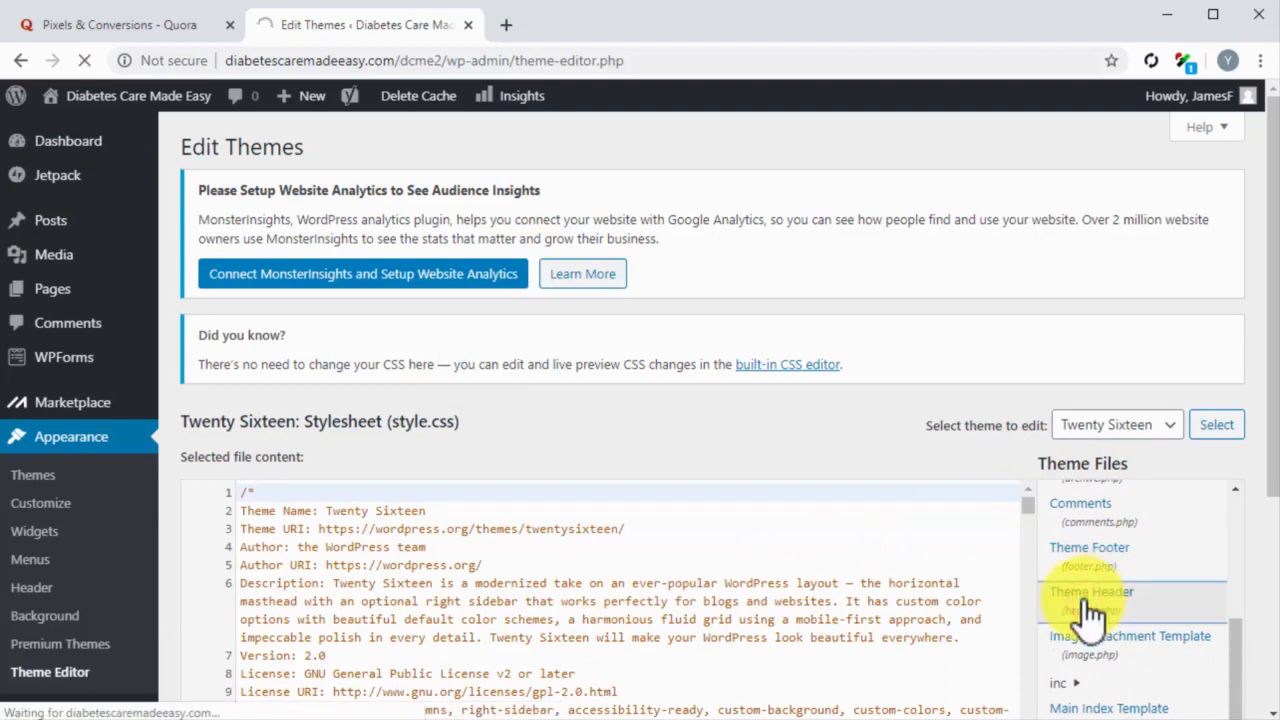
Step: Insert the copied Quora base pixel code between the opening and closing head tags of header.php
scroll(795, 562, "down", 1)
scroll(795, 562, "down", 2)
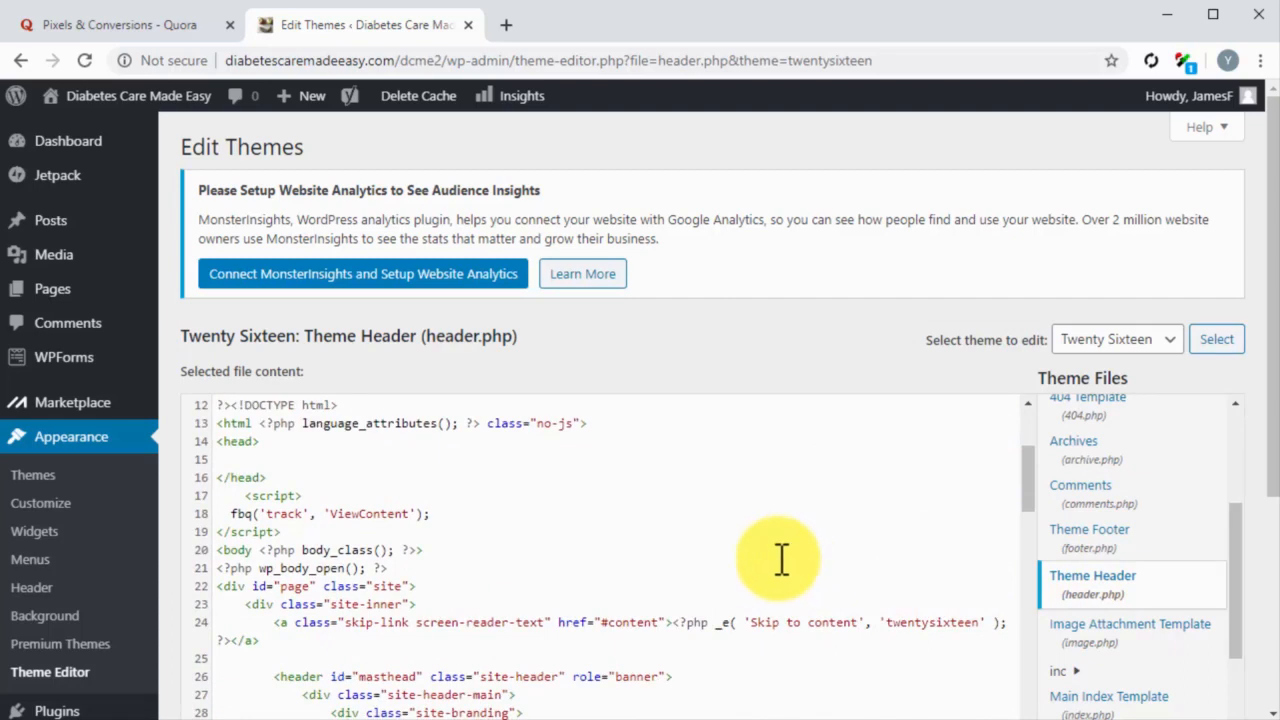
left_click(249, 459)
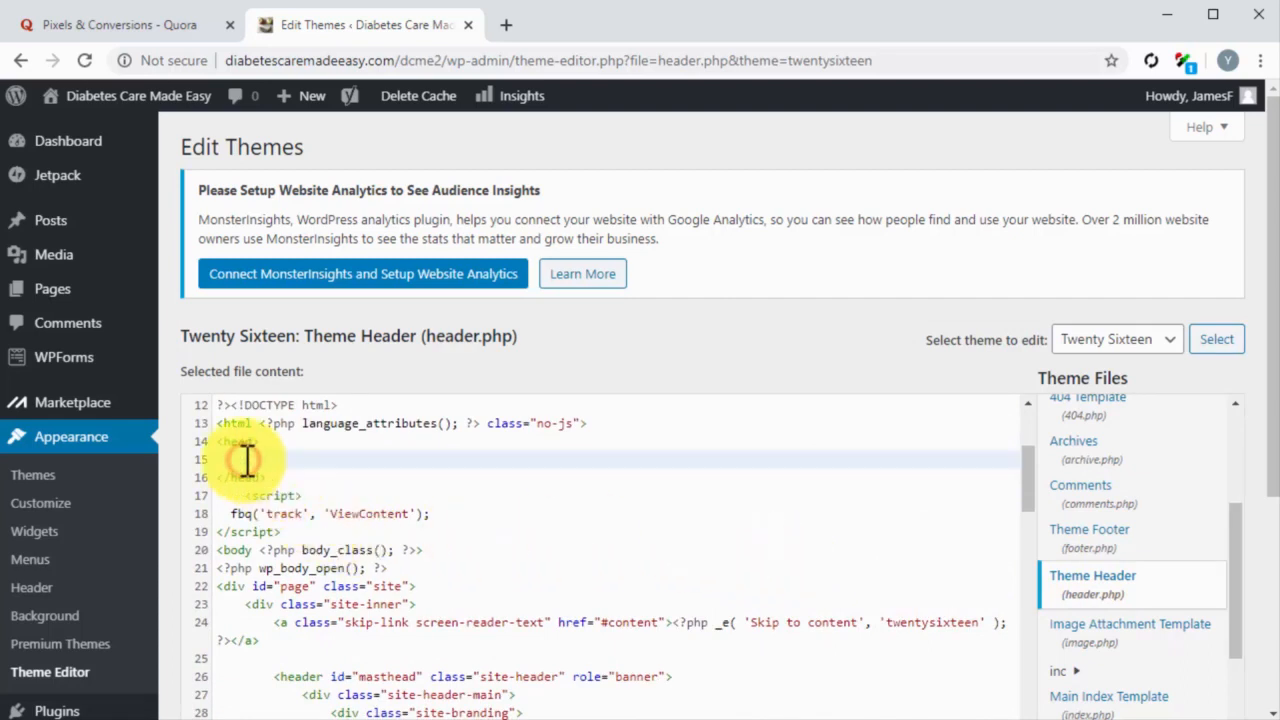
key("ctrl+v")
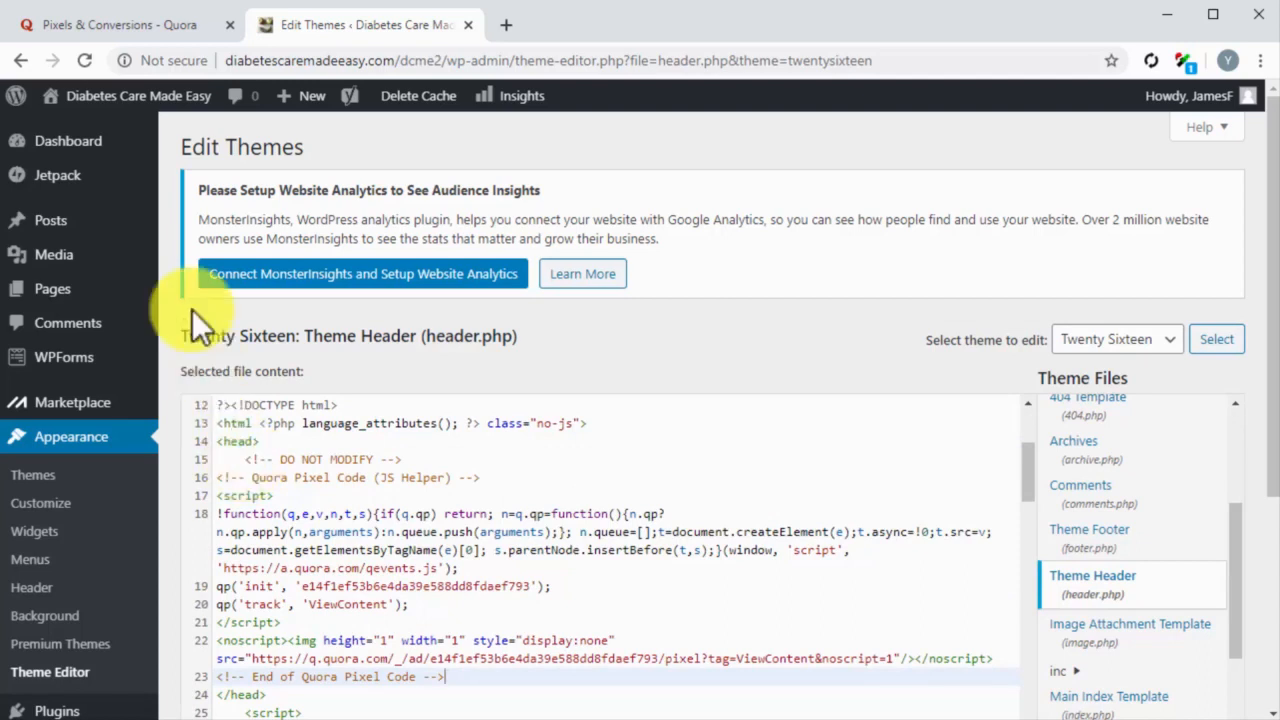
Step: Continue Quora's pixel setup to the event code, copy the page load code for the Search event, and return to header.php in WordPress
left_click(173, 28)
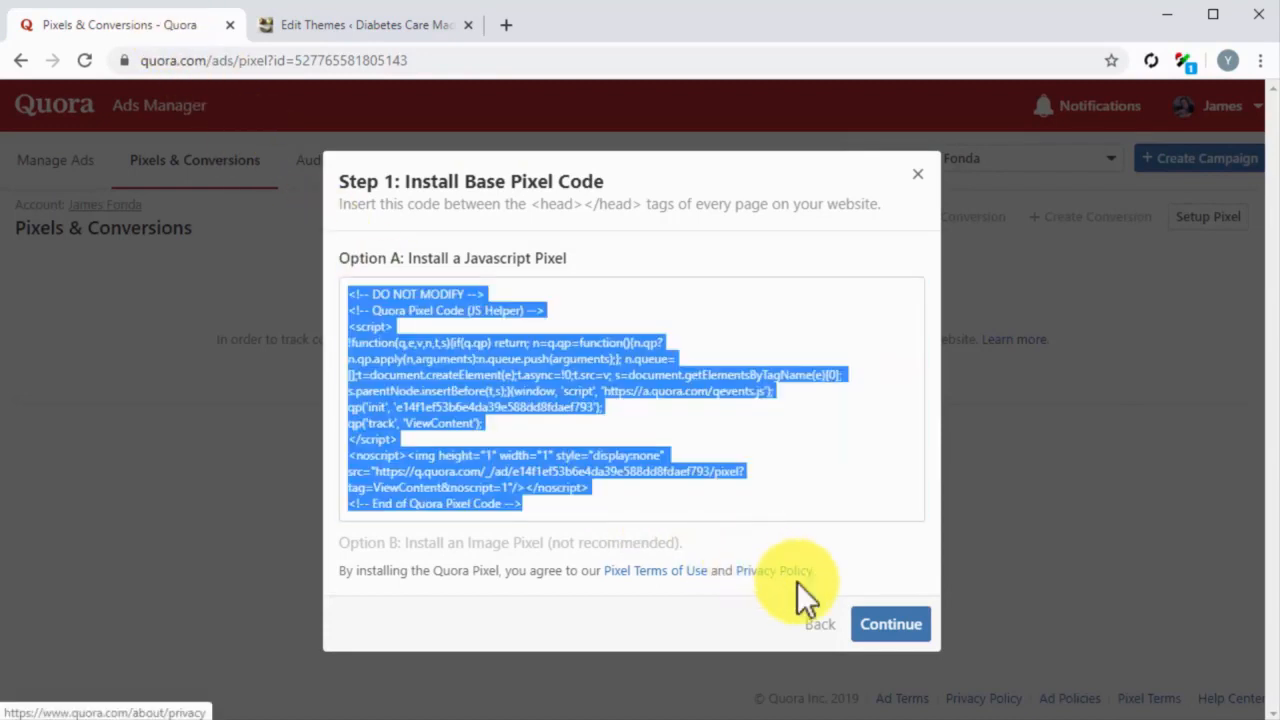
left_click(883, 624)
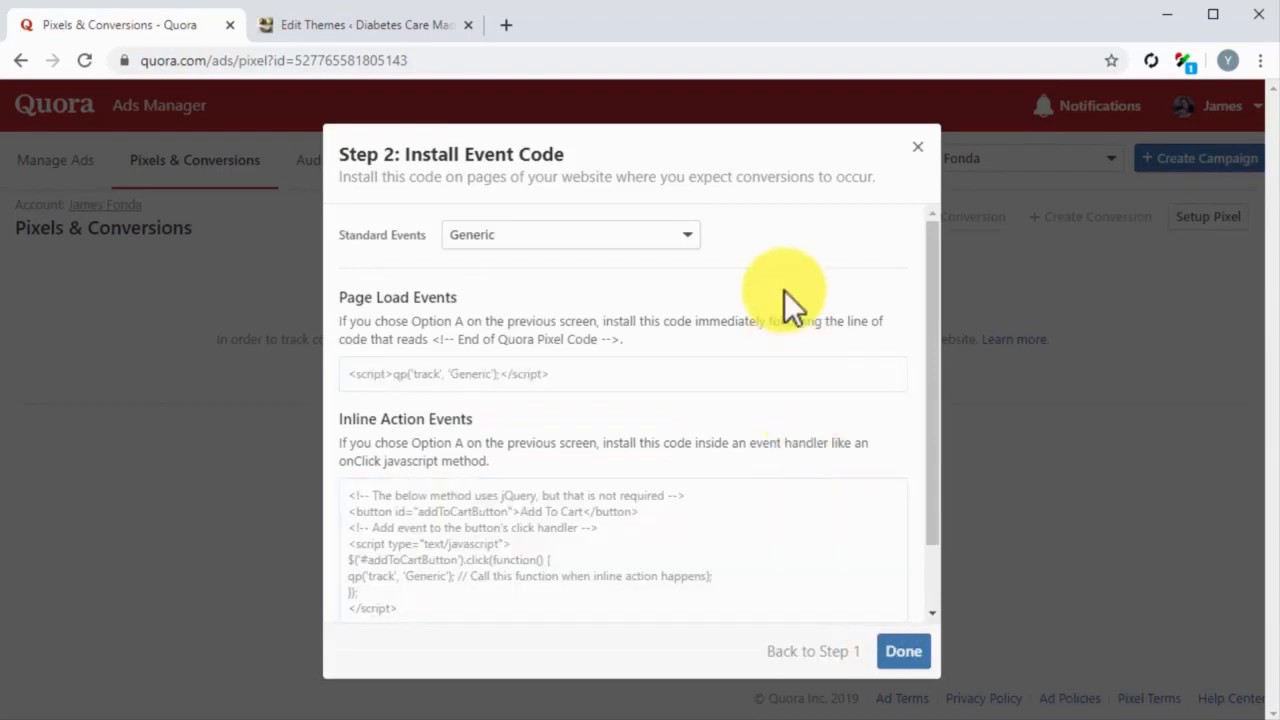
left_click(688, 240)
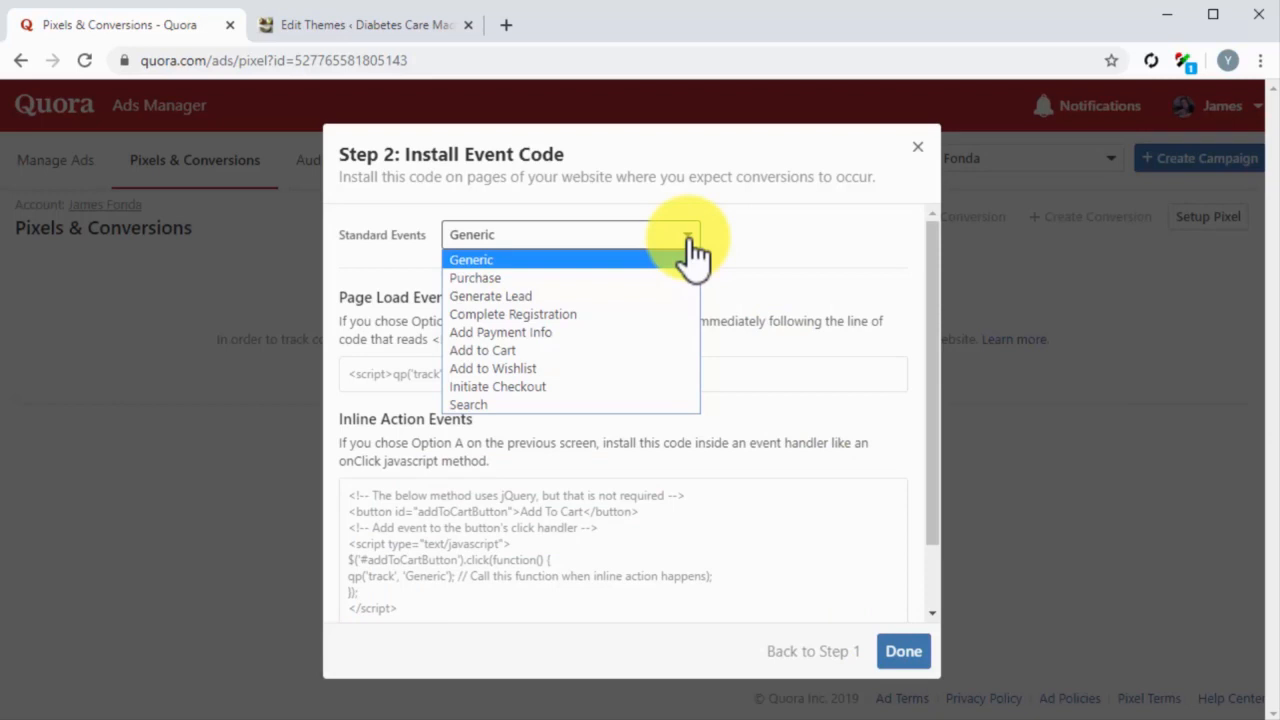
left_click(575, 401)
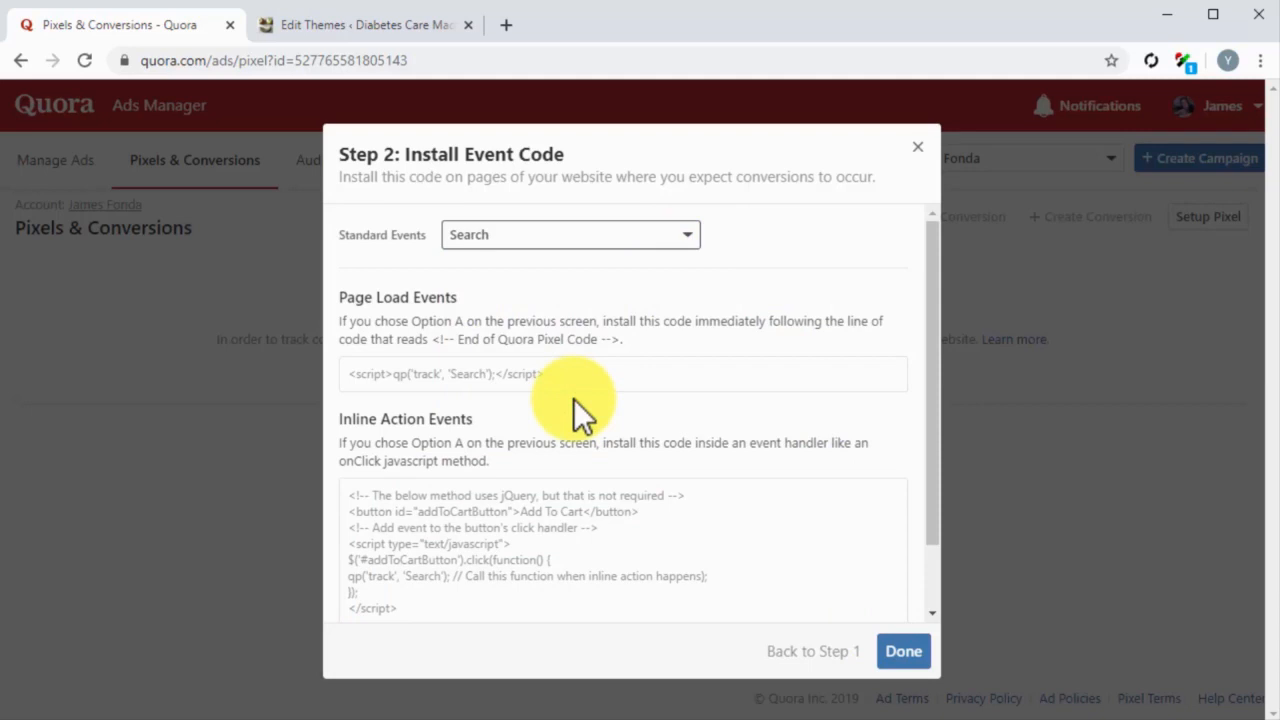
left_click(551, 380)
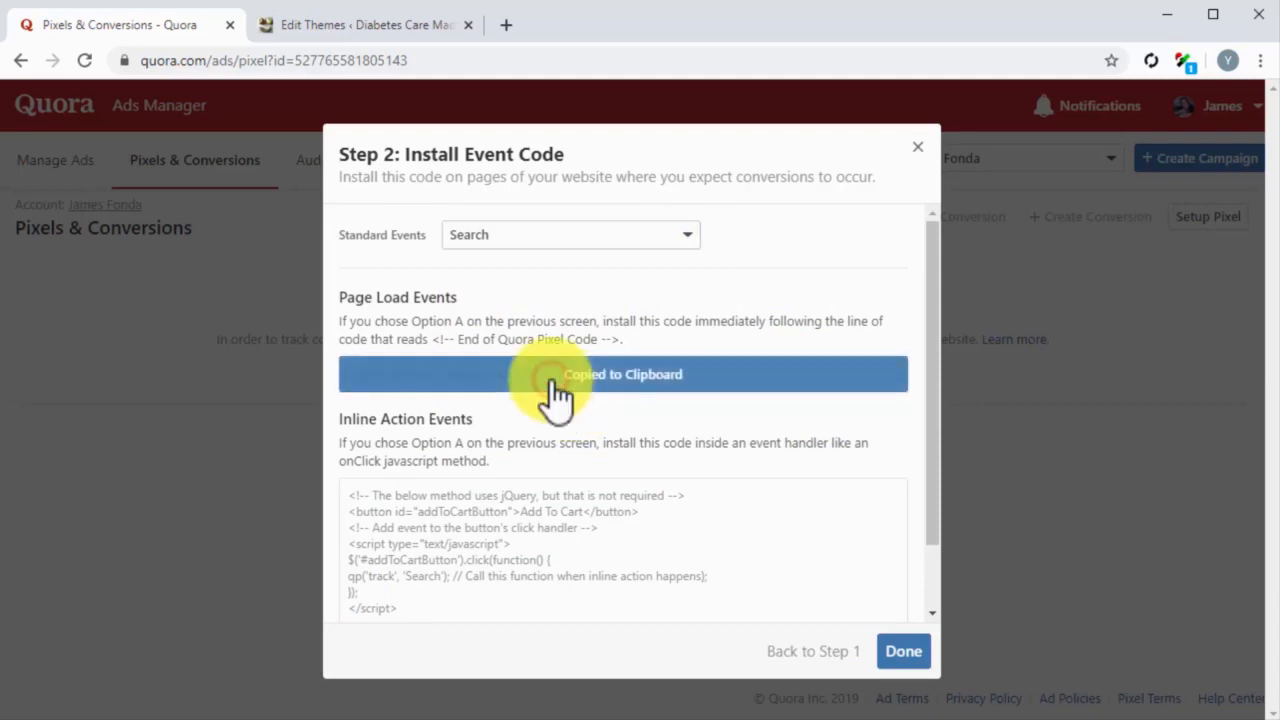
left_click(407, 30)
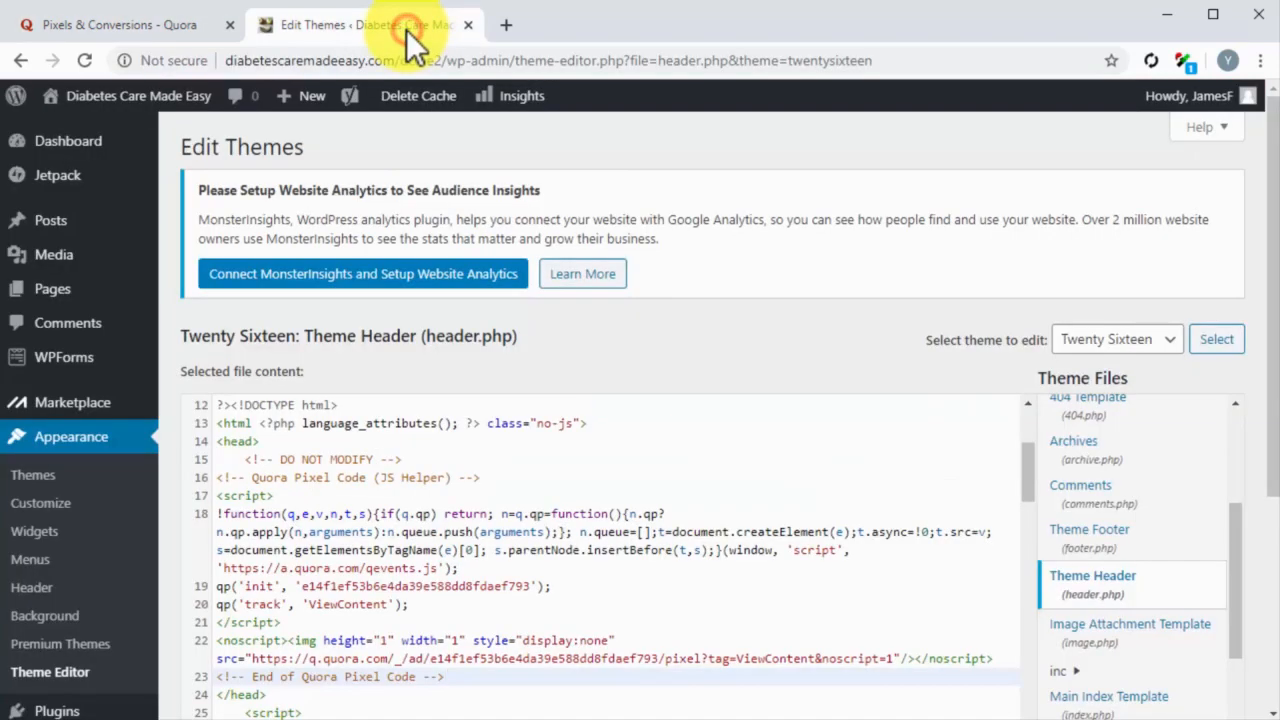
Step: Paste the copied Search event script on a new line below the Quora pixel code in header.php and update the file
scroll(545, 440, "down", 1)
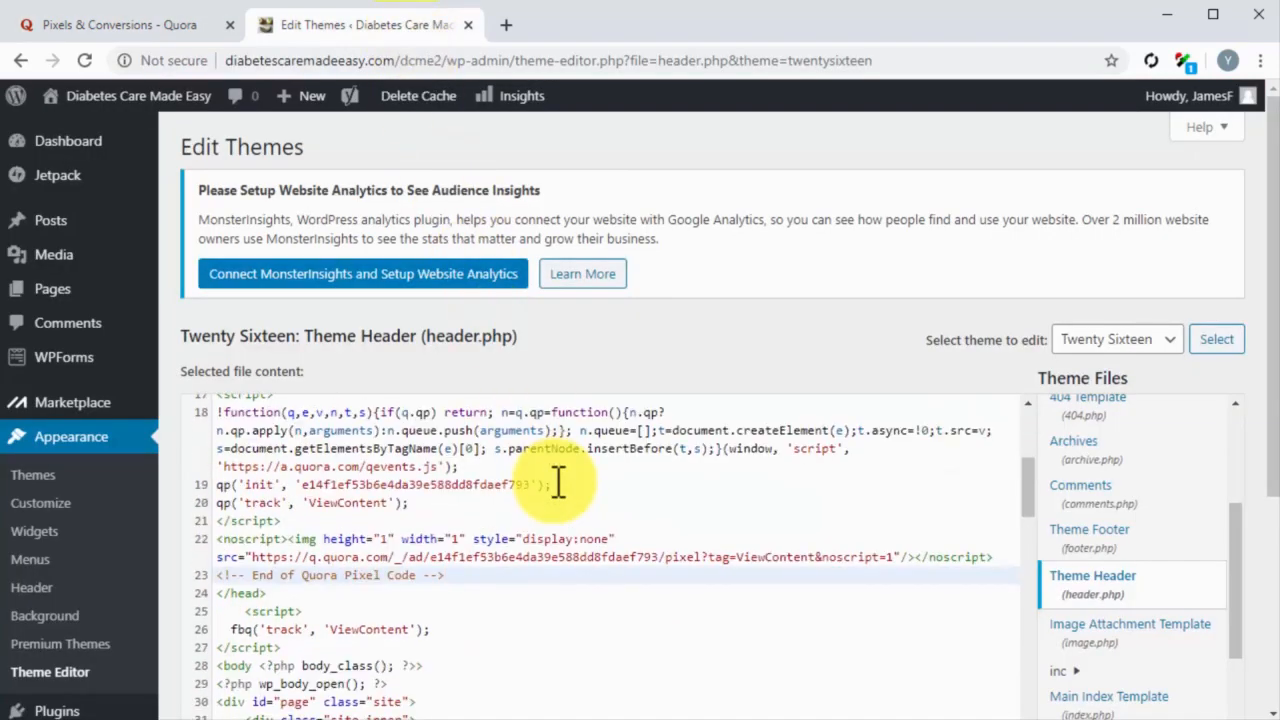
scroll(558, 484, "down", 2)
key("Return")
key("ctrl+v")
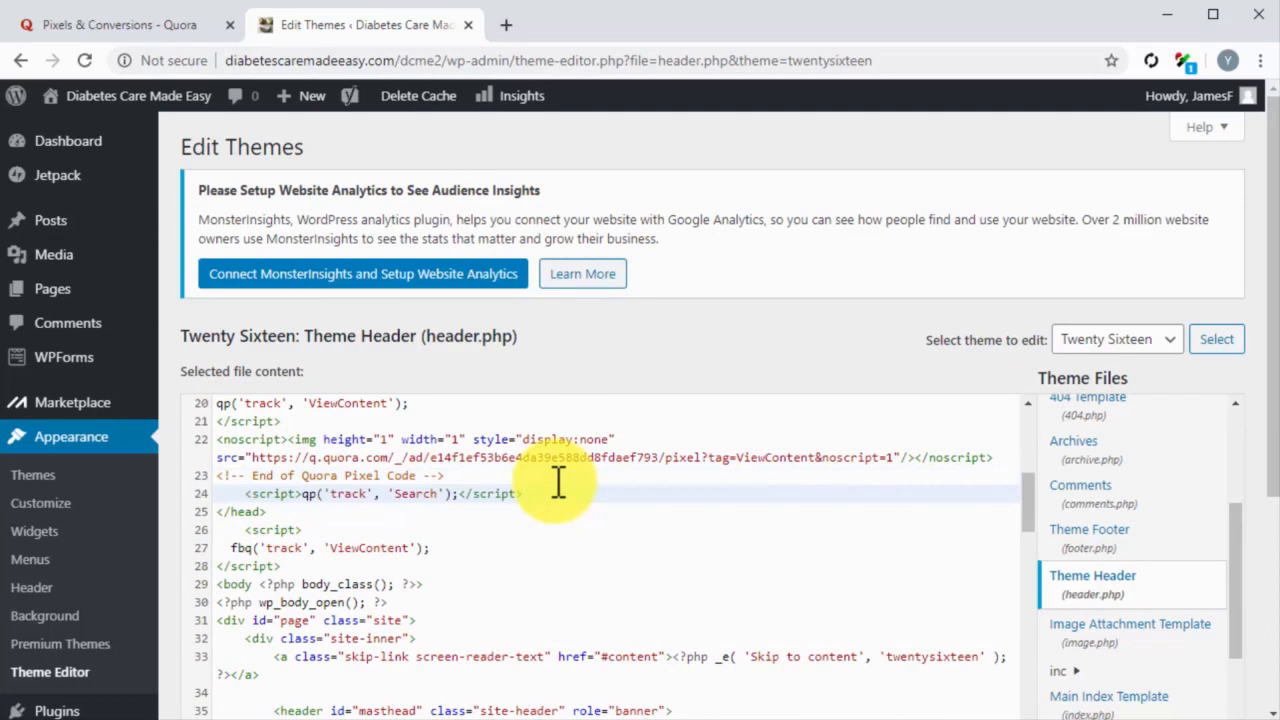
scroll(180, 612, "down", 2)
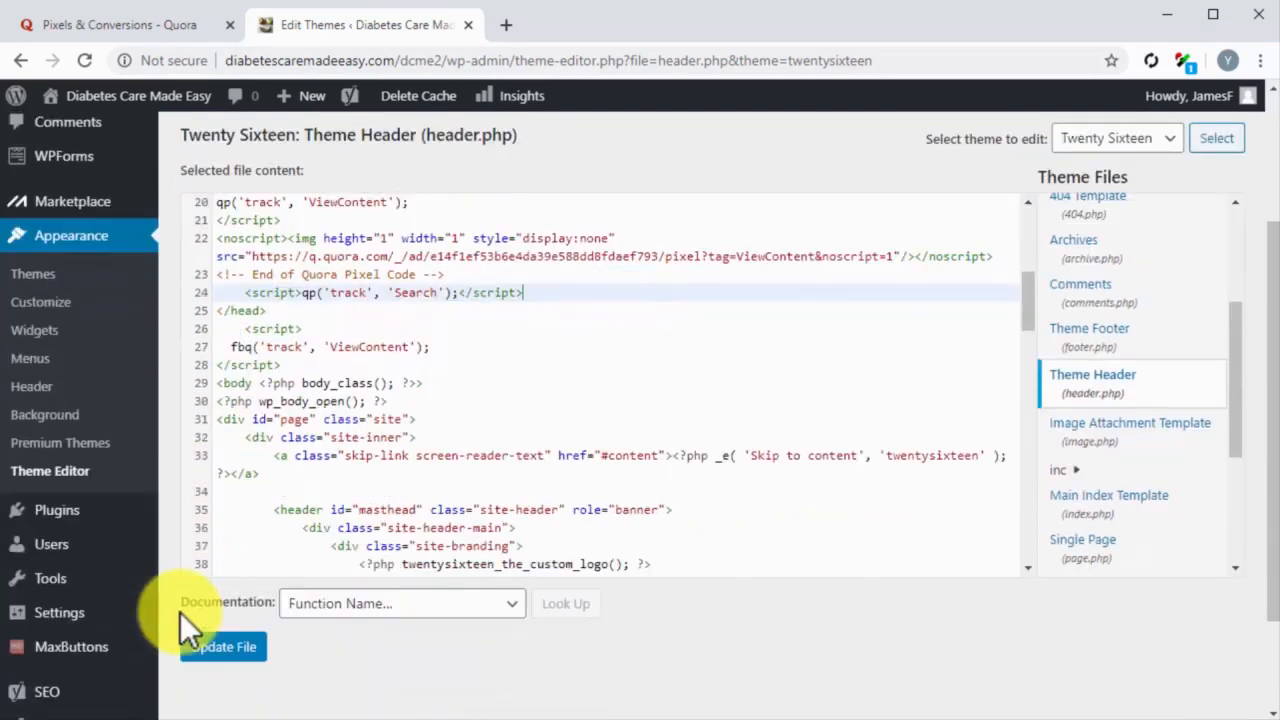
left_click(240, 648)
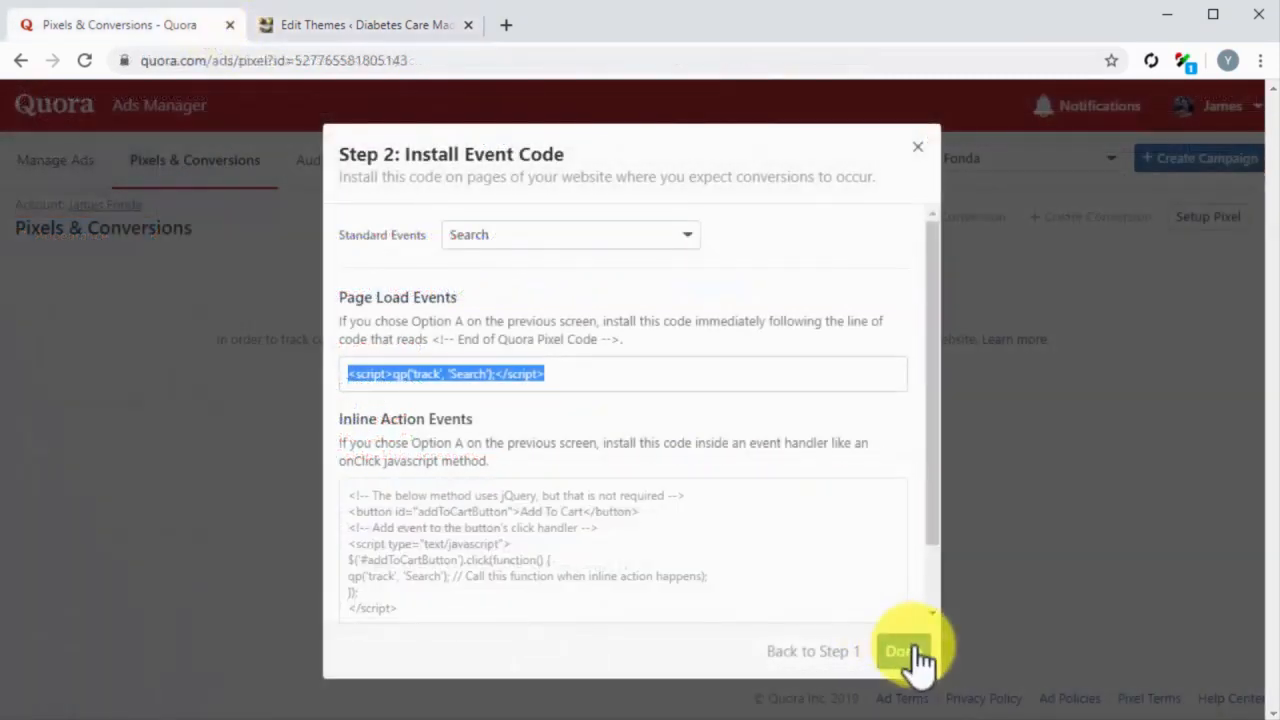
Step: Finish the pixel setup in Quora Ads Manager and reload the Pixels & Conversions page to check the pixel's status
left_click(912, 654)
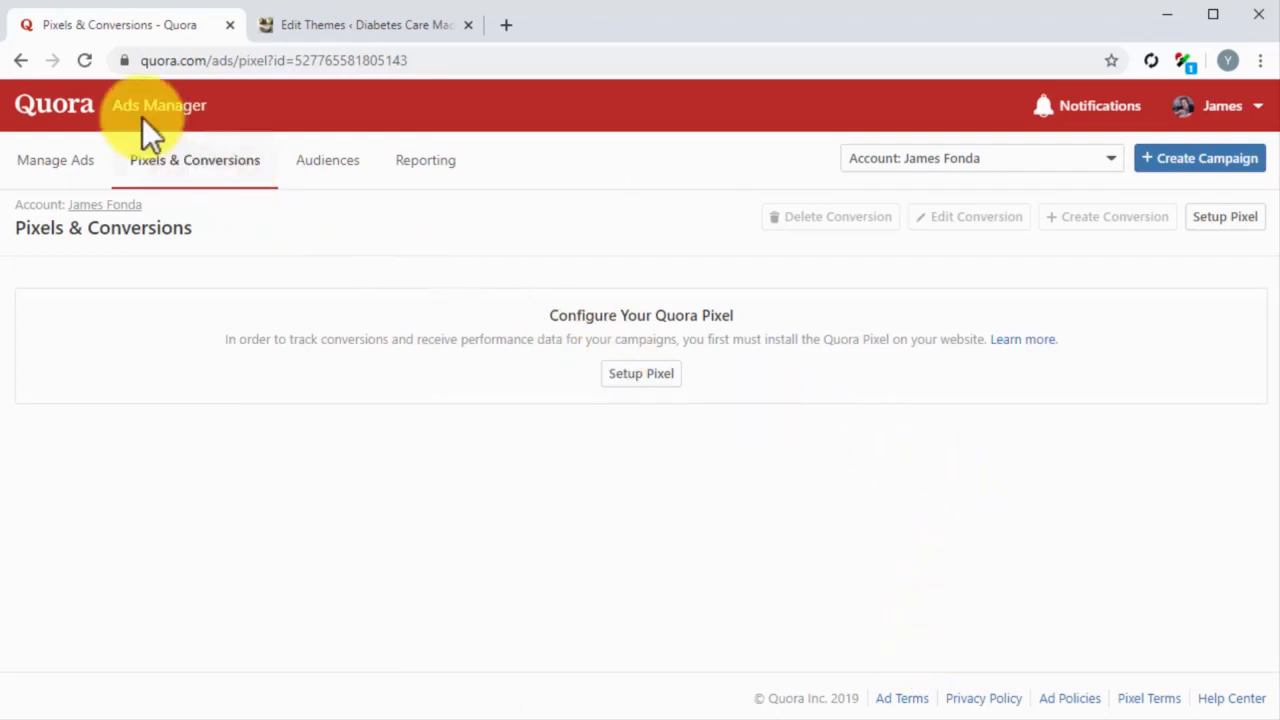
left_click(83, 59)
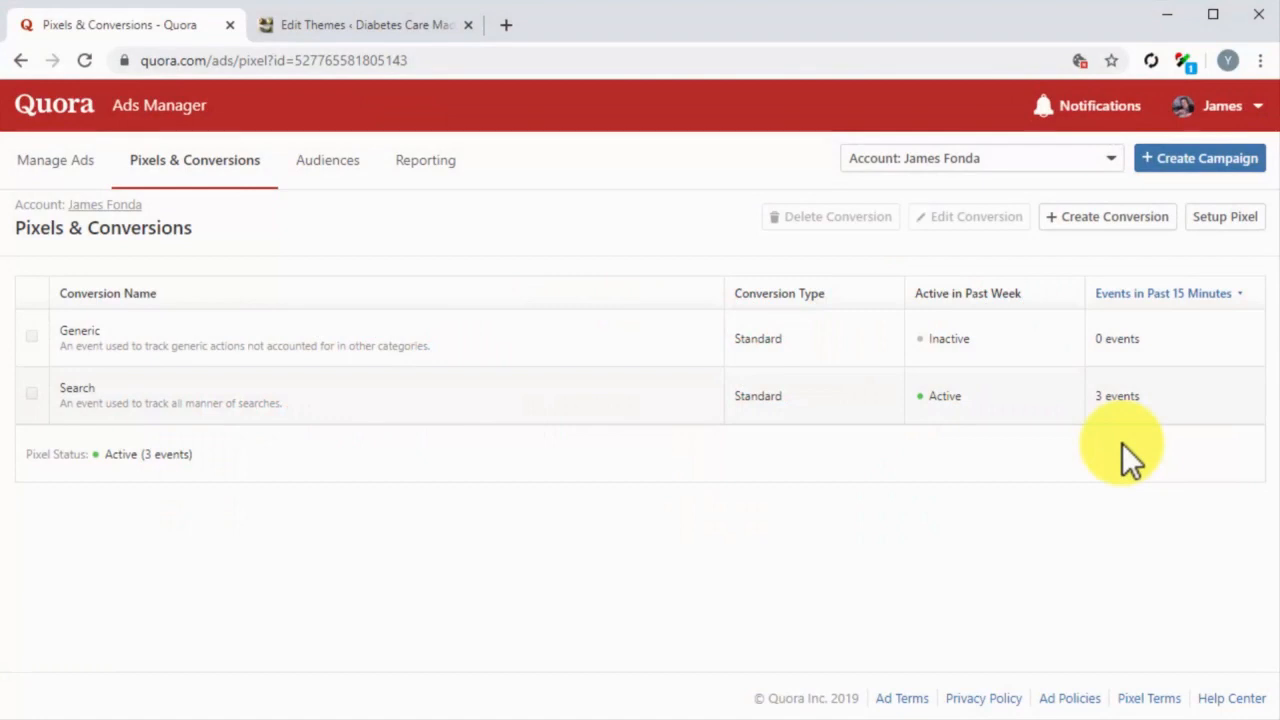
Step: Start a new Quora ad campaign named "My Quora Remarketing Campaign" with the Conversions objective
left_click(1152, 170)
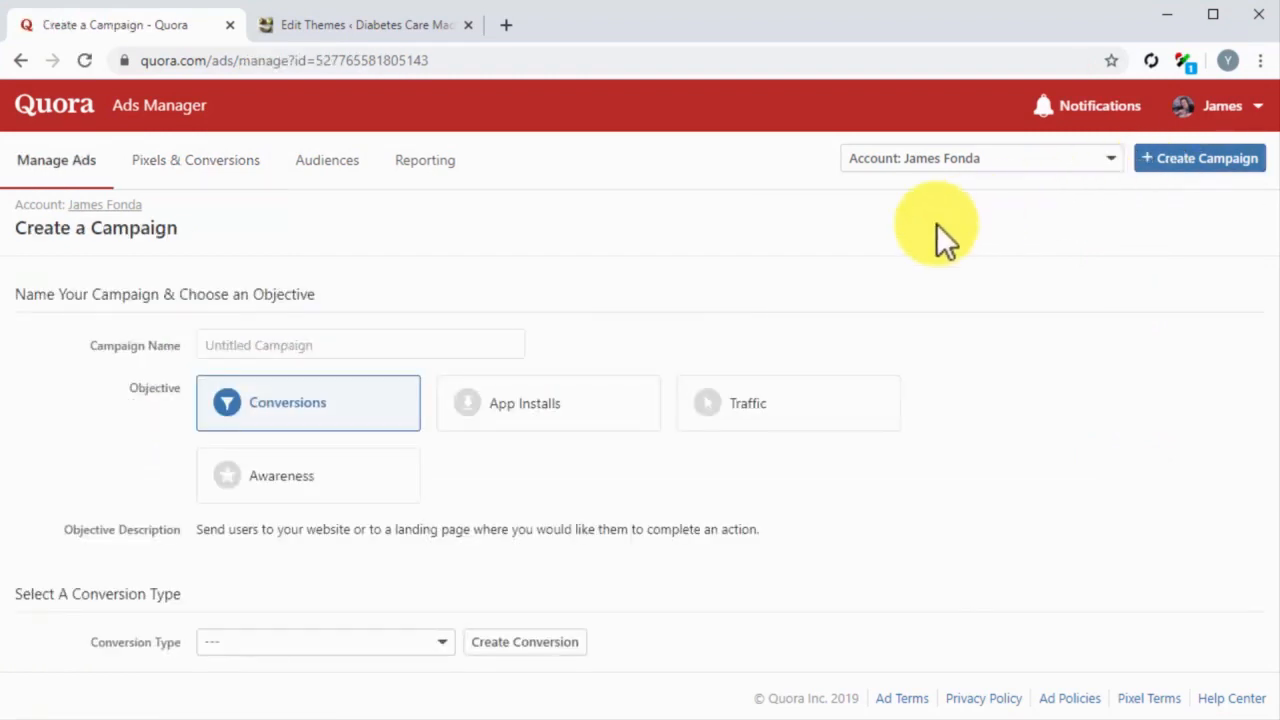
left_click(456, 343)
type("My Q")
key("Down")
key("Return")
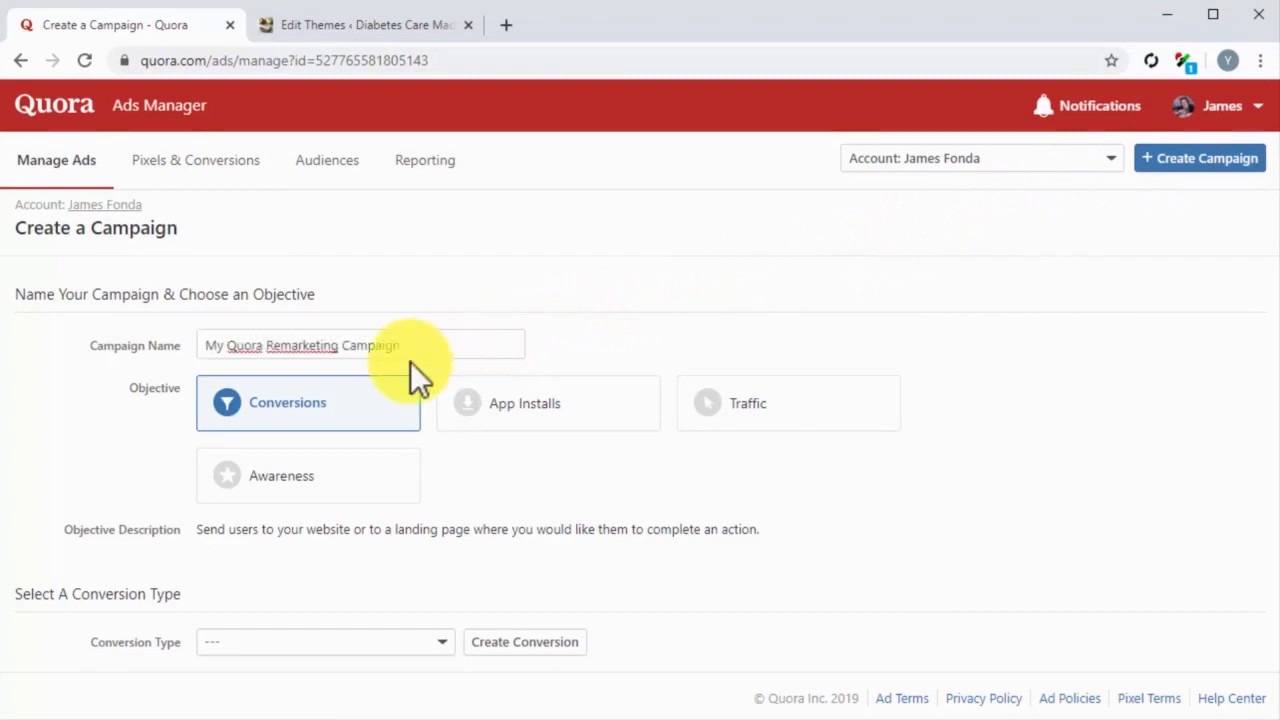
left_click(357, 402)
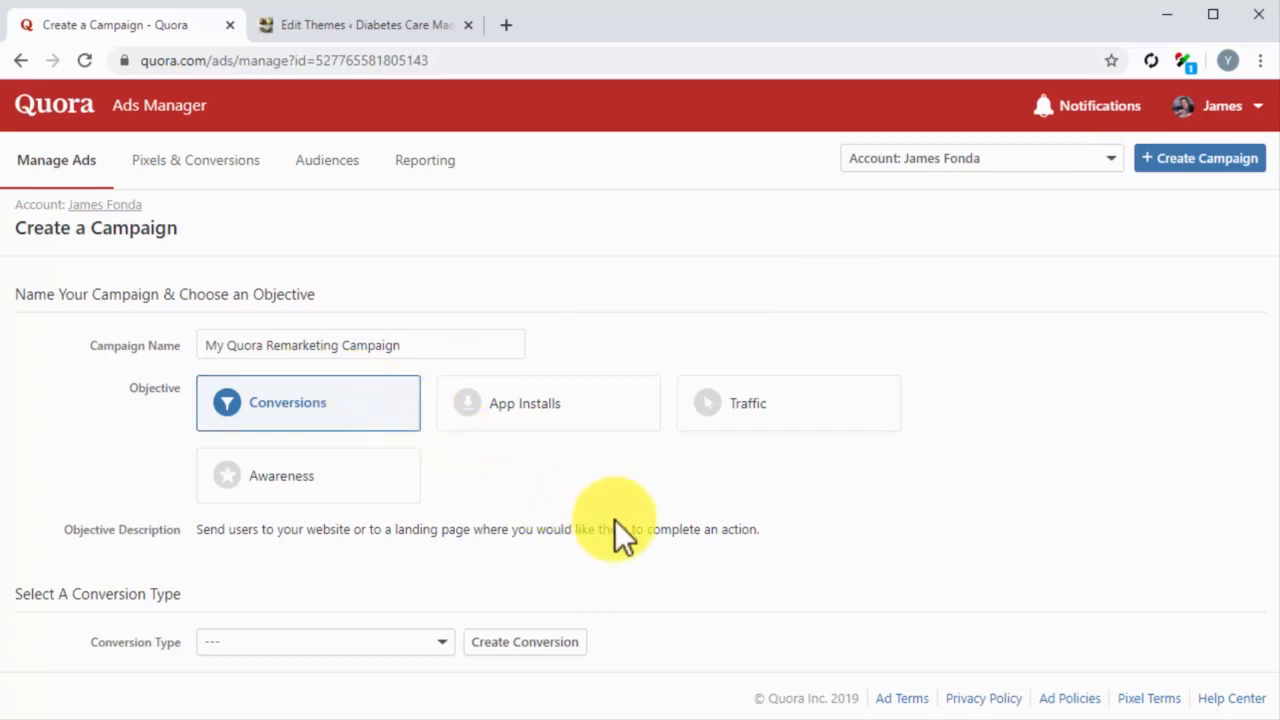
Step: Set the campaign's conversion type to Search
scroll(614, 519, "down", 1)
scroll(614, 519, "down", 1)
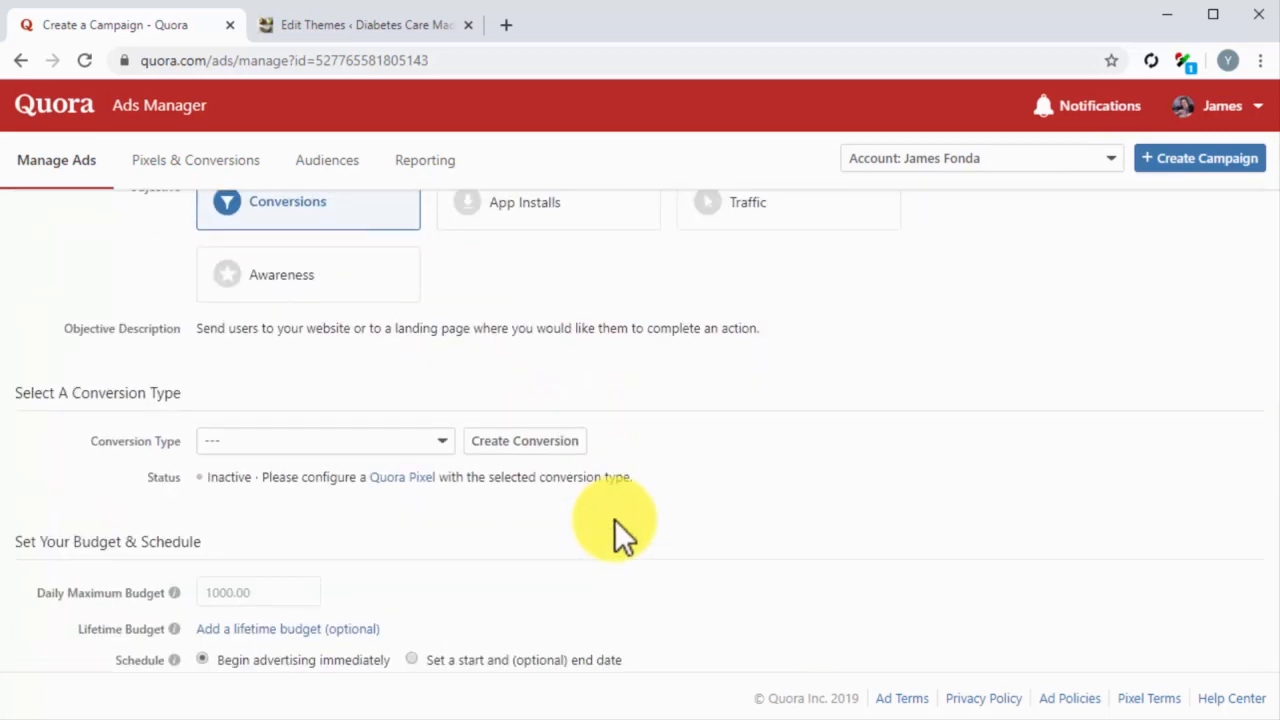
left_click(441, 448)
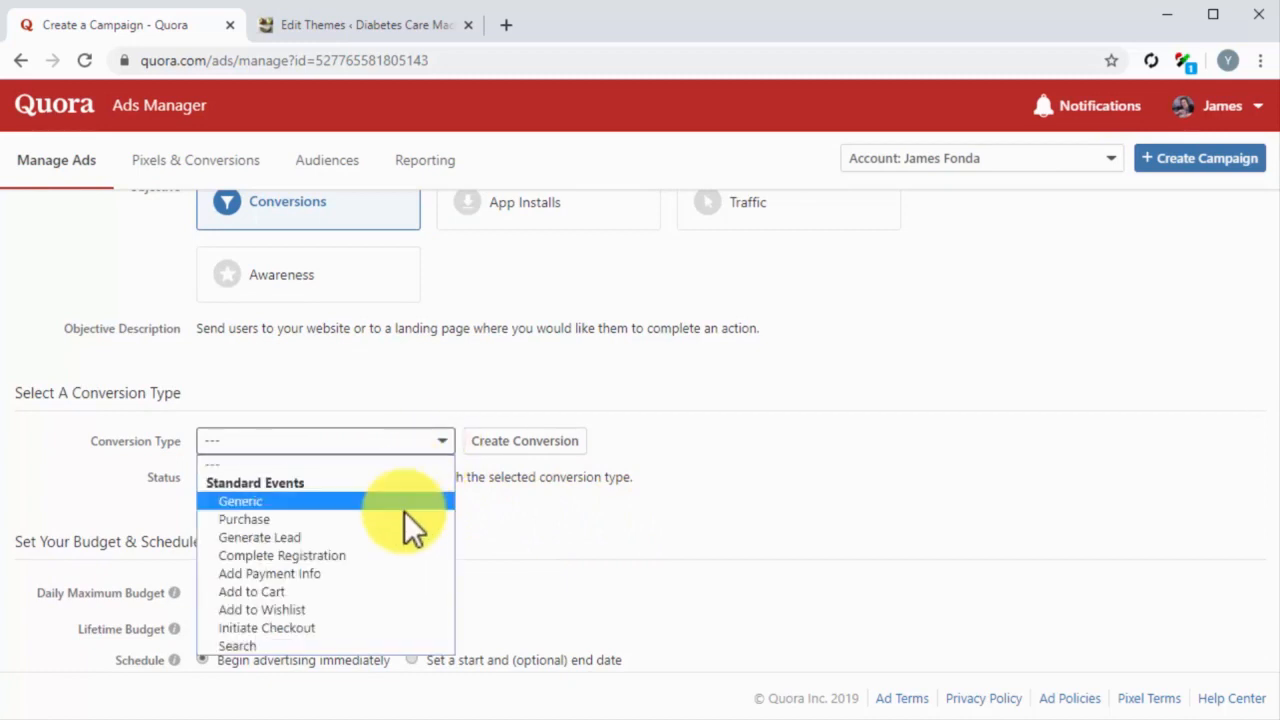
left_click(320, 639)
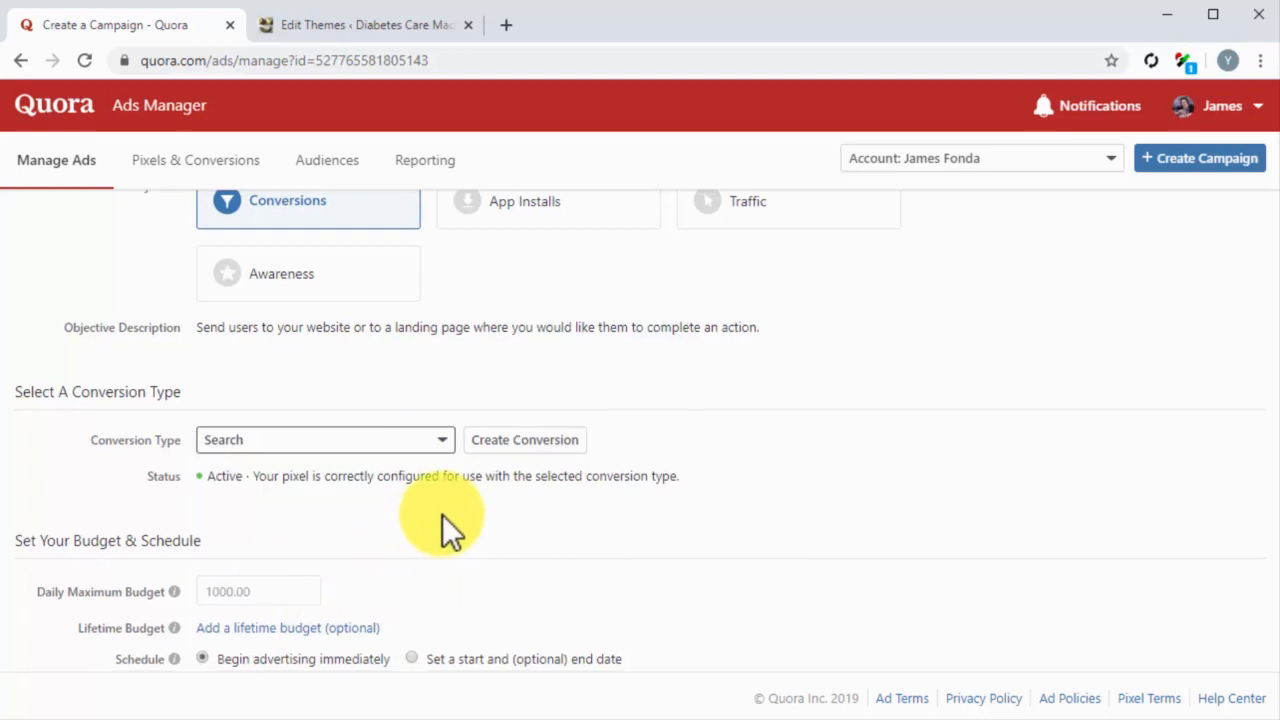
Step: Set the daily maximum budget to $25, schedule advertising to begin immediately, and continue to the ad set
scroll(442, 514, "down", 1)
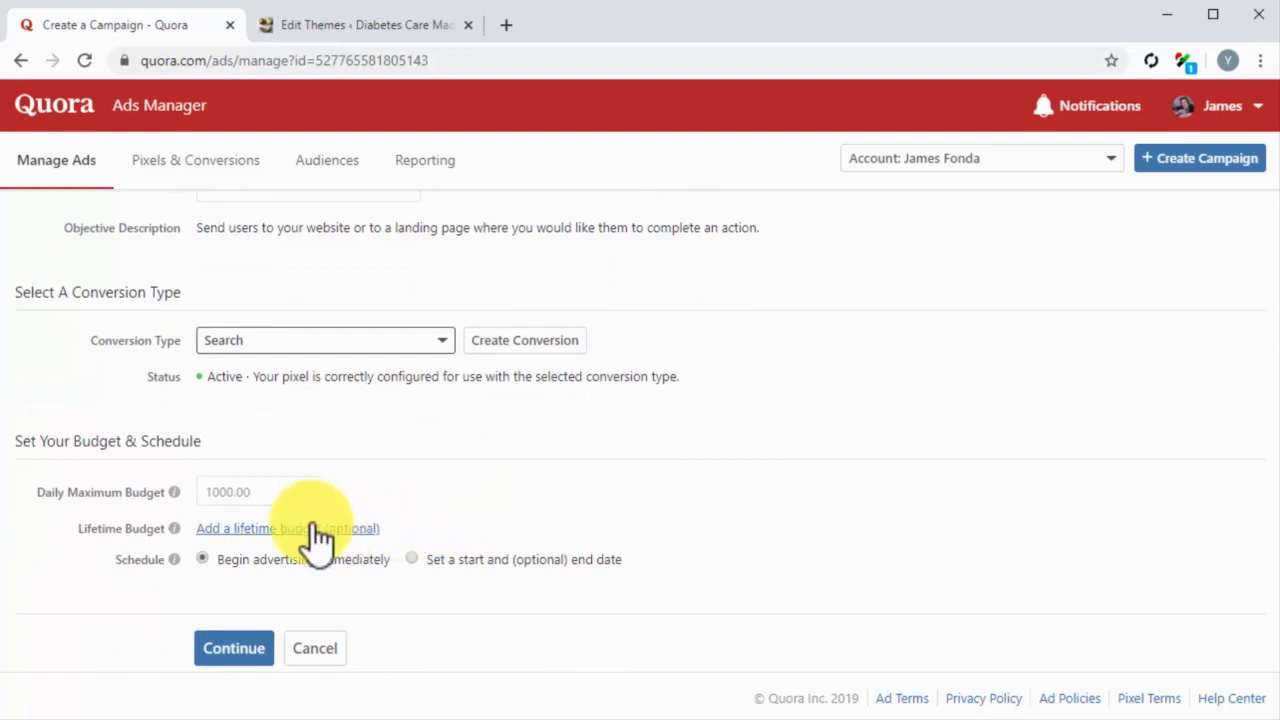
left_click(230, 495)
type("25")
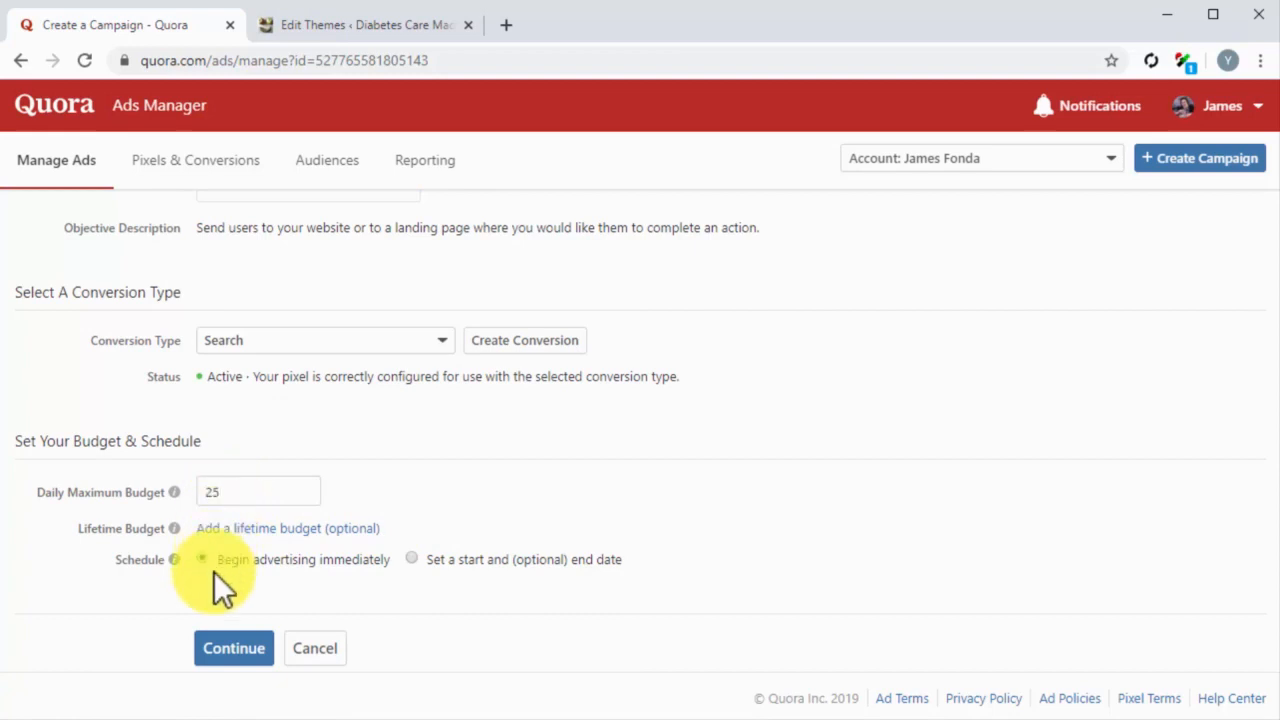
left_click(205, 560)
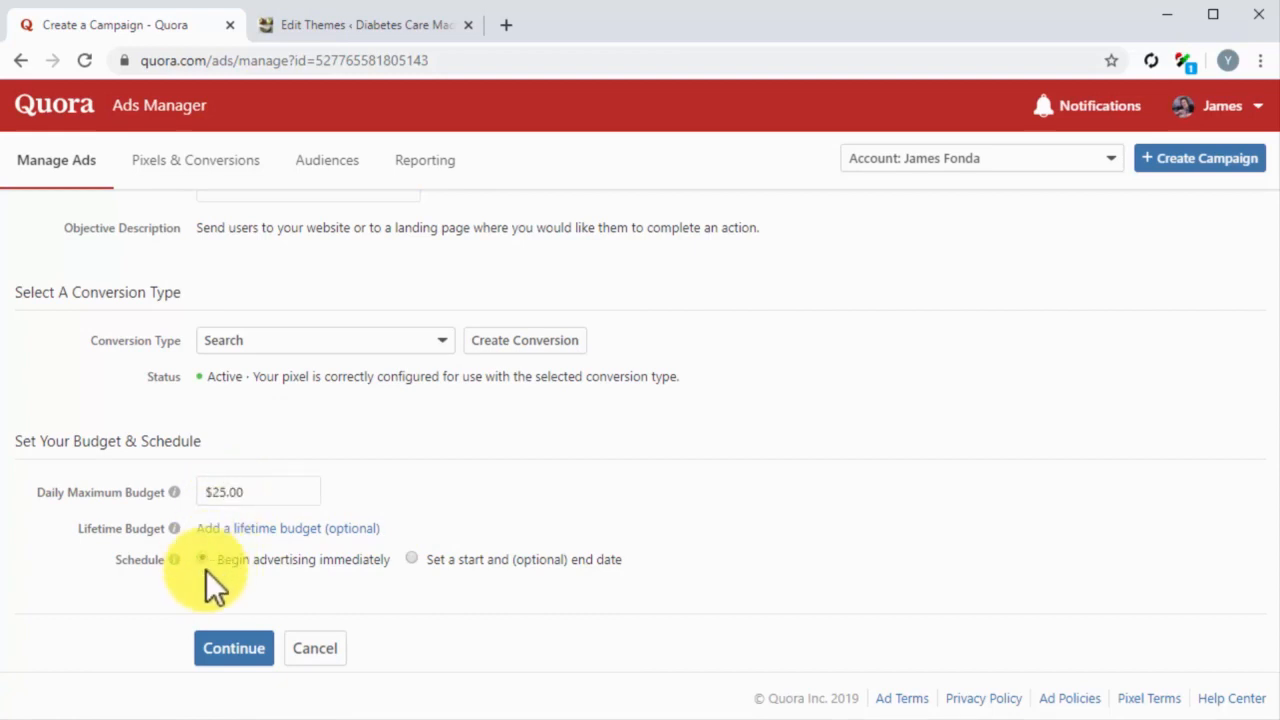
left_click(260, 652)
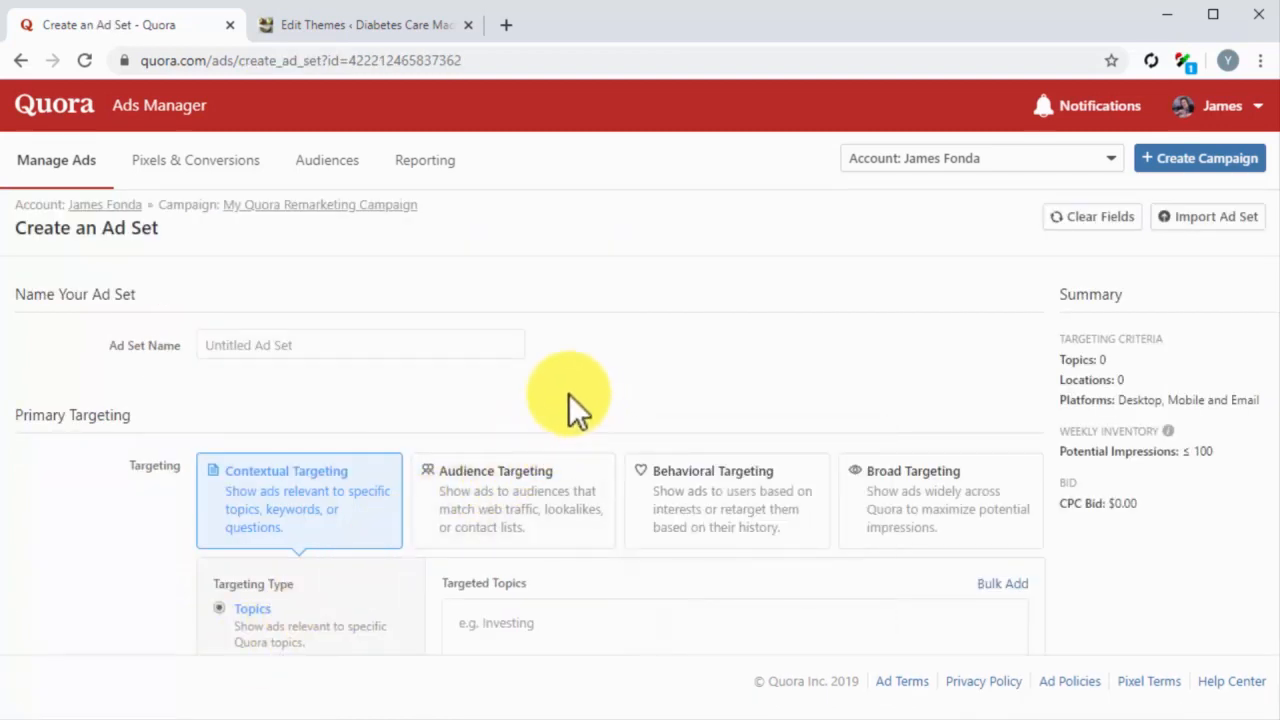
Step: Name the ad set "My Remarketing Ad Set" and target the United States as its location
left_click(460, 345)
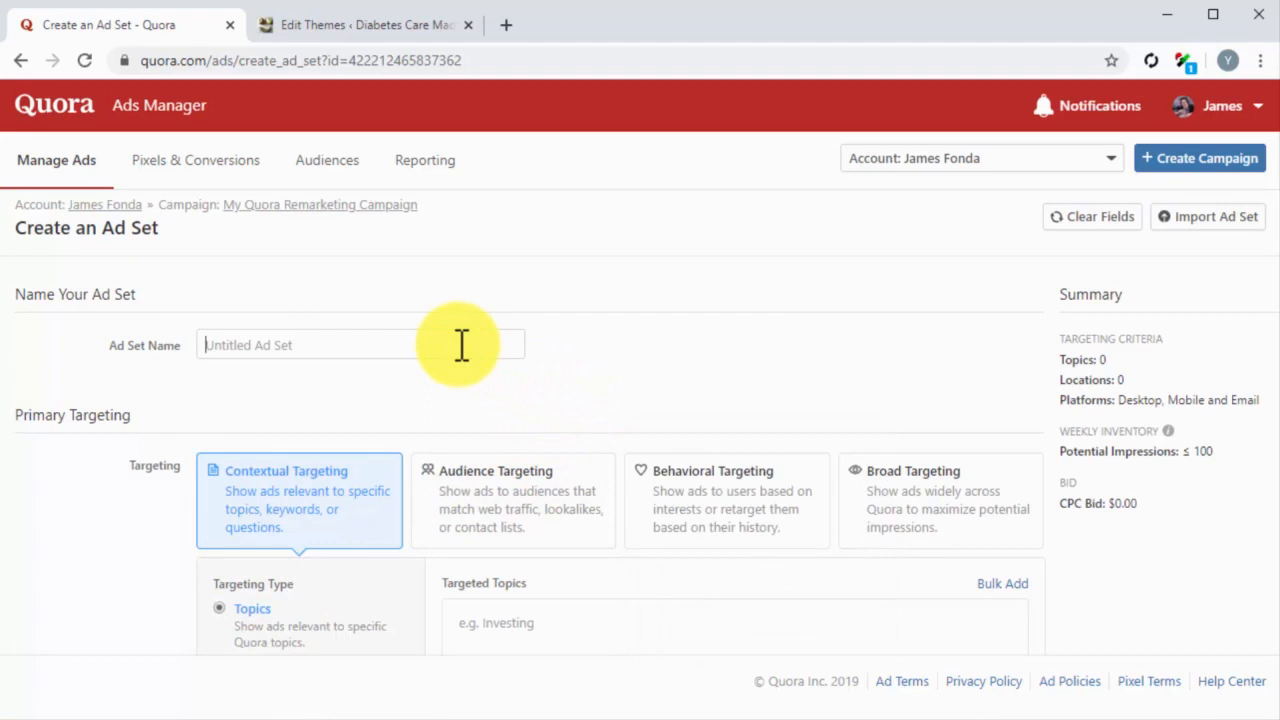
type("My Remarketing Ad Set")
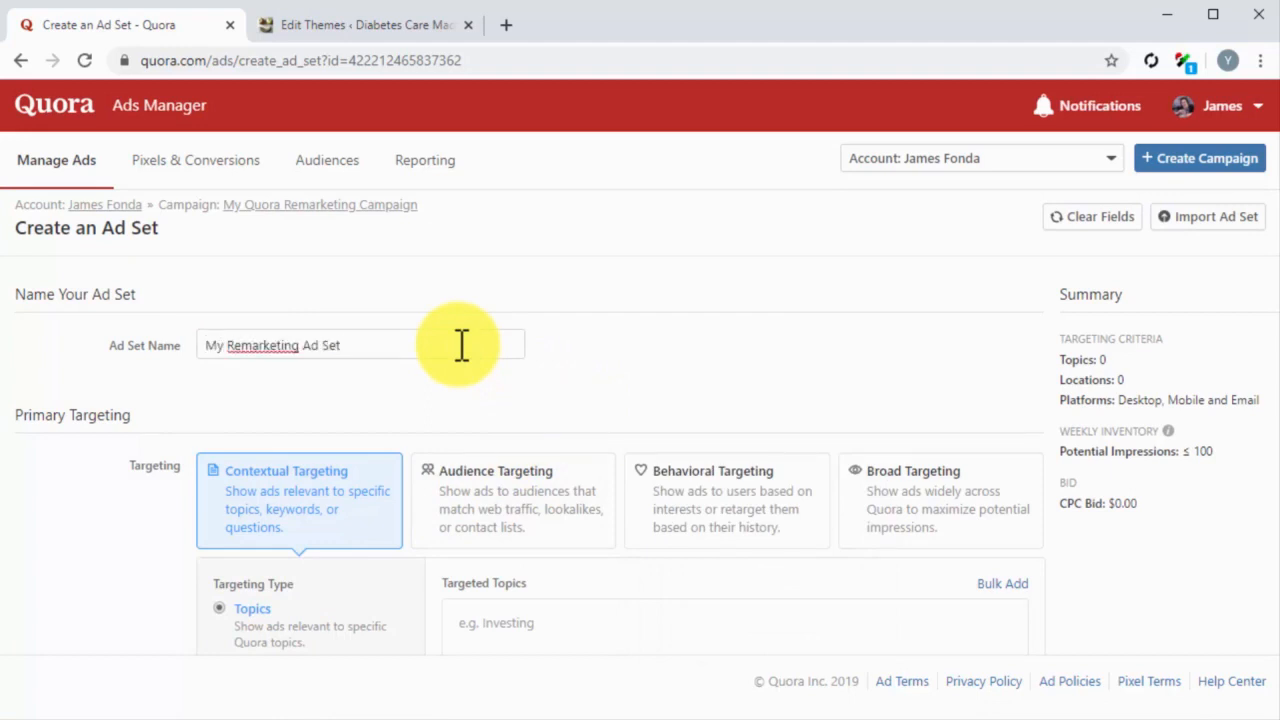
scroll(461, 345, "down", 1)
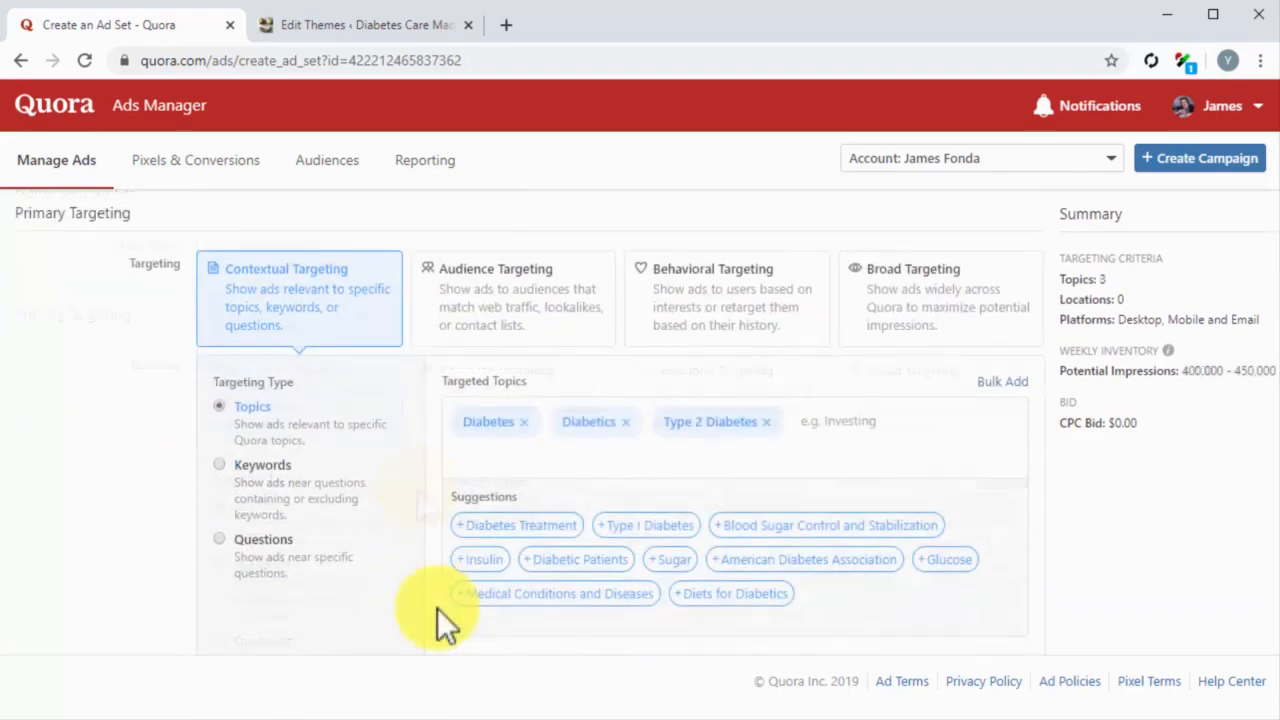
scroll(437, 608, "down", 3)
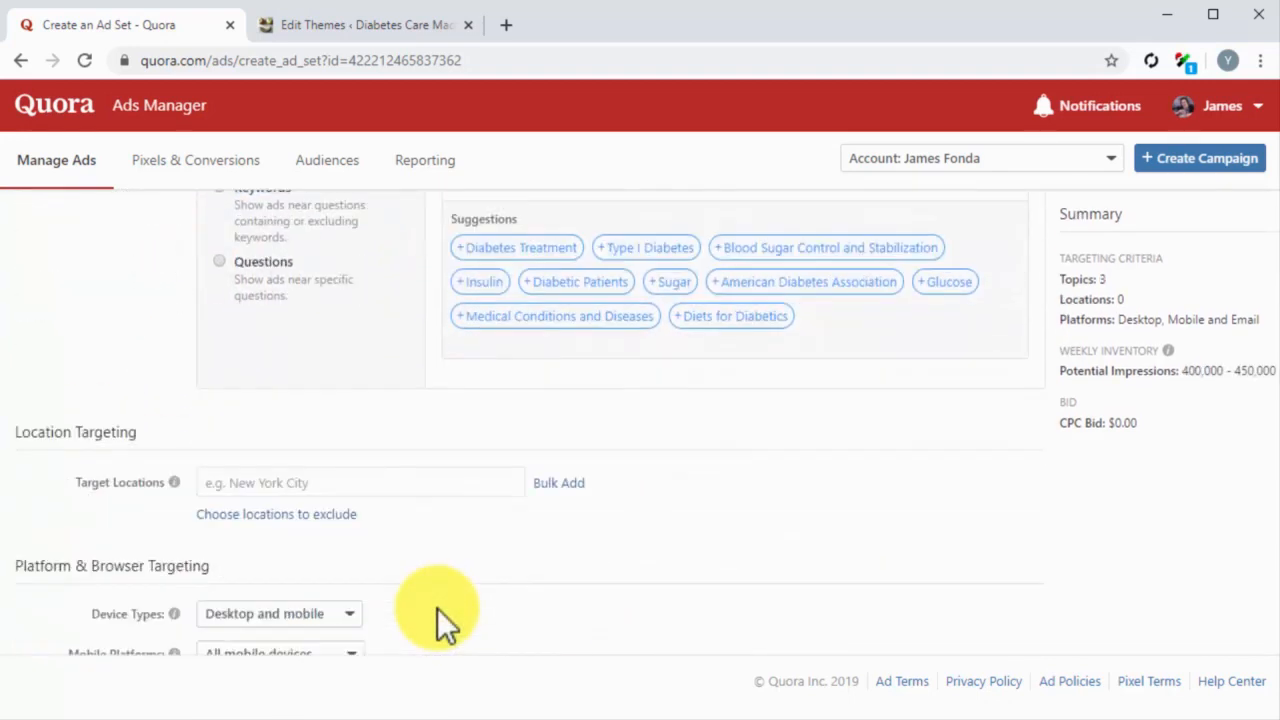
left_click(345, 465)
left_click(346, 488)
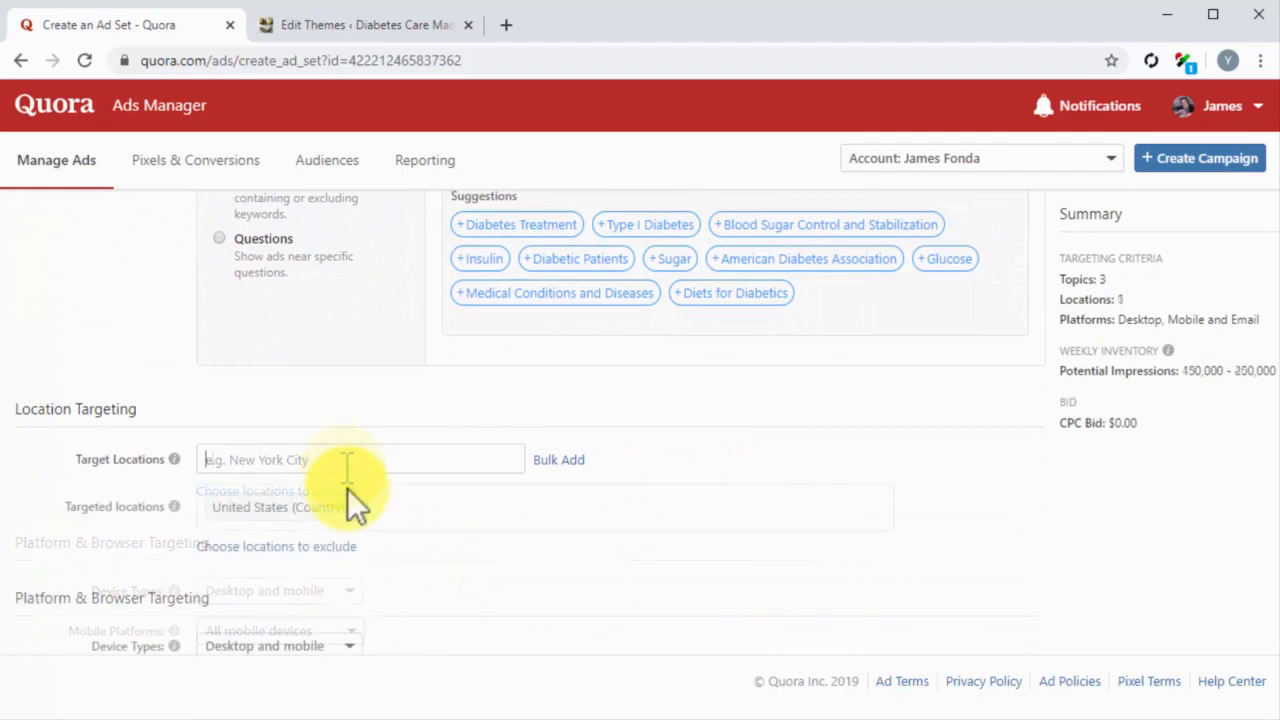
Step: Set the ad set's platform targeting to desktop and mobile devices, all mobile devices and all desktop browsers
scroll(413, 560, "down", 3)
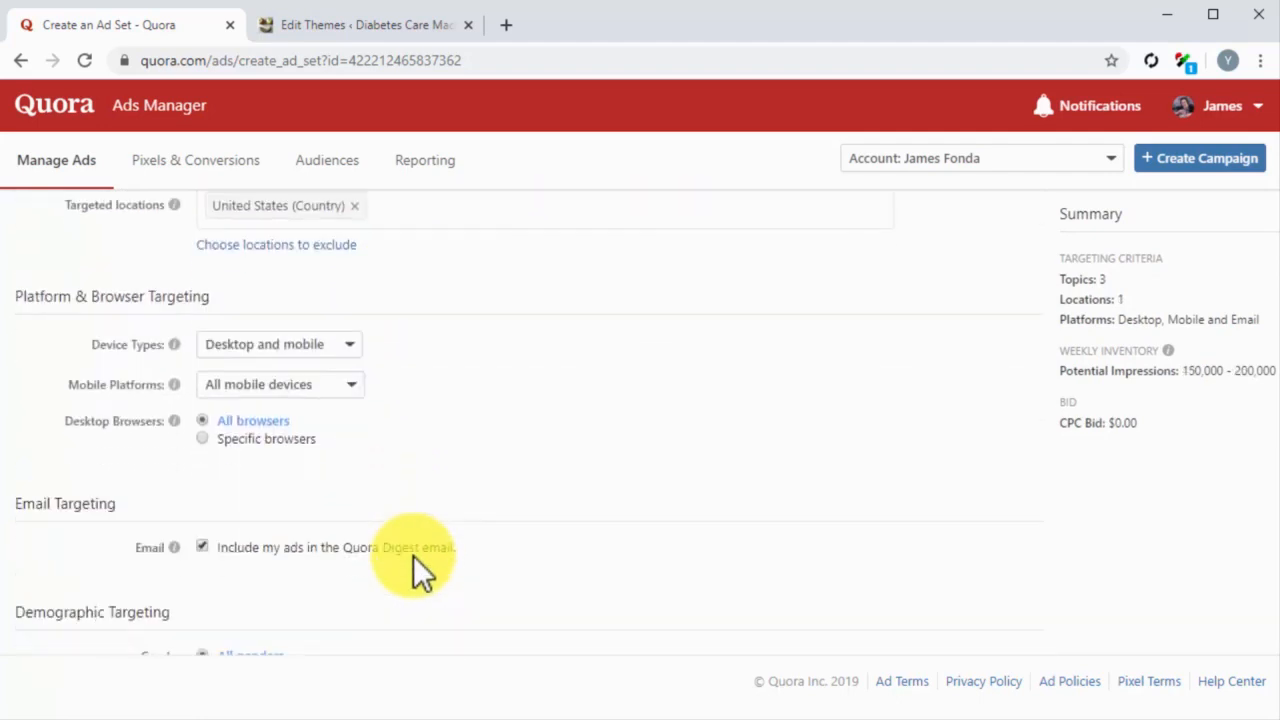
left_click(335, 348)
left_click(323, 368)
left_click(310, 384)
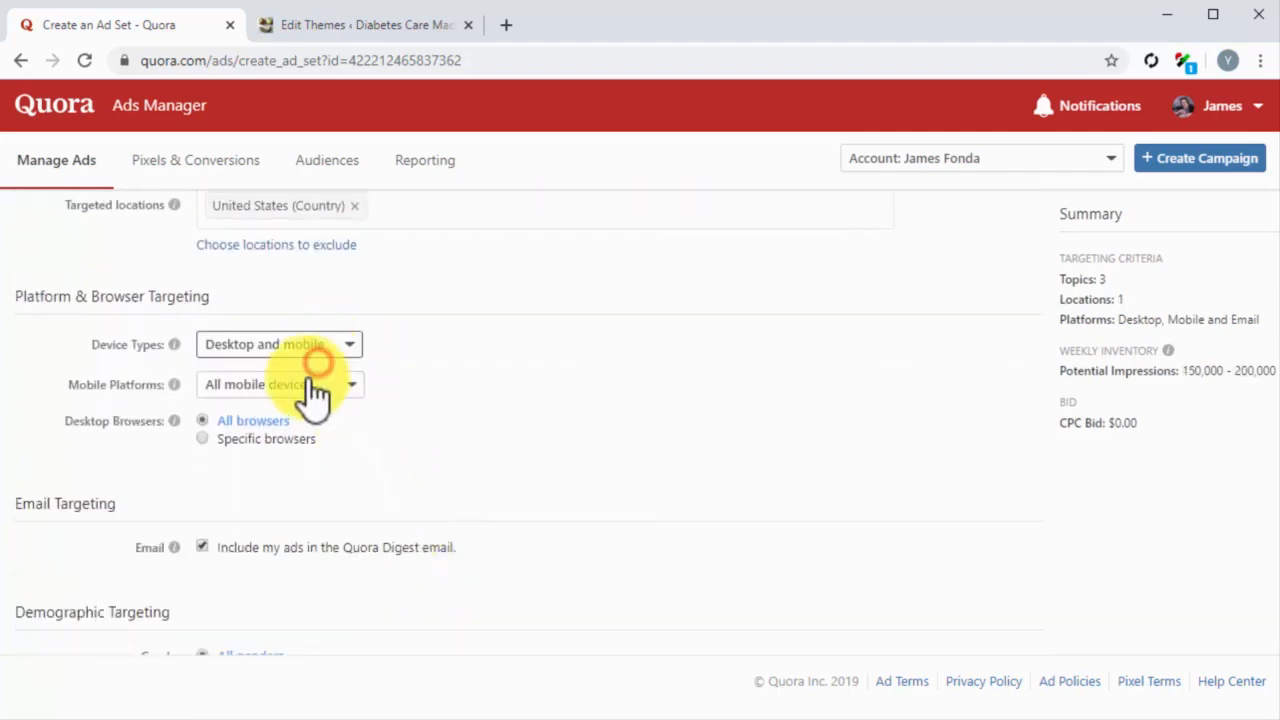
left_click(213, 430)
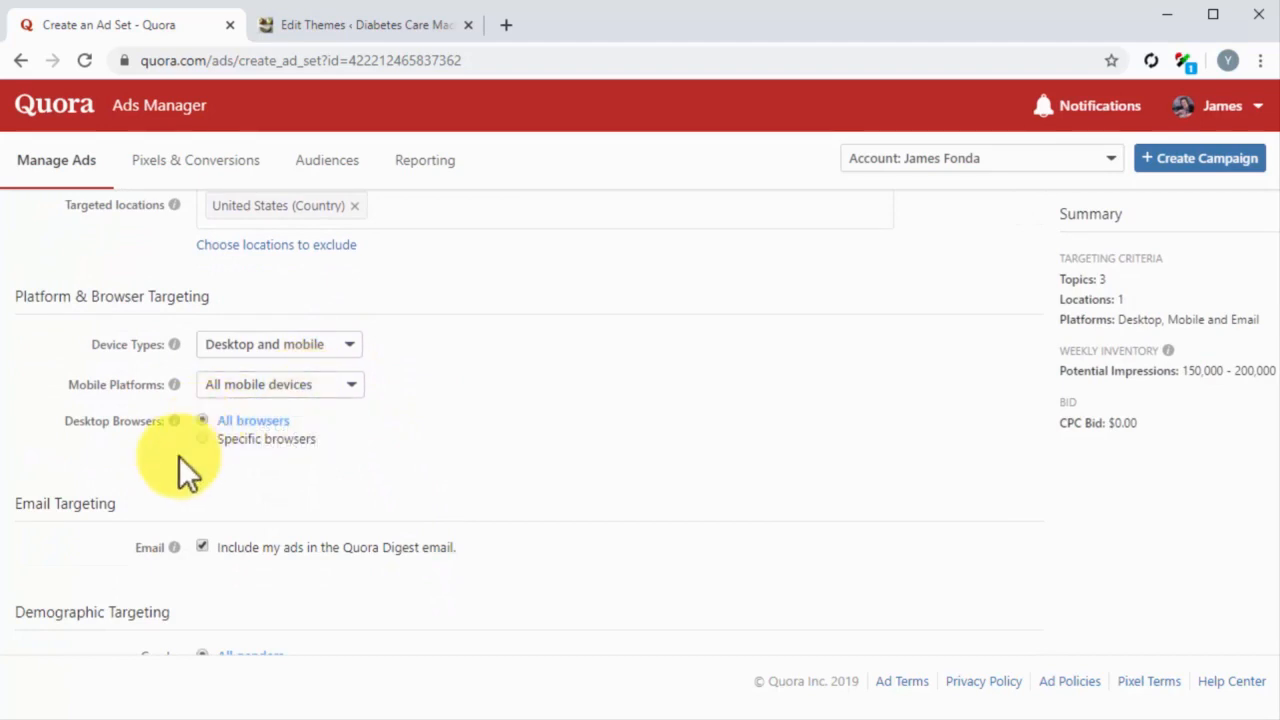
Step: Optimize ad delivery for 'Search' conversions with a target cost per action of 0.50, and continue to ad creation
scroll(165, 477, "down", 1)
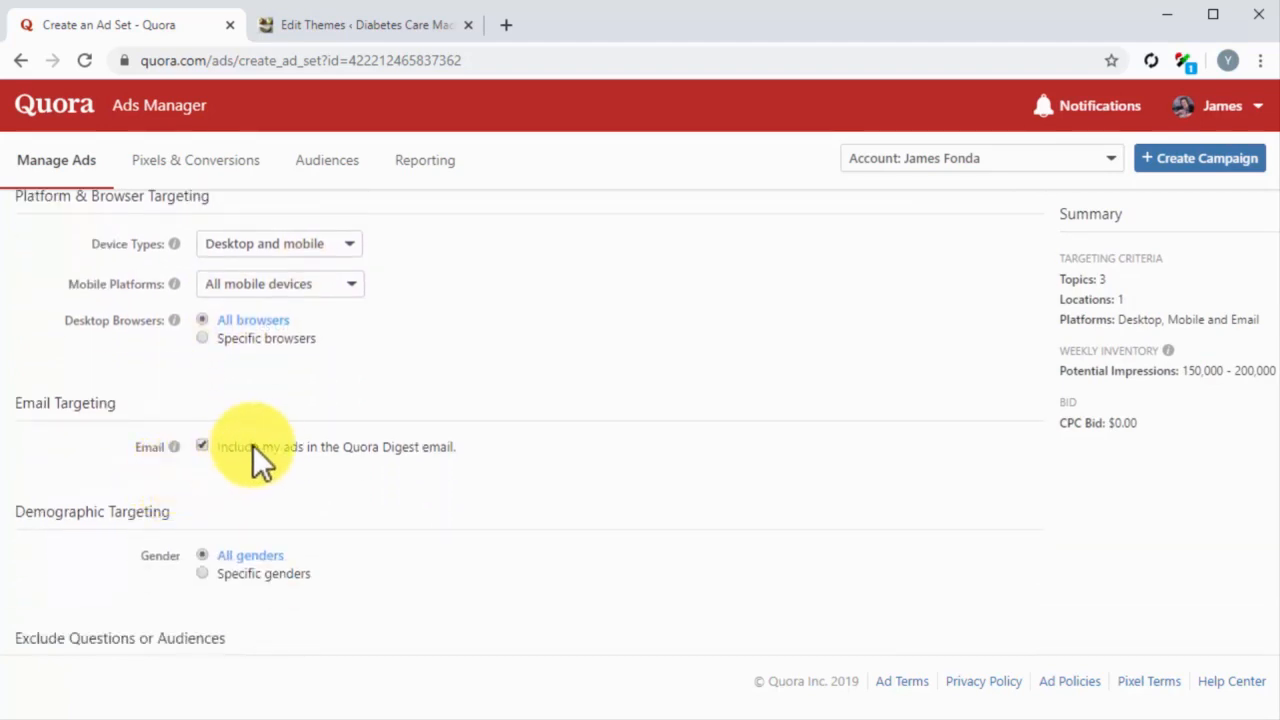
scroll(240, 495, "down", 2)
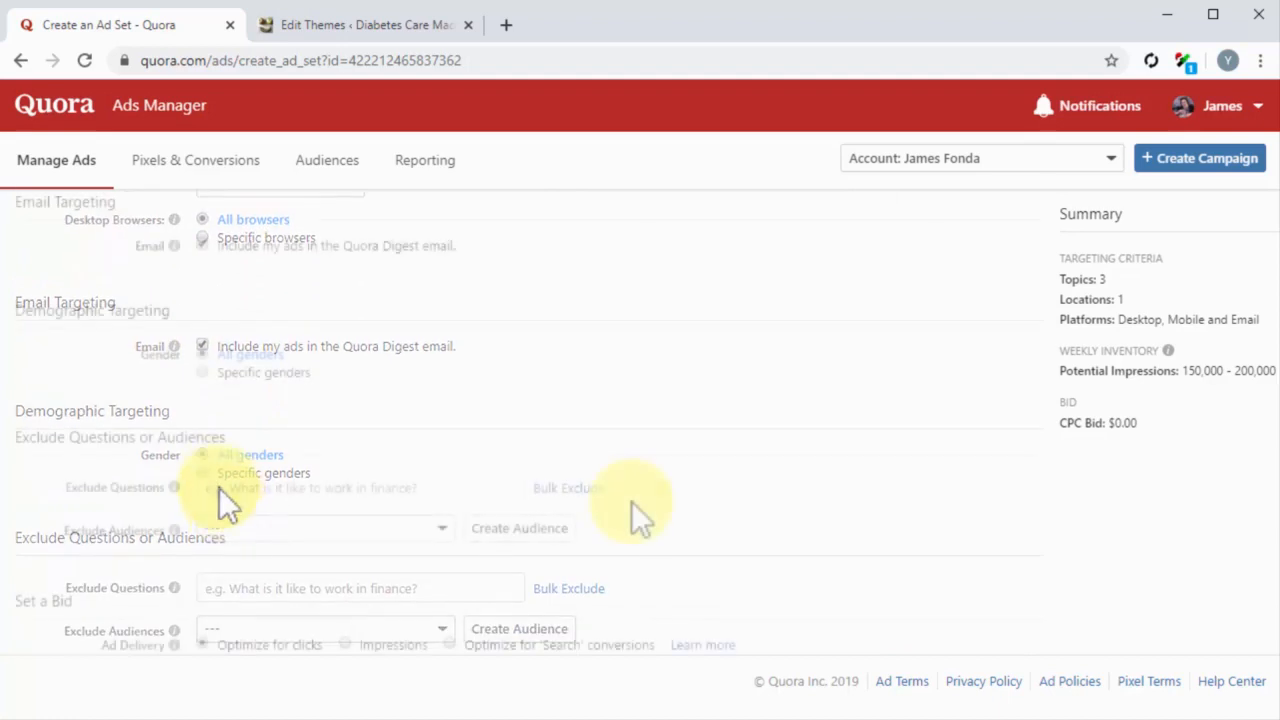
scroll(888, 540, "down", 2)
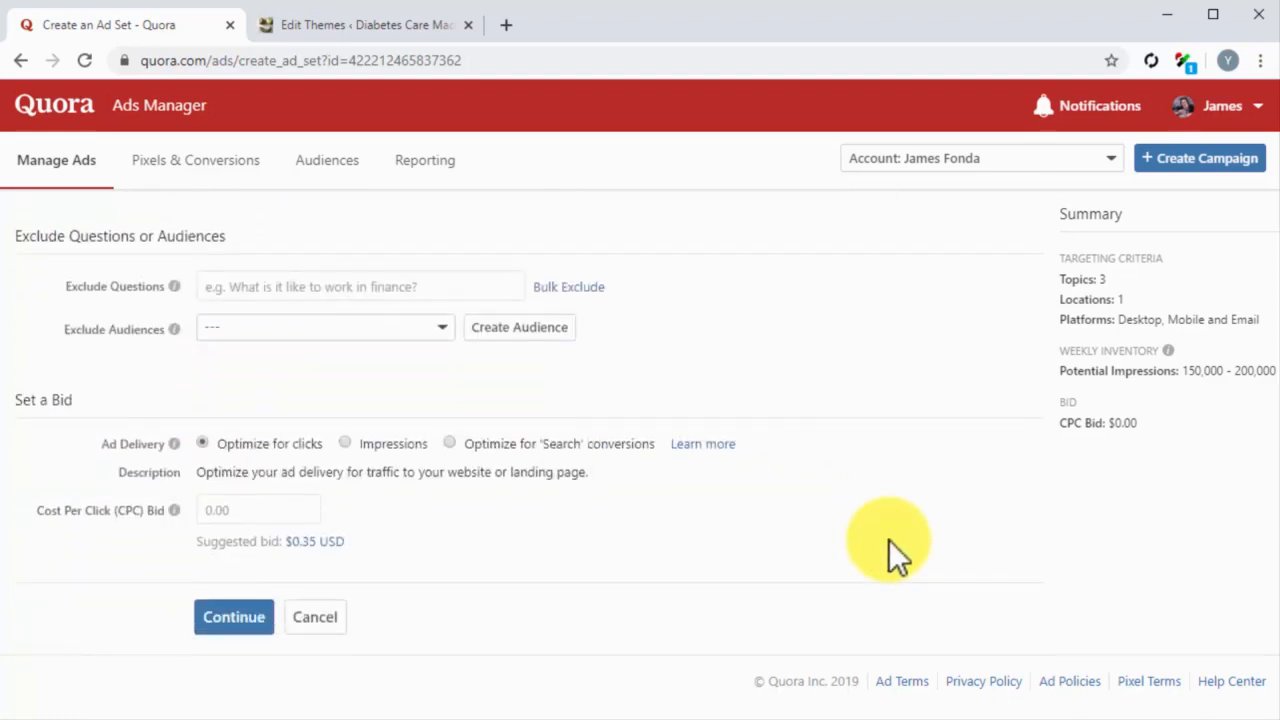
left_click(456, 445)
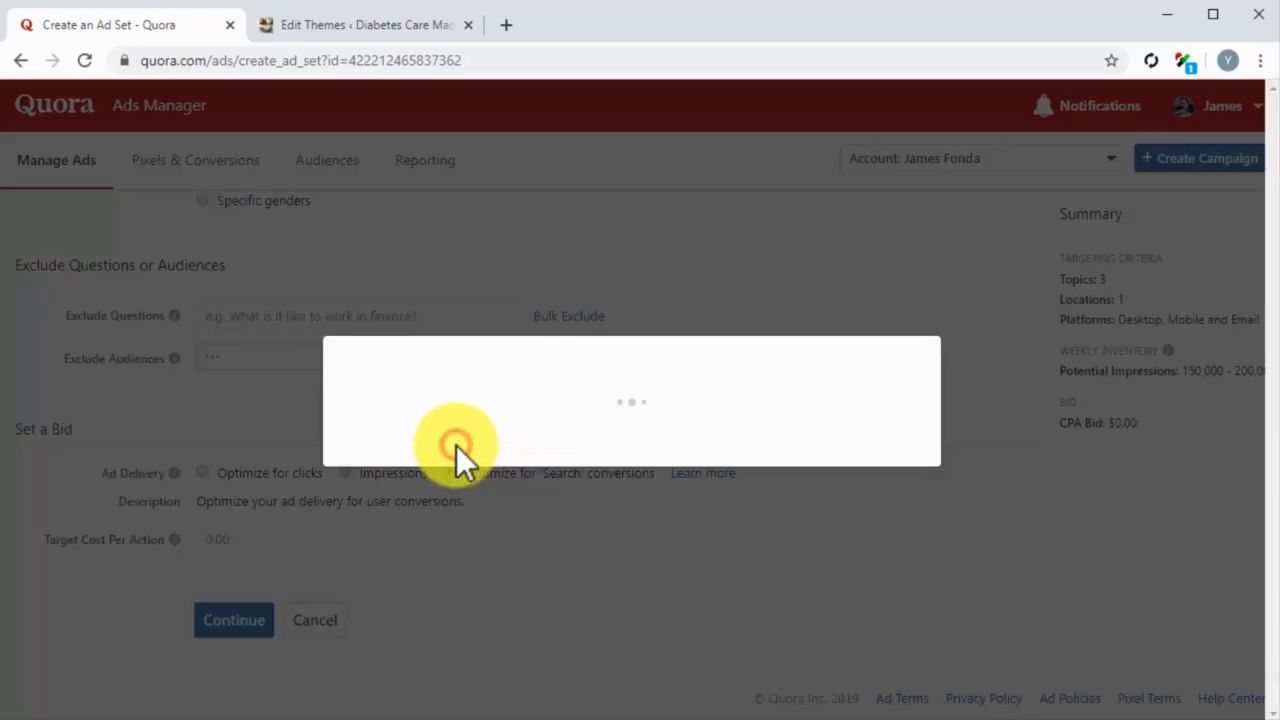
left_click(476, 520)
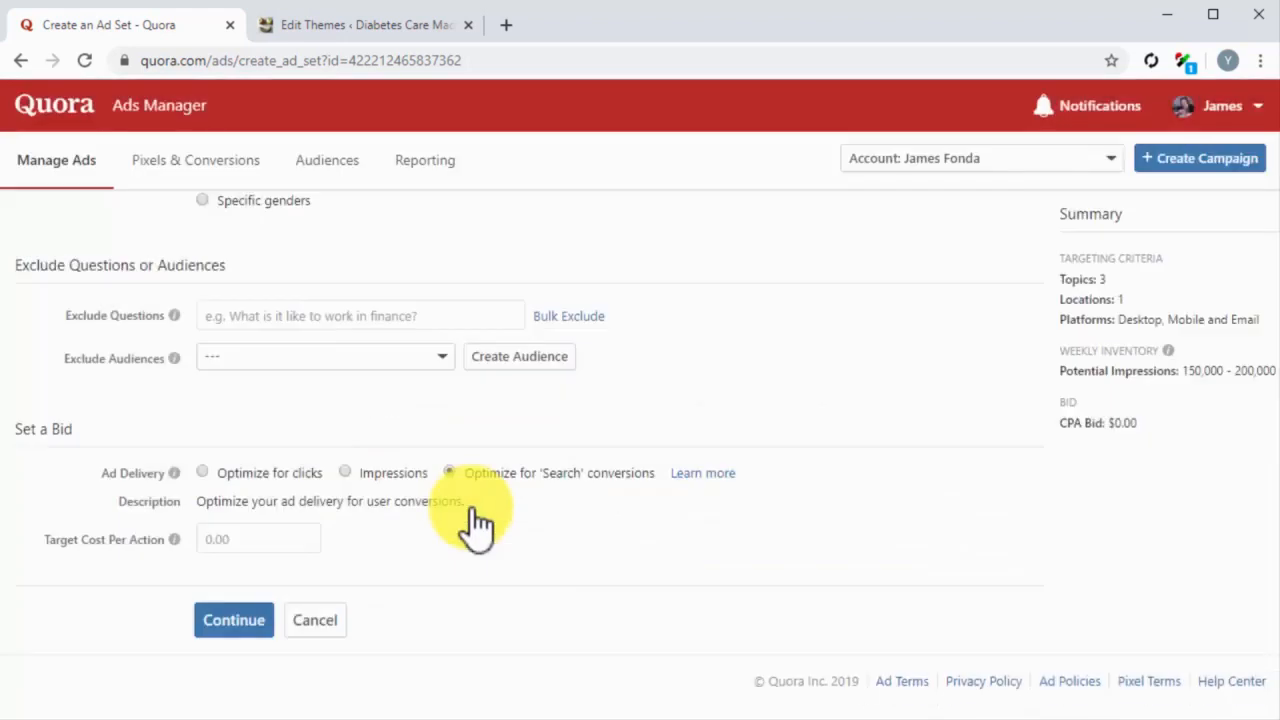
left_click(300, 540)
type("0.50")
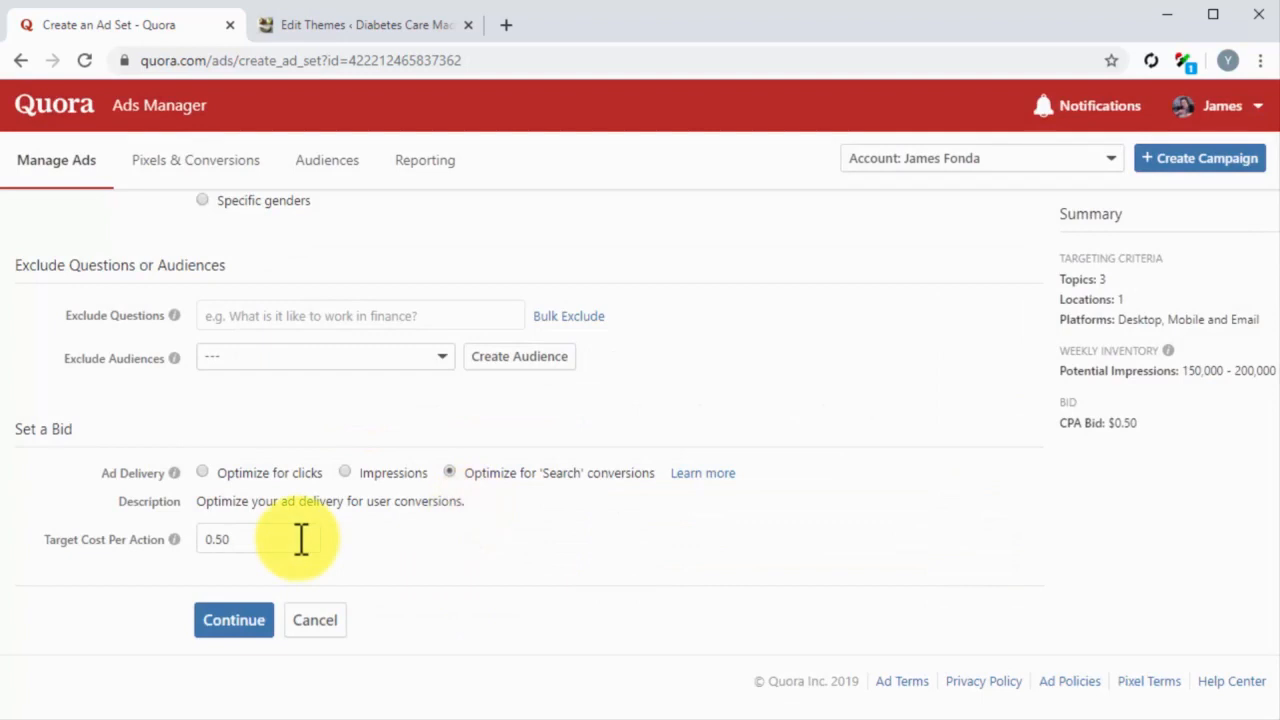
left_click(256, 625)
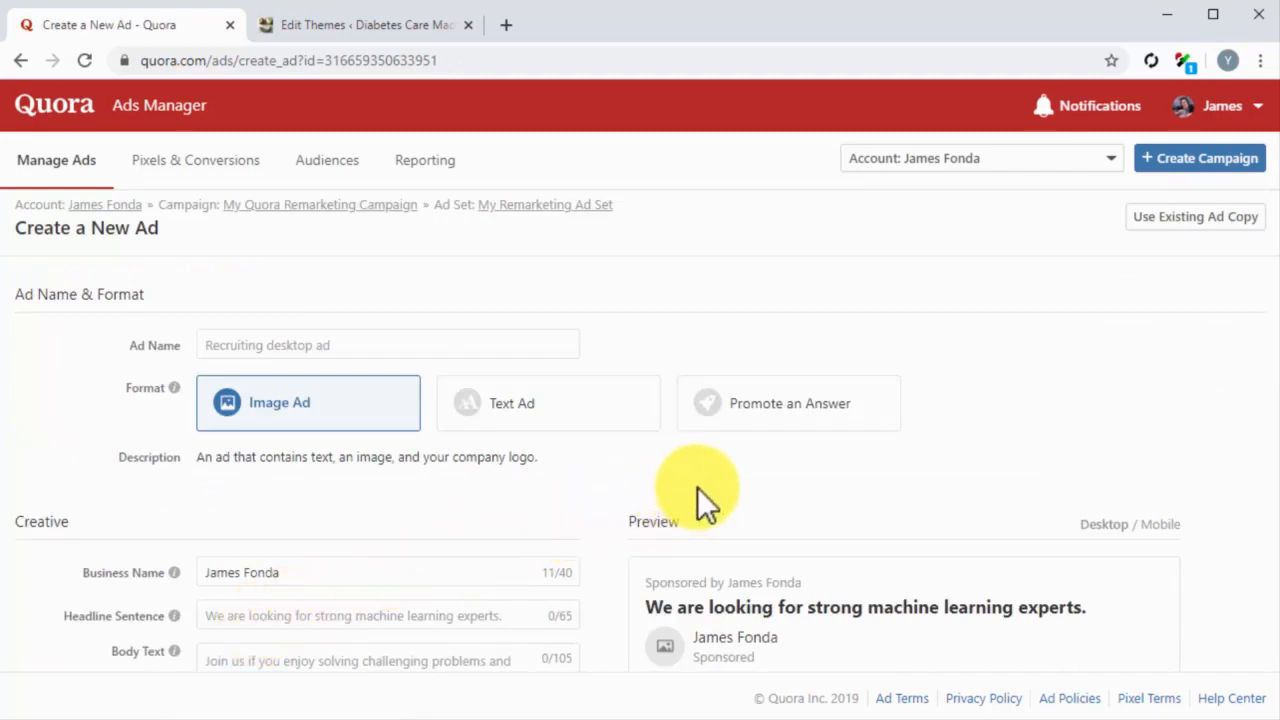
Step: Name the ad "My New Quora Remarketing Ad" and choose the Promote an Answer format
left_click(570, 348)
type("My New Quora Remarketing Ad")
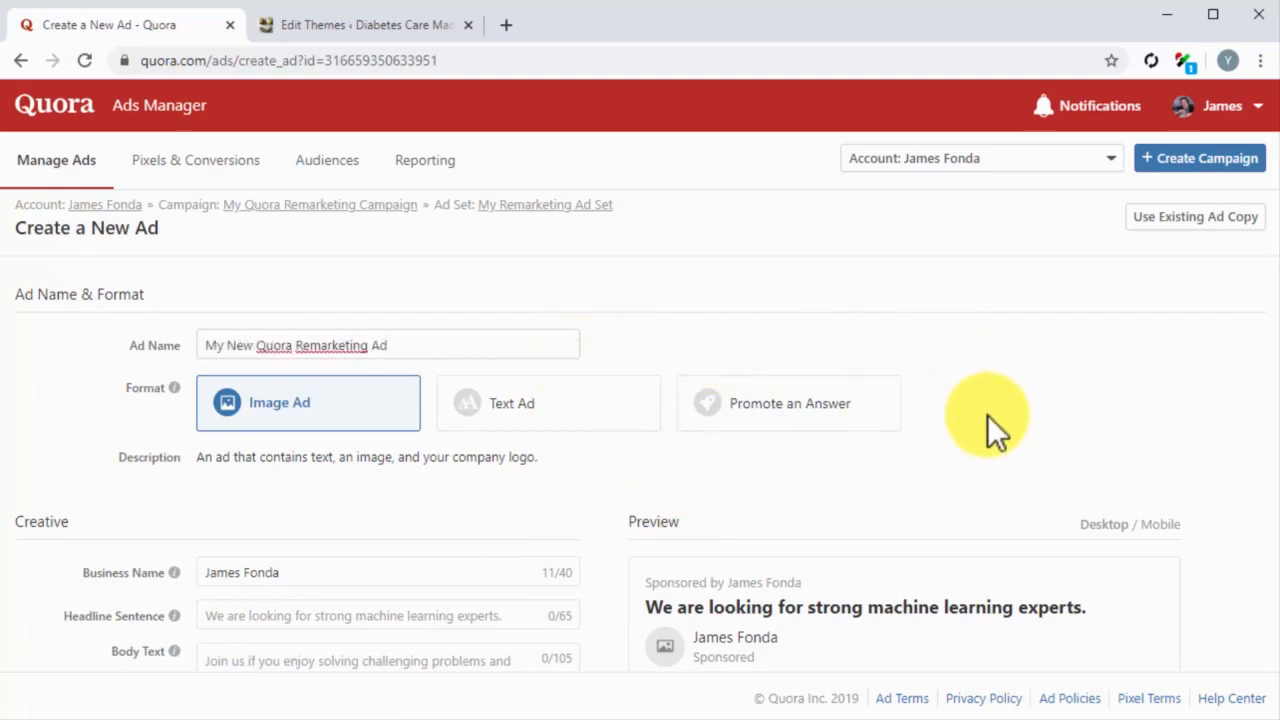
left_click(863, 415)
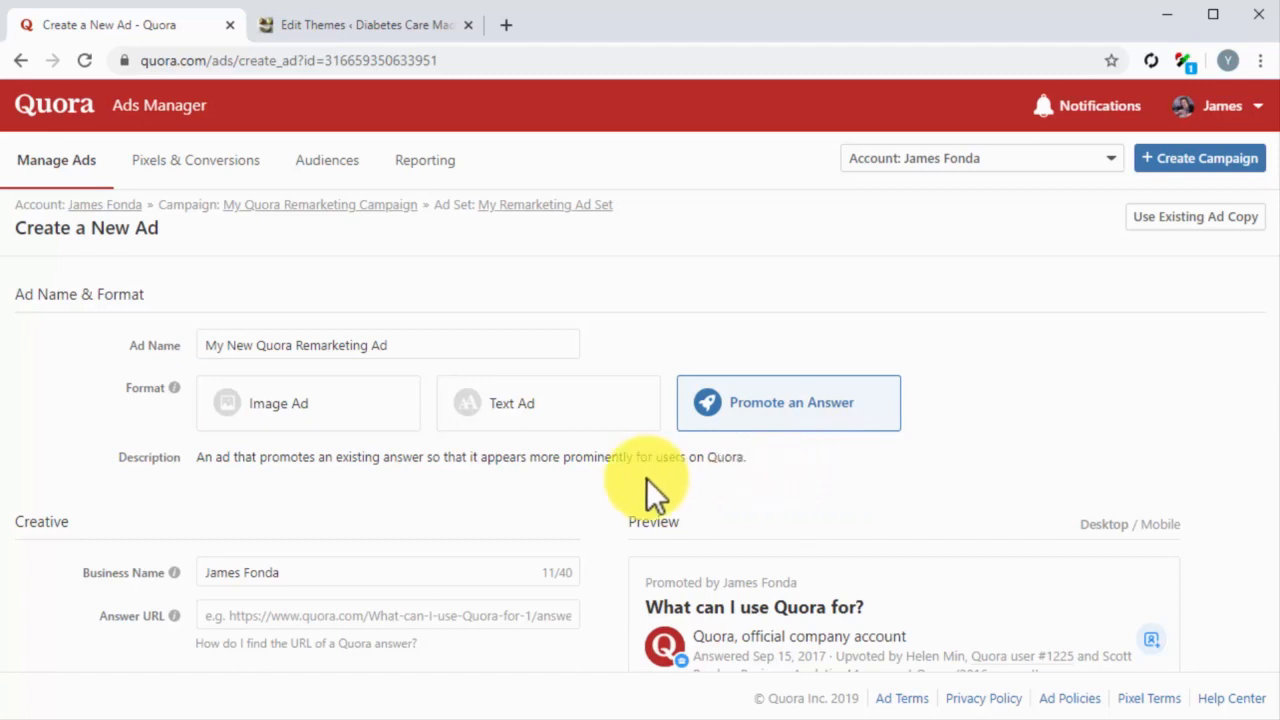
Step: Set the business name to "Diabetes Care Made Easy", enter the URL of the answer to "How do you stay healthy with Diabetes?", and continue
scroll(610, 479, "down", 2)
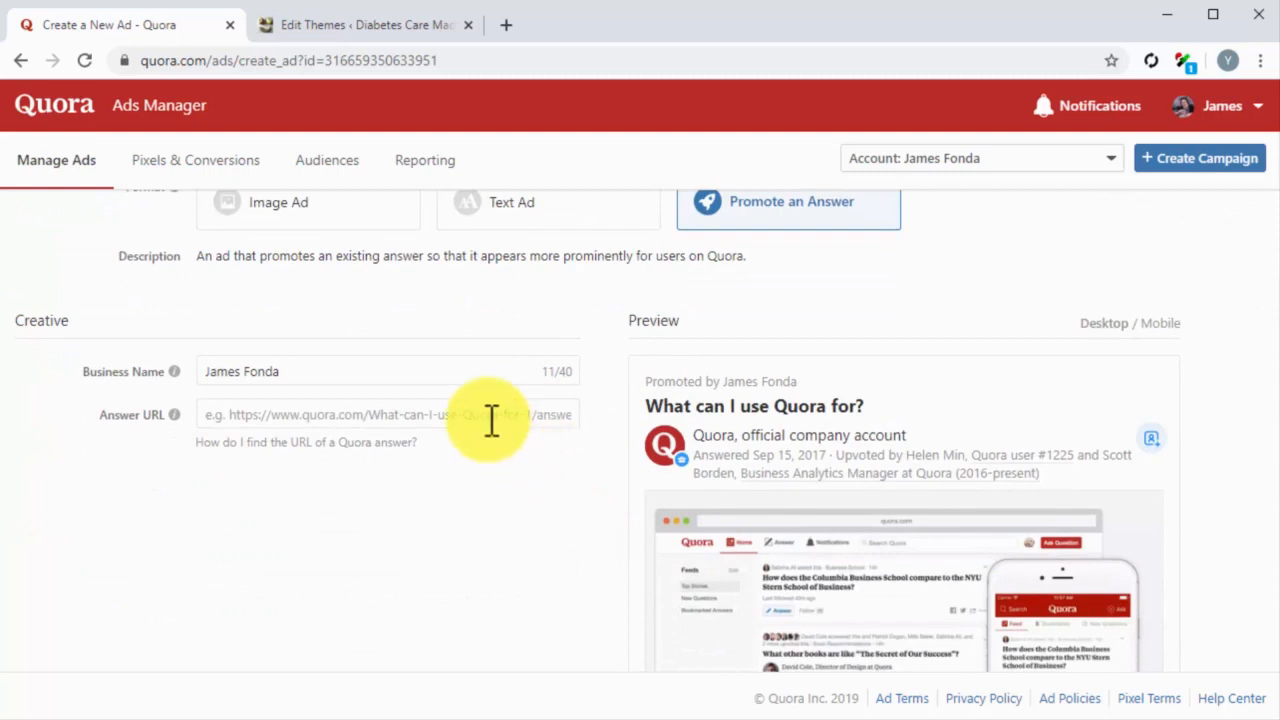
left_click(436, 384)
key("ctrl+a")
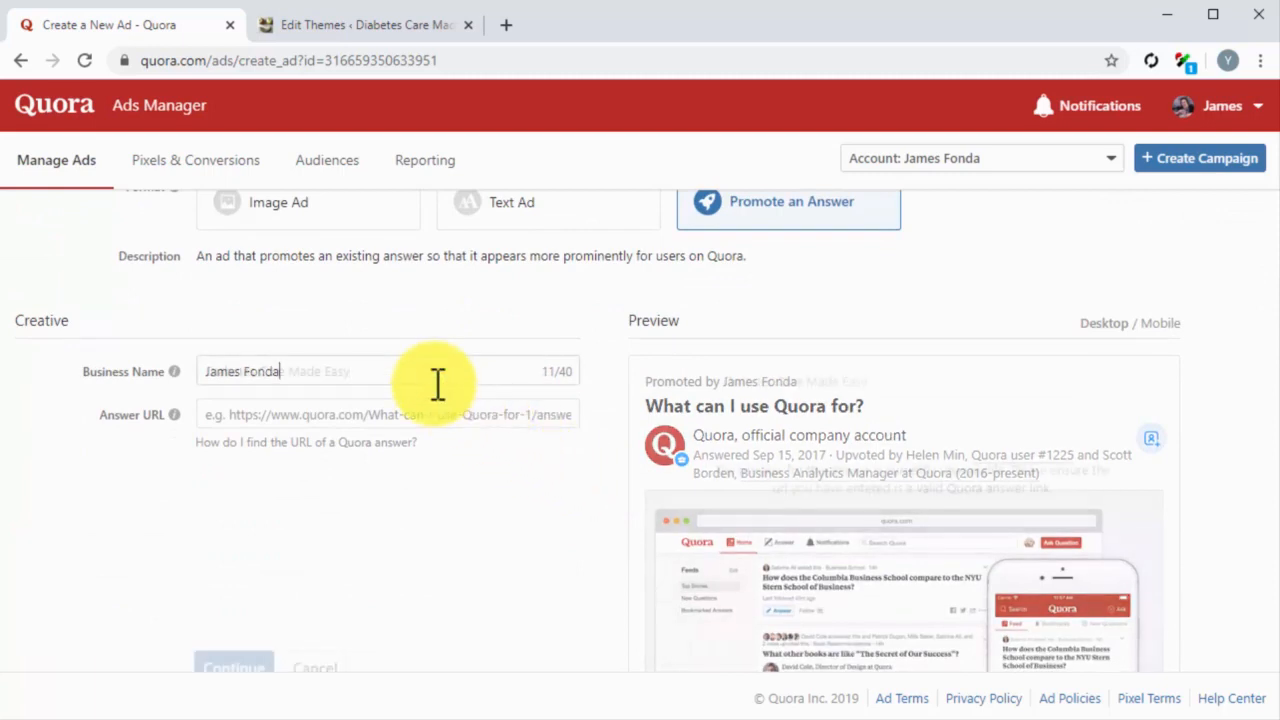
type("Diabetes Care Made Easy")
left_click(444, 414)
key("ctrl+v")
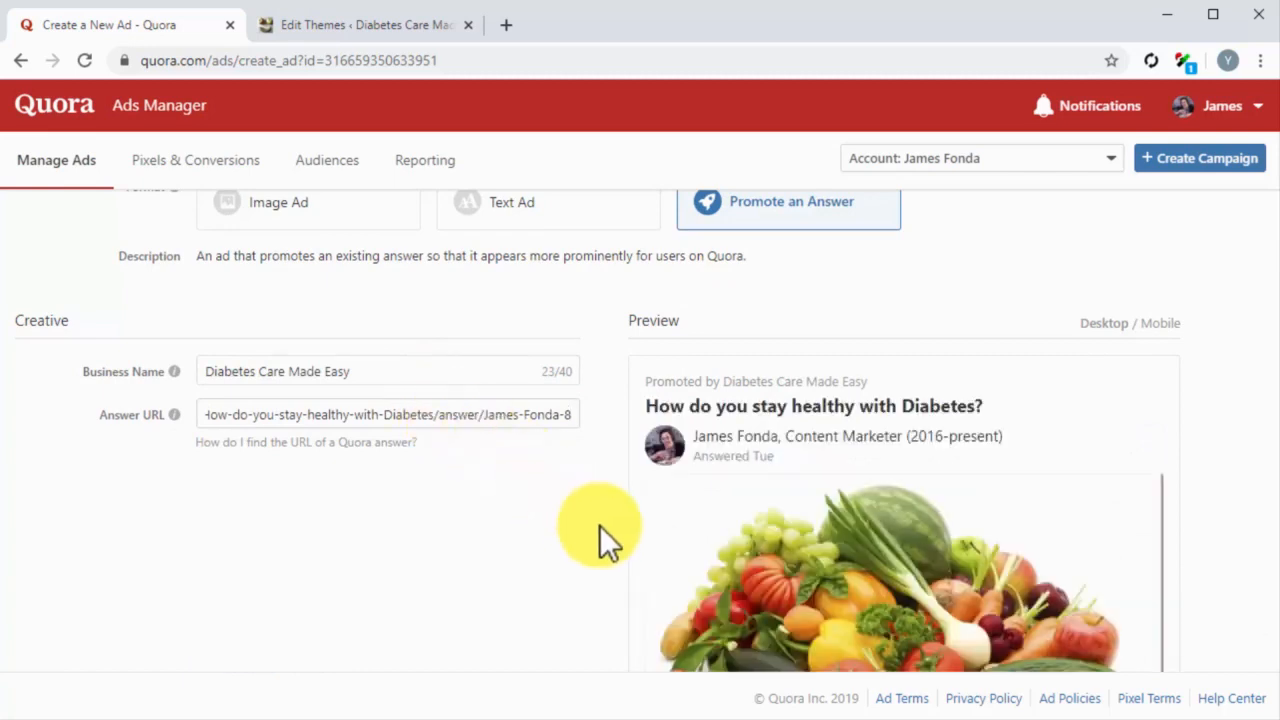
scroll(599, 525, "down", 3)
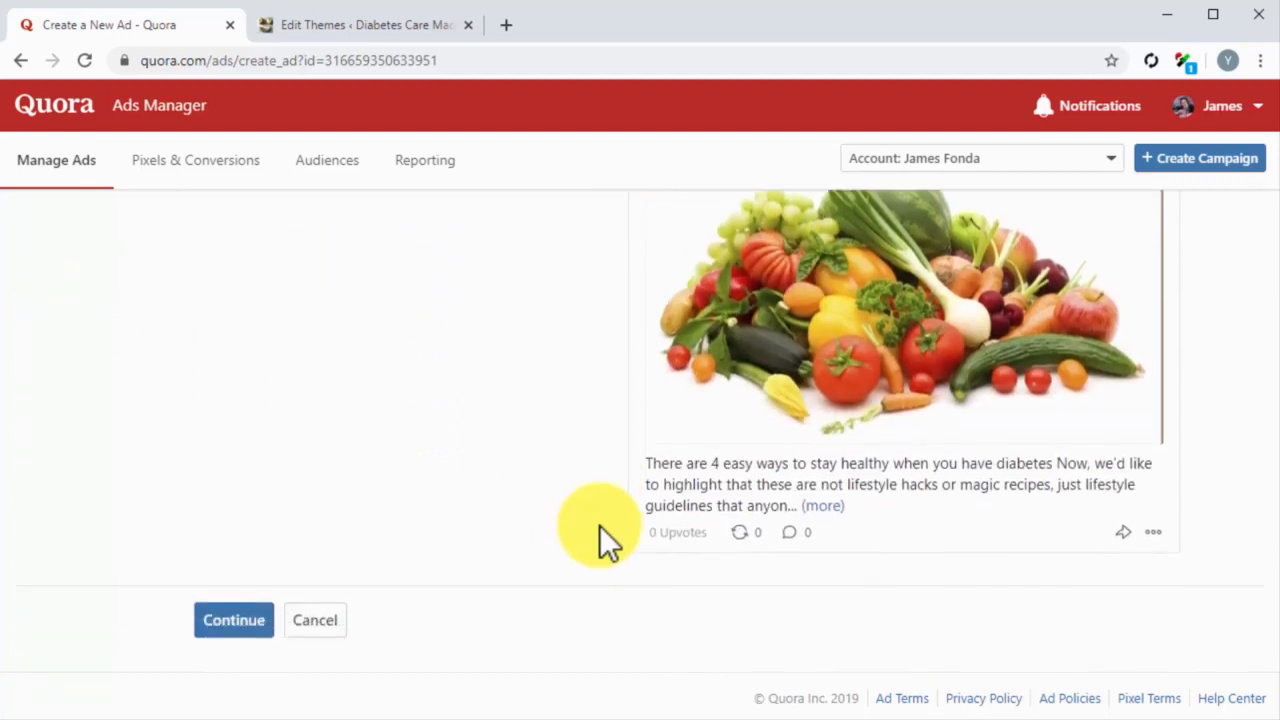
left_click(248, 622)
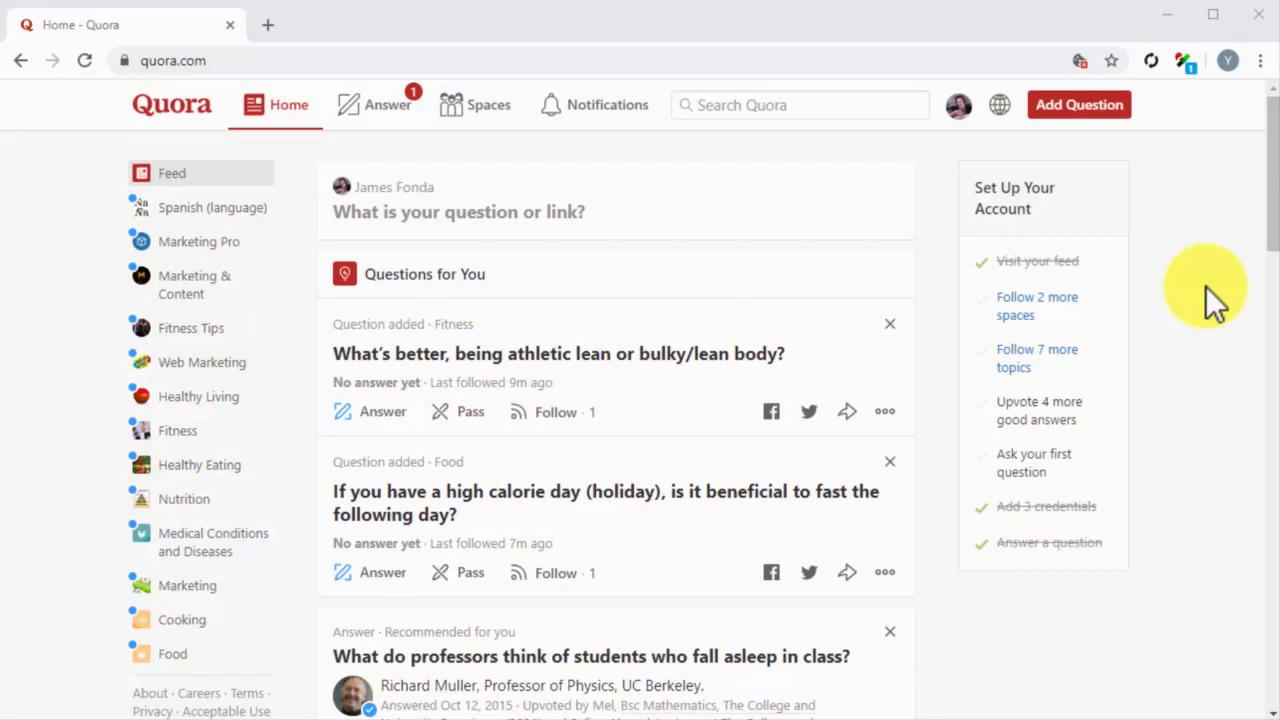
Step: Connect a Twitter account in the Quora account settings and authorize Quora to access it
left_click(965, 106)
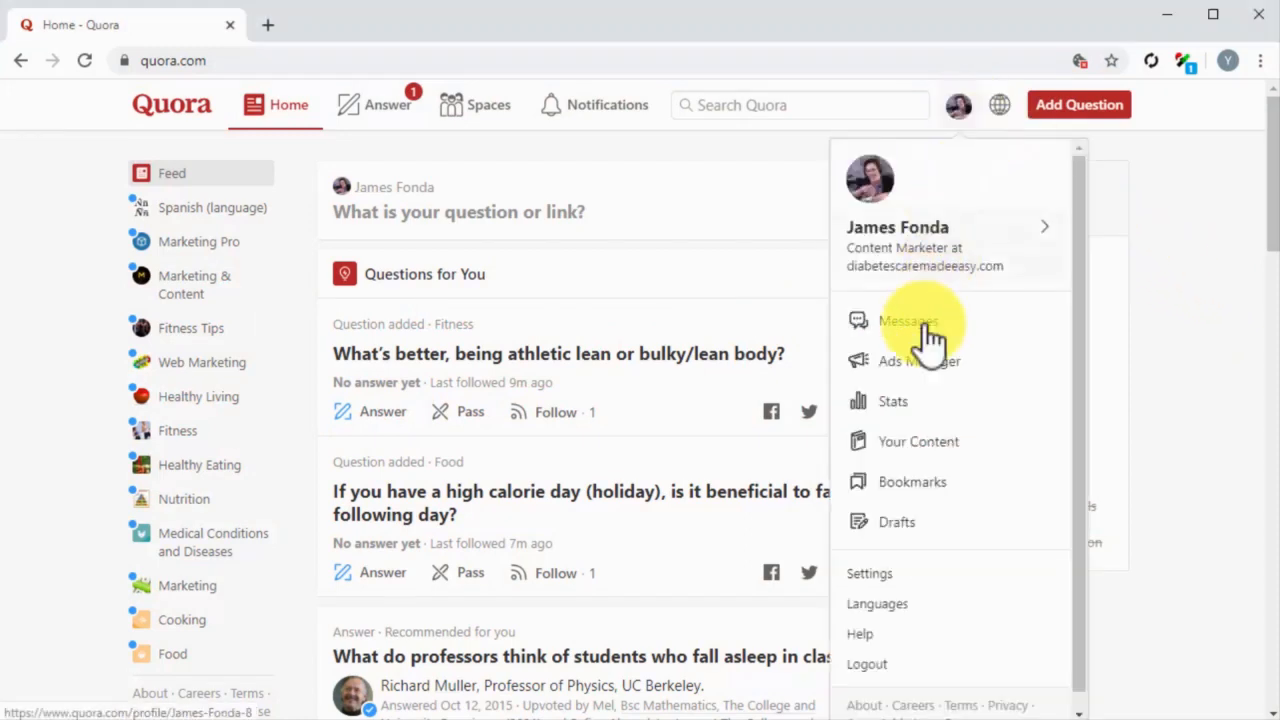
left_click(862, 572)
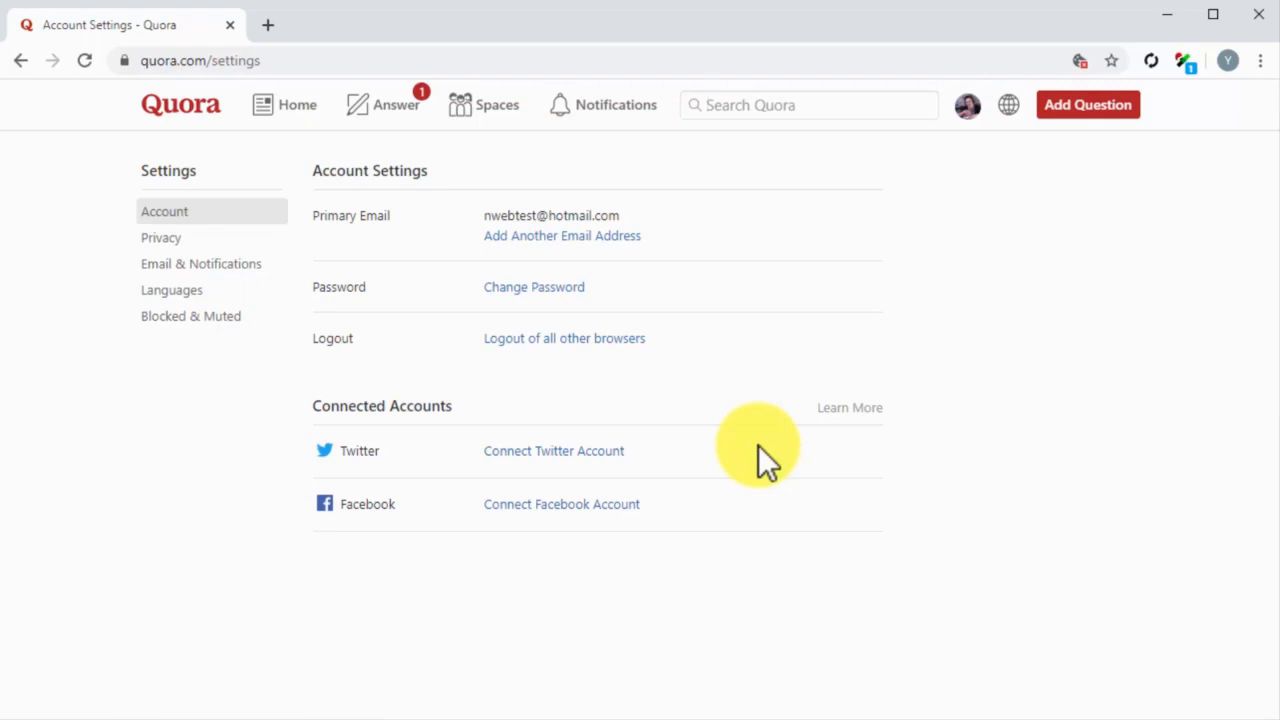
left_click(594, 450)
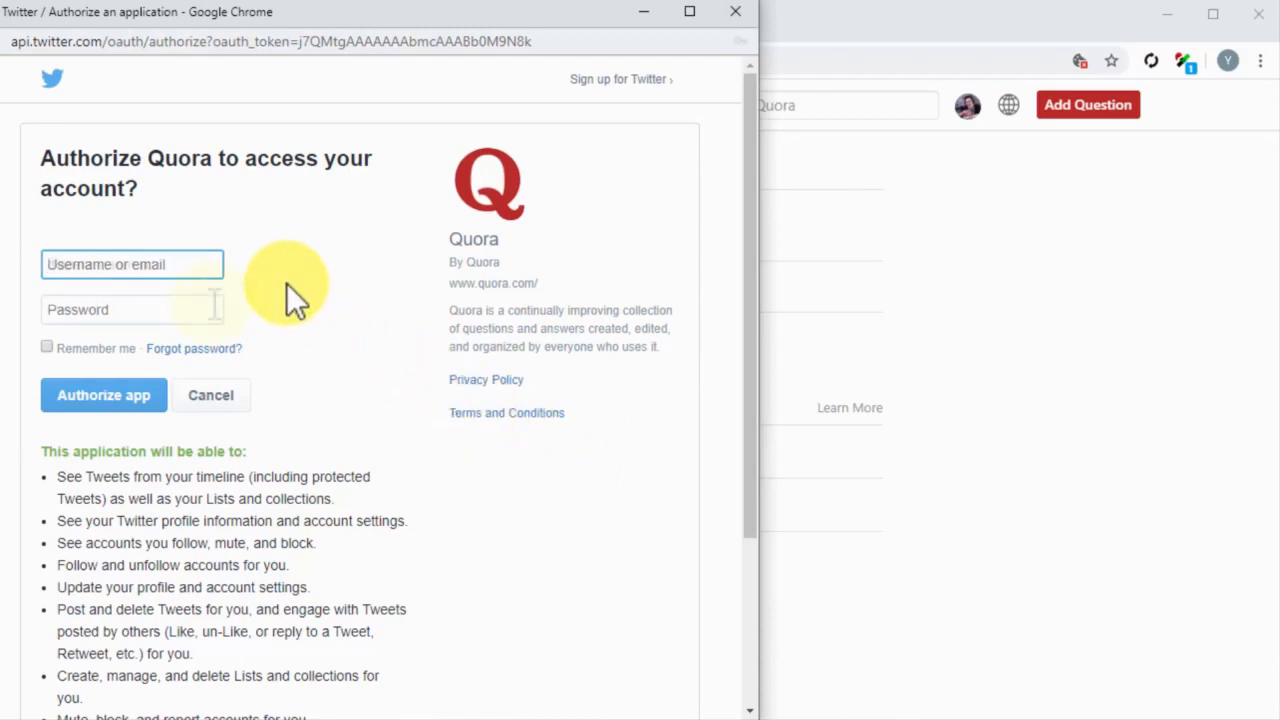
left_click(160, 384)
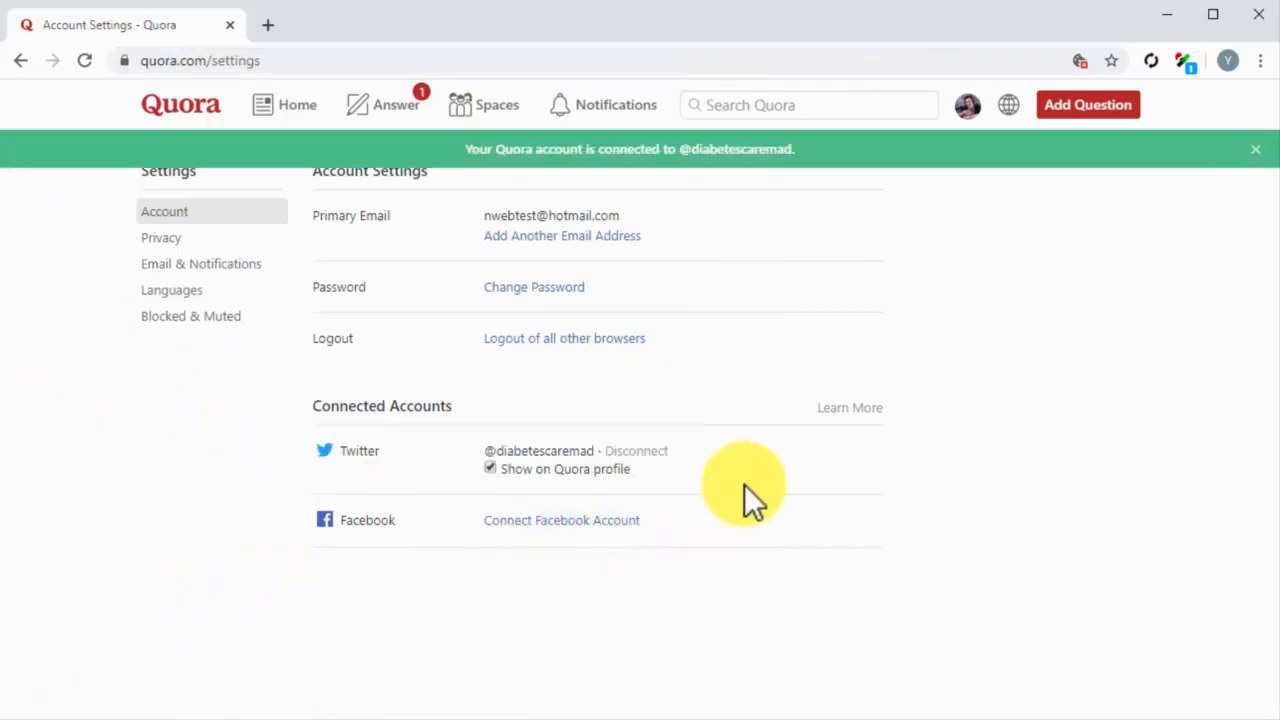
Step: Connect a Facebook account to Quora by entering the Facebook account password and approving the login
left_click(621, 519)
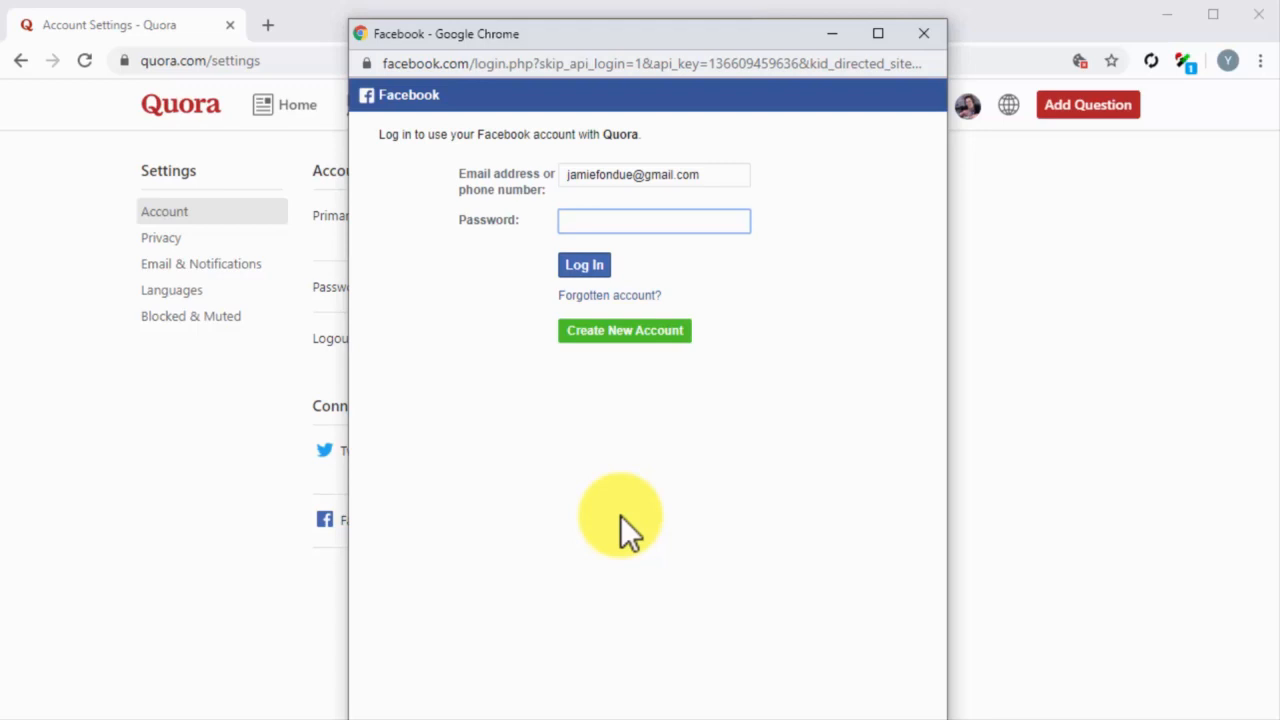
type("********")
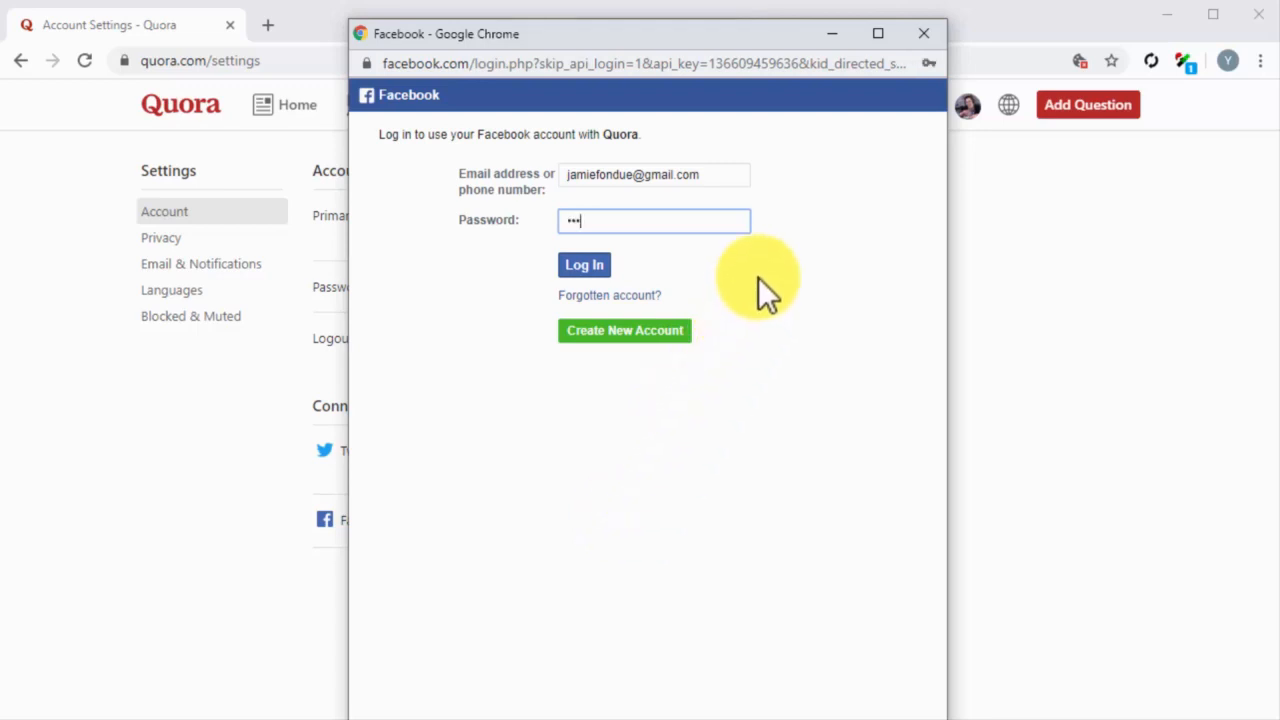
left_click(600, 266)
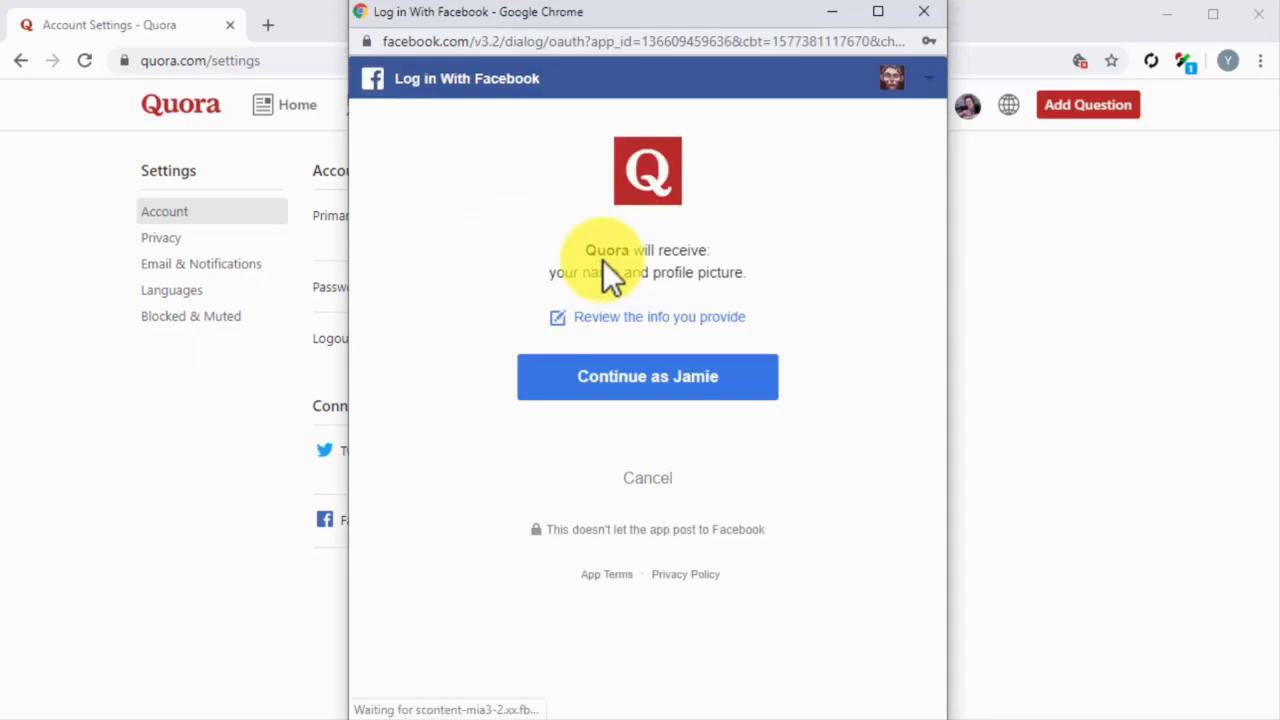
left_click(664, 386)
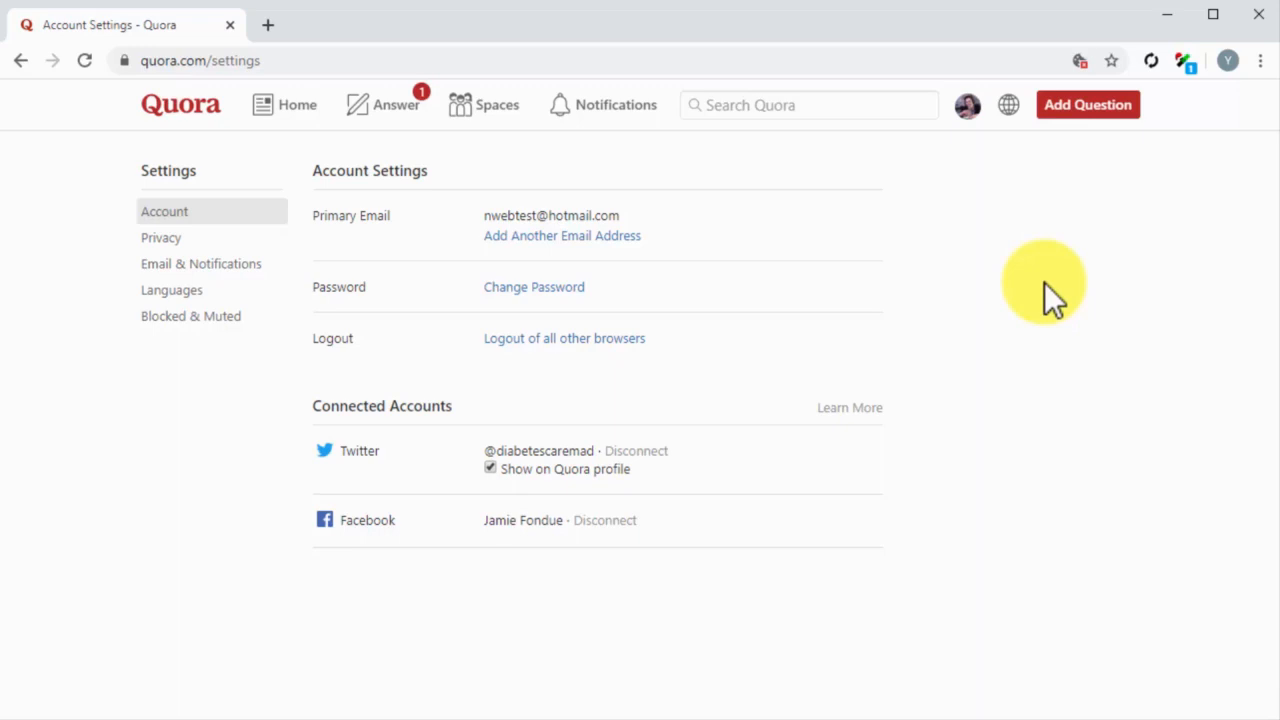
Step: Open the published answer to "How do you stay healthy with Diabetes?" from the account's own content
left_click(967, 105)
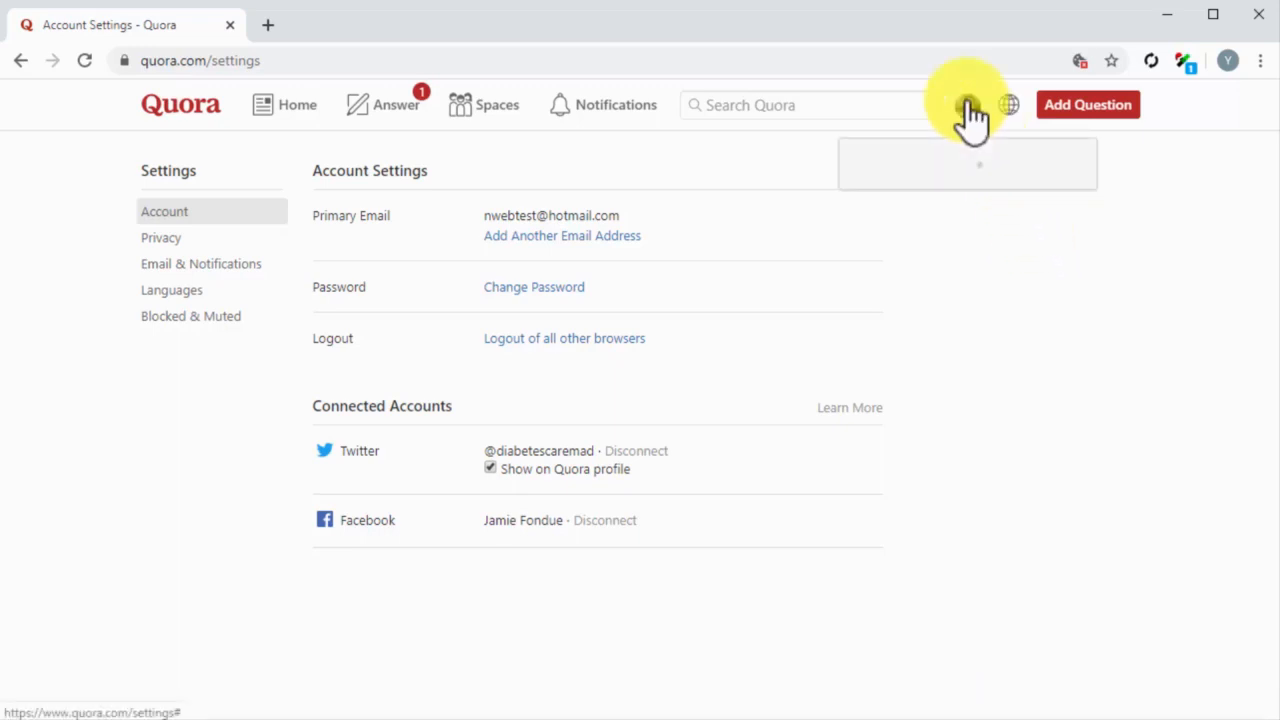
left_click(906, 444)
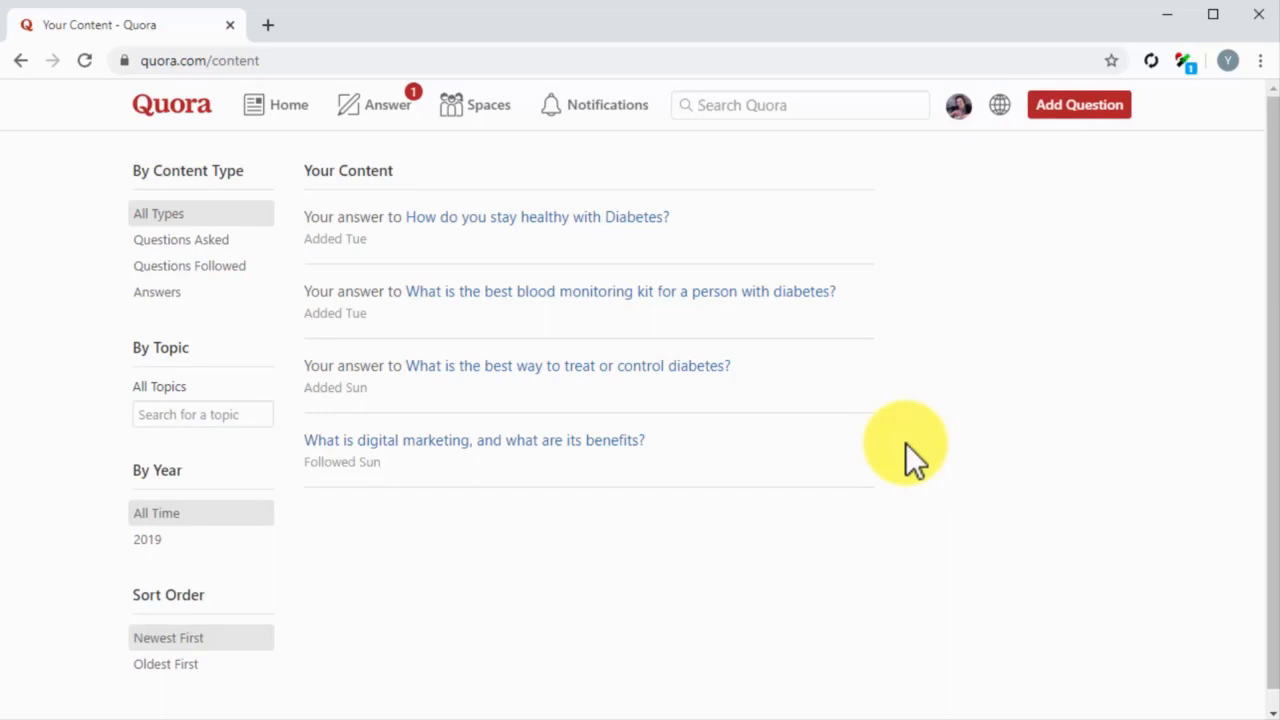
left_click(630, 230)
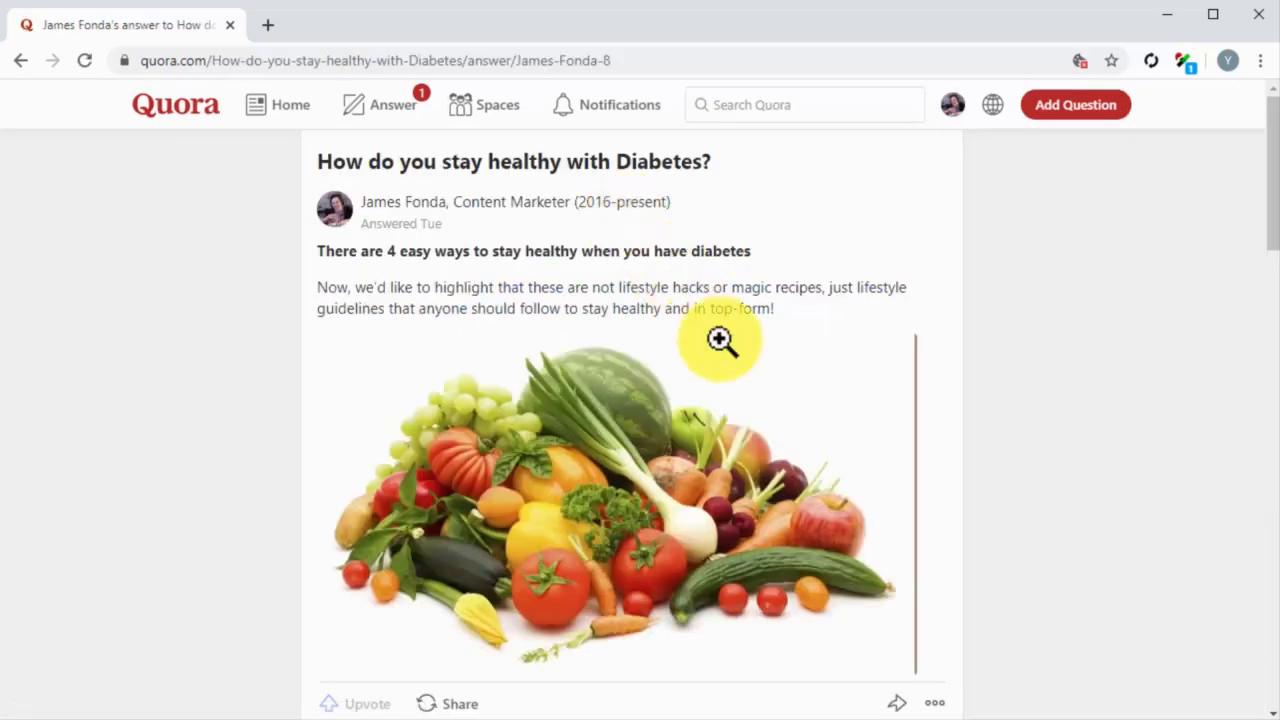
Step: Share the answer to the Facebook News Feed with the message "I'm answering questions about diabetes care on Quora. Come join me in!"
left_click(906, 703)
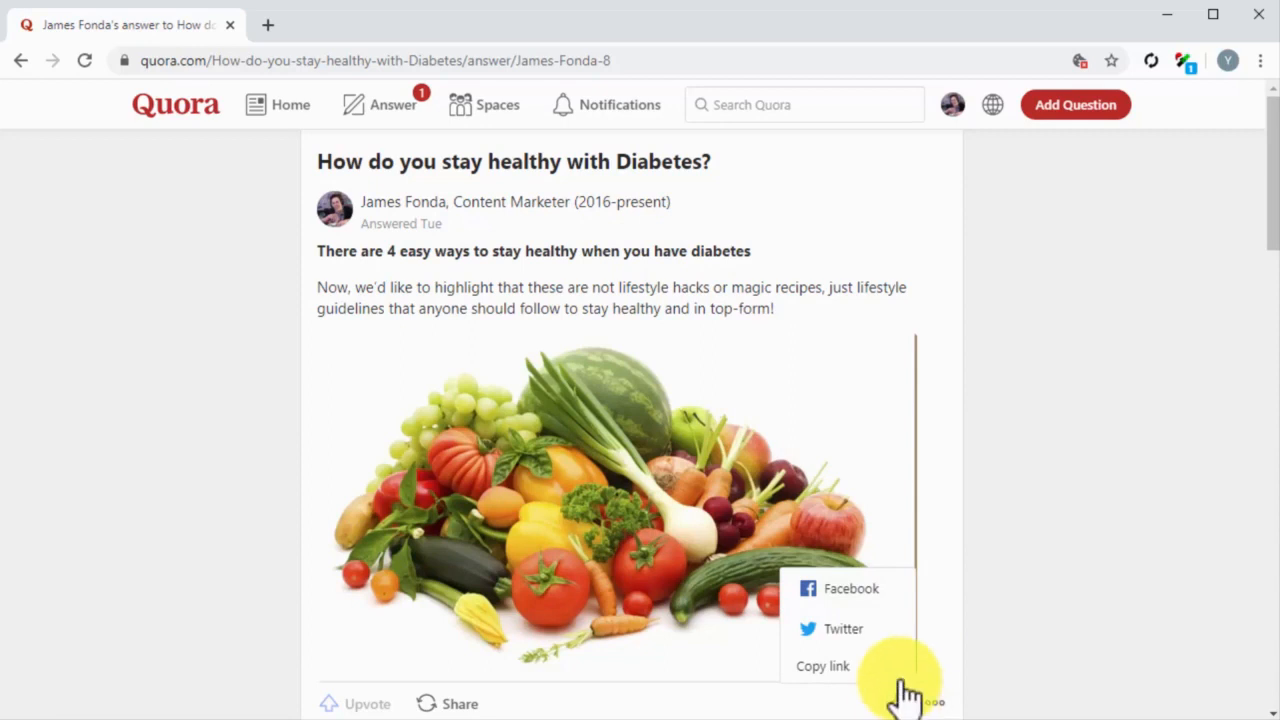
left_click(860, 589)
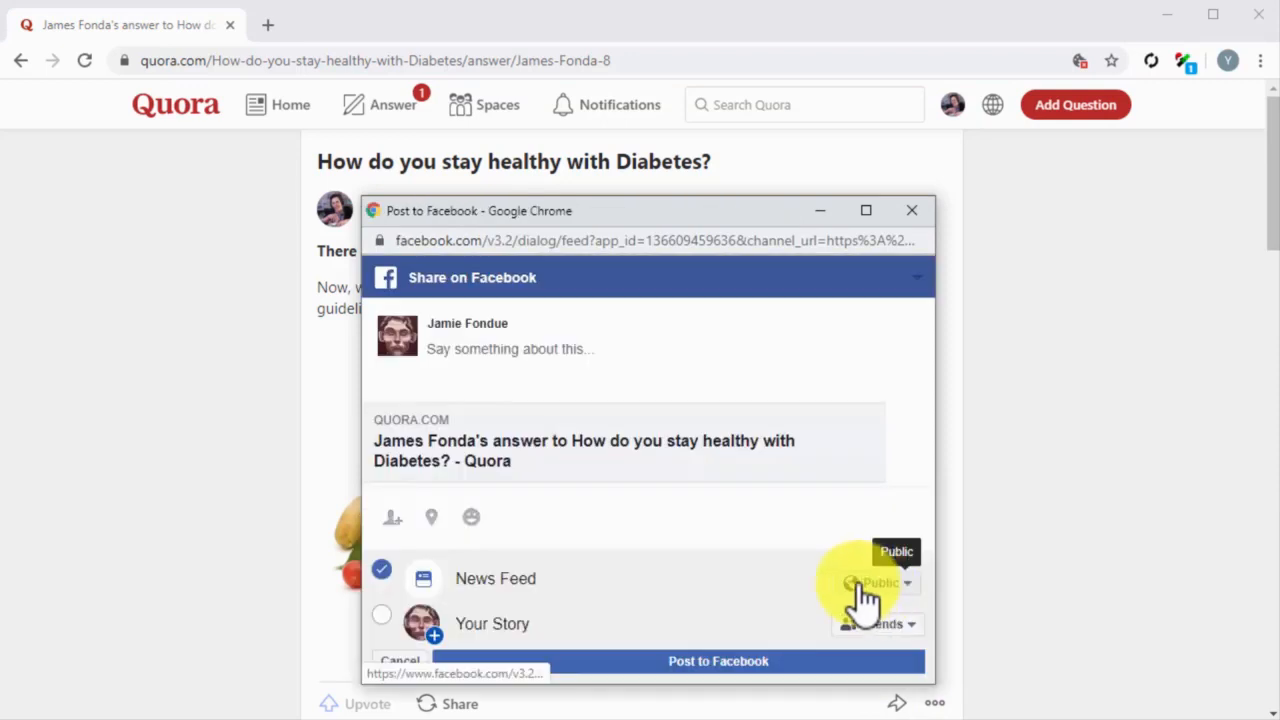
left_click(566, 349)
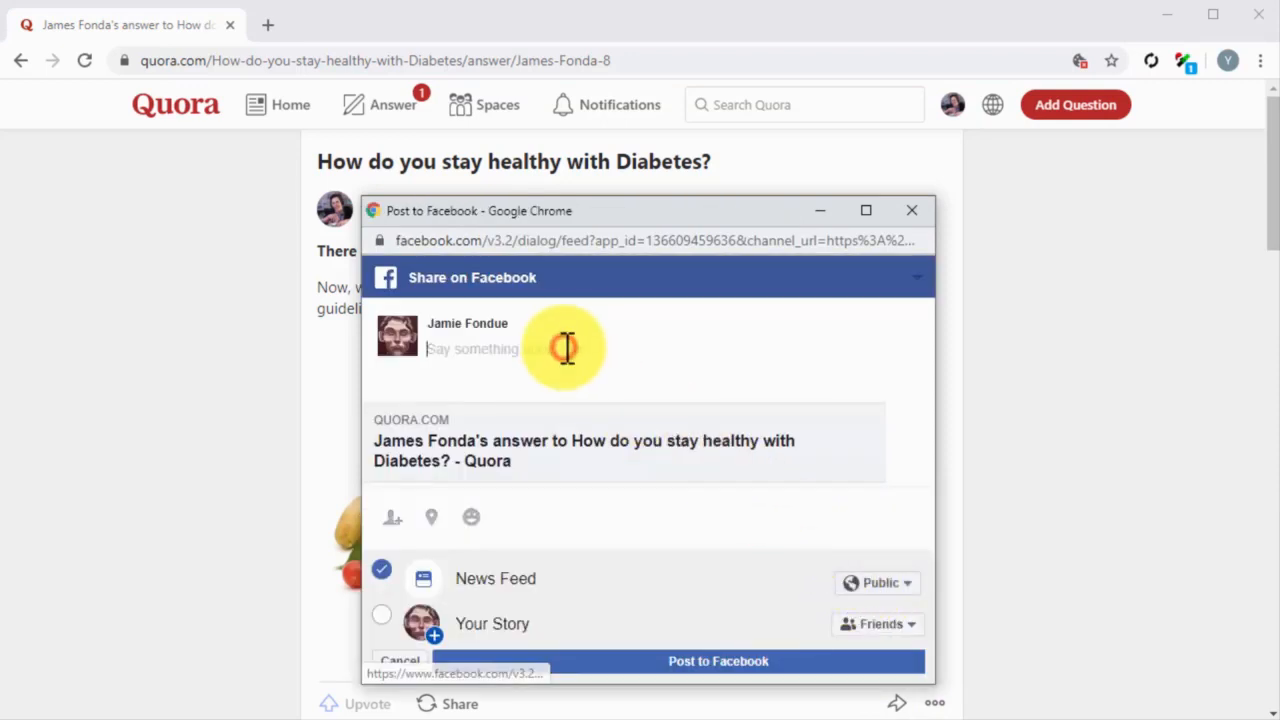
type("I'm answering questions about diabetes care on Quora. Come join me in!")
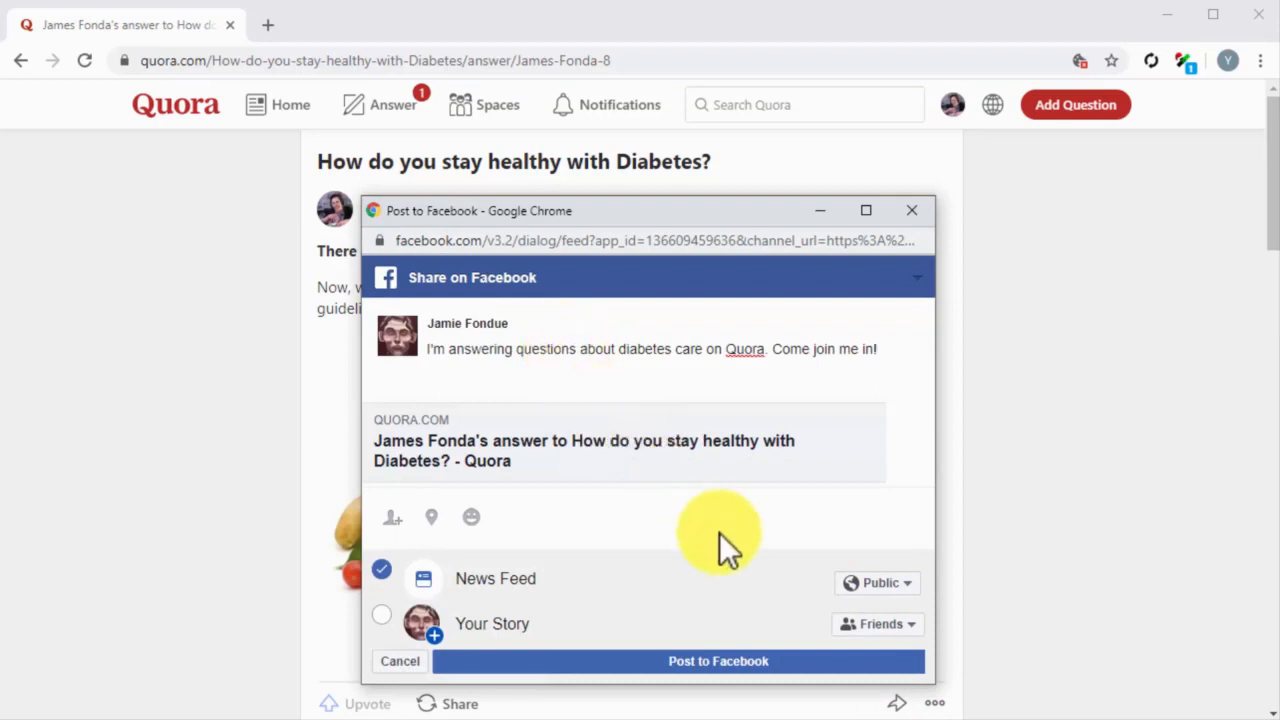
left_click(797, 660)
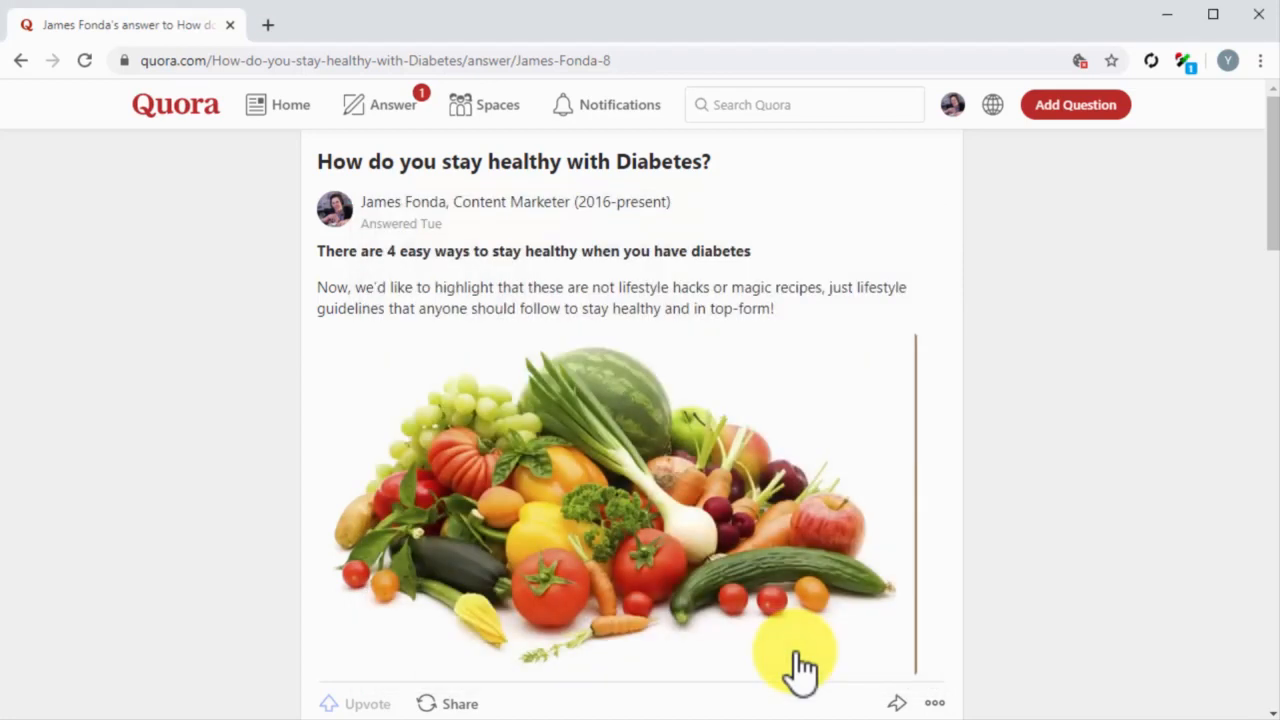
Step: Share the answer on Twitter with the text "I'm answering questions about #diabetes care on #Quora. Come join me in!" and close the confirmation window
left_click(899, 700)
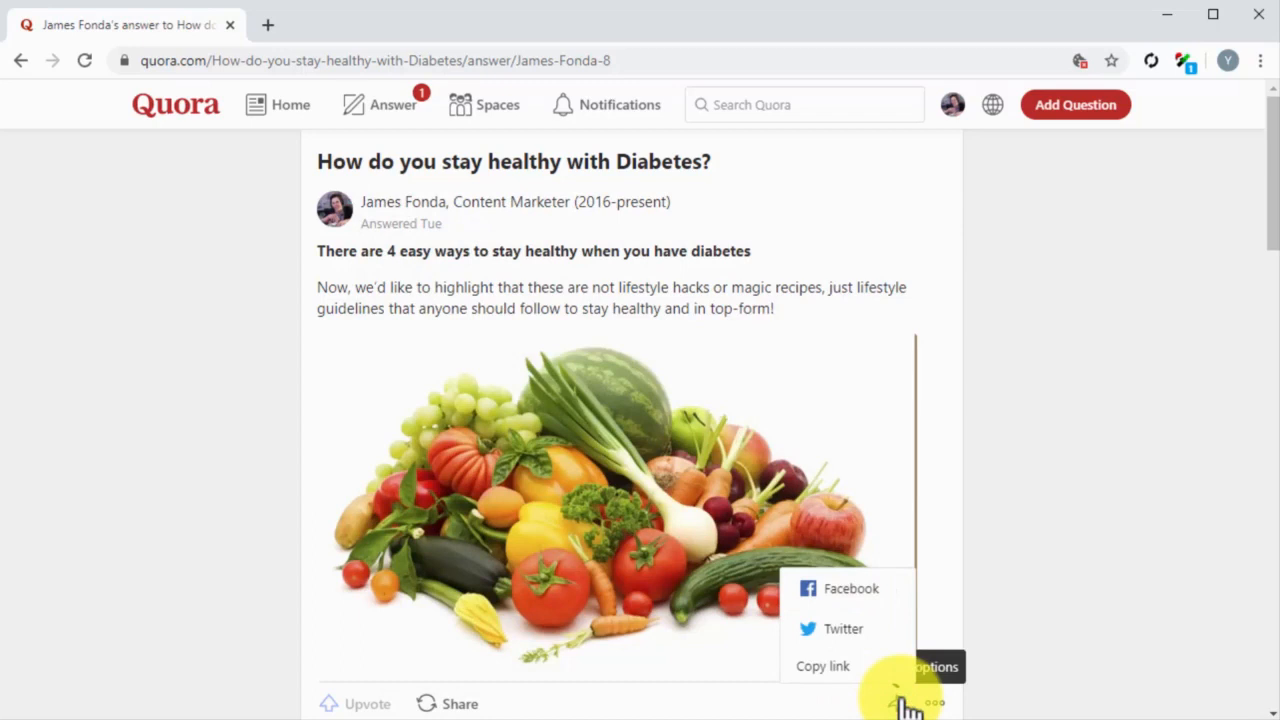
left_click(888, 652)
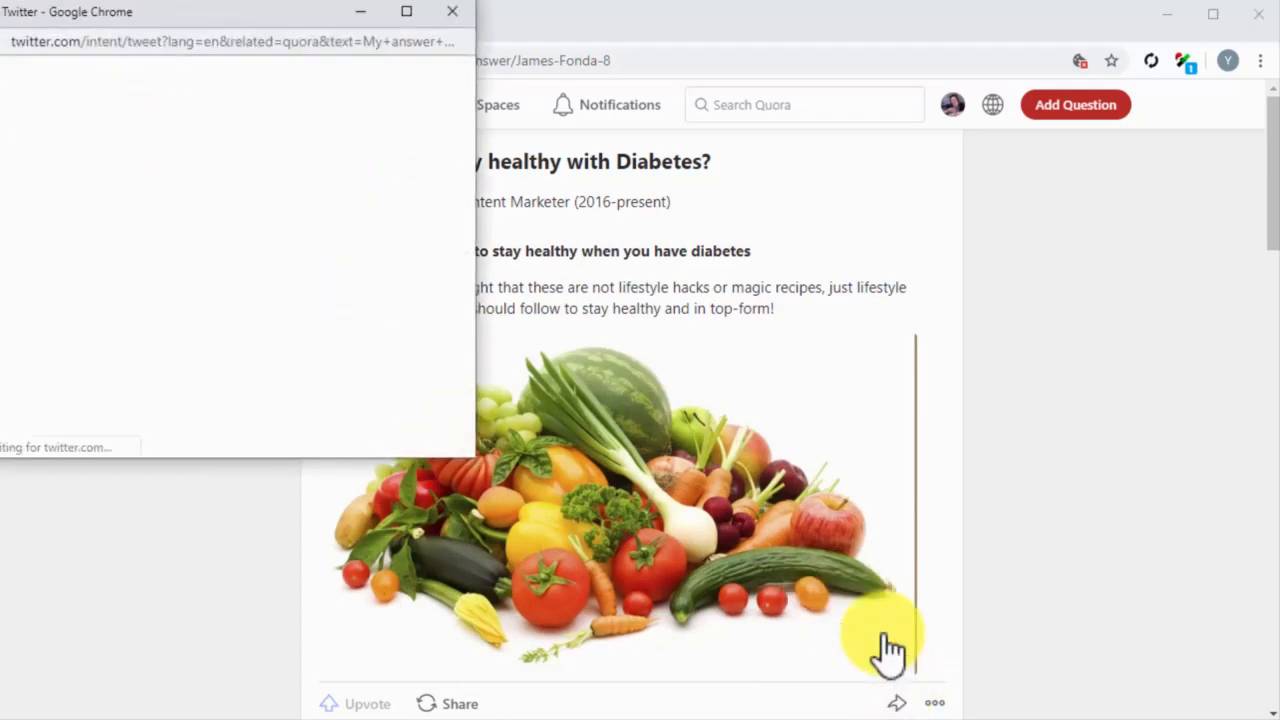
left_click_drag(336, 28, 395, 66)
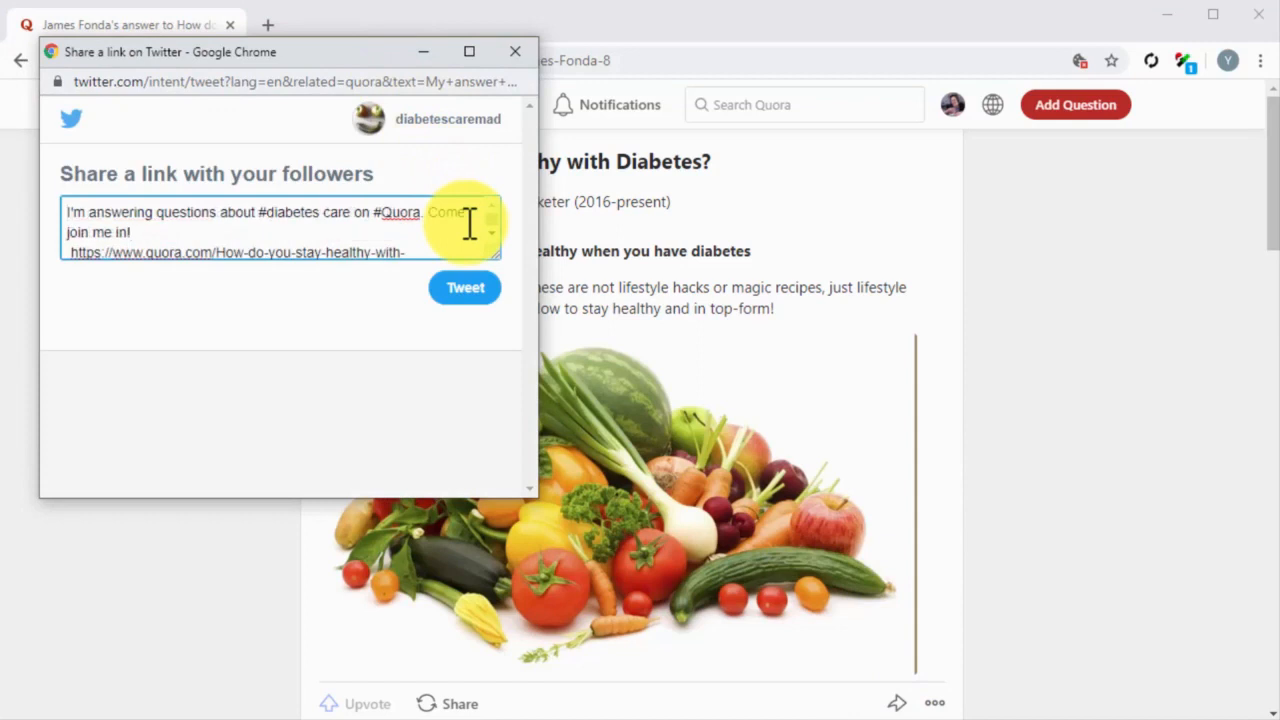
left_click(465, 292)
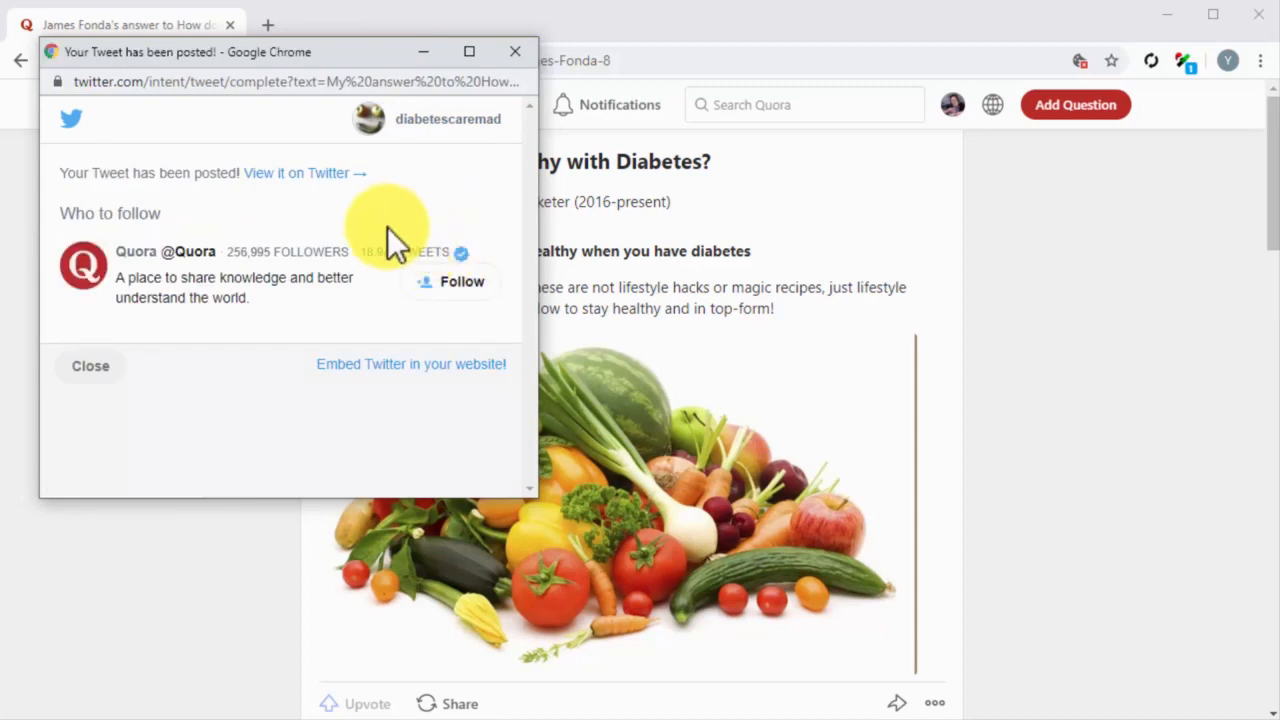
left_click(119, 362)
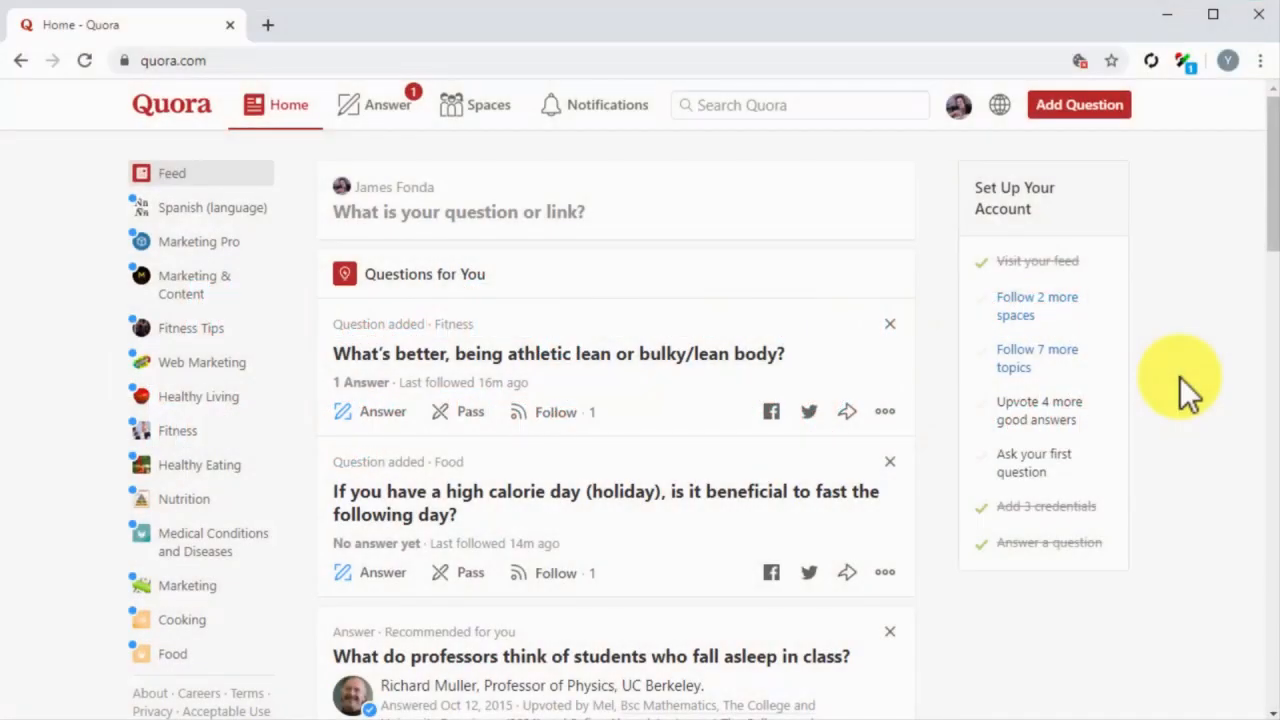
Step: Open the account's stats and examine the daily views of the answer to "How do you stay healthy with Diabetes?"
left_click(962, 108)
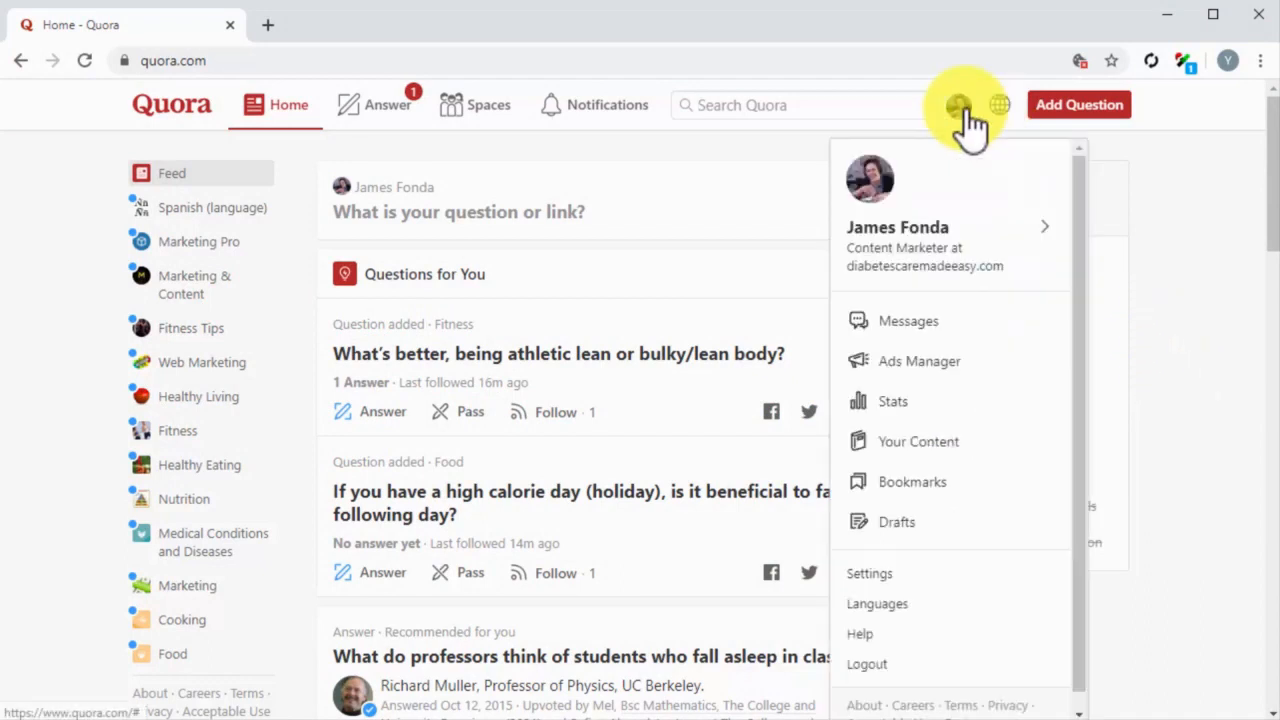
left_click(884, 408)
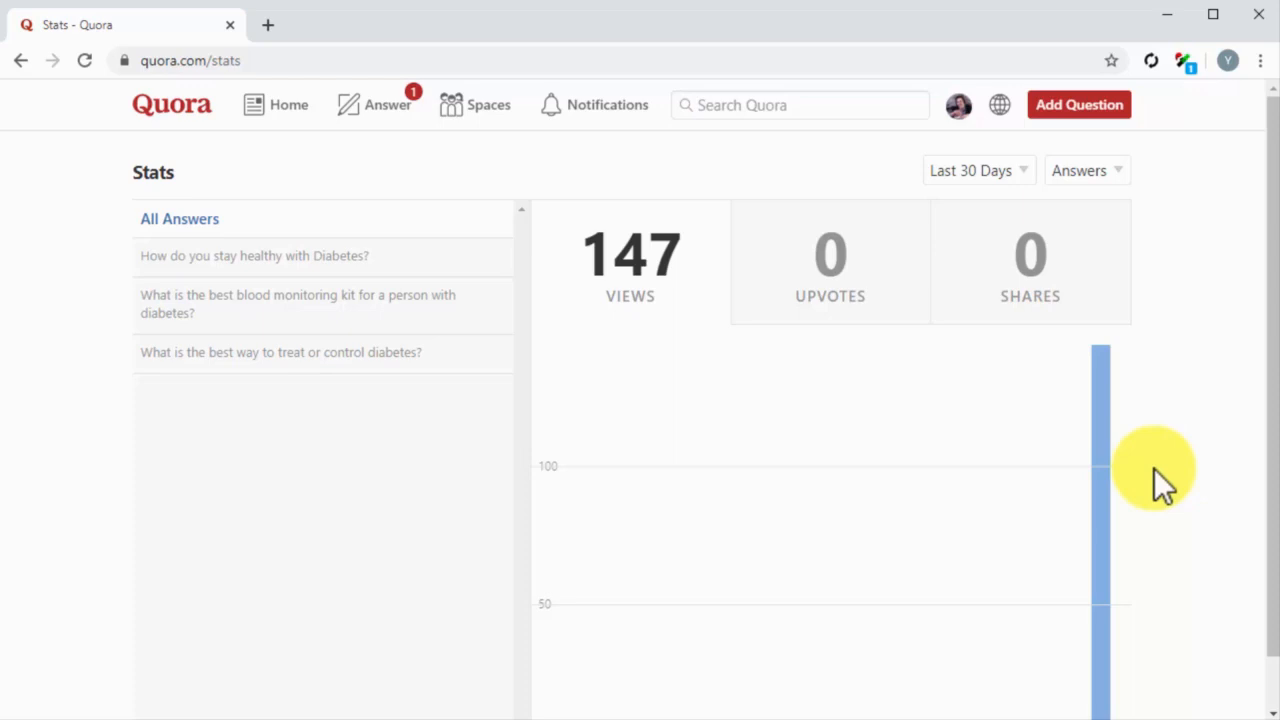
scroll(1154, 468, "down", 1)
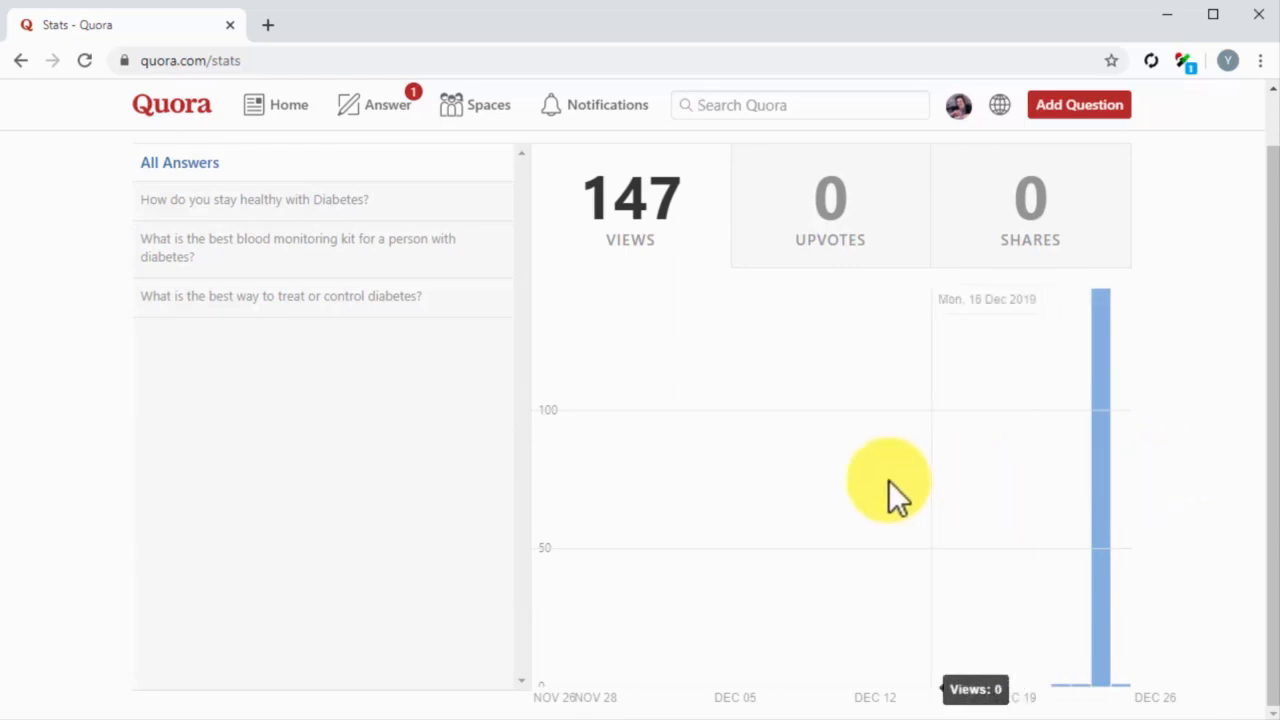
left_click(329, 205)
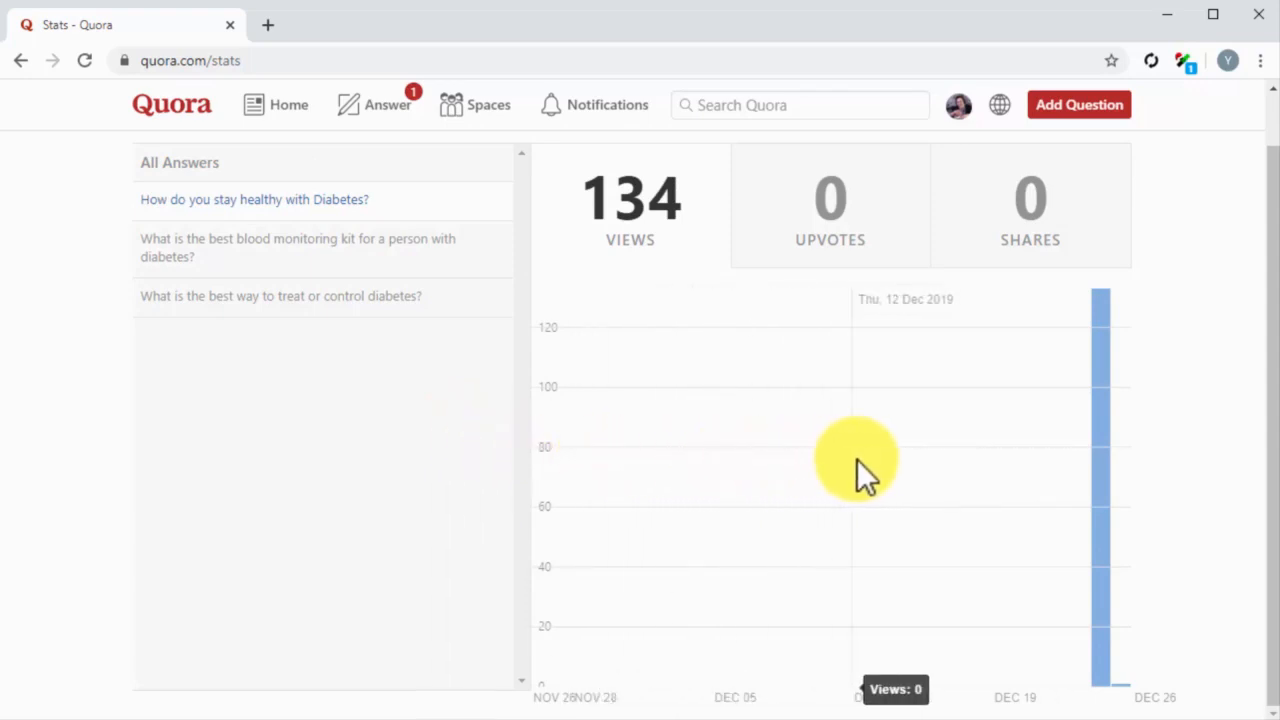
mouse_move(1099, 462)
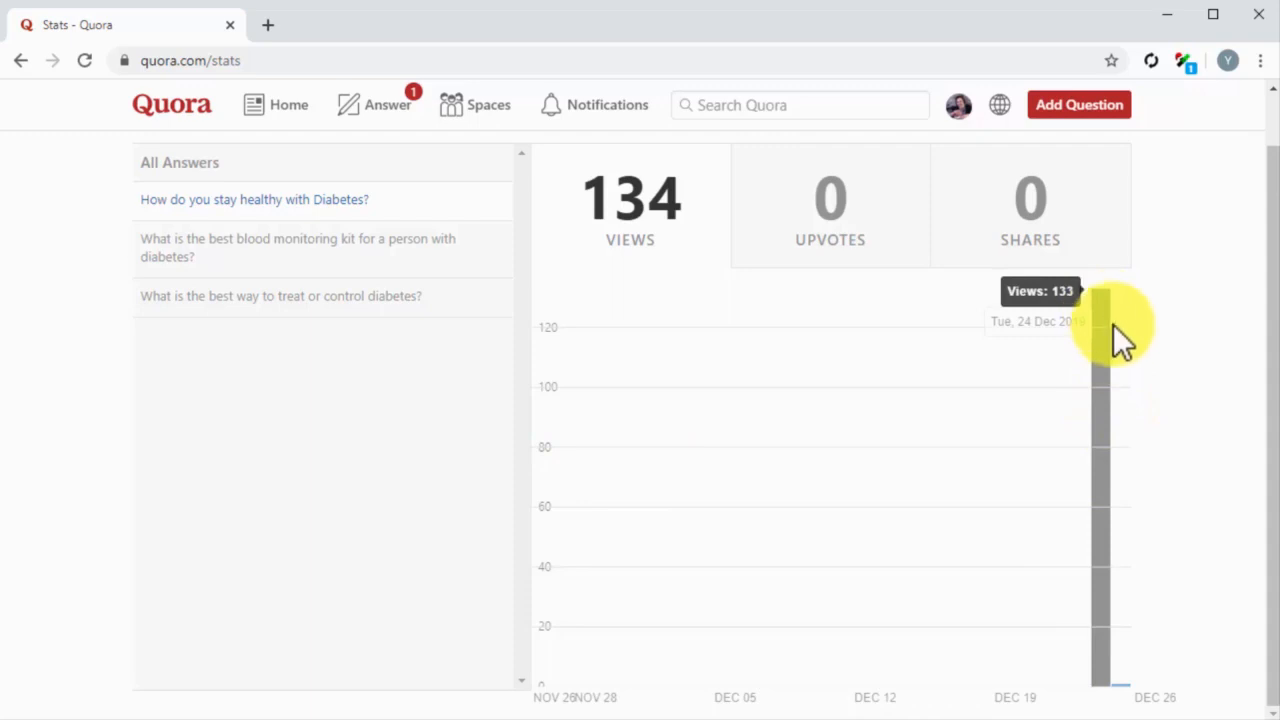
mouse_move(1125, 379)
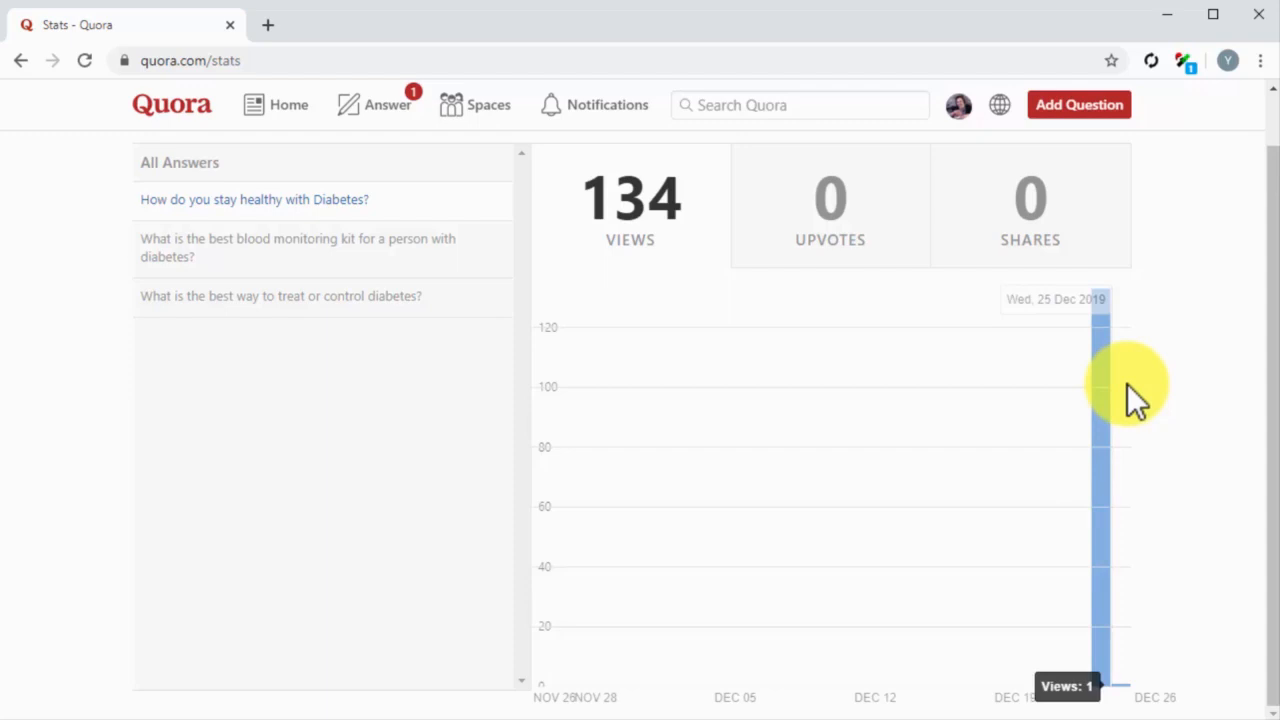
Step: Check the answer's upvotes and shares, and switch the stats to All Content
left_click(877, 208)
left_click(986, 214)
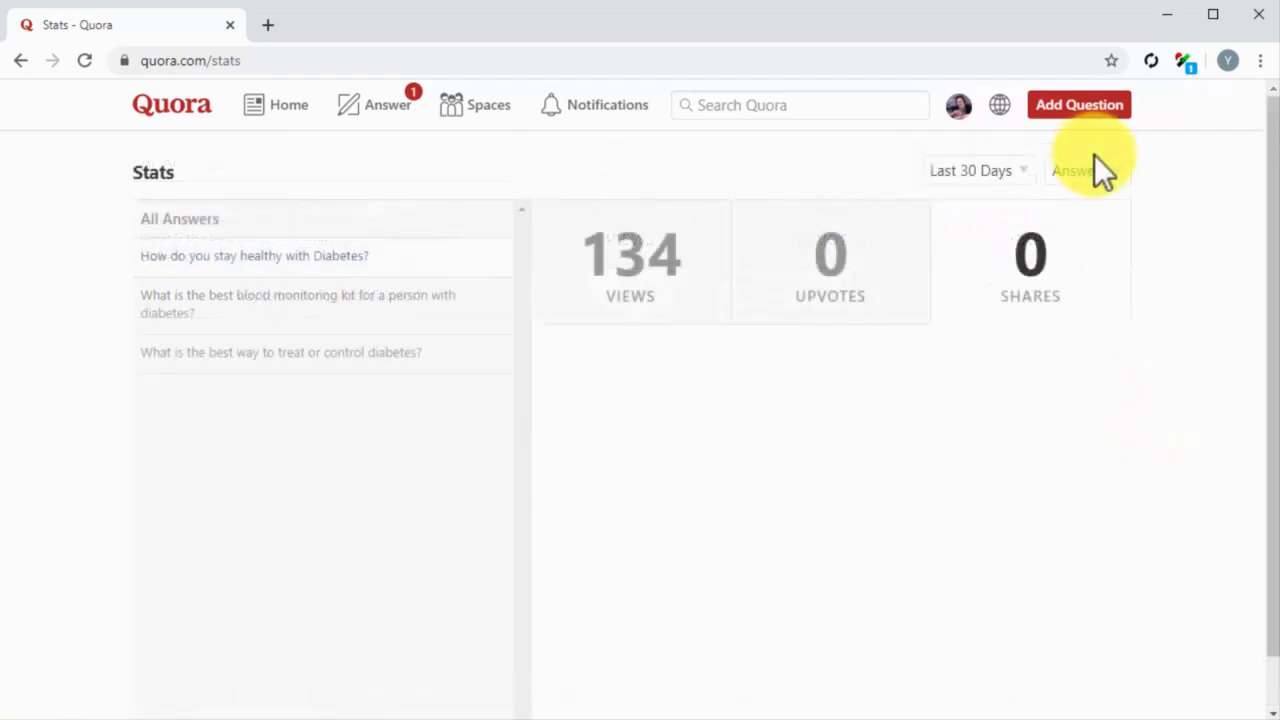
left_click(1094, 170)
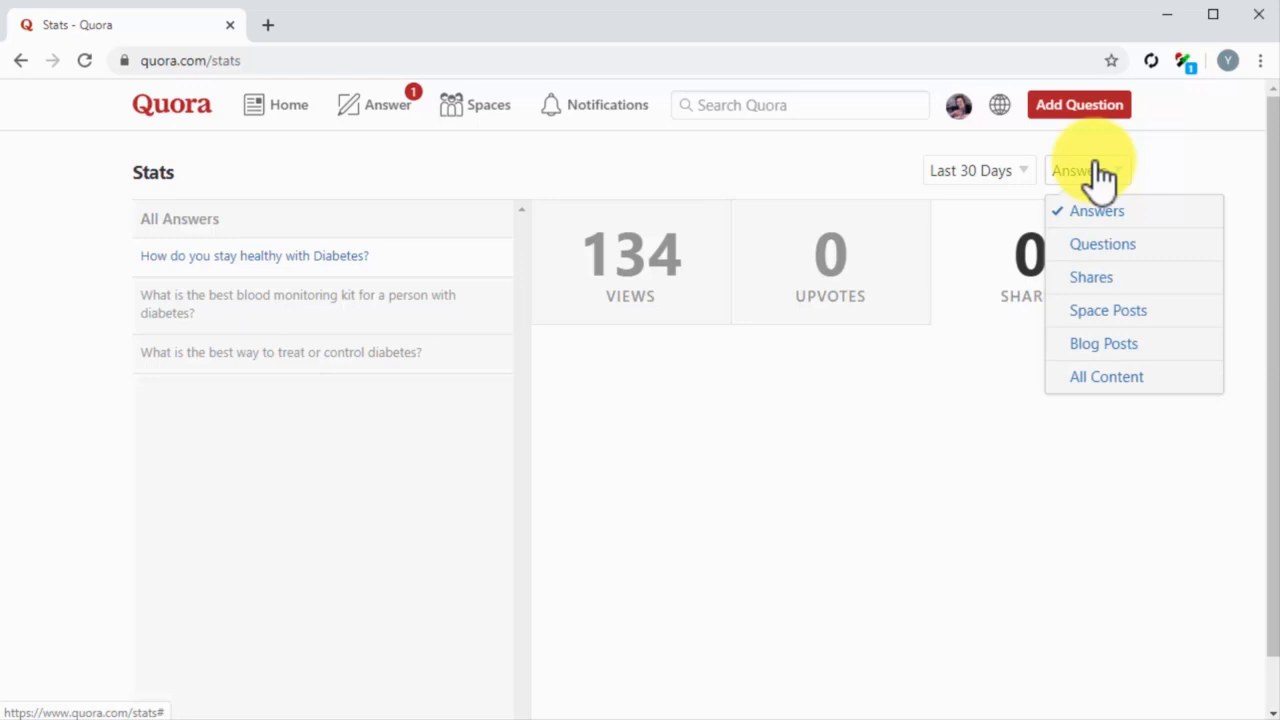
left_click(1098, 377)
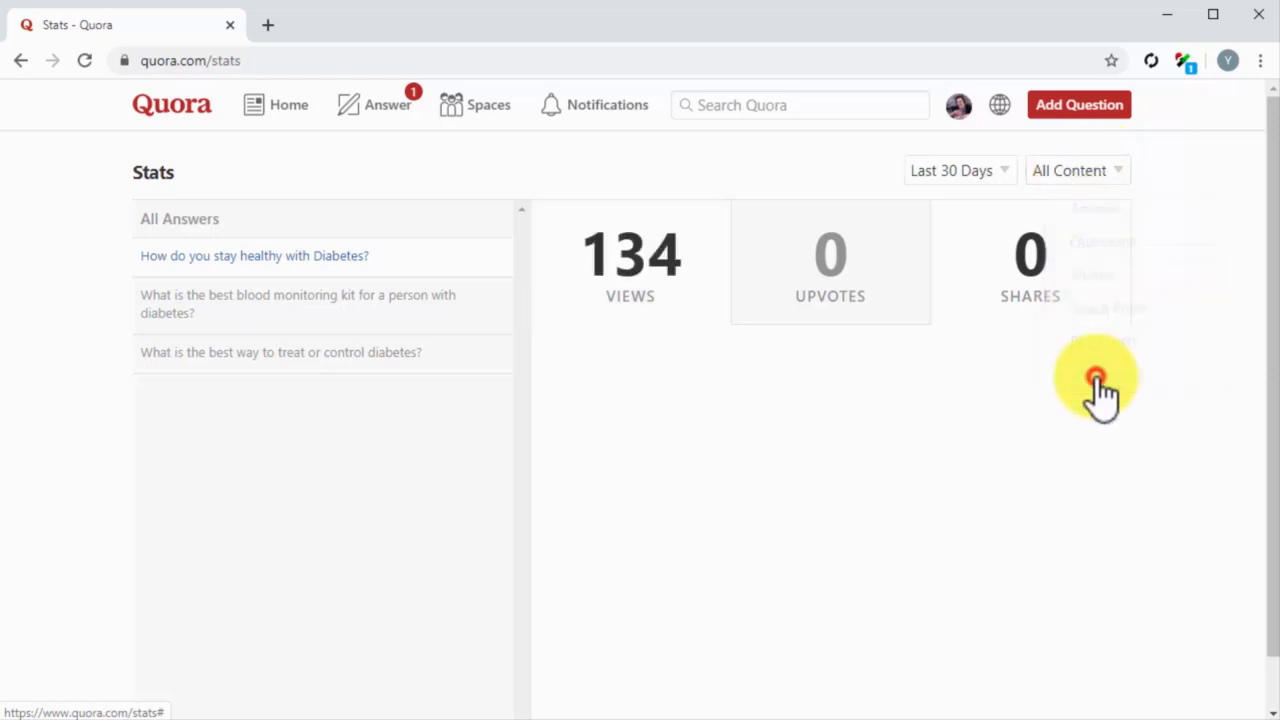